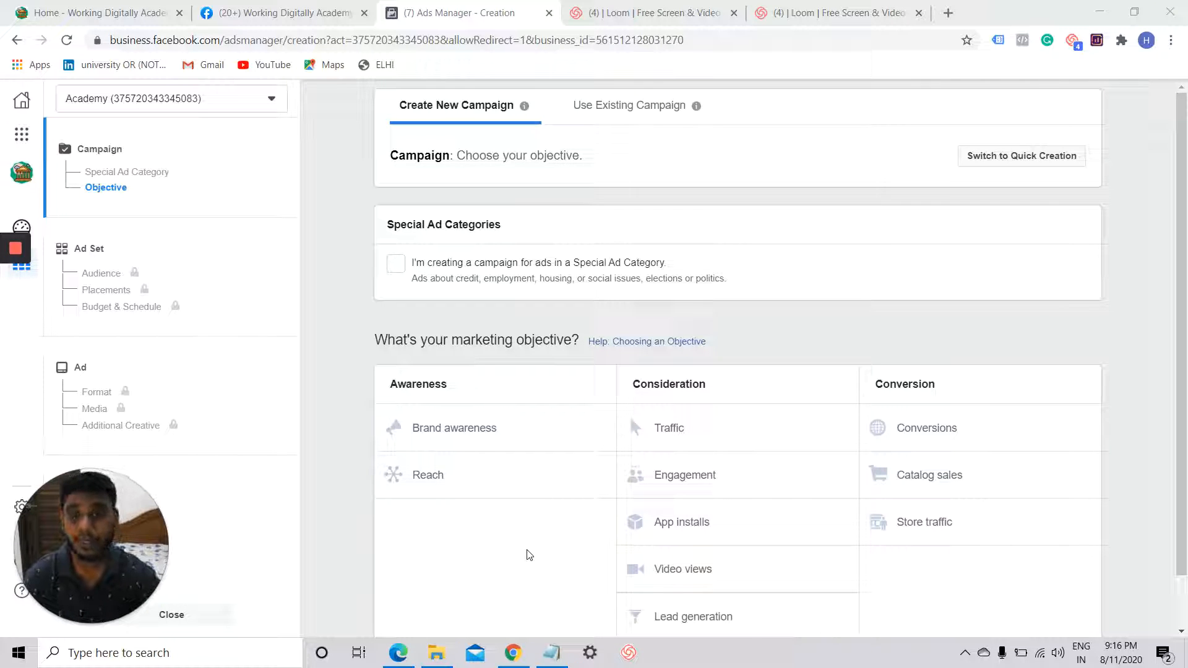
Choose Traffic as the new campaign's marketing objective
scroll(549, 562, "down", 1)
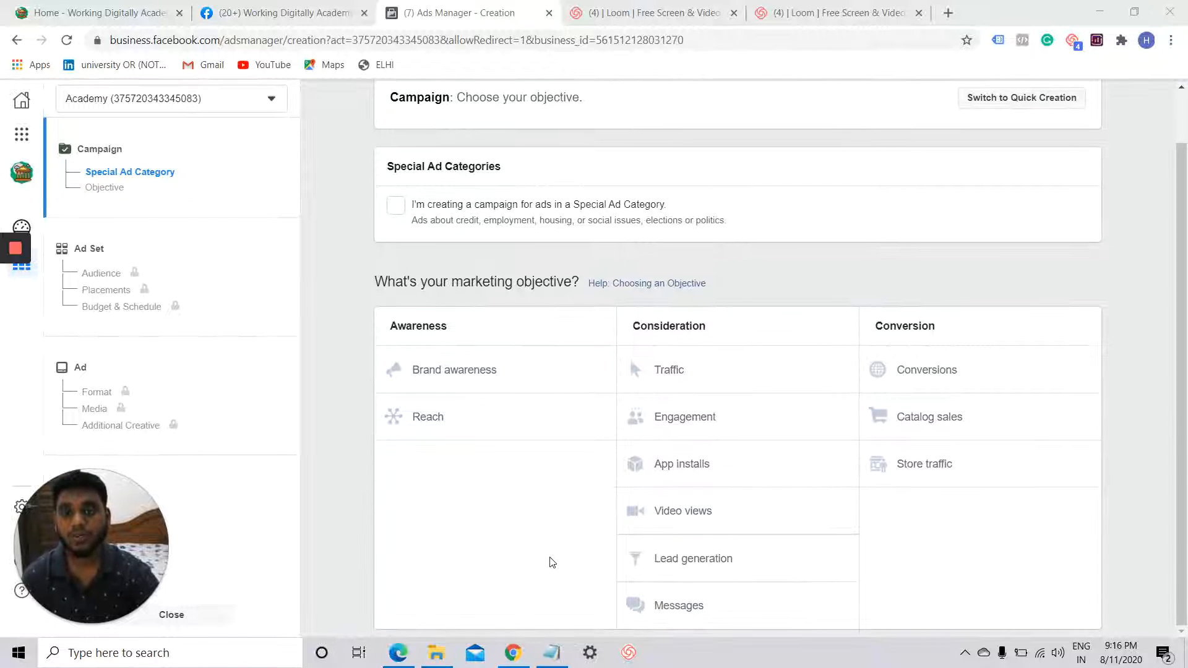
scroll(559, 523, "up", 1)
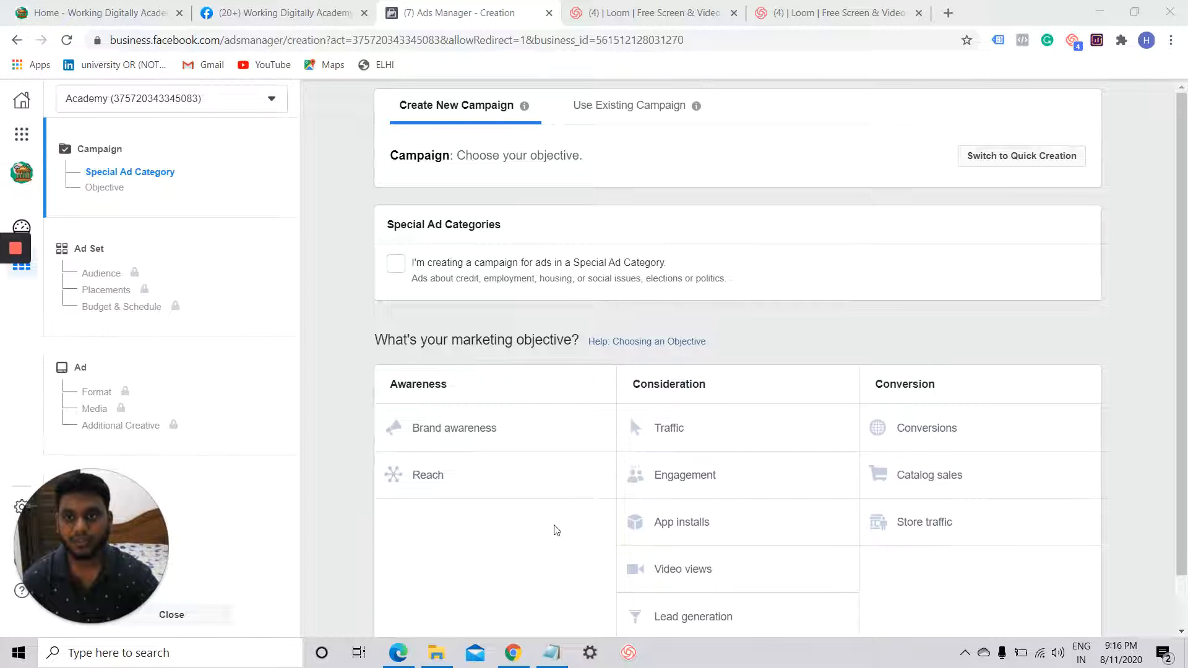
scroll(555, 531, "down", 1)
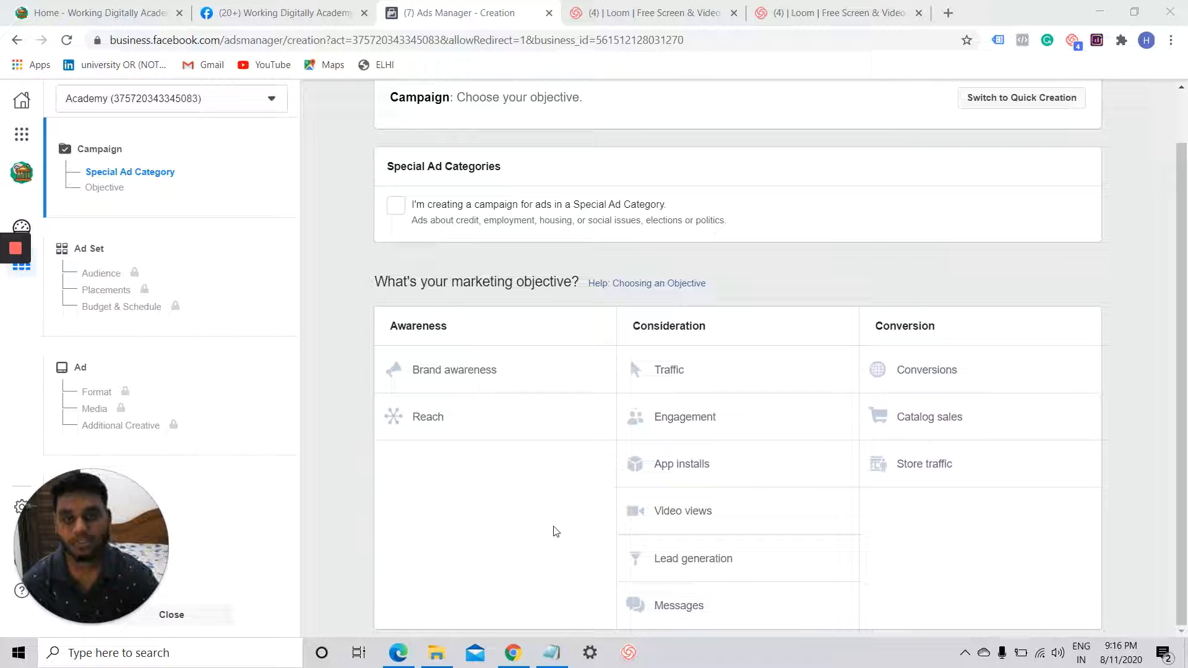
left_click(686, 372)
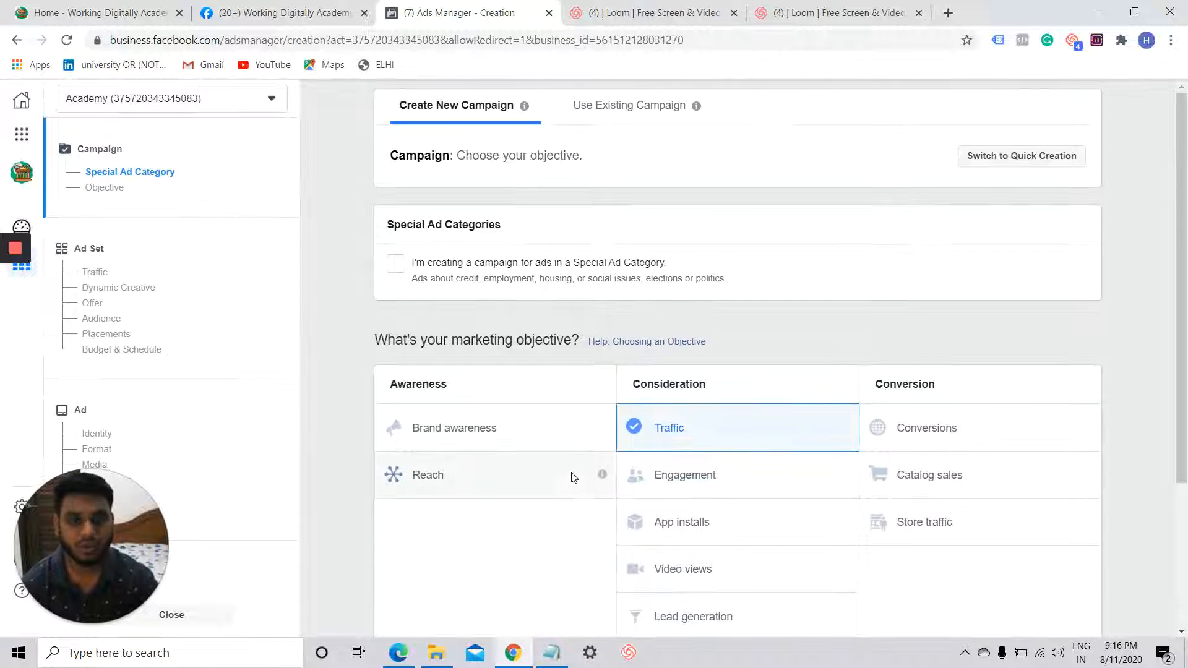
Name the campaign "test Traffic" and continue to the ad set settings
scroll(573, 532, "down", 1)
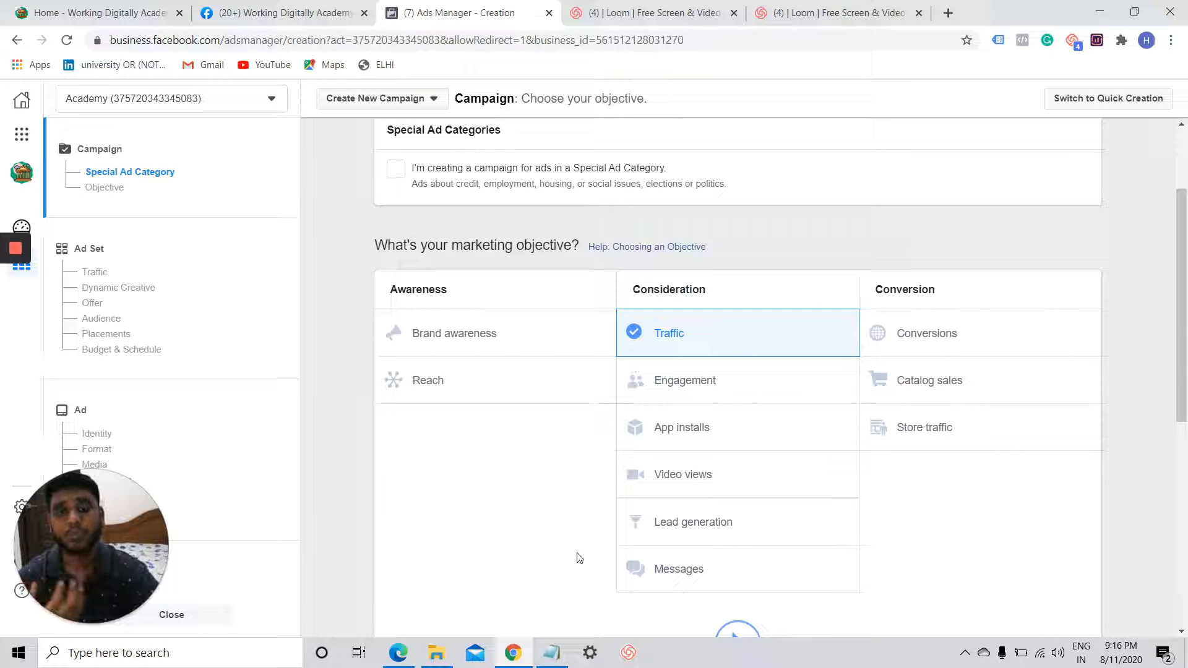
scroll(578, 558, "down", 2)
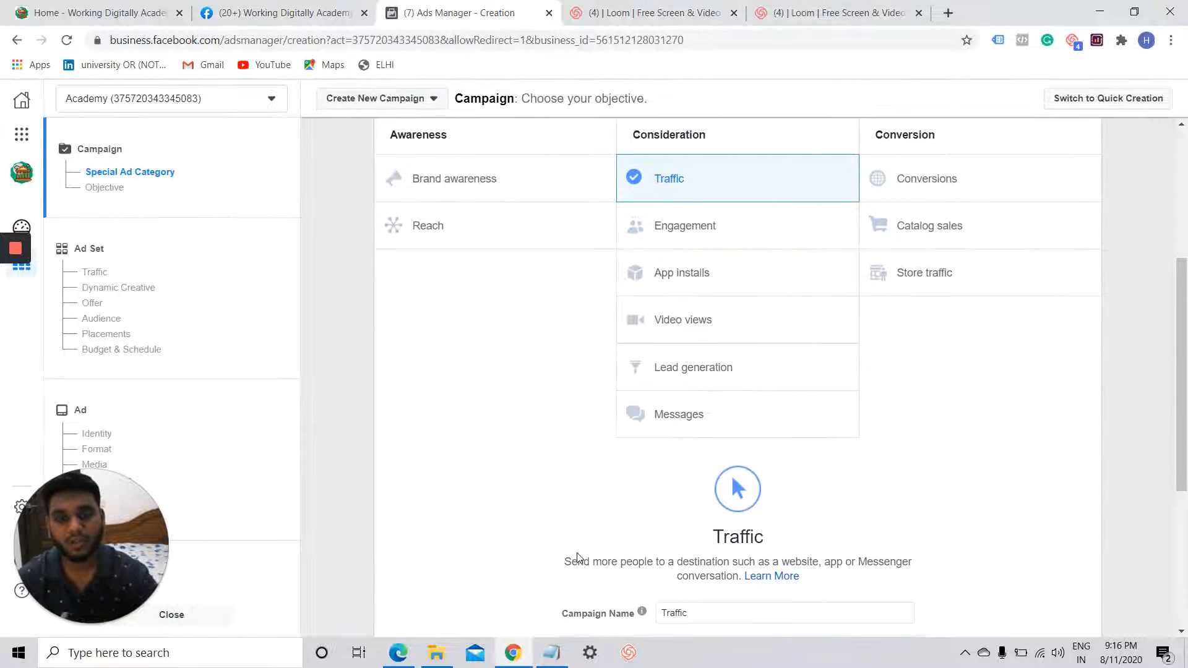
scroll(472, 533, "down", 2)
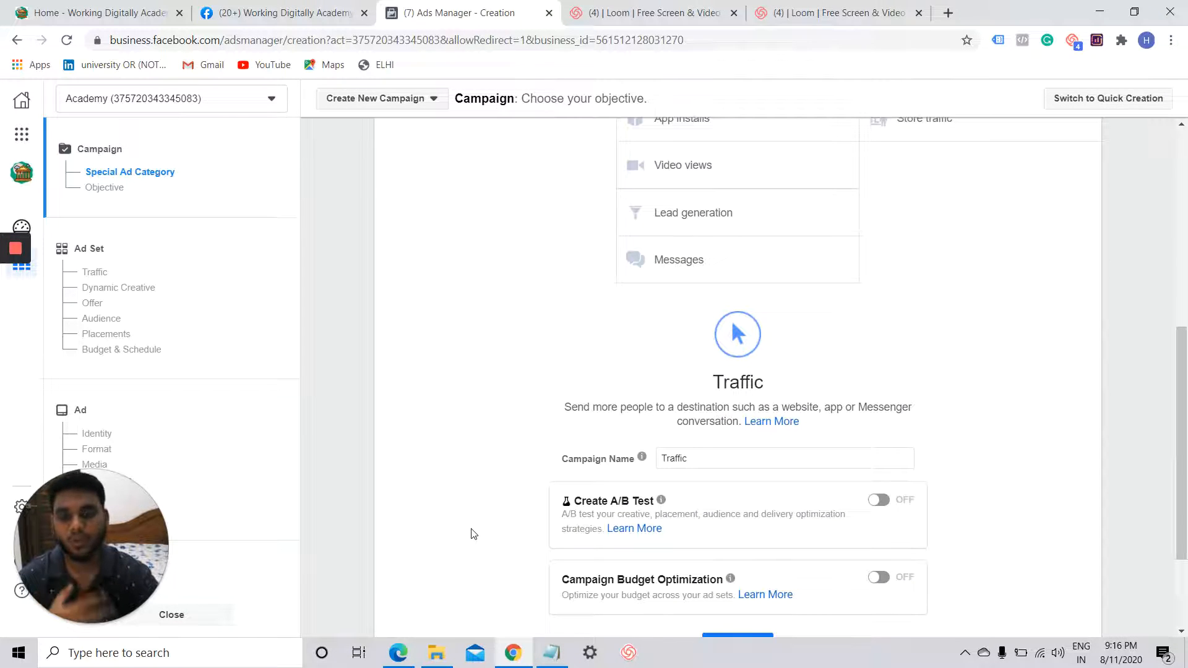
scroll(472, 533, "down", 2)
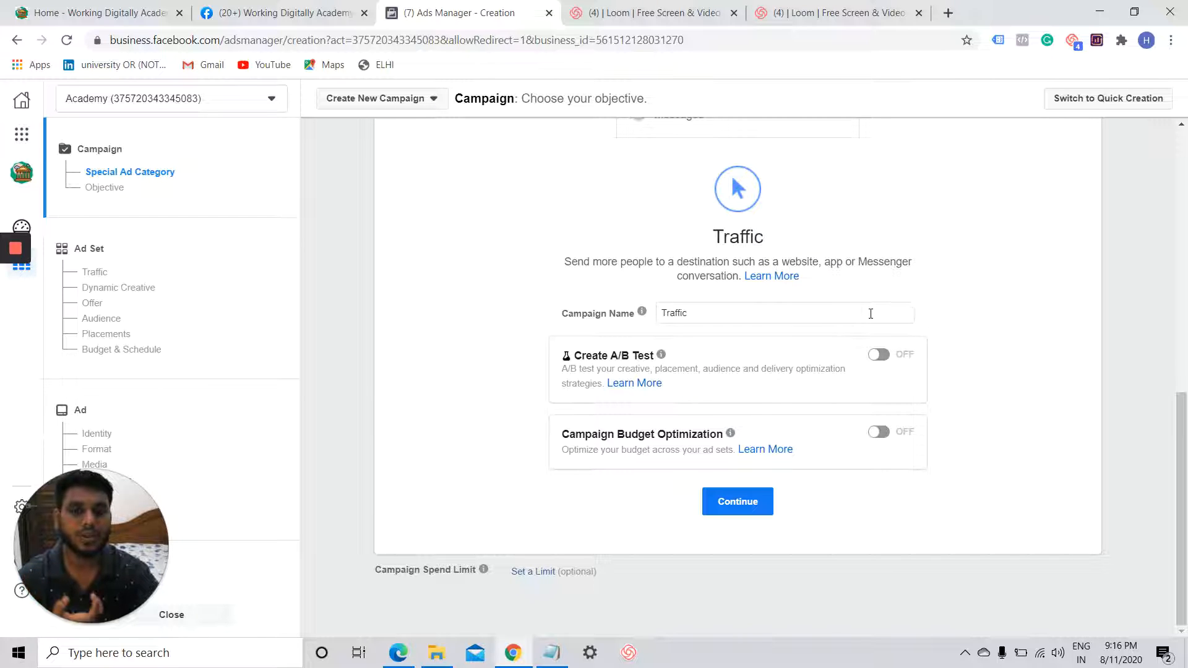
left_click(871, 313)
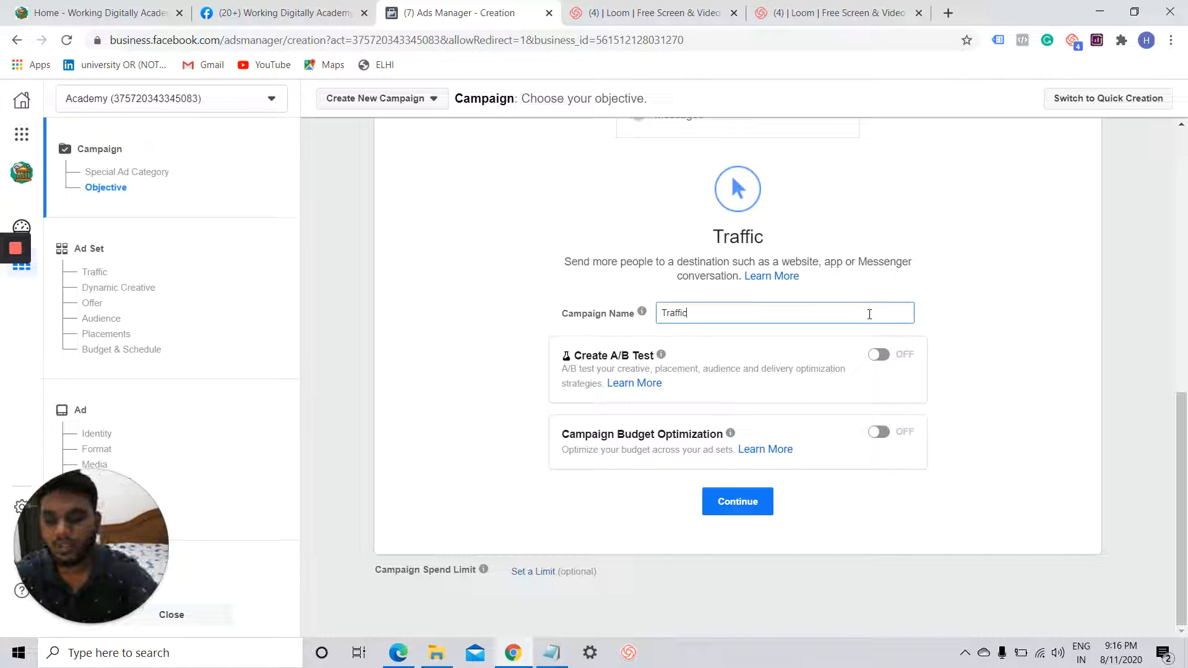
type("test")
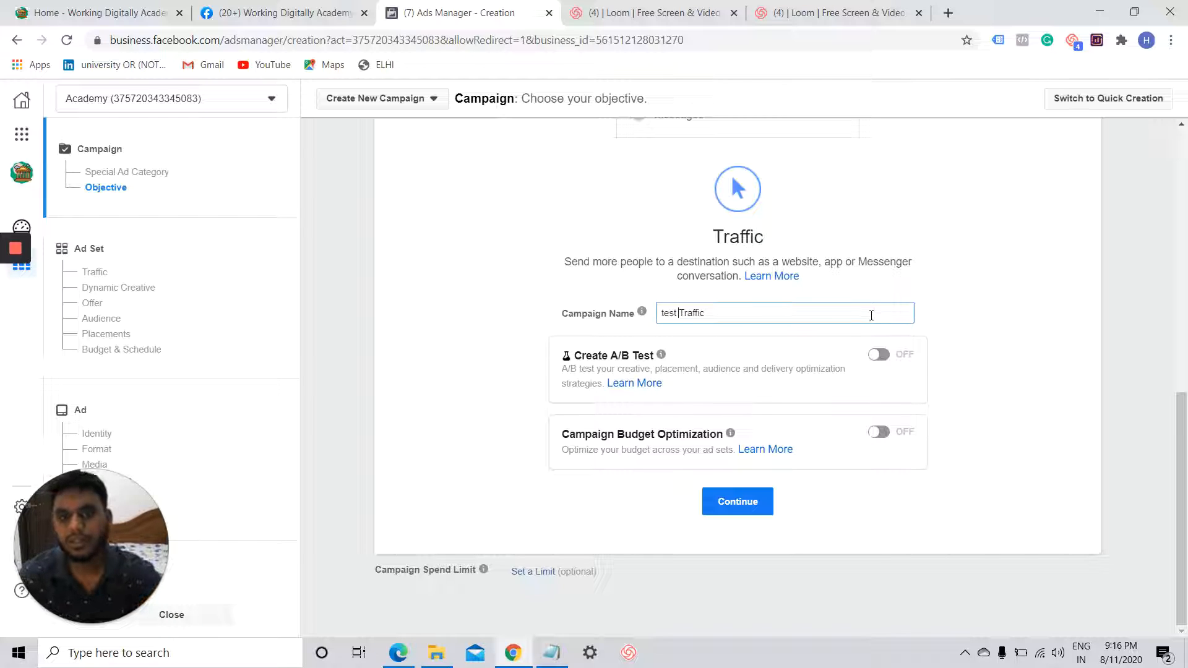
left_click(925, 342)
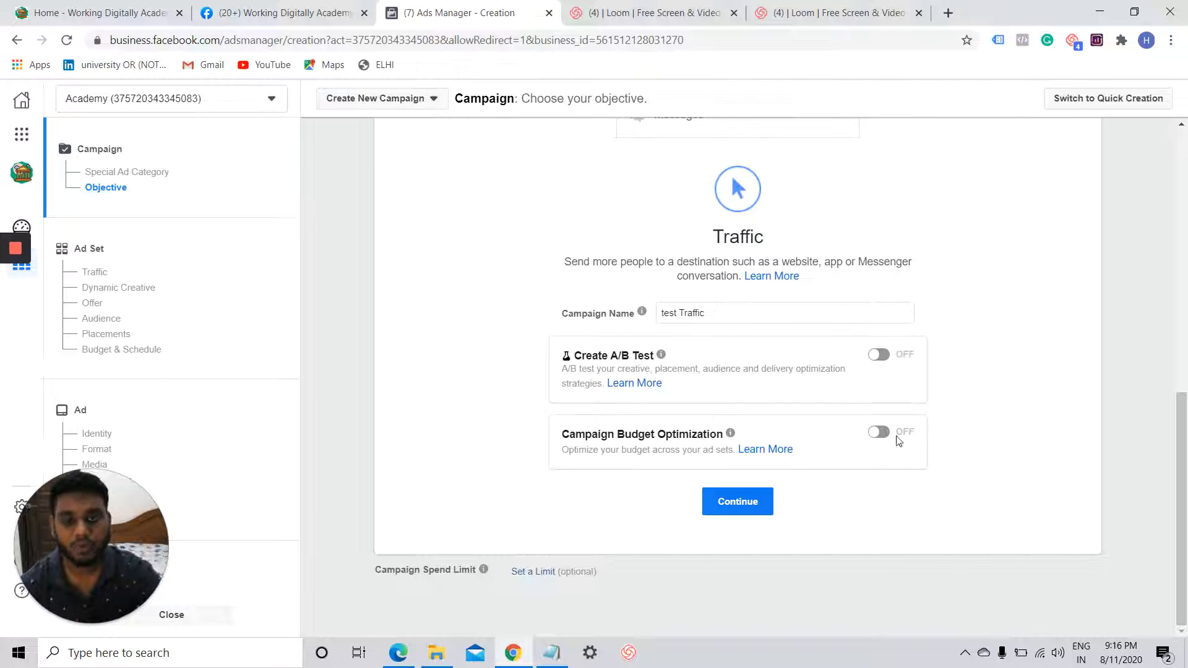
left_click(739, 503)
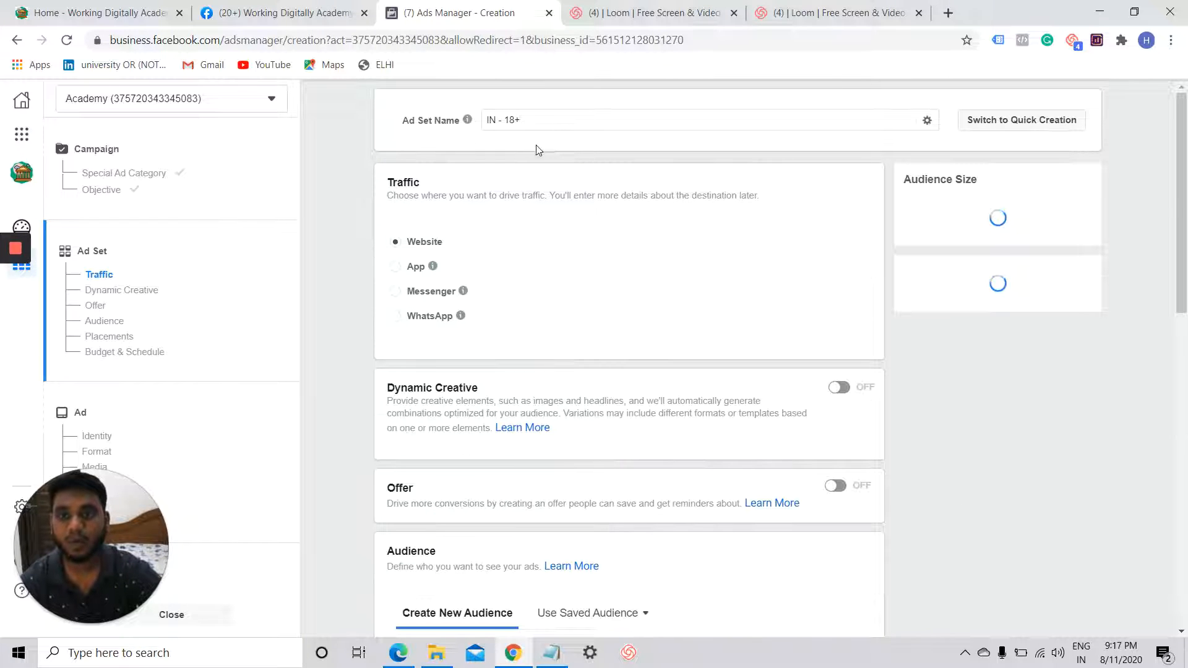
Rename the ad set to "1st Adset"
left_click(573, 120)
key("shift+Left")
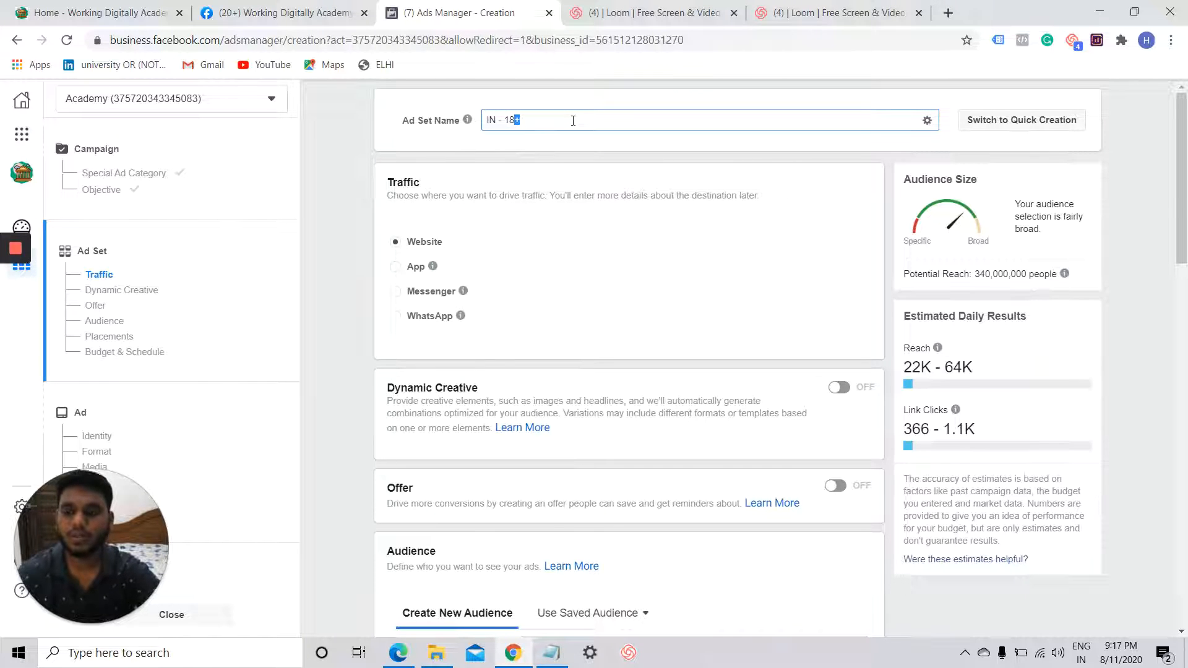
key("shift+Left")
key("shift+Left")
key("shift+Left")
key("shift+Left")
key("shift+Left")
key("shift+Left")
key("shift+Left")
key("BackSpace")
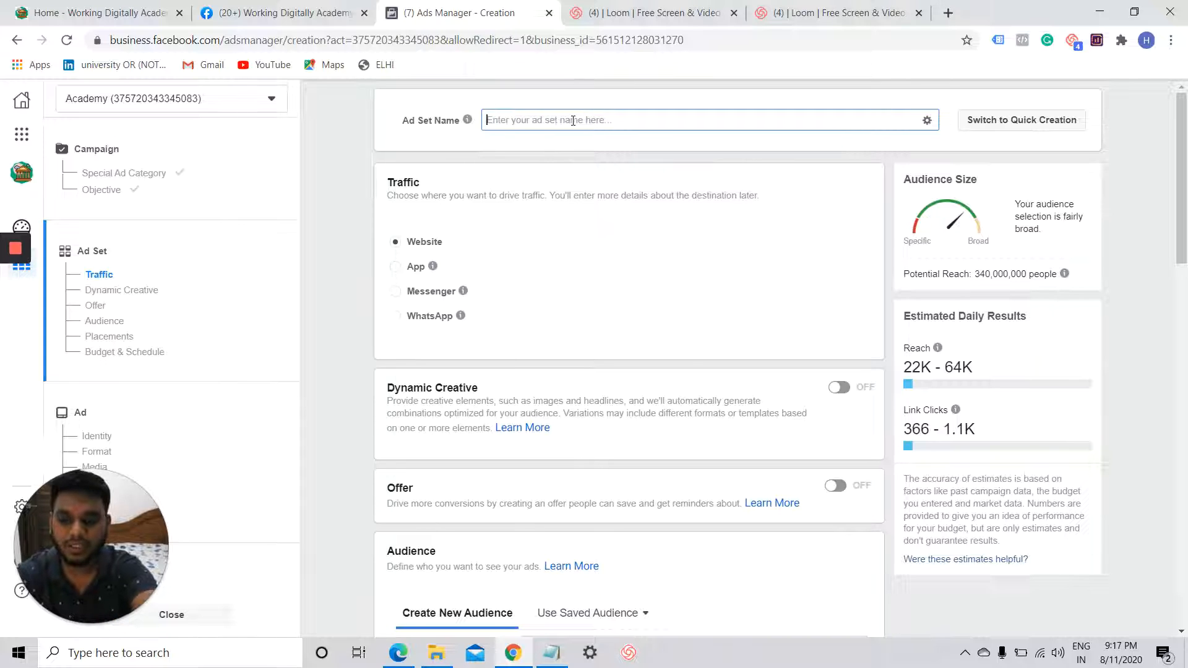
type("1st Adset")
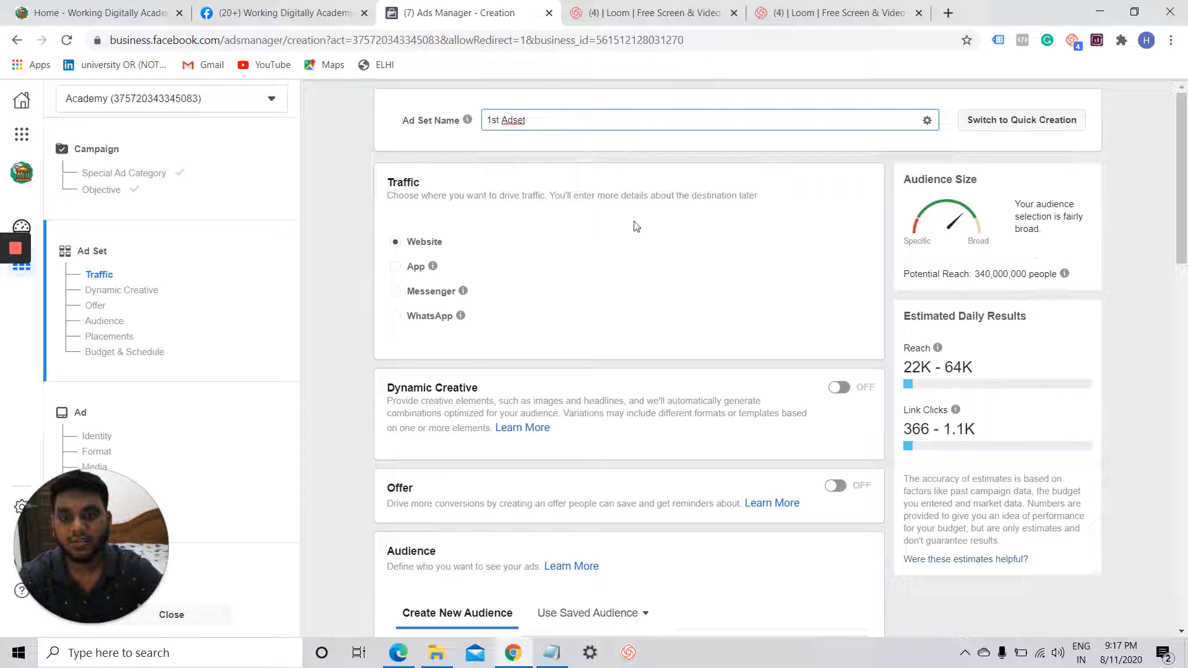
Switch the traffic destination to App and back to Website
left_click(511, 262)
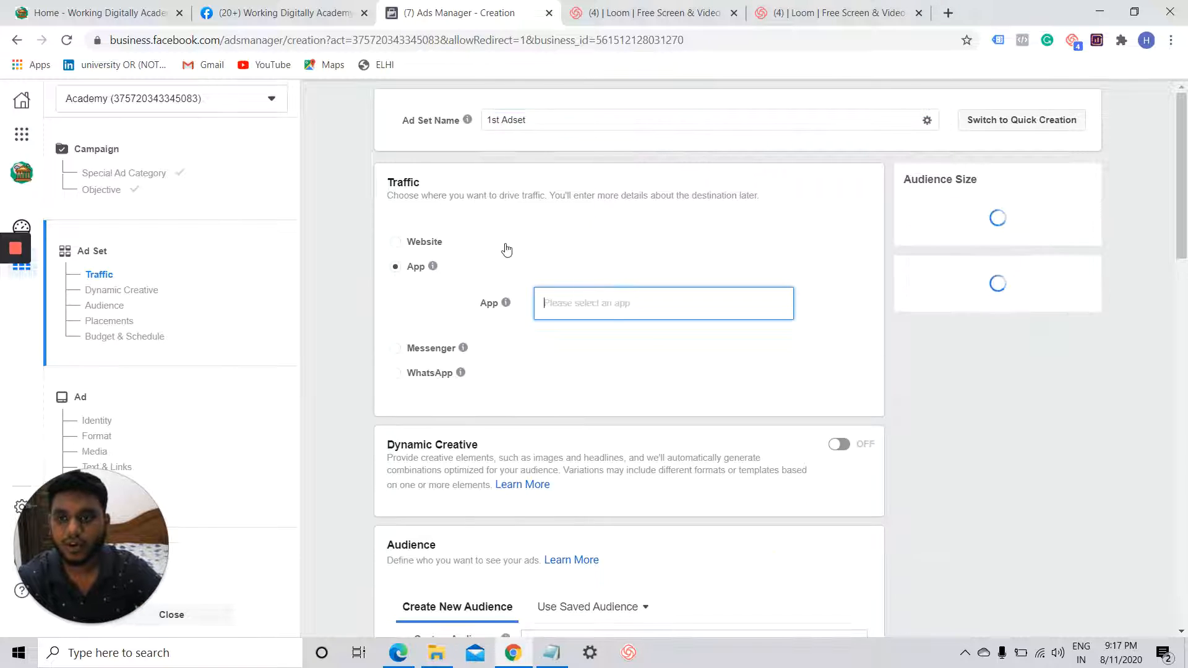
scroll(479, 258, "down", 1)
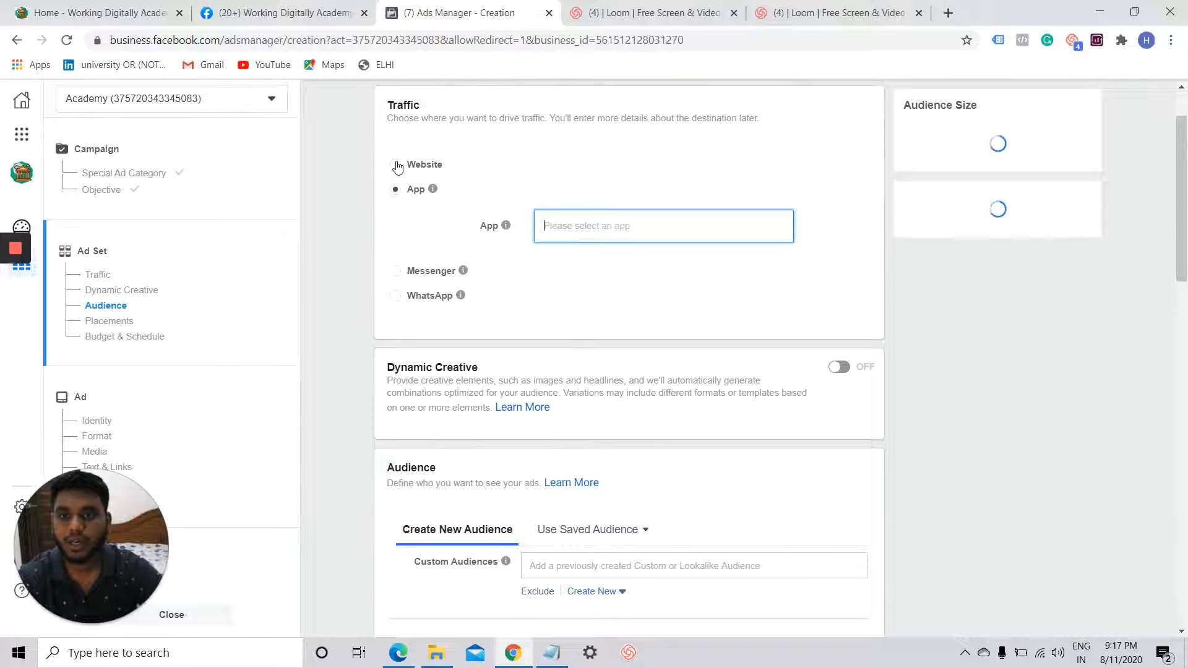
left_click(399, 166)
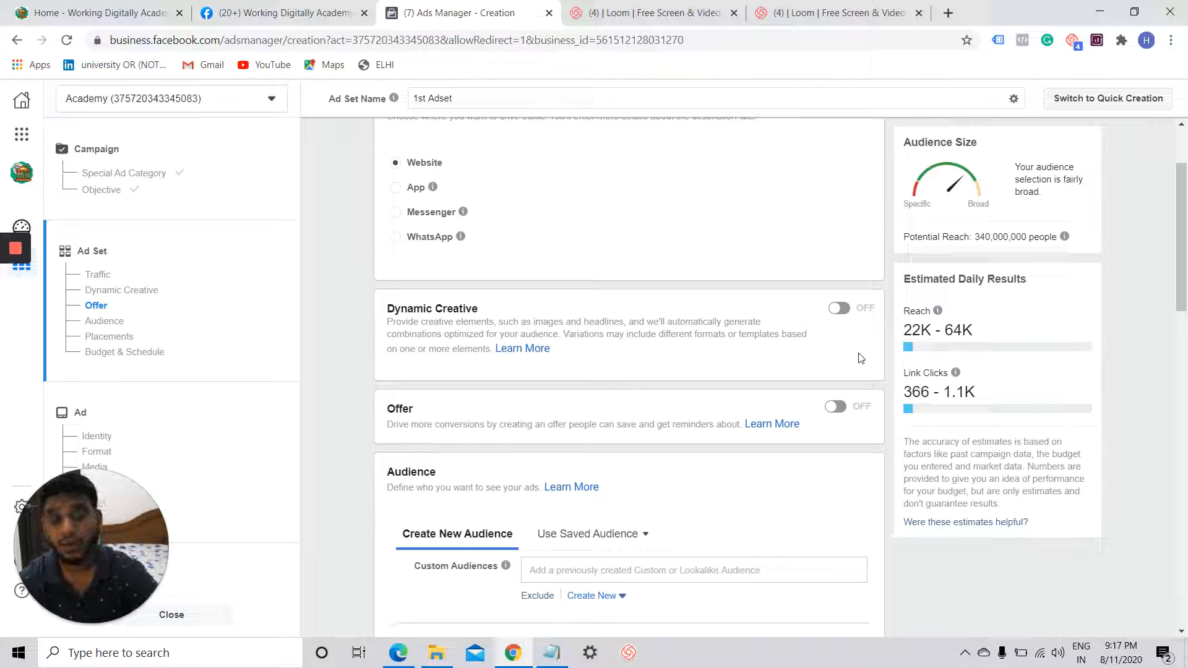
Edit the new audience's locations and target the state of Delhi, India
scroll(860, 357, "down", 2)
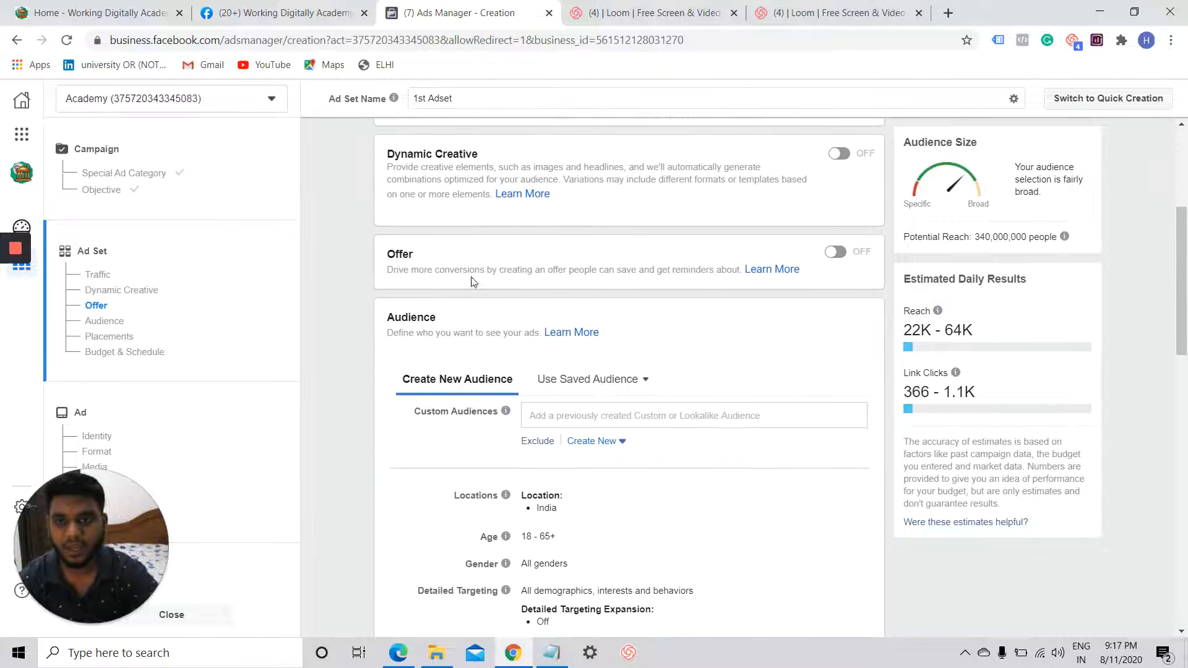
scroll(795, 297, "down", 1)
scroll(797, 307, "down", 3)
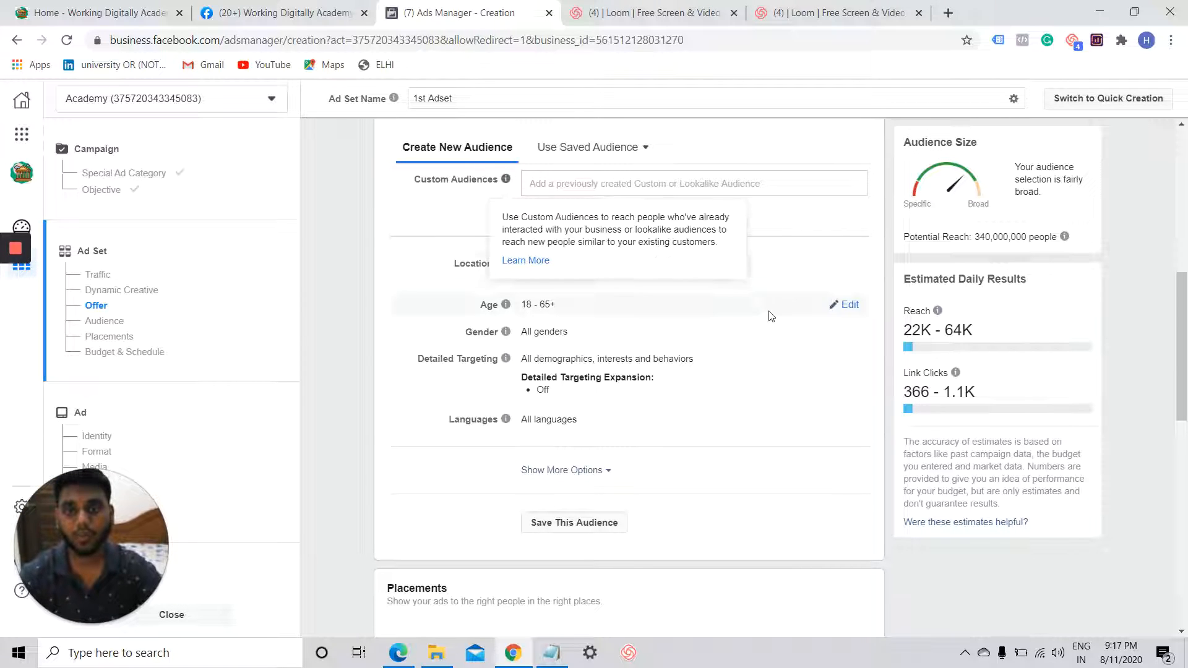
scroll(767, 325, "down", 1)
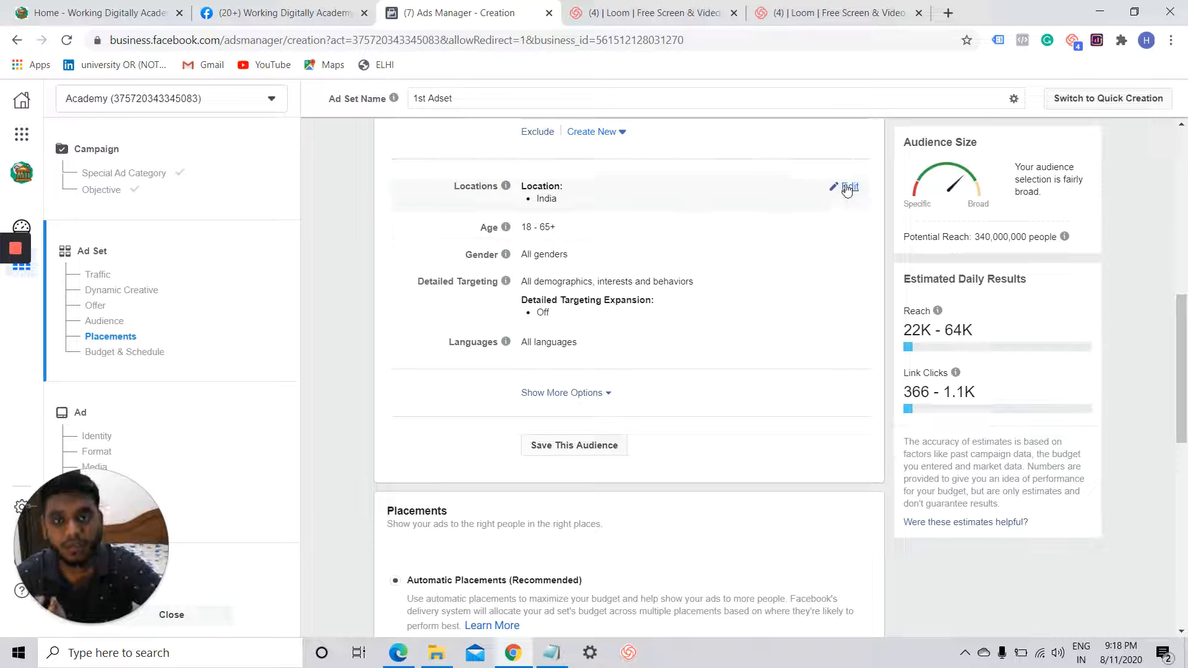
left_click(847, 186)
left_click(719, 266)
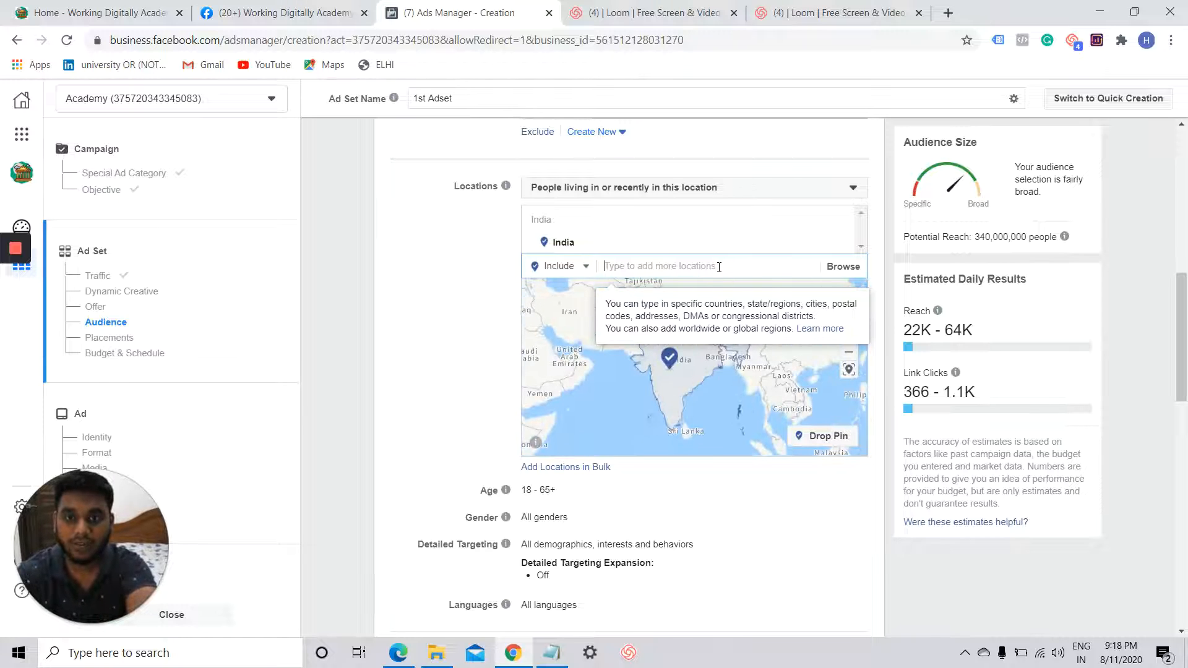
type("Delhi")
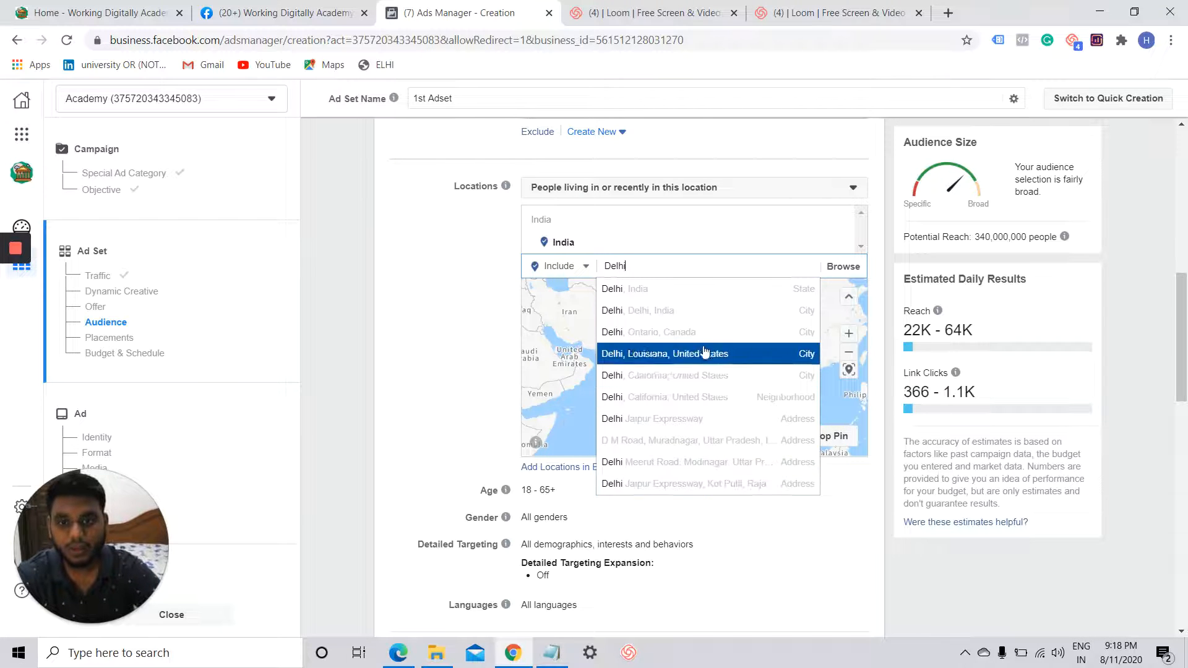
left_click(696, 286)
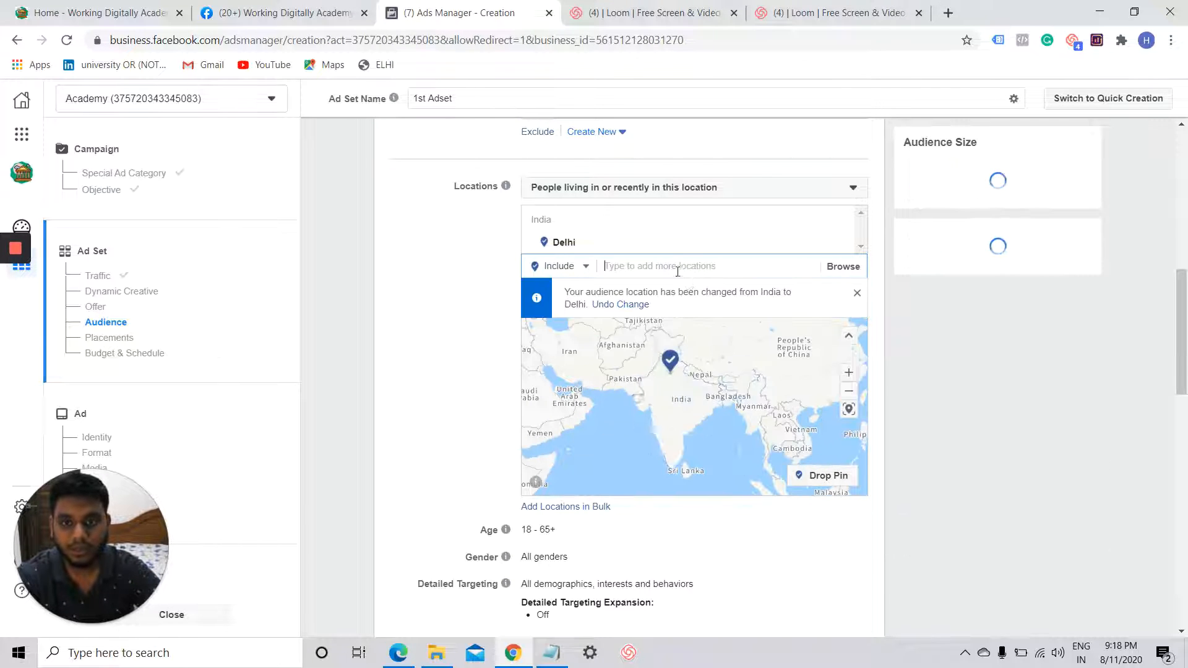
Narrow the audience location to the postal code 110092 in Delhi, India
type("1")
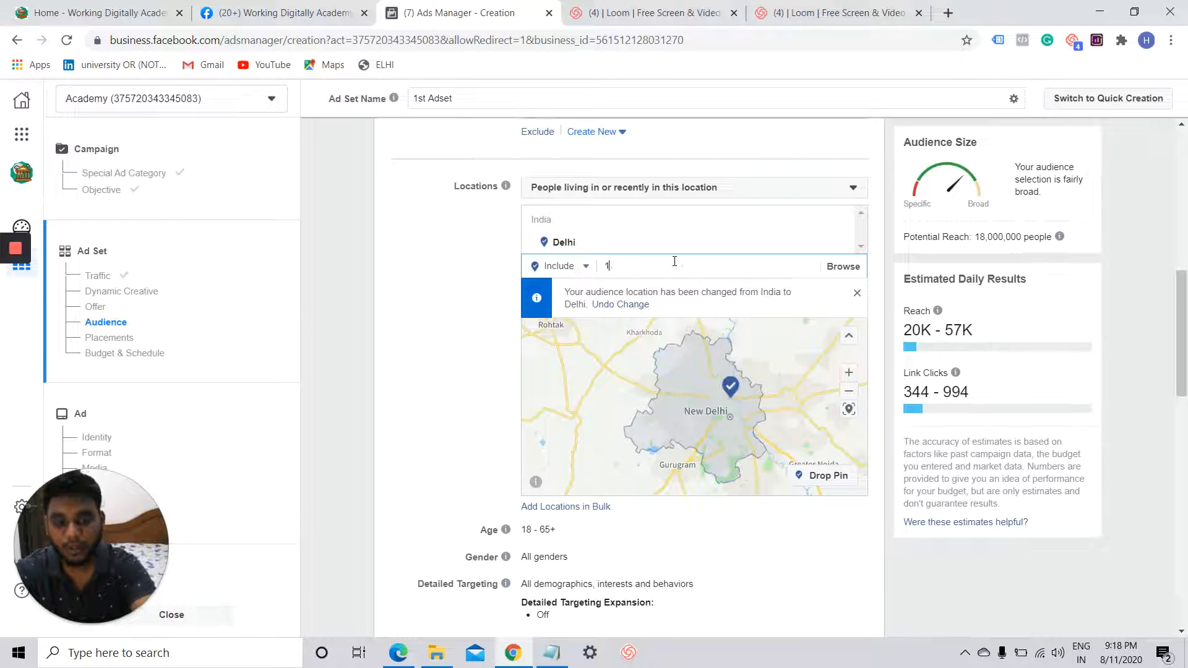
type("10092")
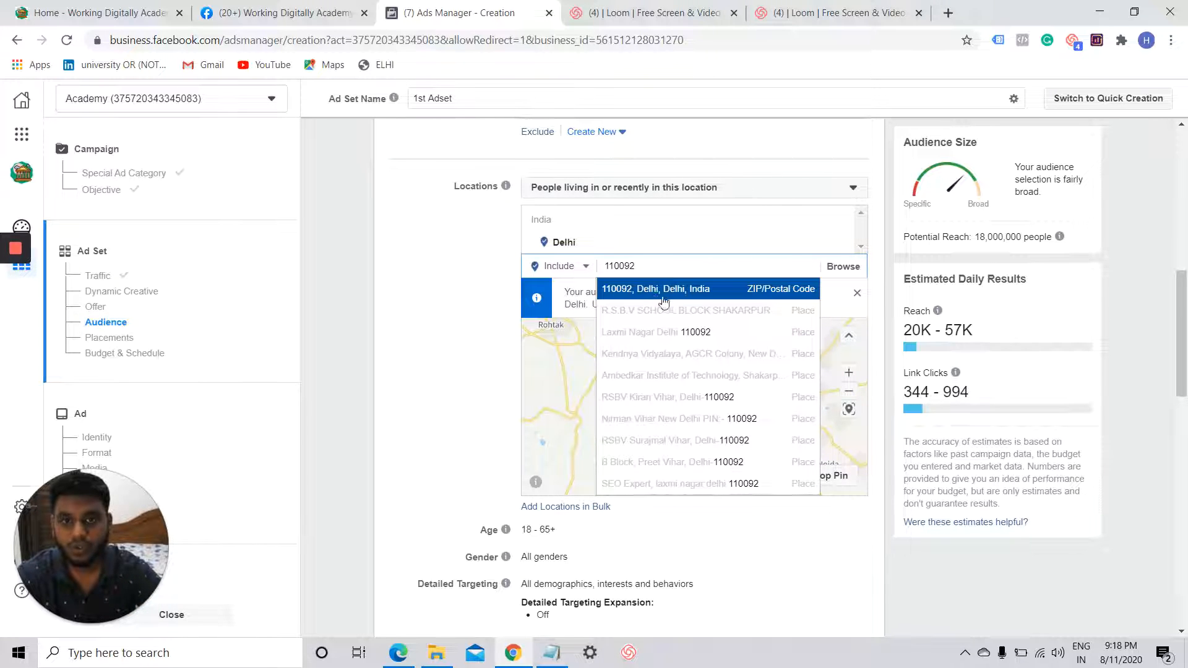
left_click(752, 296)
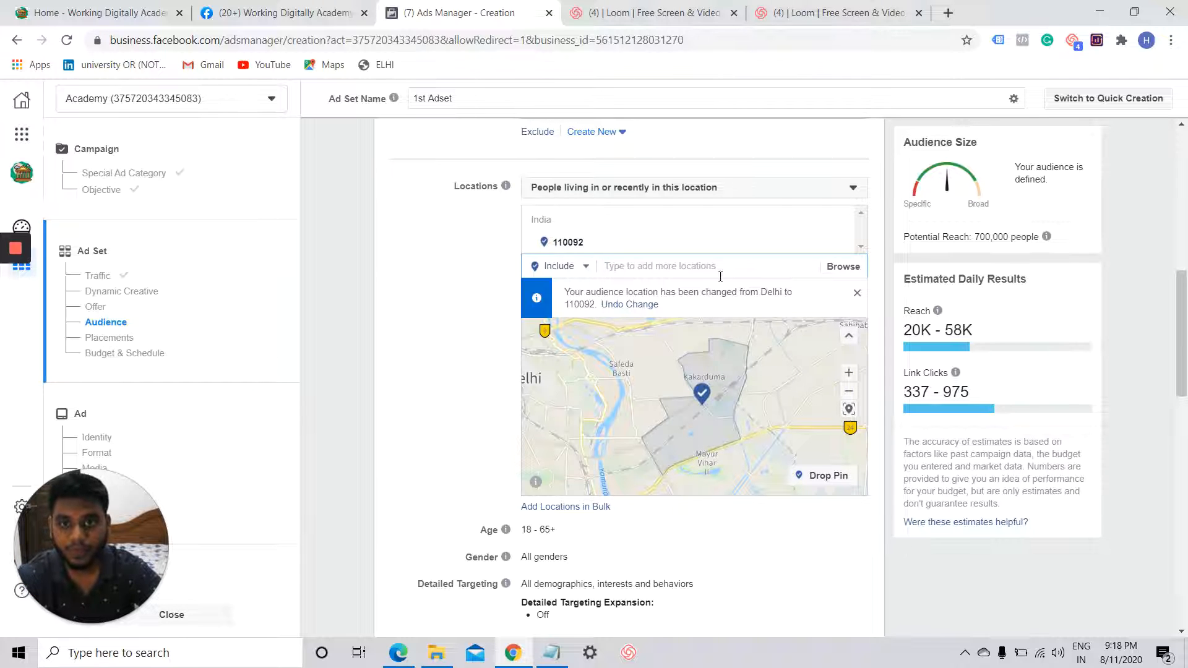
Set the included audience location to the whole country of India
left_click(577, 267)
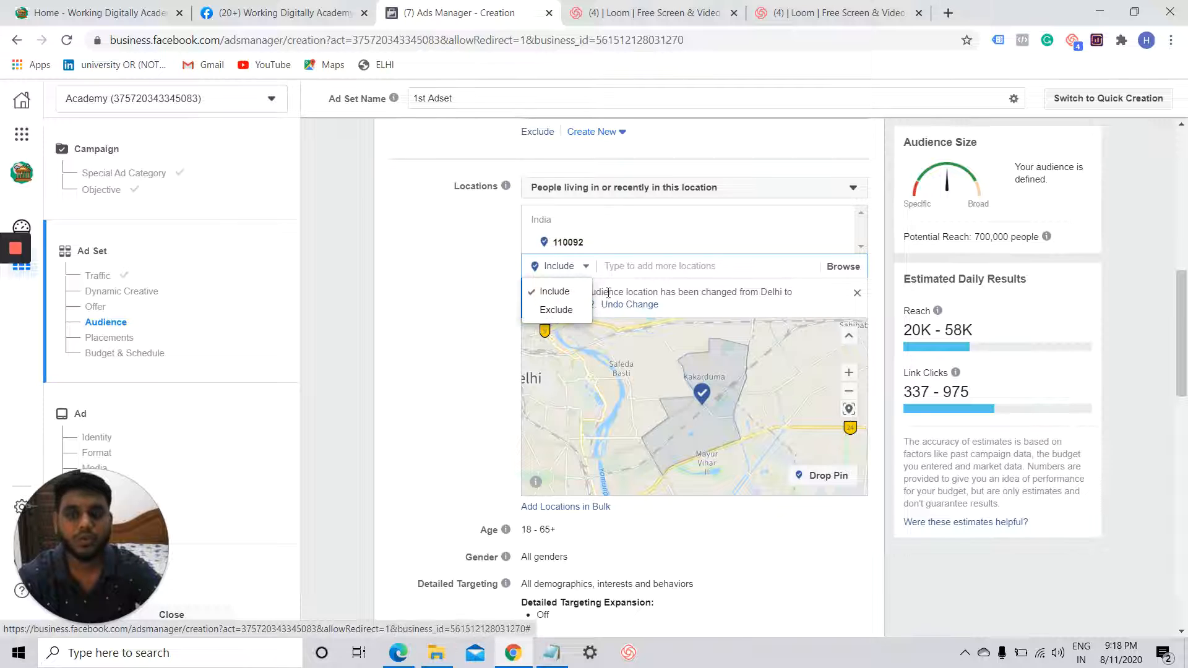
left_click(639, 262)
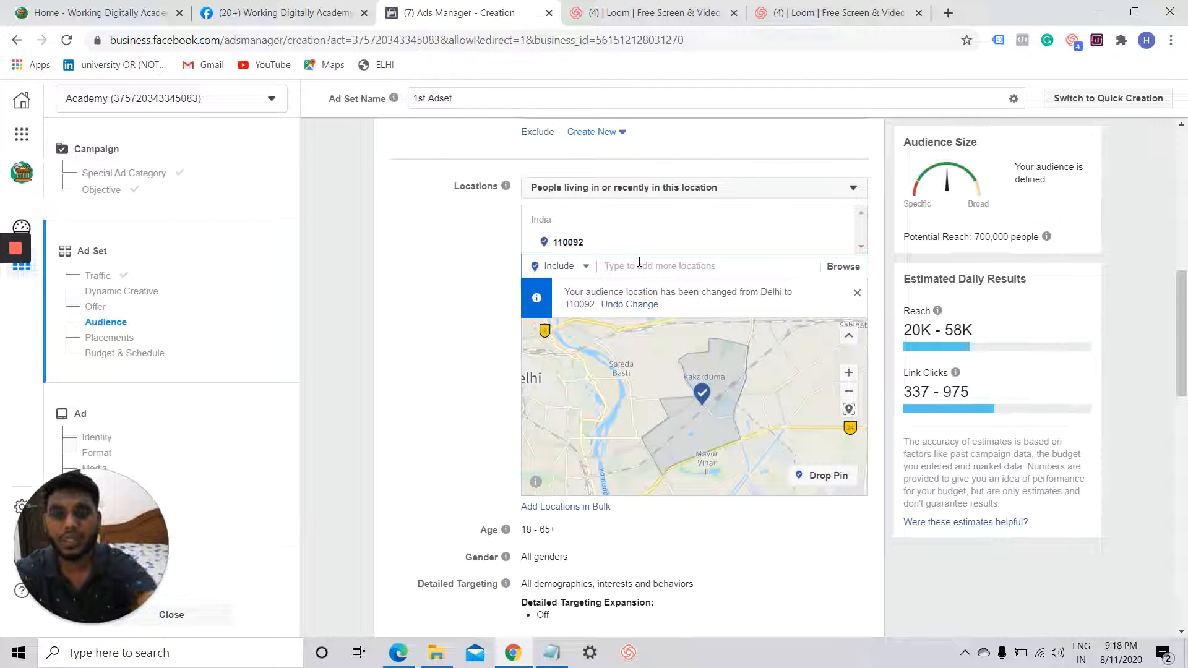
type("ia")
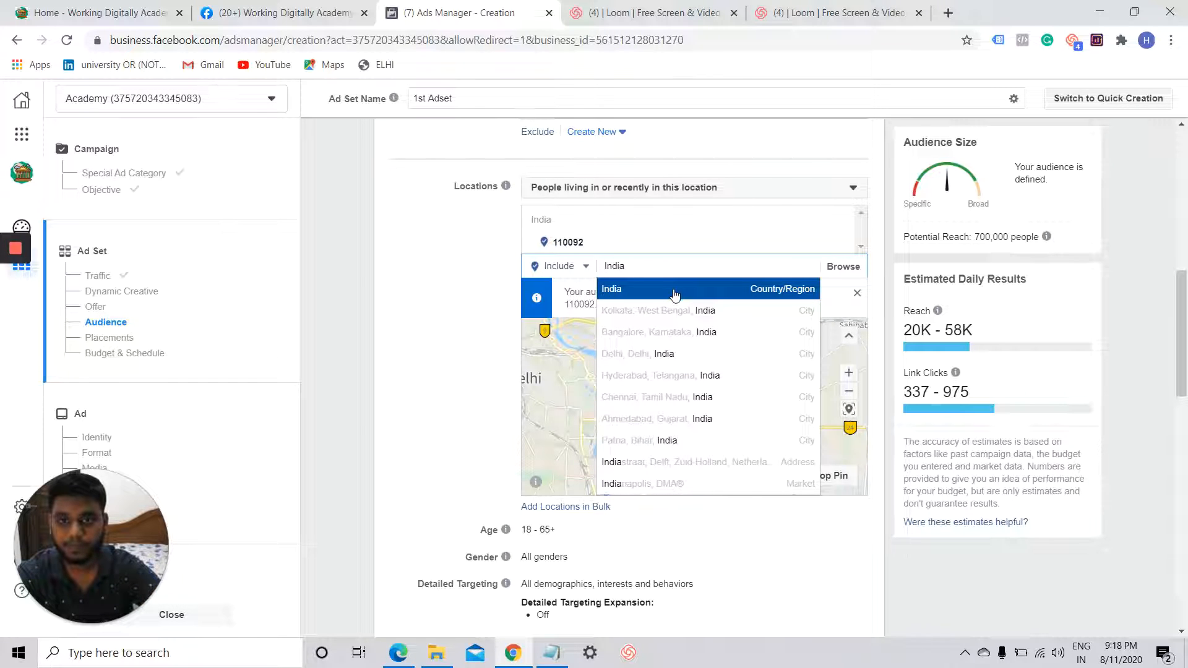
left_click(674, 292)
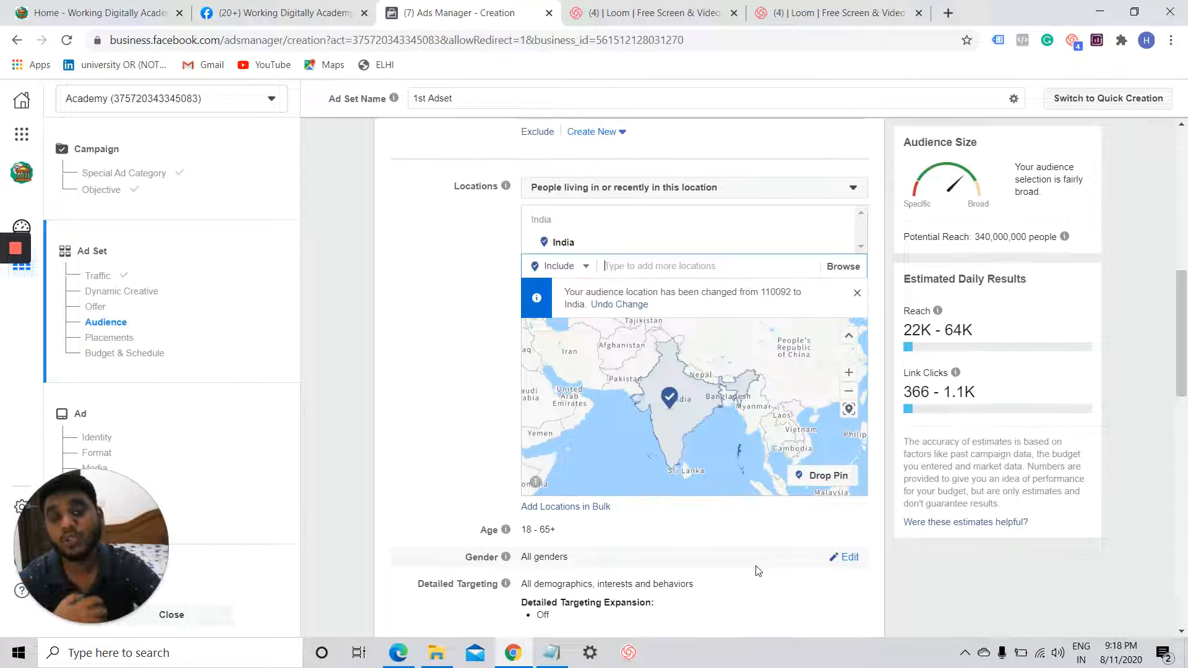
Set the audience's minimum age to 20
scroll(680, 564, "down", 1)
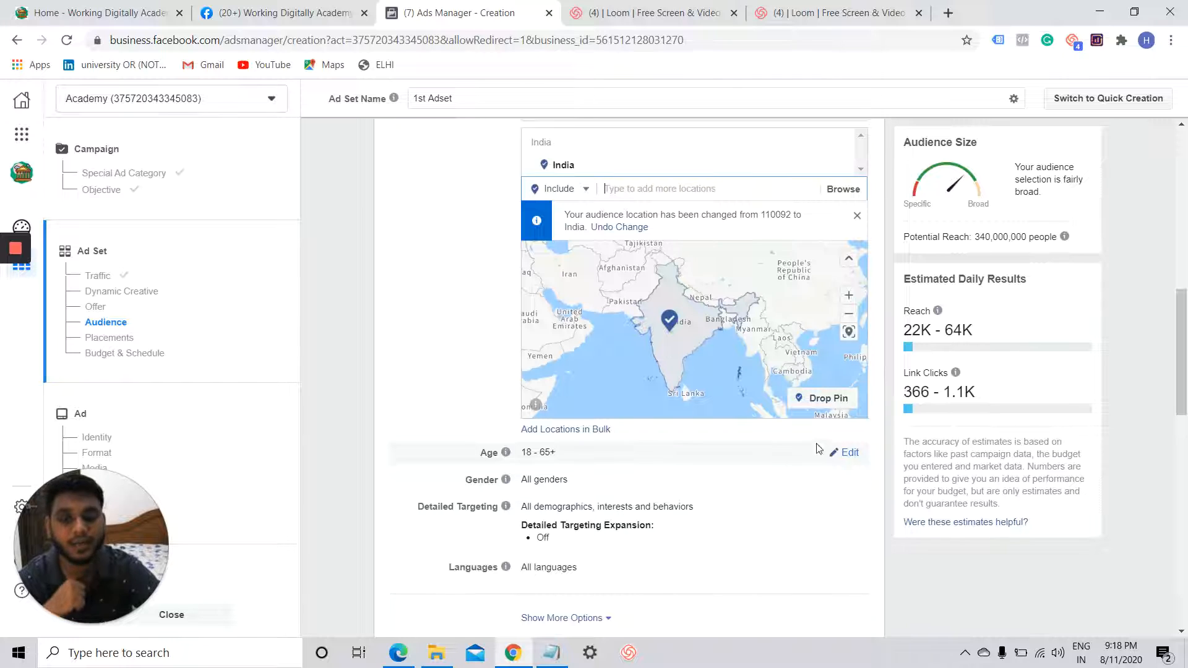
left_click(848, 452)
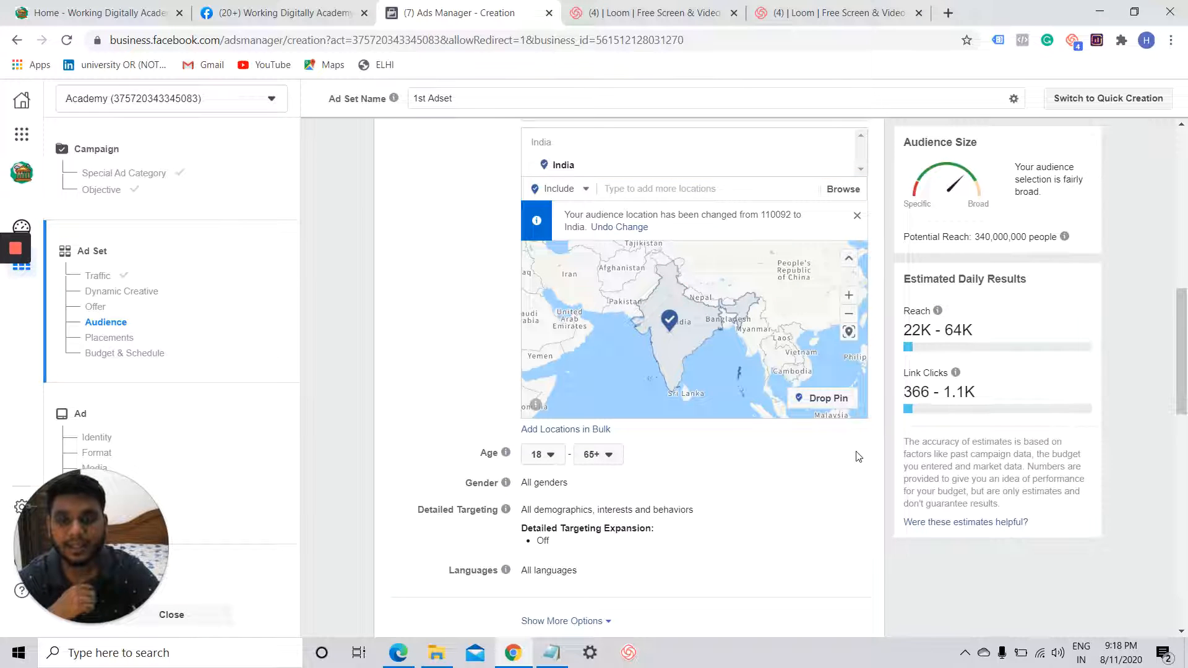
left_click(548, 455)
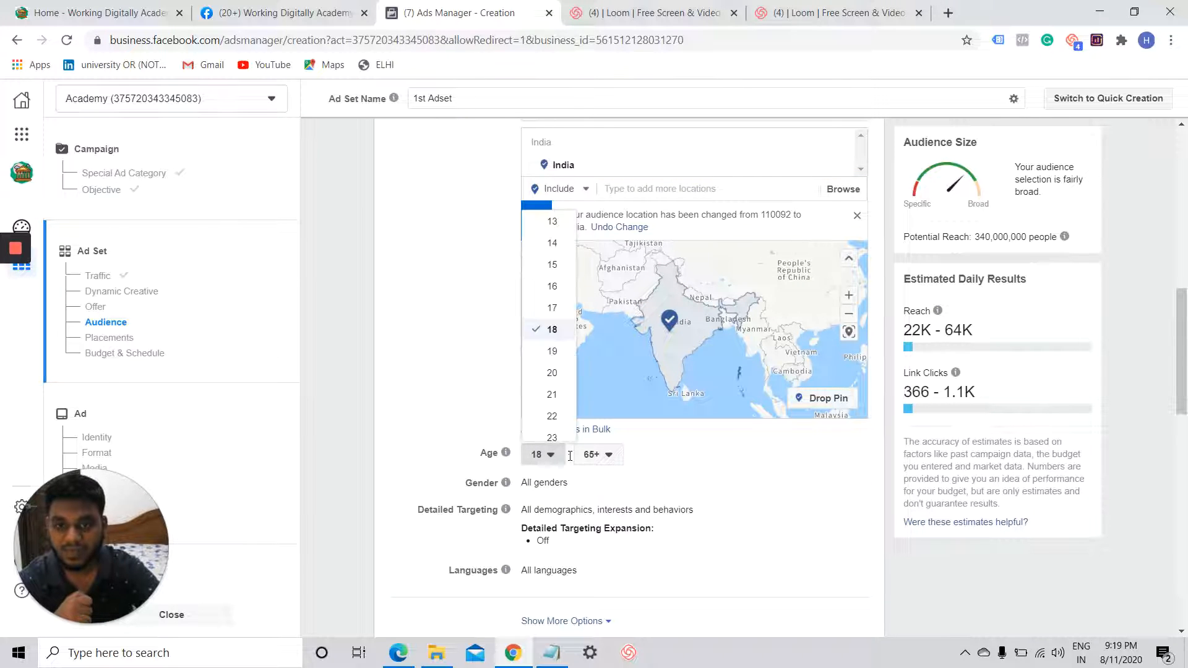
left_click(542, 374)
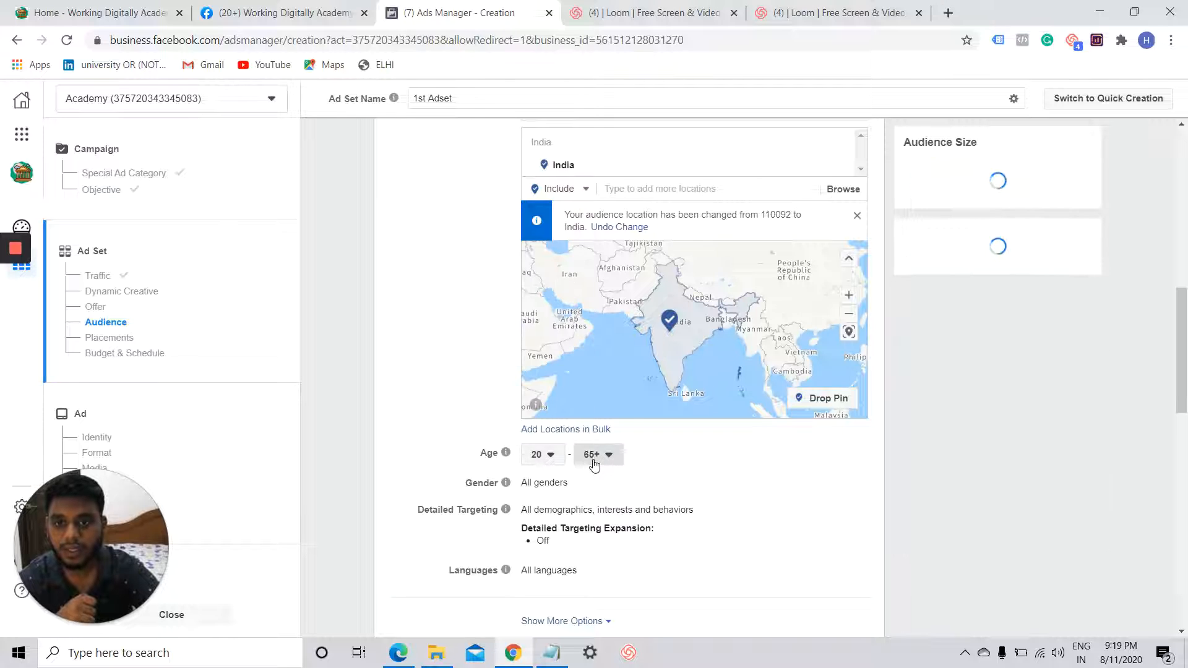
Set the audience's maximum age to 45
left_click(594, 455)
scroll(609, 250, "up", 3)
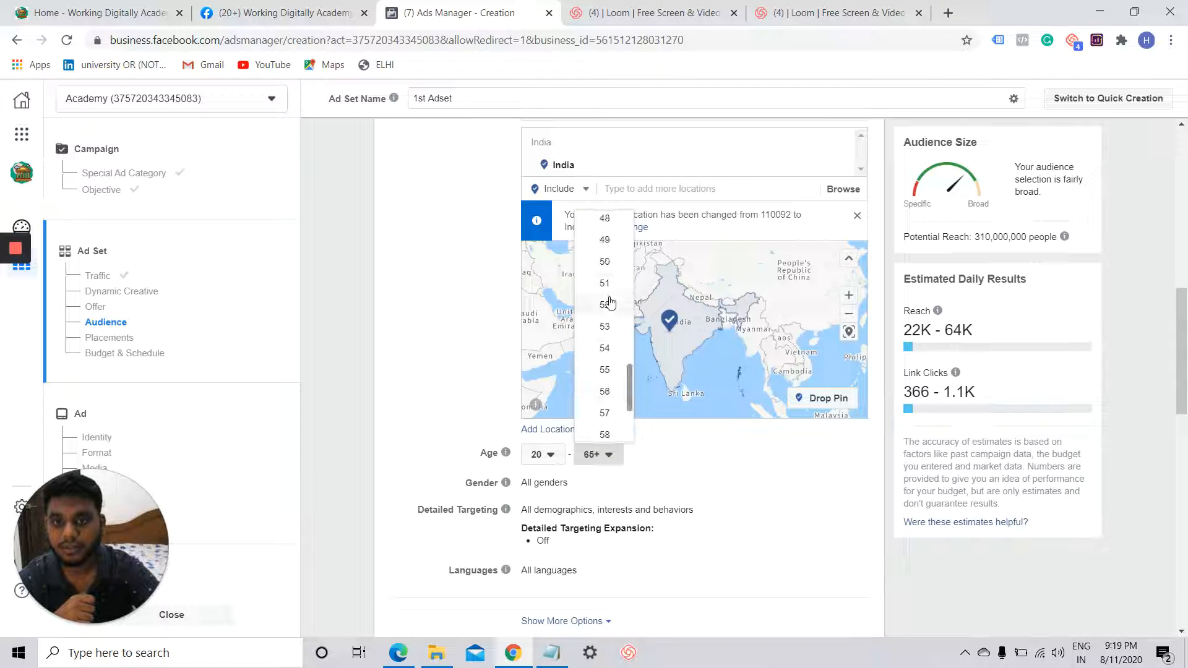
scroll(609, 319, "up", 2)
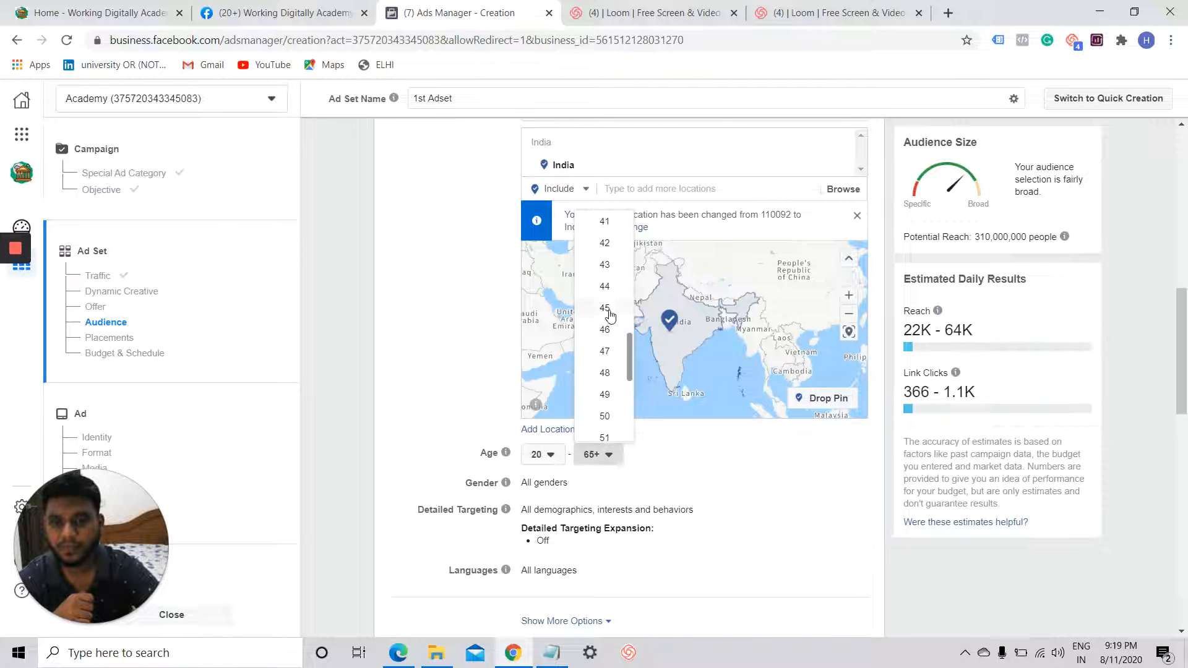
left_click(606, 309)
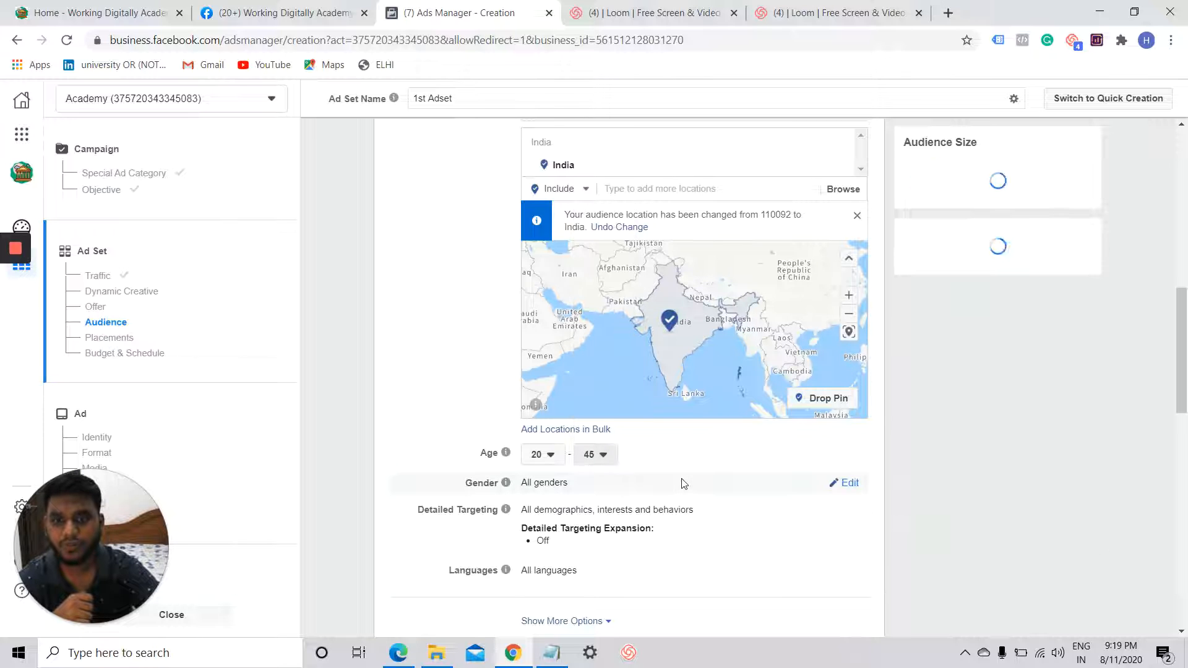
Open the audience's gender and detailed targeting settings for editing
scroll(688, 490, "down", 1)
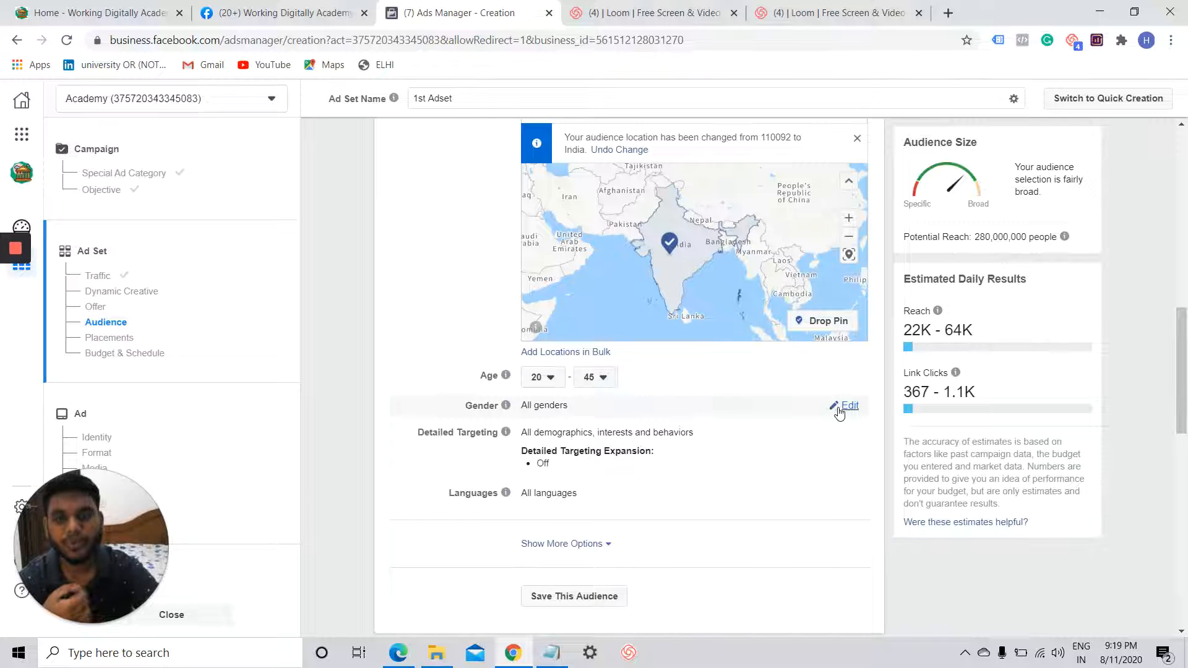
left_click(840, 409)
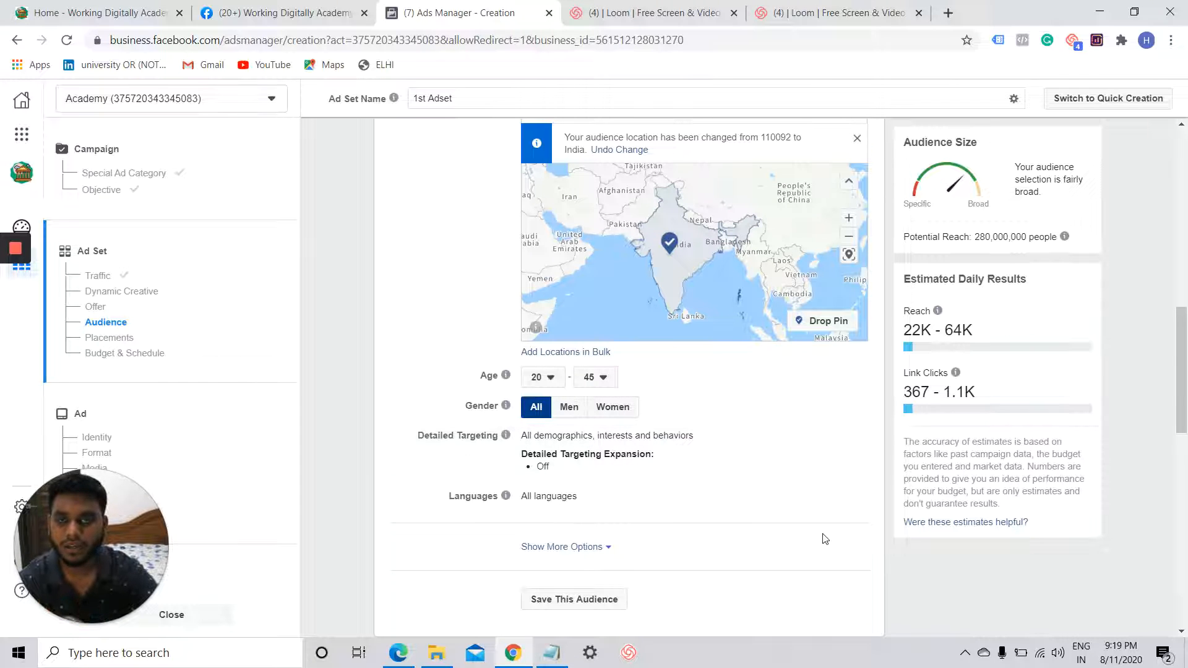
scroll(824, 538, "down", 1)
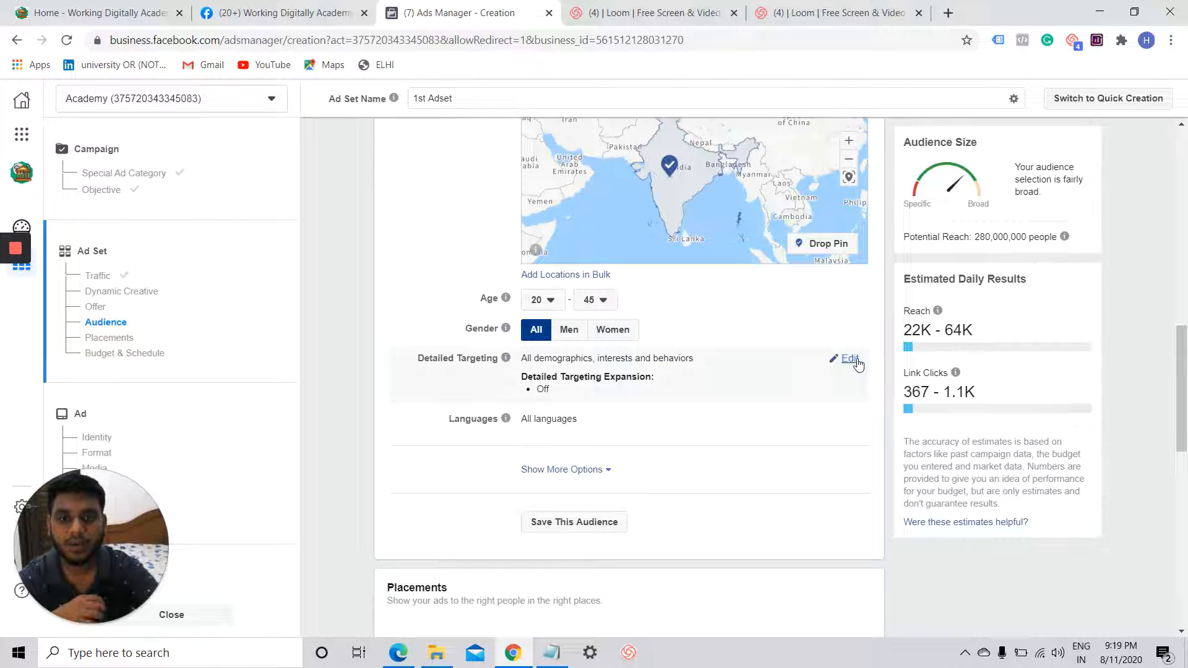
left_click(856, 363)
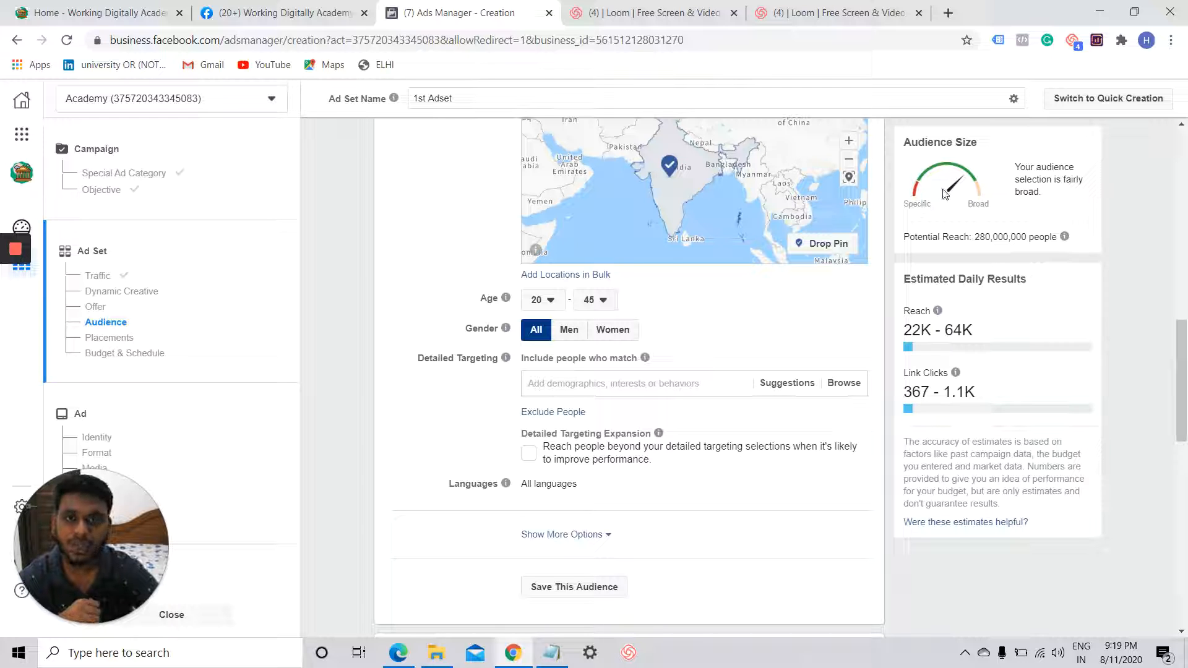
mouse_move(937, 310)
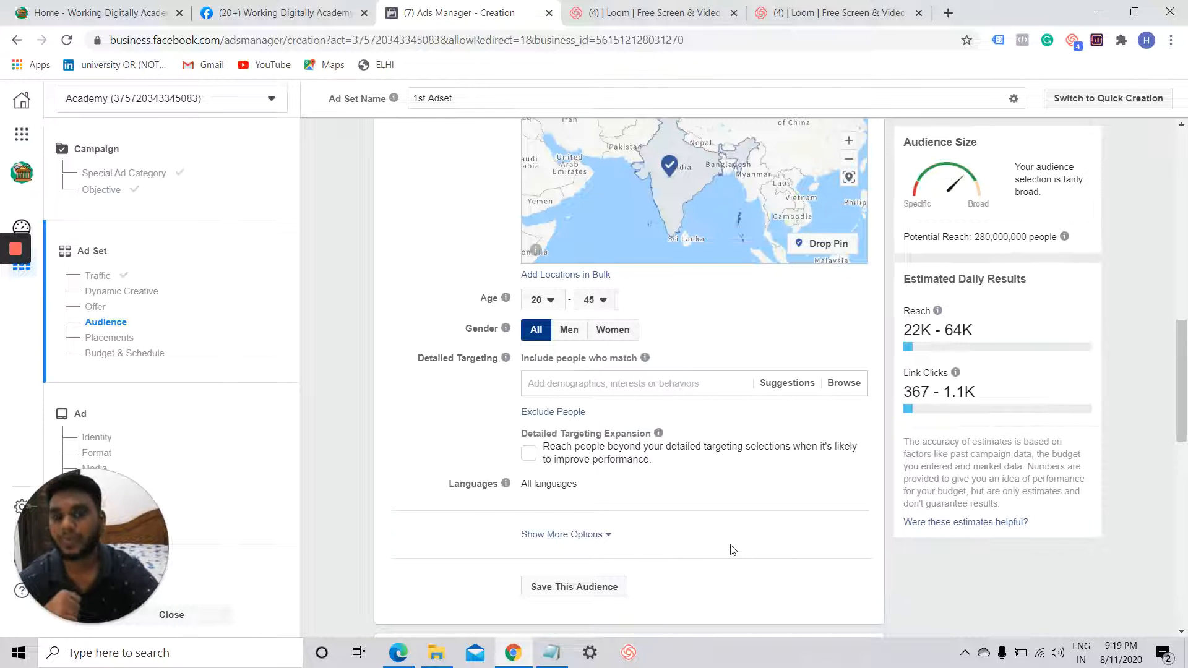
Examine the suggested demographics, interests and behaviors for the audience's detailed targeting
scroll(732, 550, "down", 14)
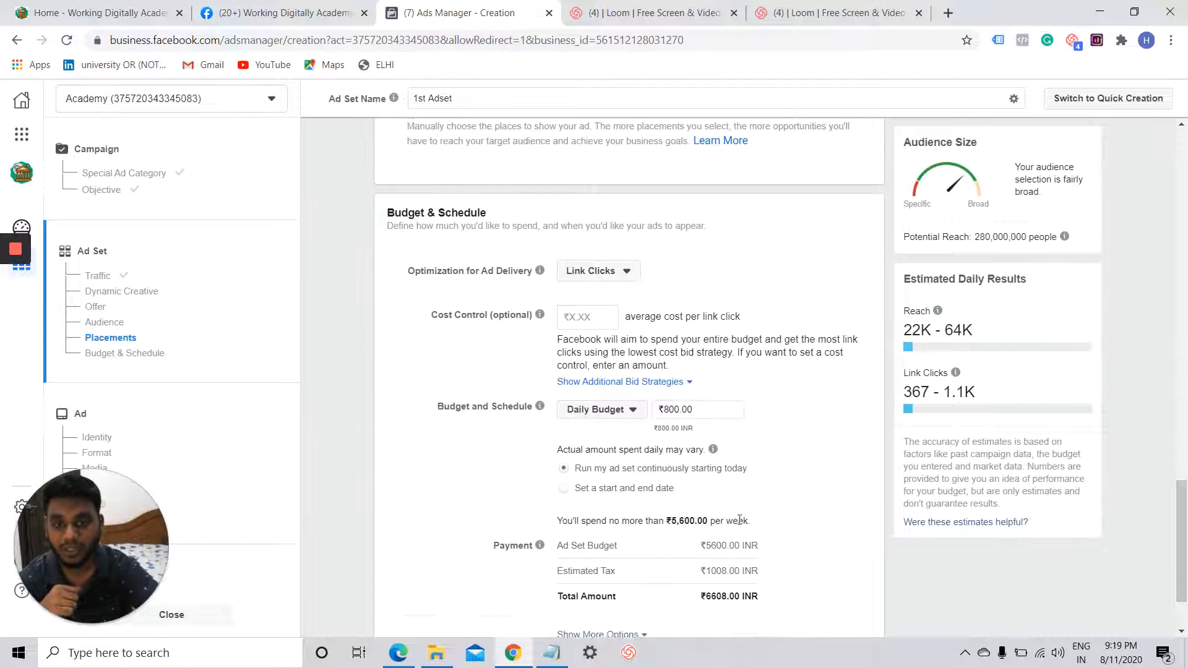
scroll(739, 520, "up", 10)
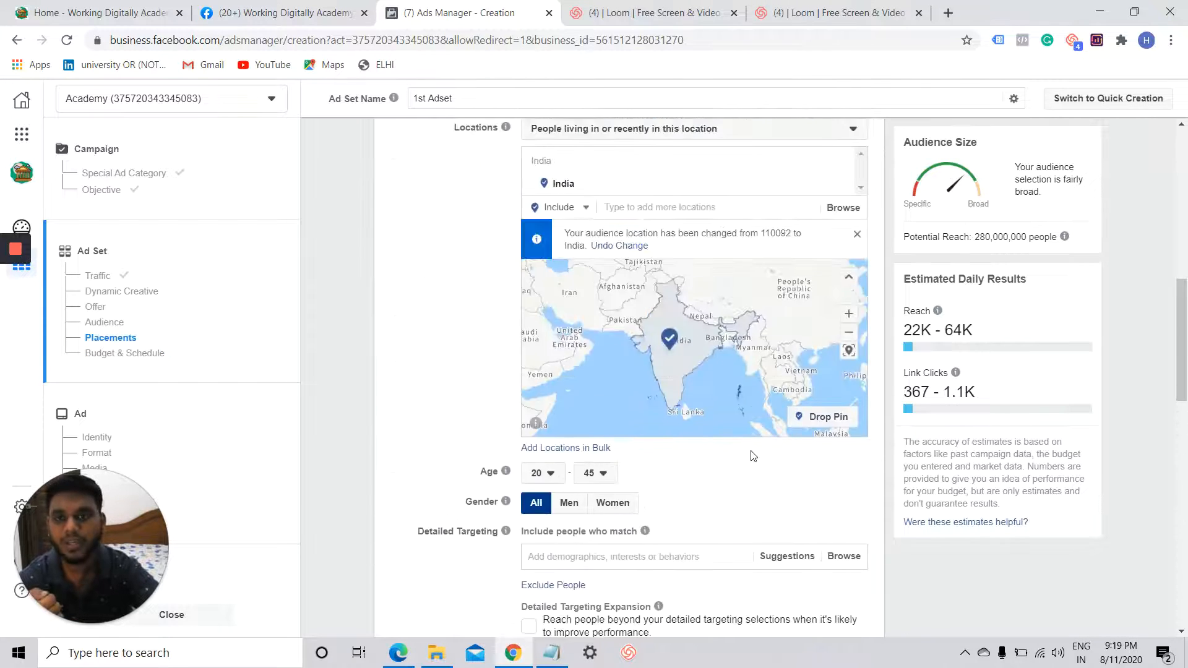
scroll(679, 485, "down", 2)
scroll(732, 561, "down", 1)
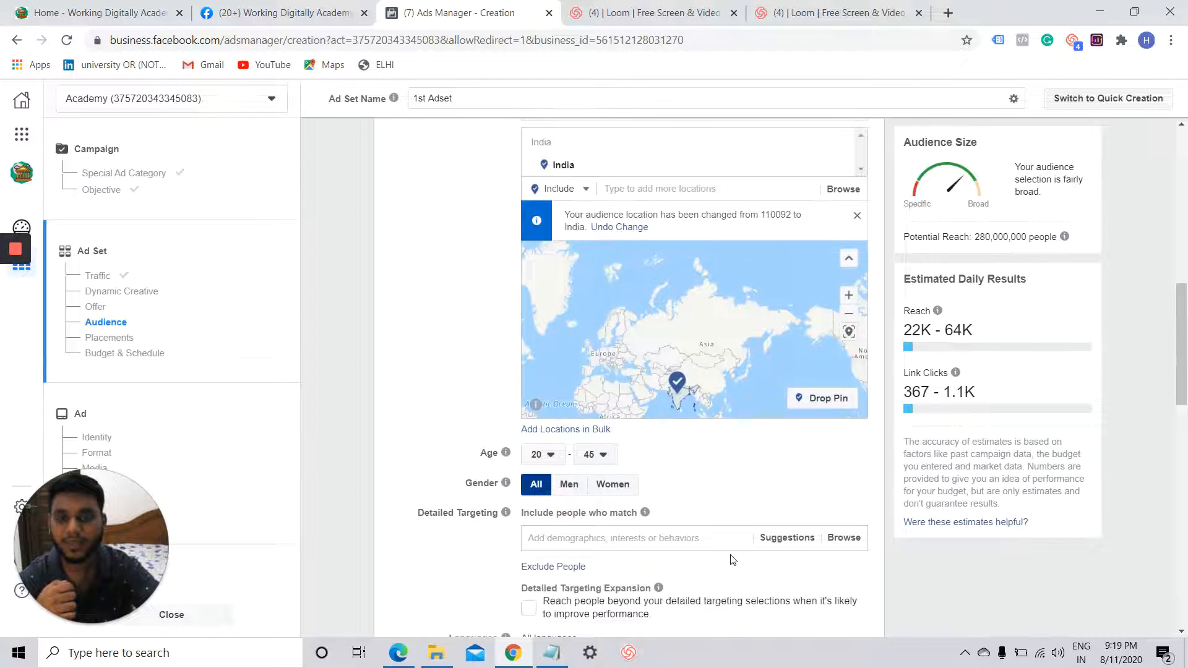
scroll(732, 559, "down", 2)
left_click(595, 387)
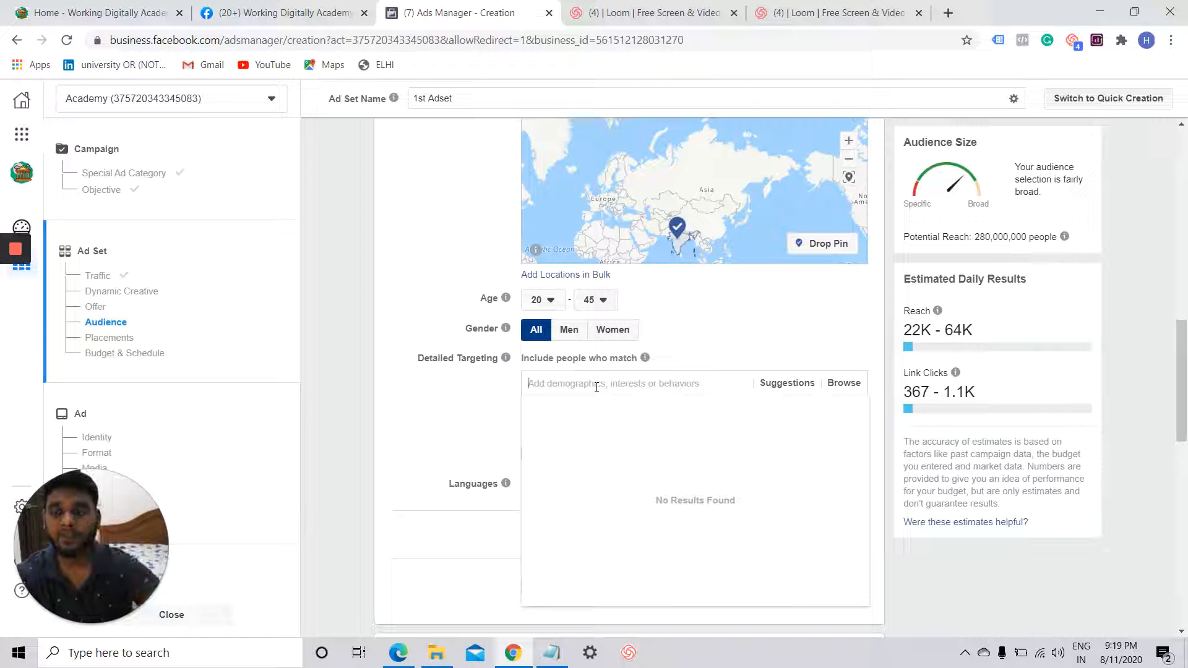
left_click(776, 384)
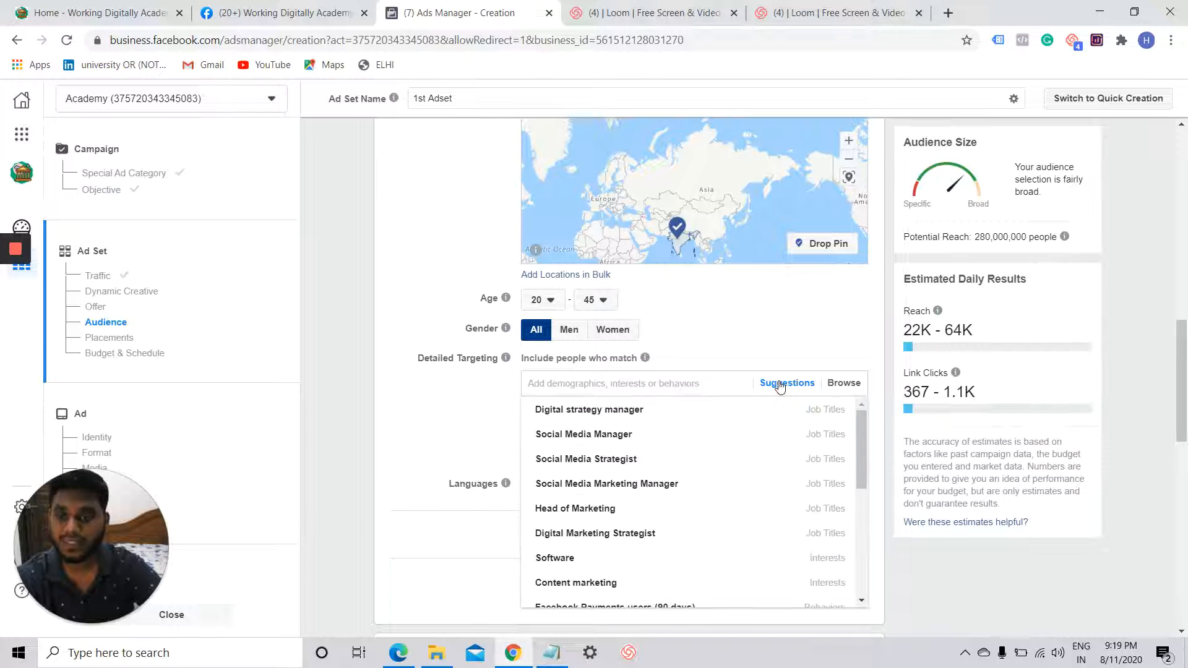
scroll(666, 496, "down", 5)
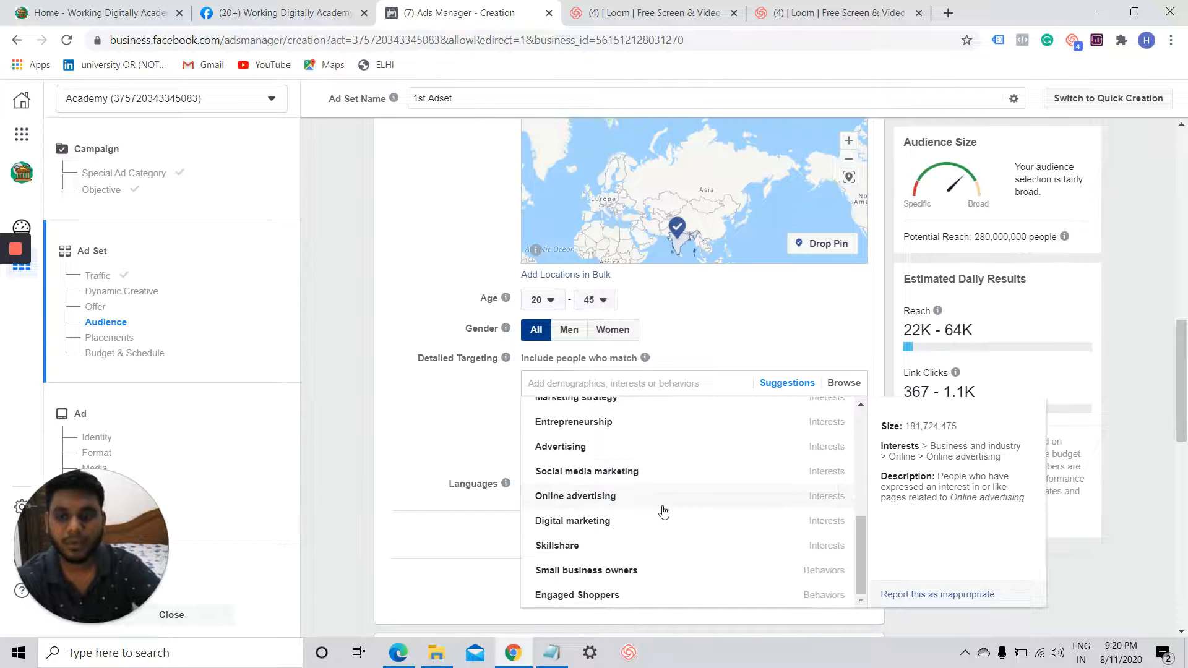
Browse the detailed targeting categories and examine the groups under Demographics and Interests
left_click(845, 383)
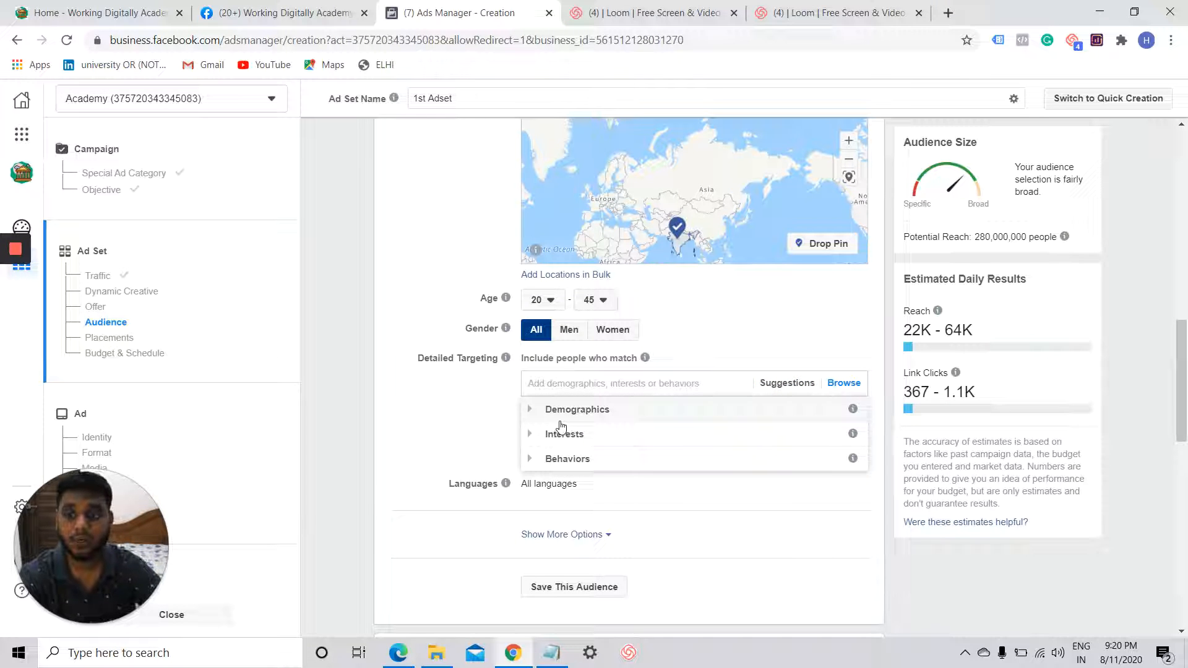
left_click(538, 411)
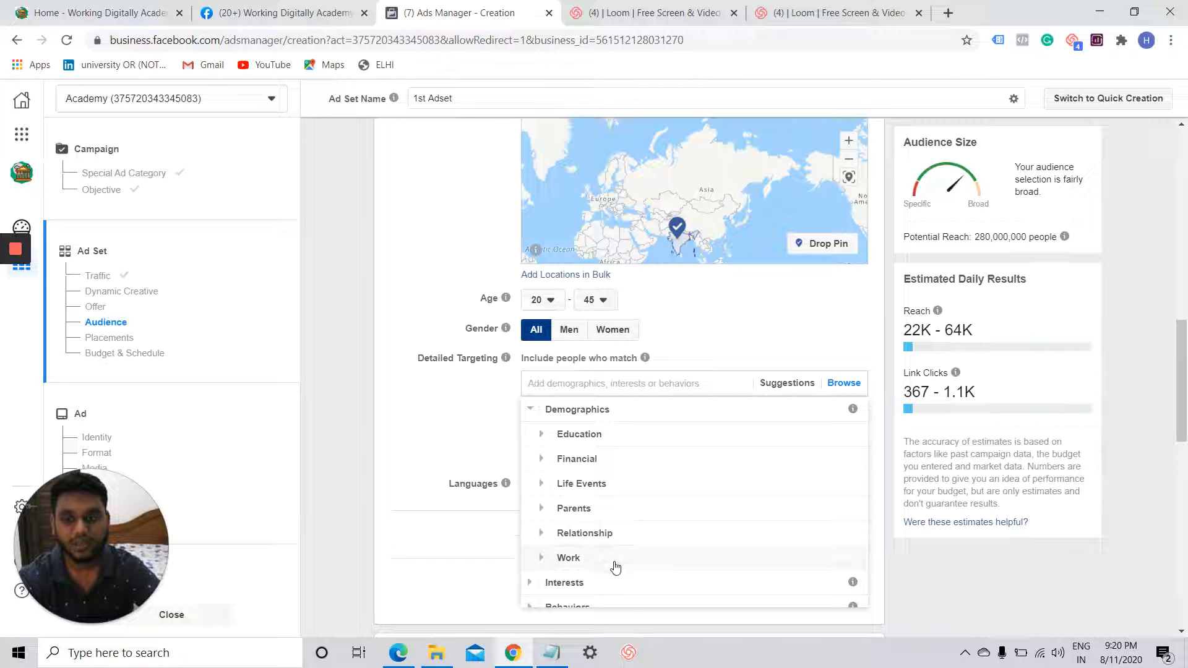
scroll(621, 560, "down", 1)
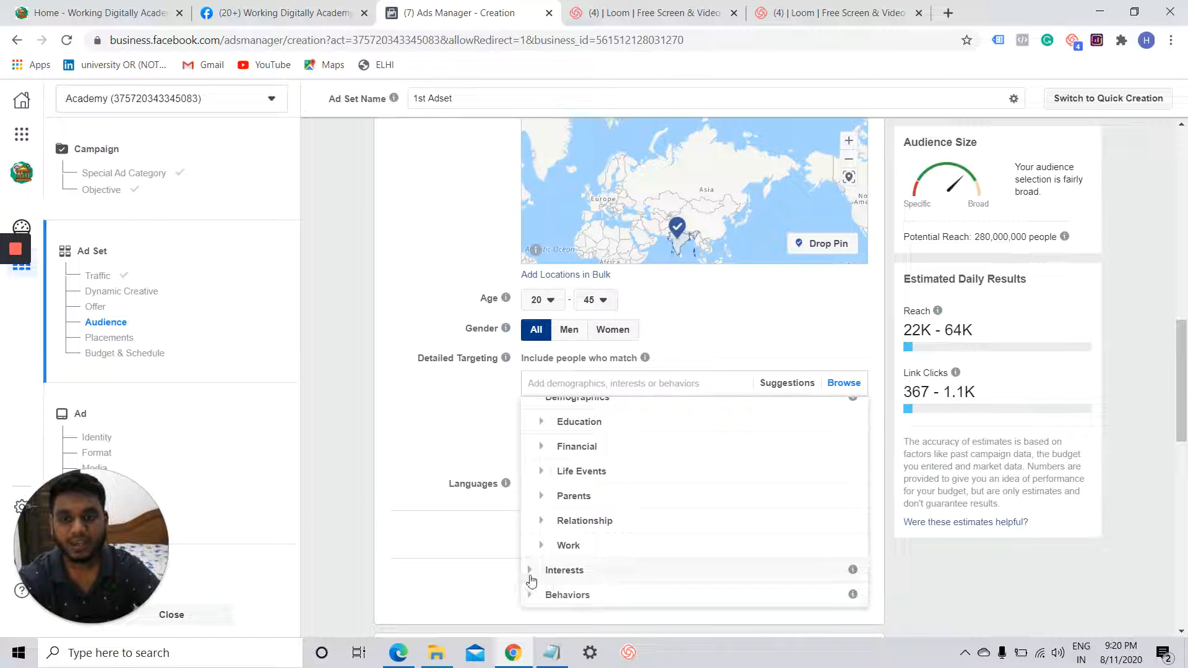
left_click(532, 571)
scroll(550, 572, "down", 1)
scroll(578, 442, "up", 1)
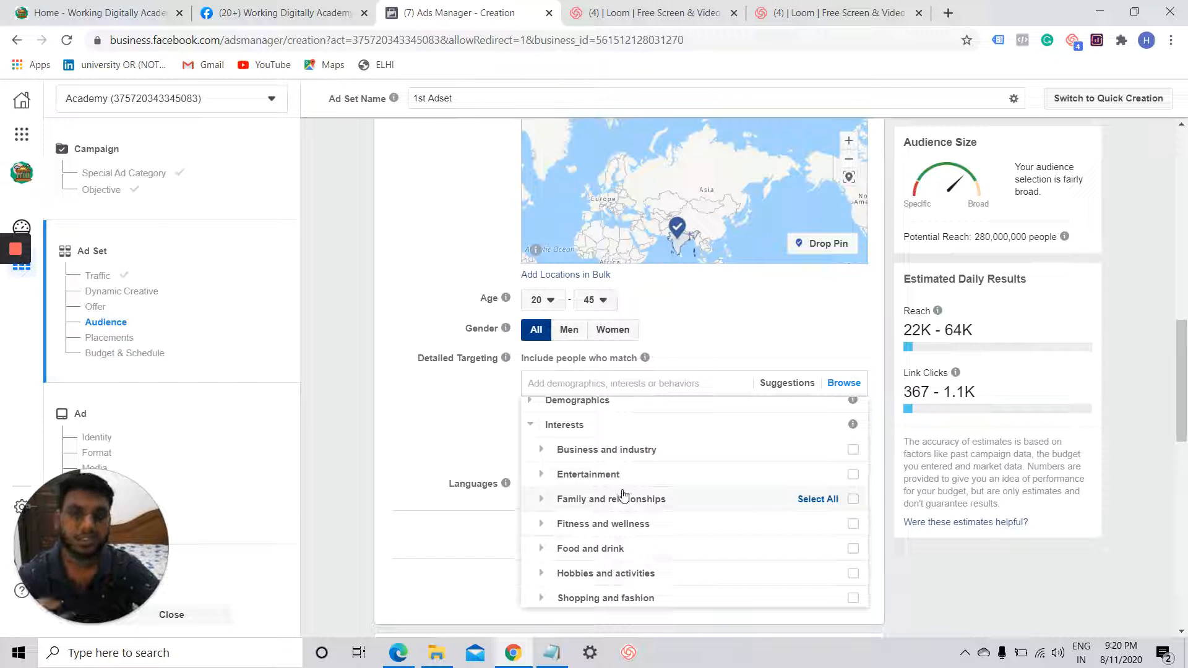
scroll(629, 495, "down", 3)
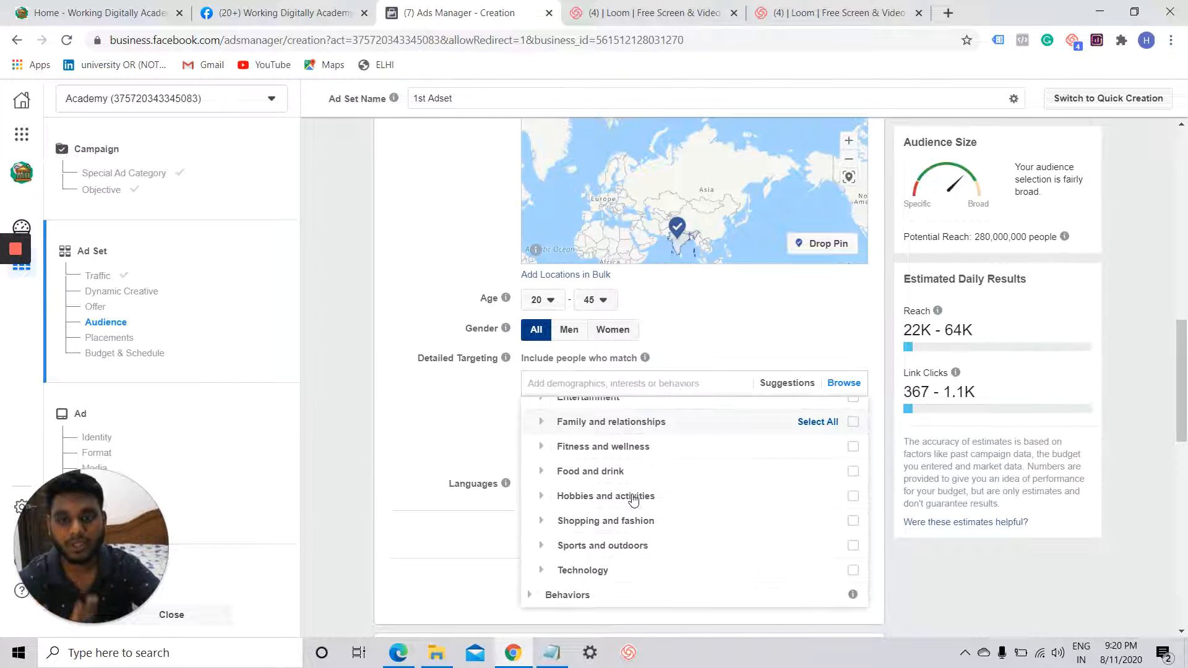
Examine the Behaviors category of detailed targeting, from Anniversary through to Travel
left_click(537, 517)
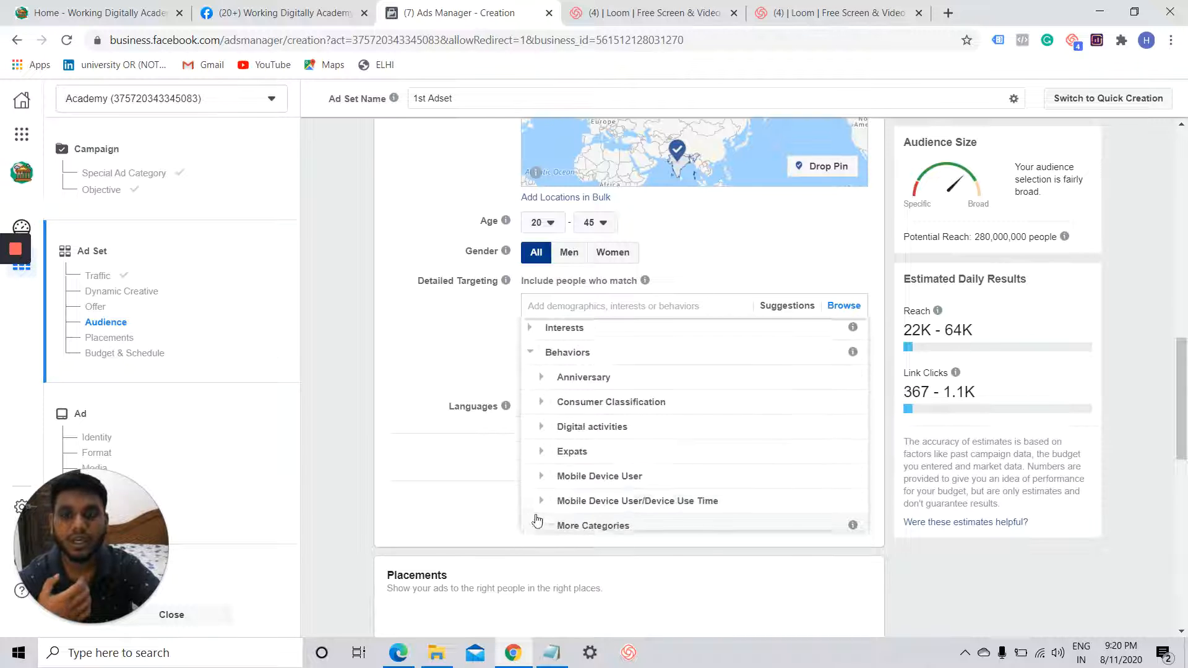
scroll(589, 462, "down", 3)
scroll(589, 460, "down", 1)
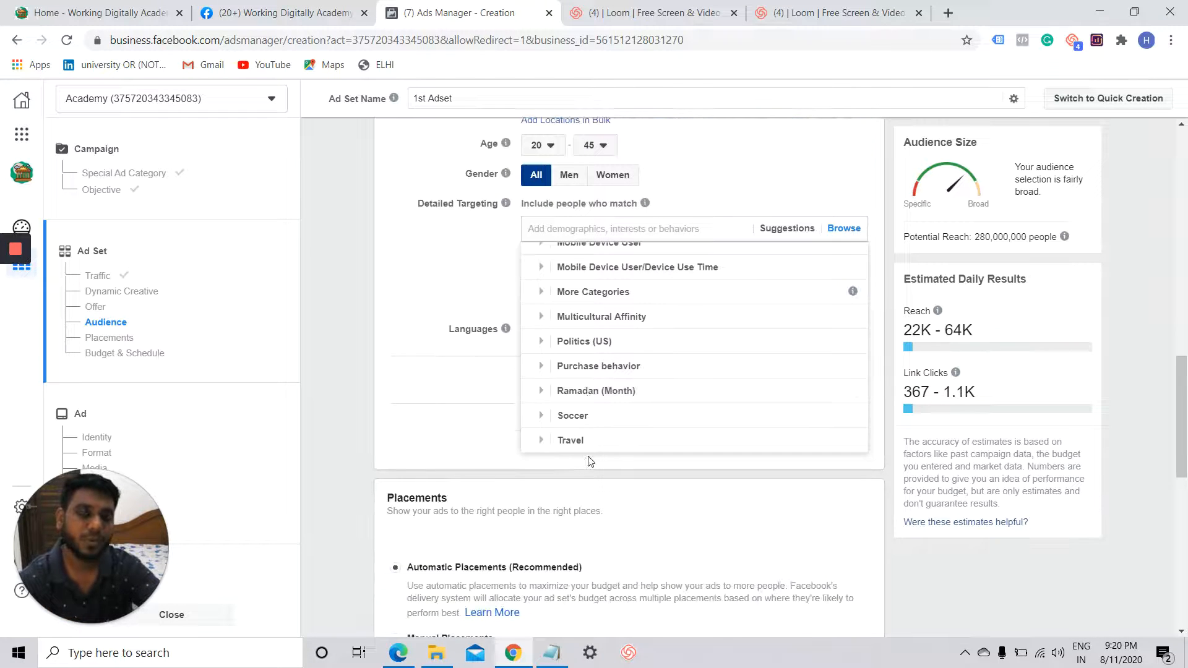
scroll(631, 392, "up", 3)
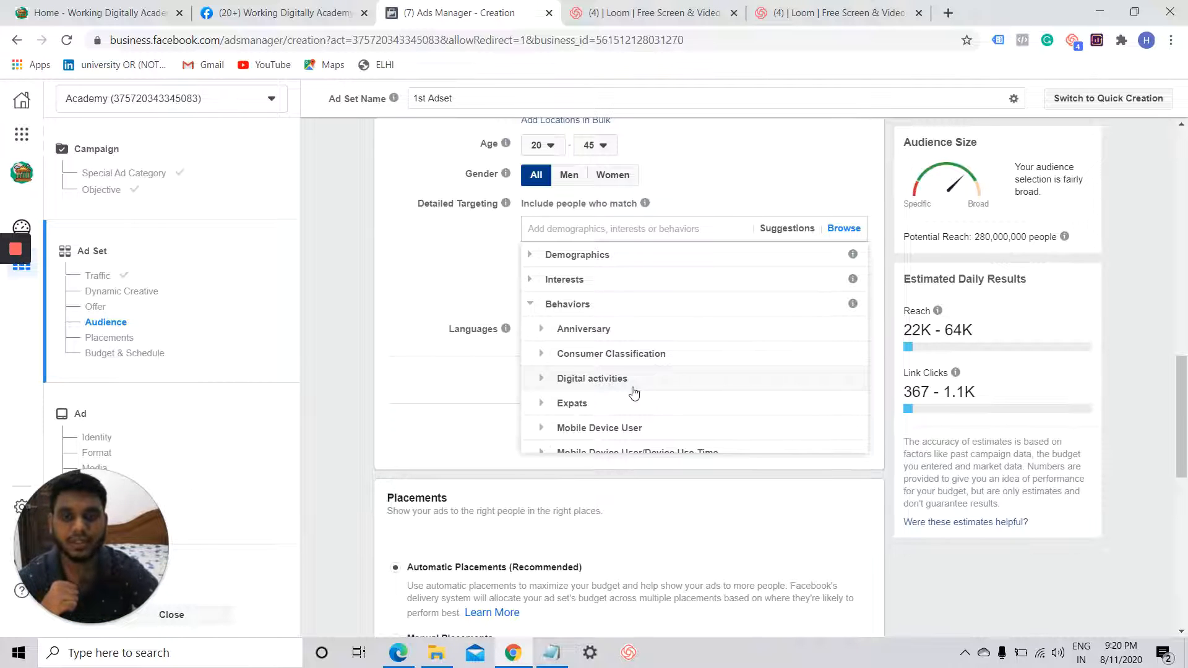
scroll(634, 393, "up", 3)
scroll(644, 488, "down", 1)
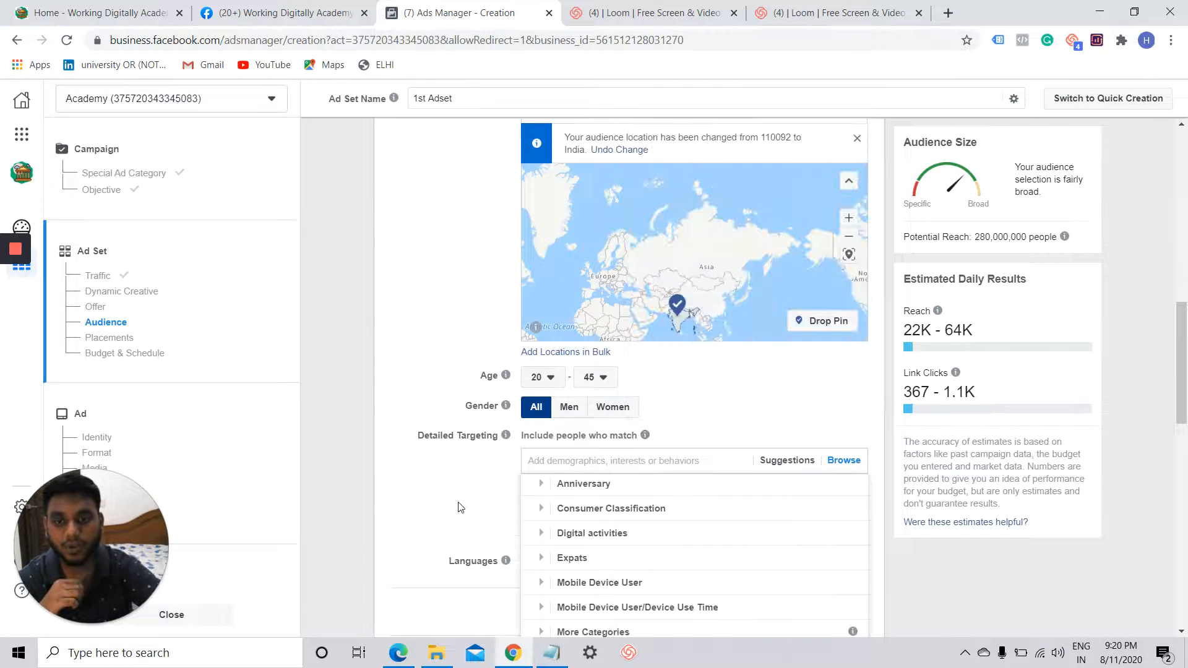
scroll(458, 507, "down", 2)
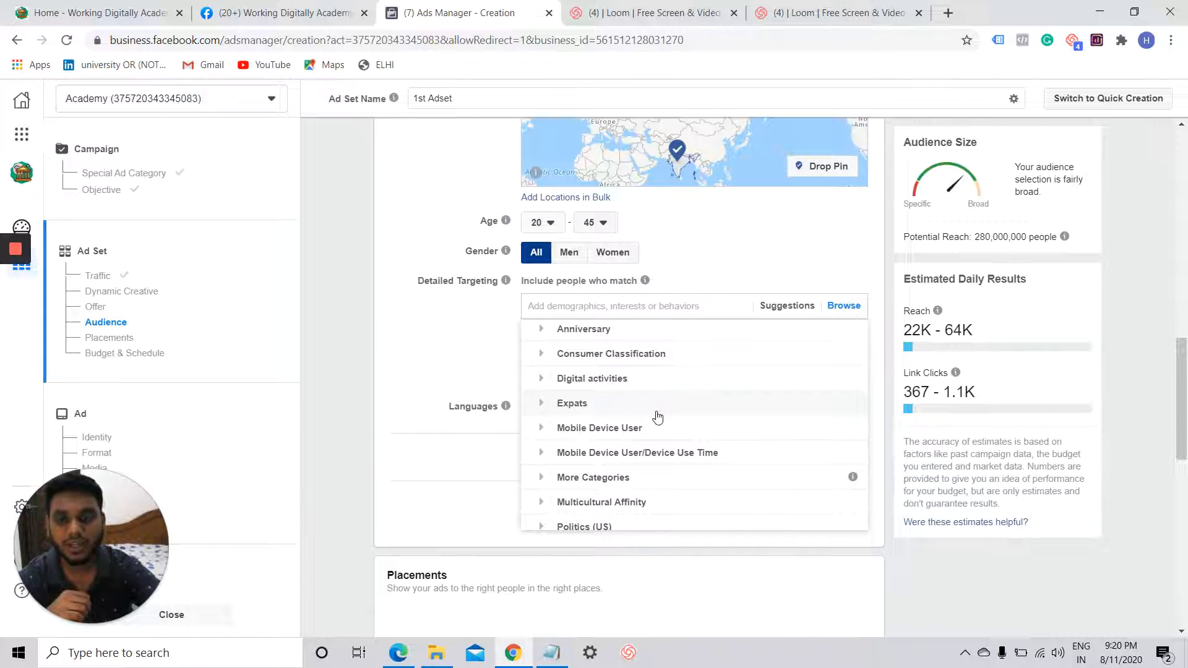
scroll(655, 414, "down", 1)
scroll(643, 410, "up", 3)
Examine the Education Level options within the Education group of the Demographics category
left_click(628, 334)
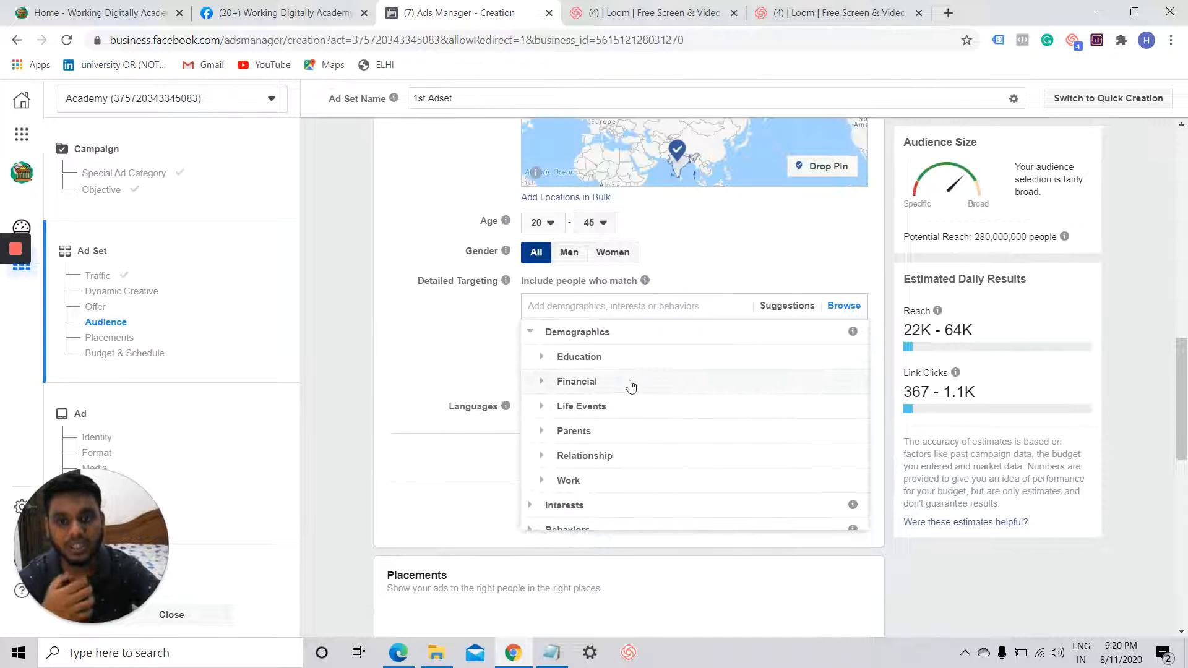
left_click(636, 360)
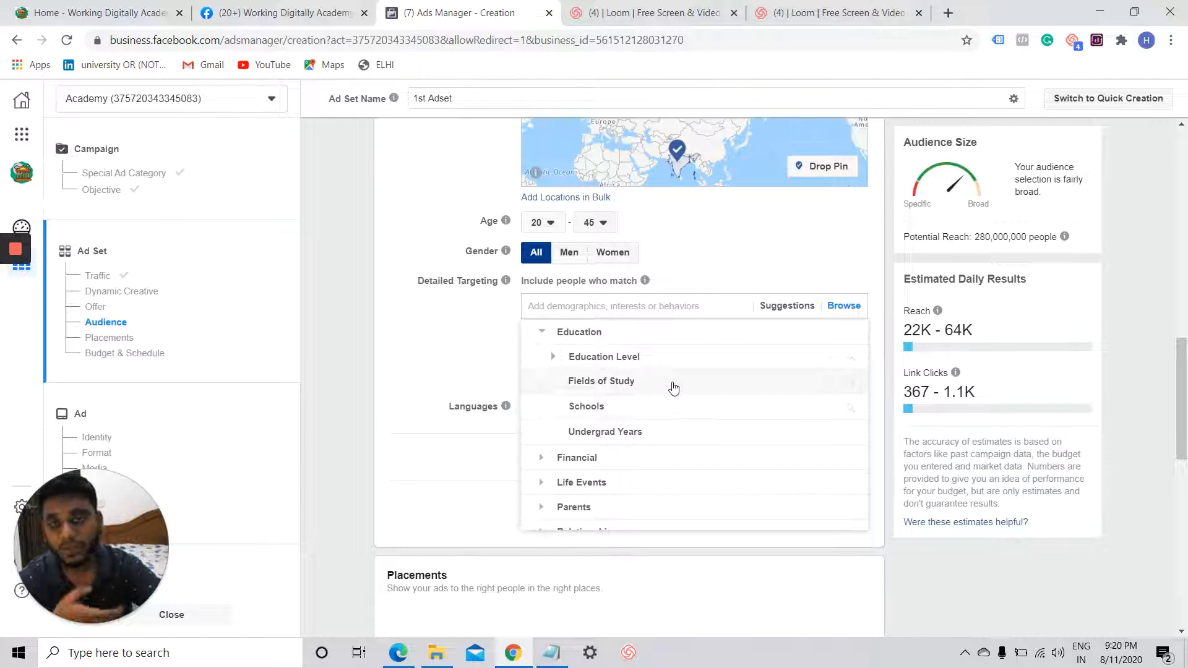
left_click(677, 359)
mouse_move(657, 427)
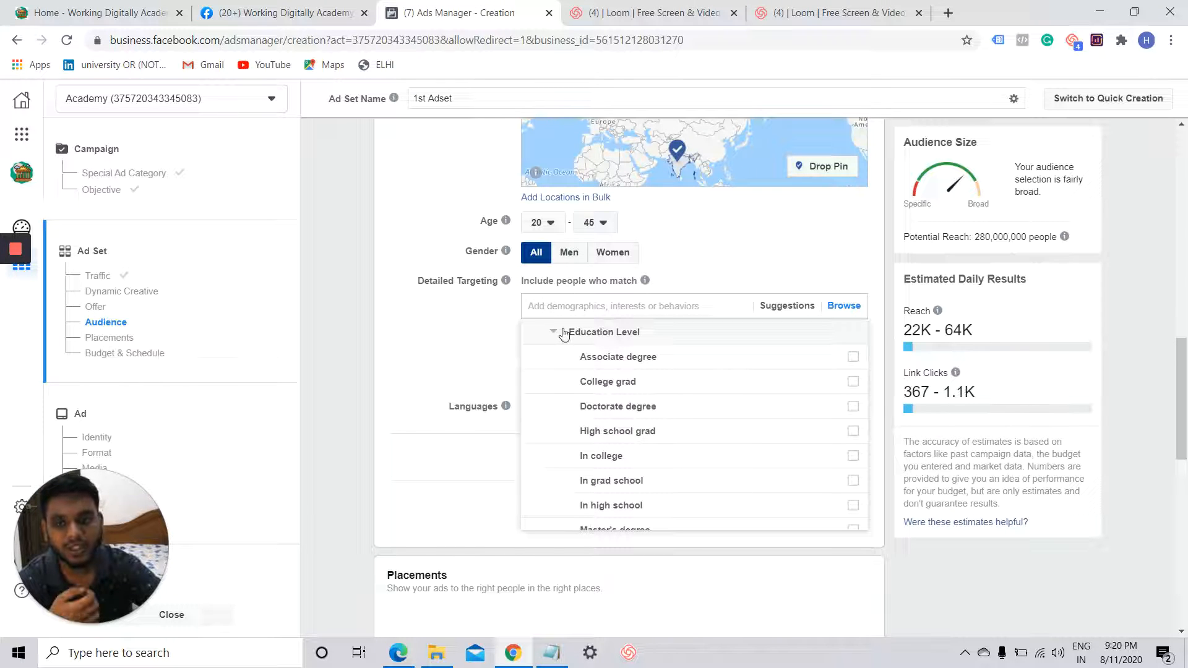
mouse_move(705, 450)
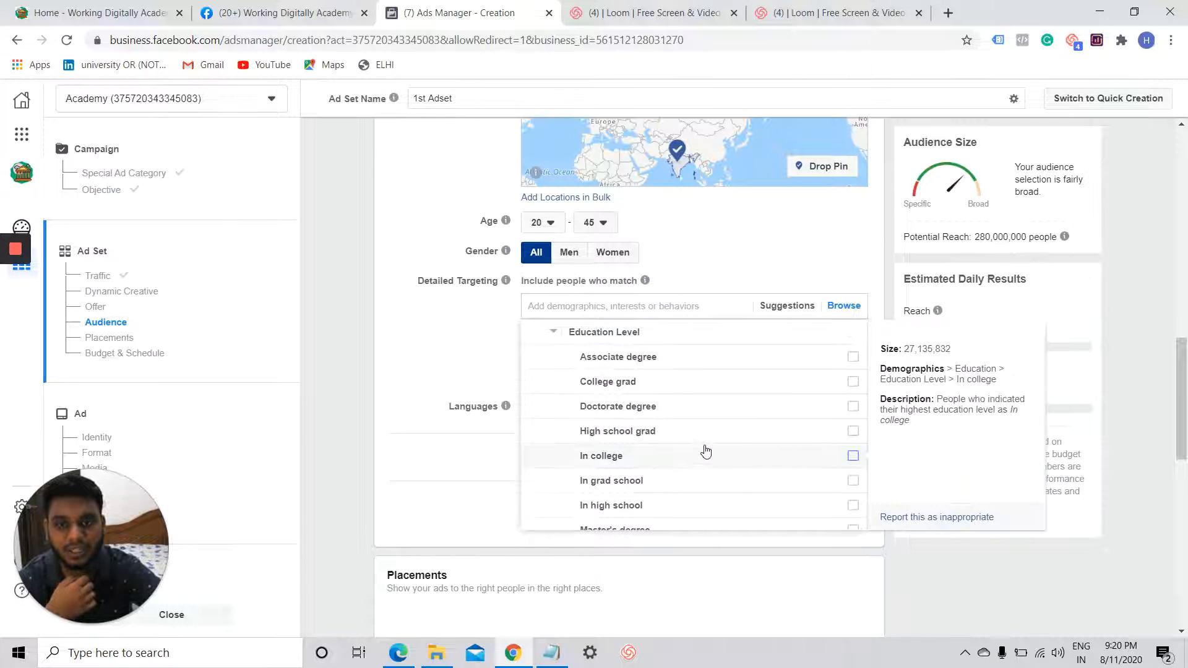
scroll(705, 451, "down", 1)
scroll(705, 451, "down", 3)
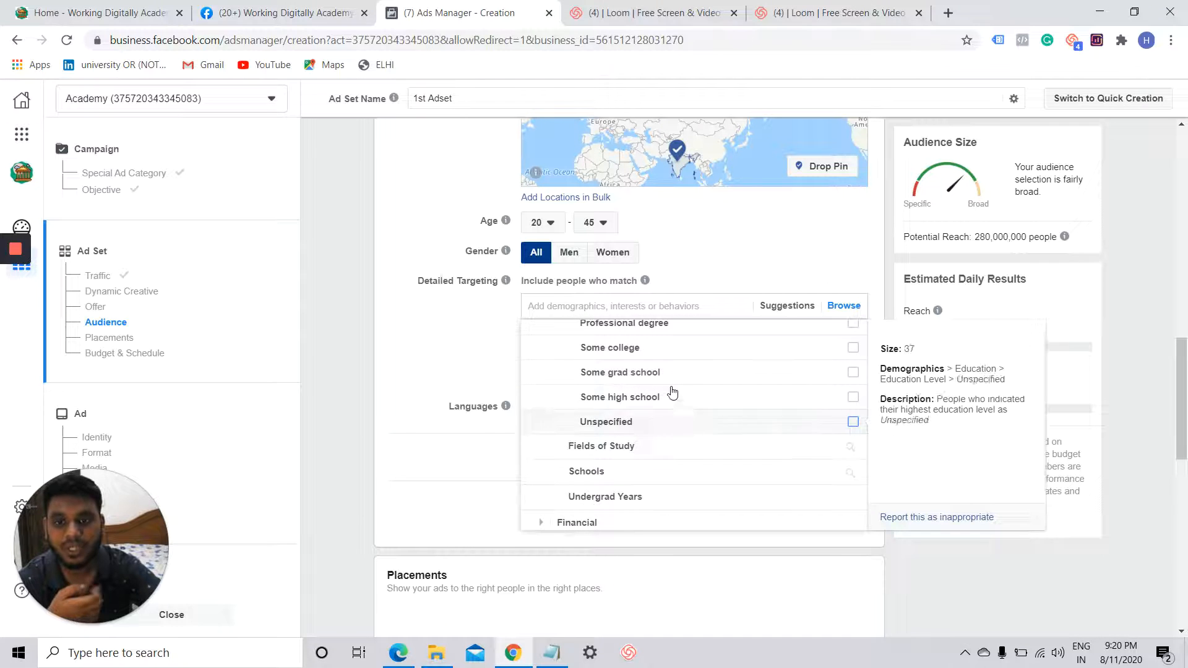
Examine the household income options under Financial in the Demographics category
scroll(628, 471, "down", 2)
left_click(618, 447)
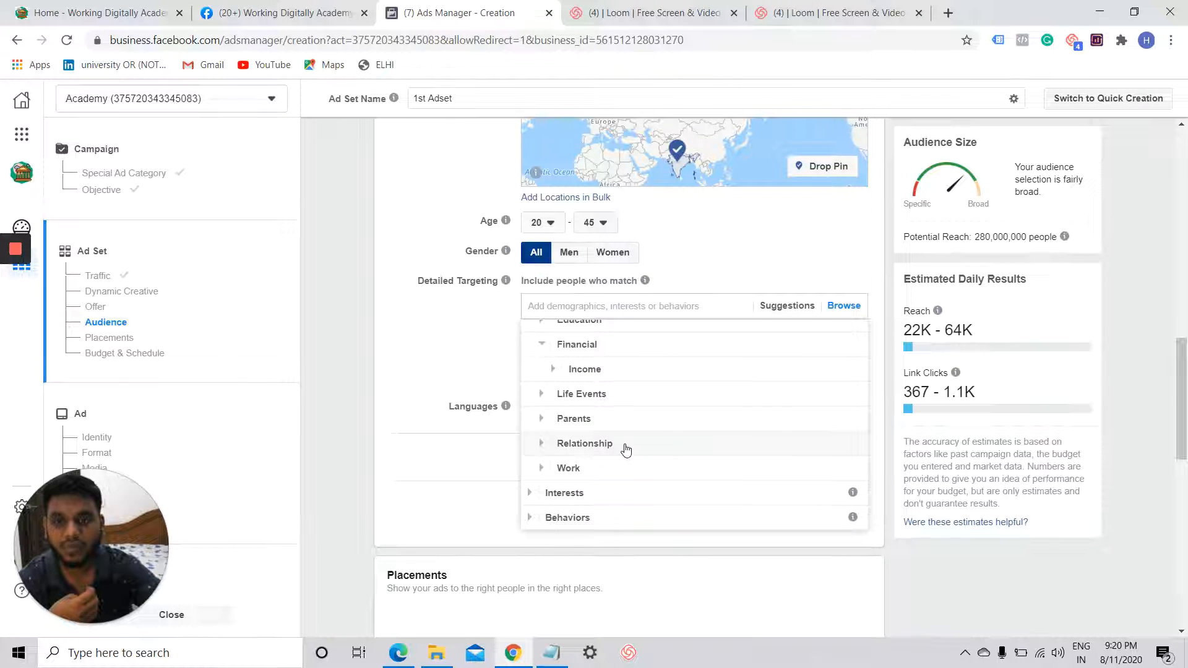
left_click(617, 368)
mouse_move(654, 384)
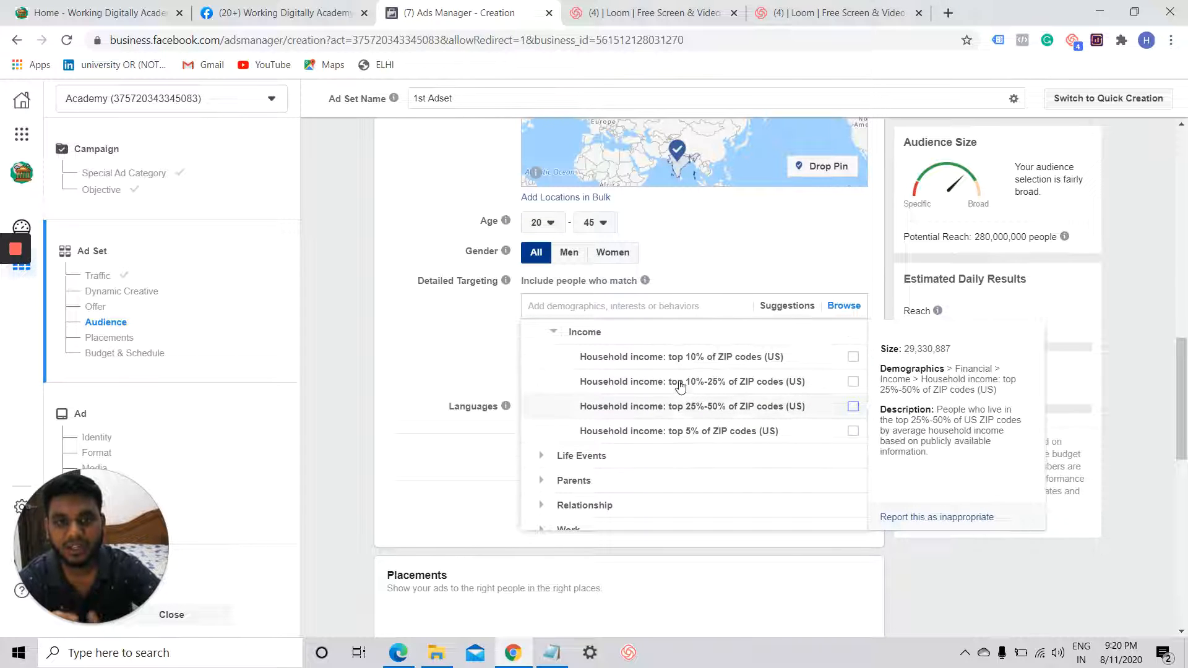
scroll(649, 421, "down", 1)
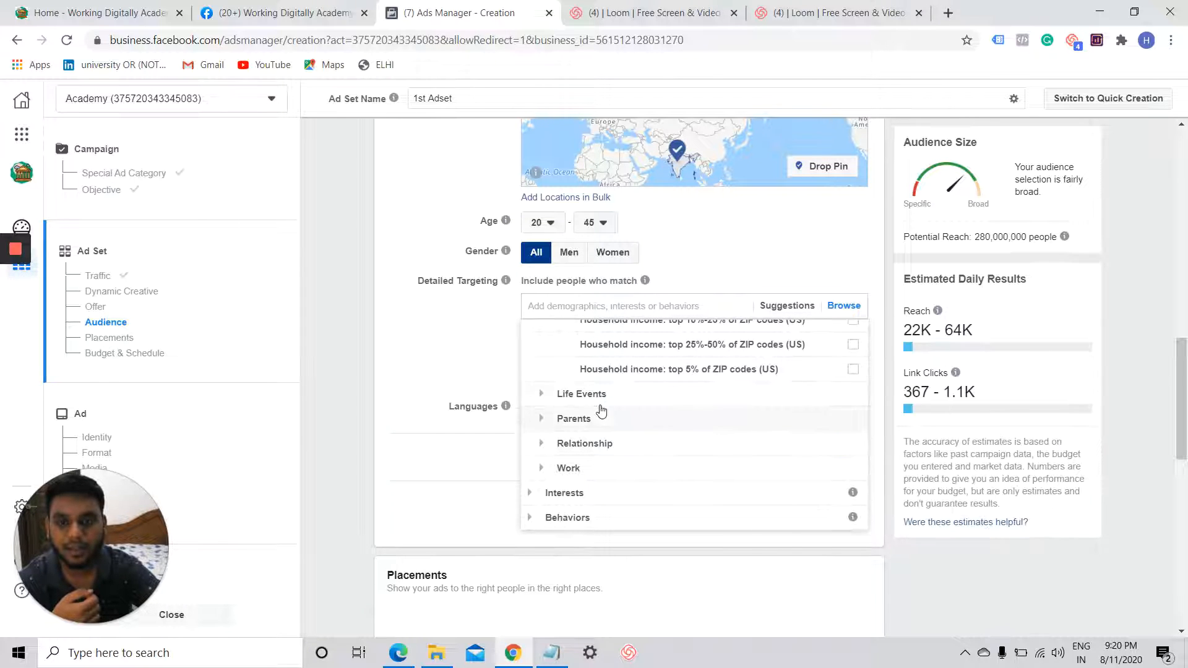
Examine the Life Events demographics and expand Birthday down to its Birthday Month options
left_click(597, 393)
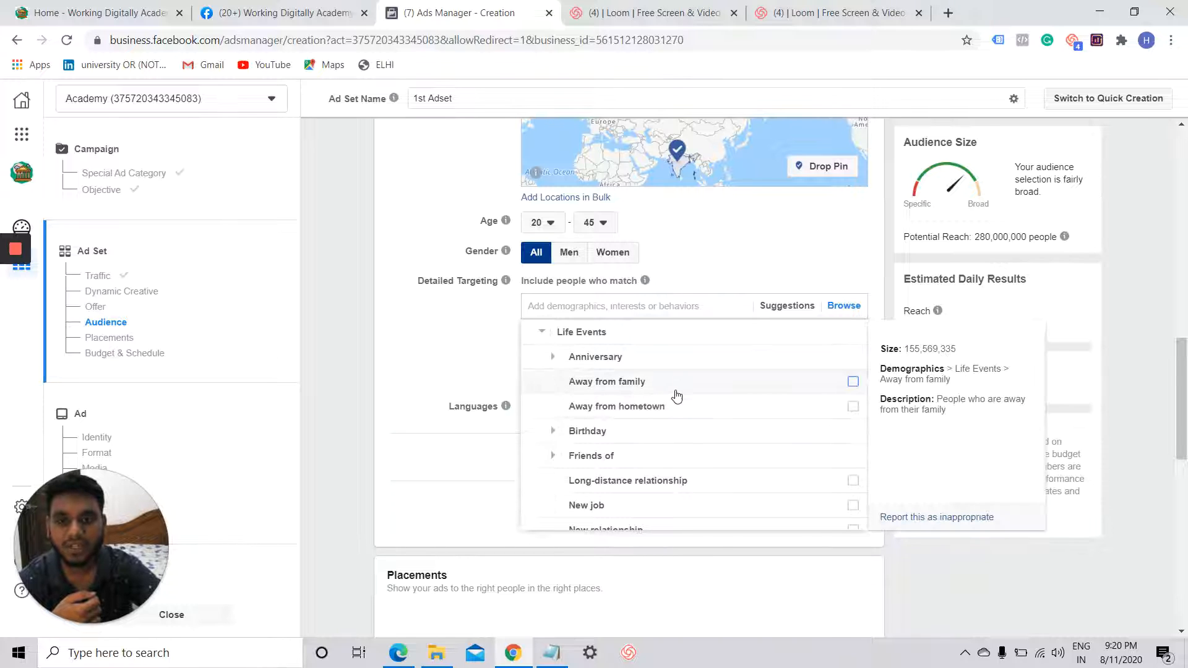
scroll(646, 442, "down", 2)
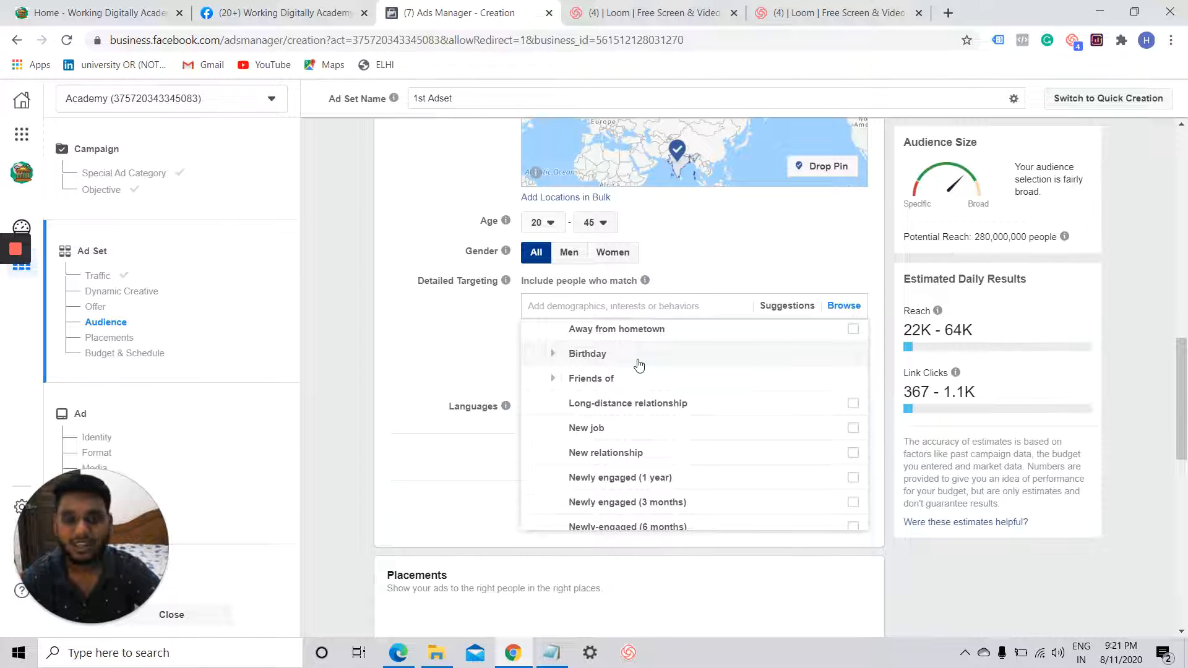
left_click(639, 365)
left_click(639, 365)
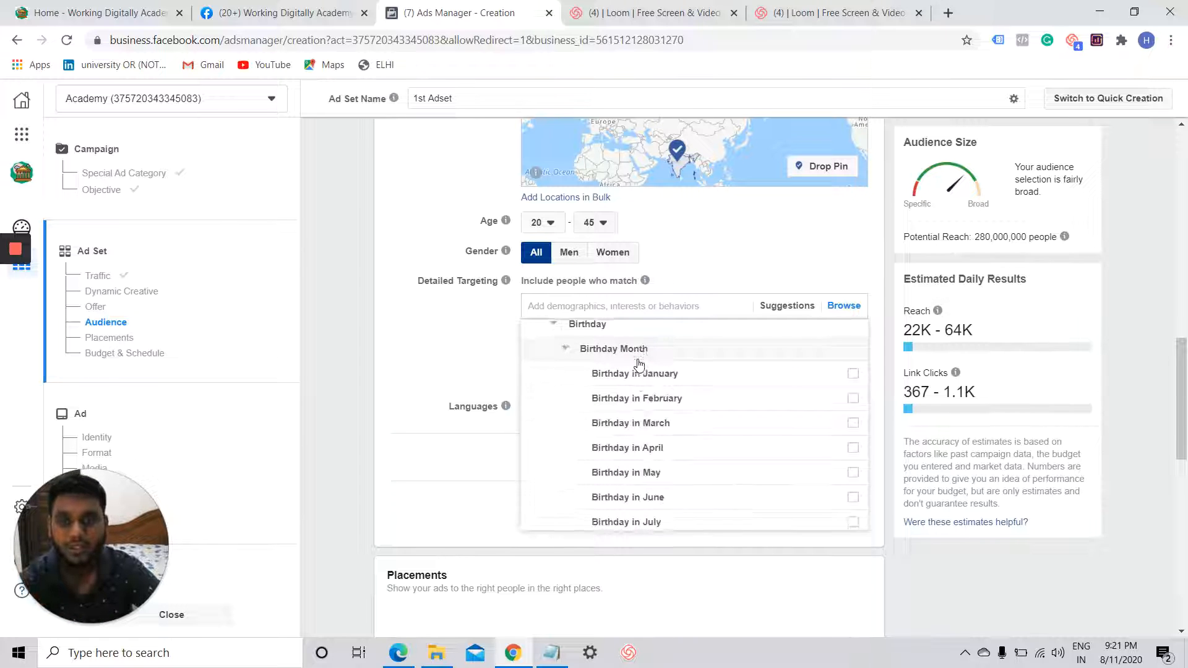
Try Upcoming birthday from the Life Events demographics in the detailed targeting and remove it again
scroll(671, 444, "down", 3)
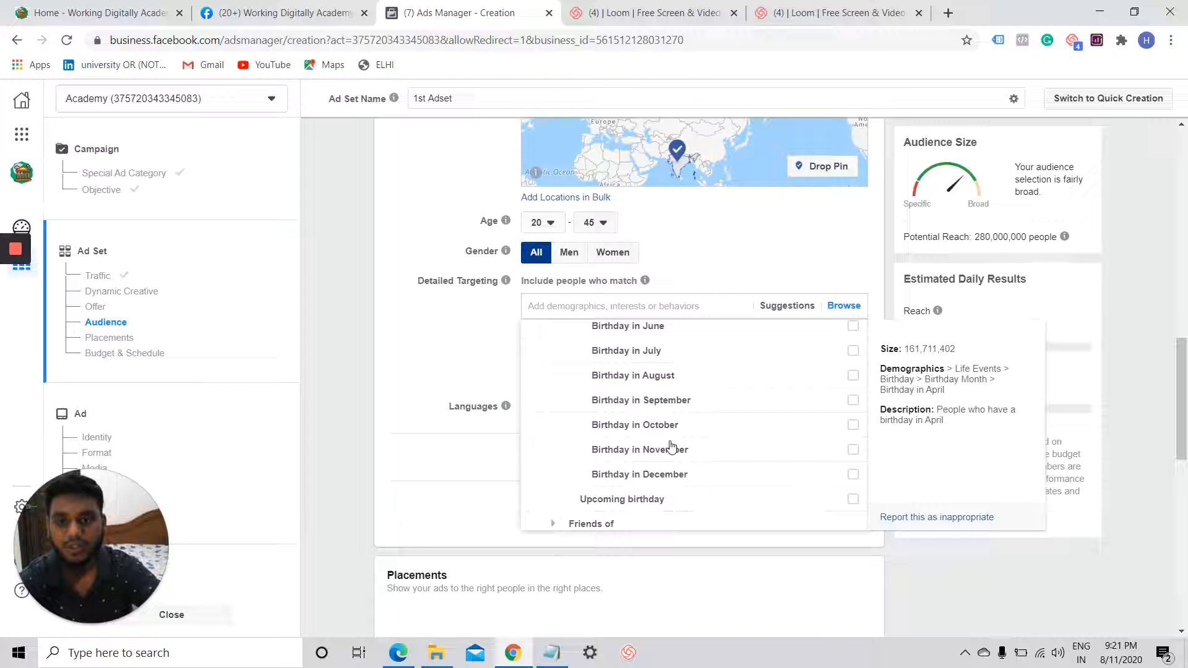
left_click(663, 506)
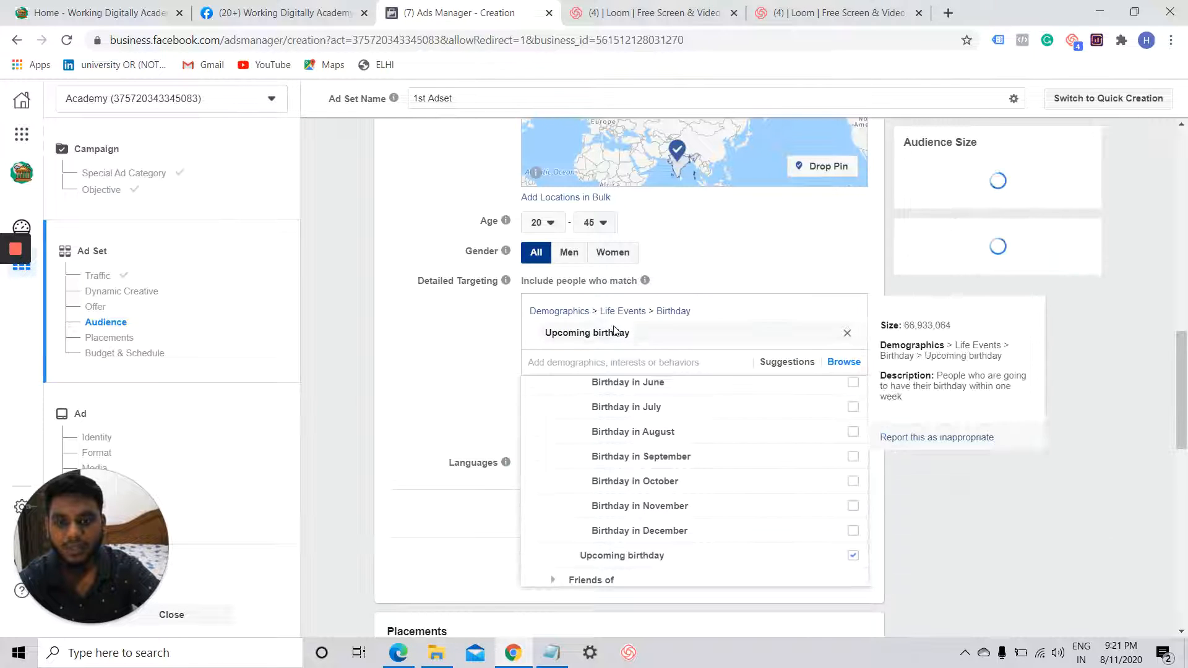
left_click(846, 334)
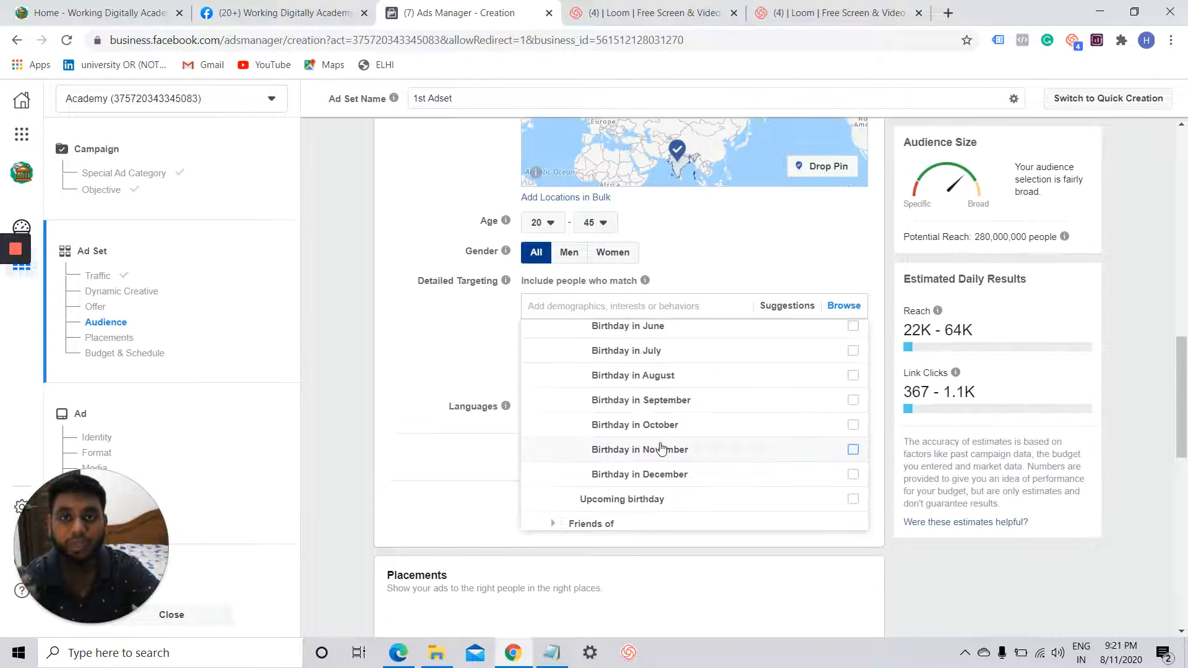
Examine the remaining Life Events options and the child age groups under All Parents in the Demographics category
scroll(665, 449, "down", 3)
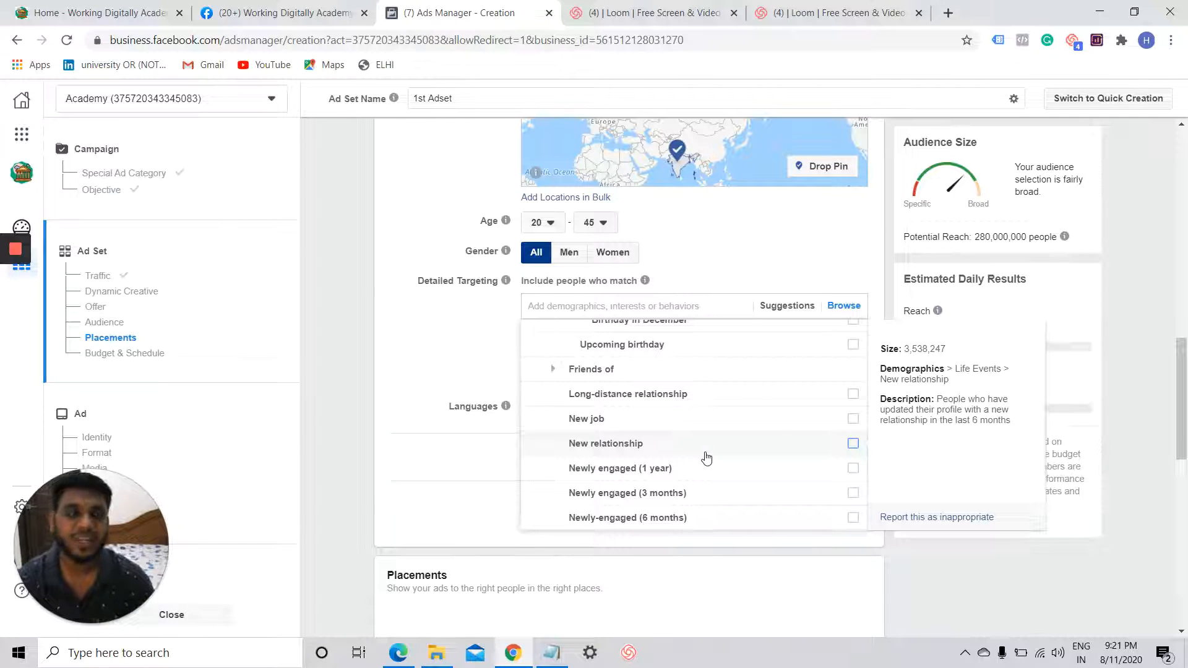
scroll(711, 448, "down", 5)
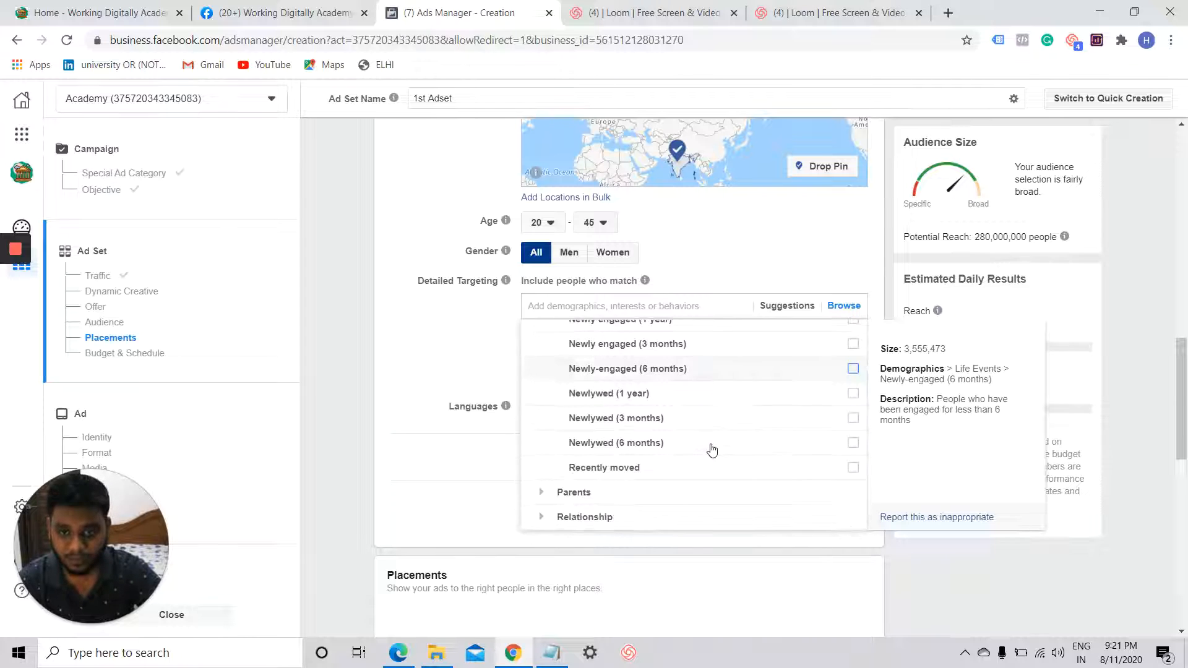
left_click(647, 419)
scroll(651, 419, "down", 1)
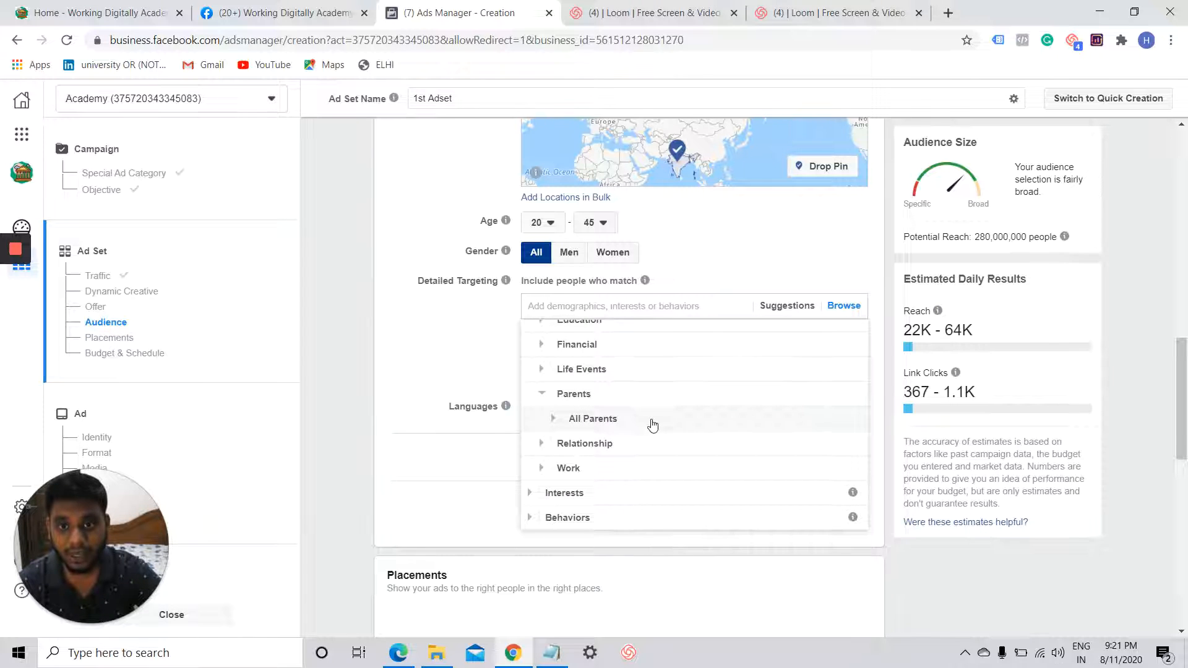
left_click(652, 425)
scroll(662, 433, "down", 3)
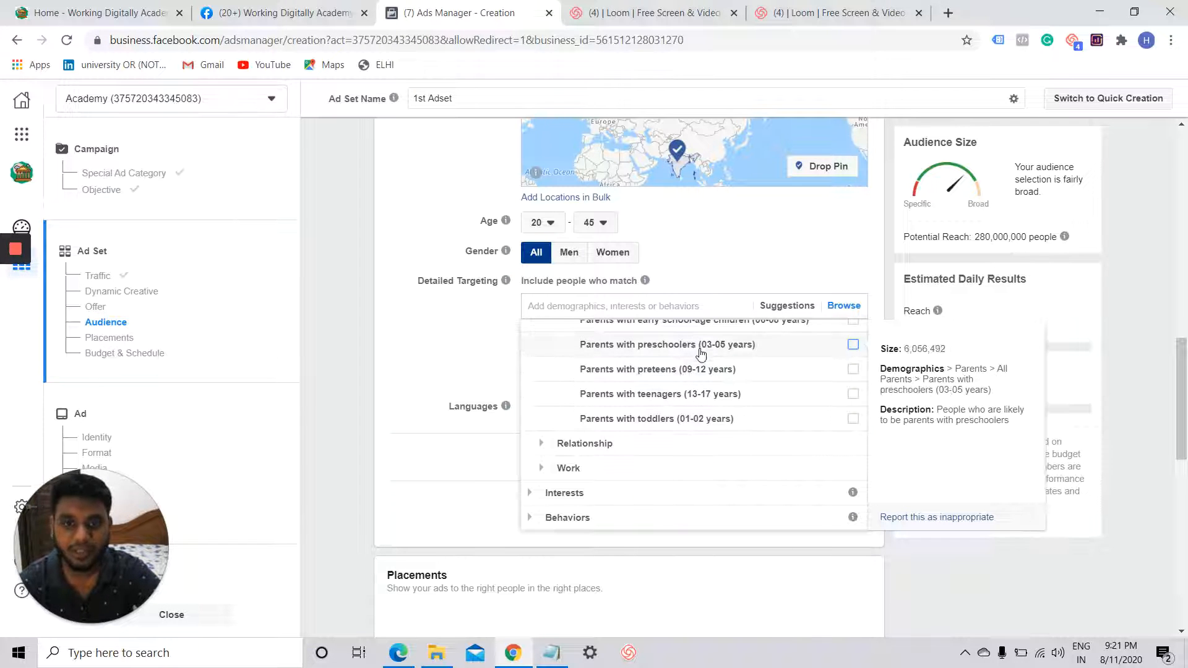
Examine the Relationship Status options under Relationship in the Demographics category
left_click(655, 443)
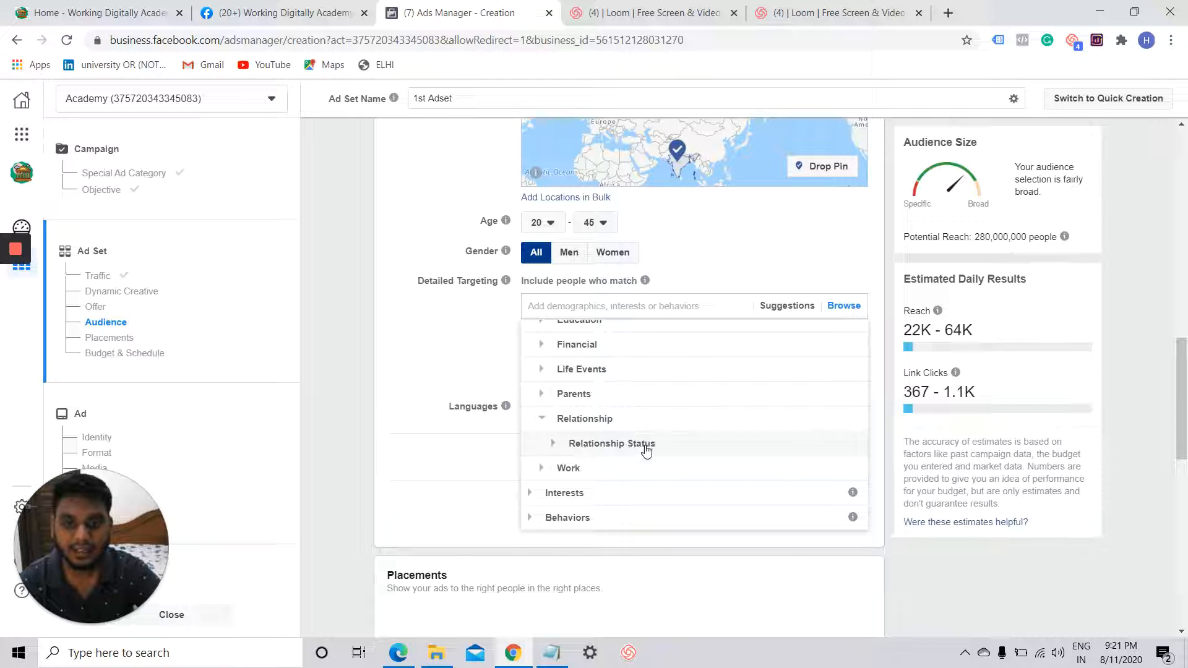
left_click(644, 450)
scroll(645, 450, "down", 3)
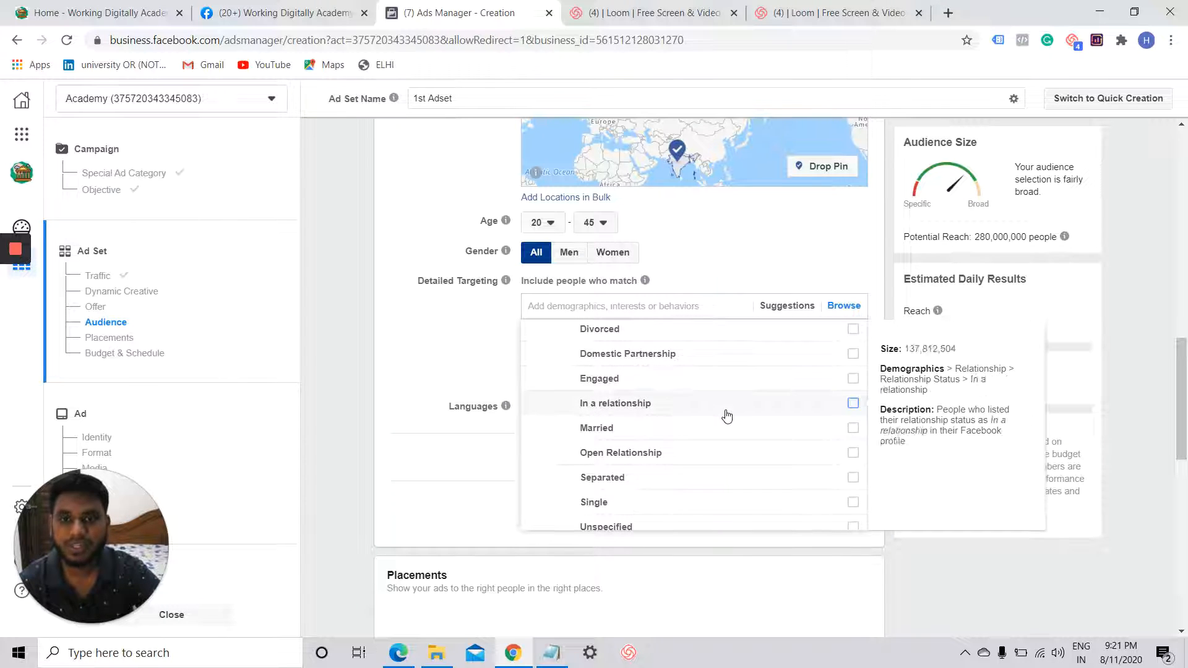
scroll(697, 422, "down", 4)
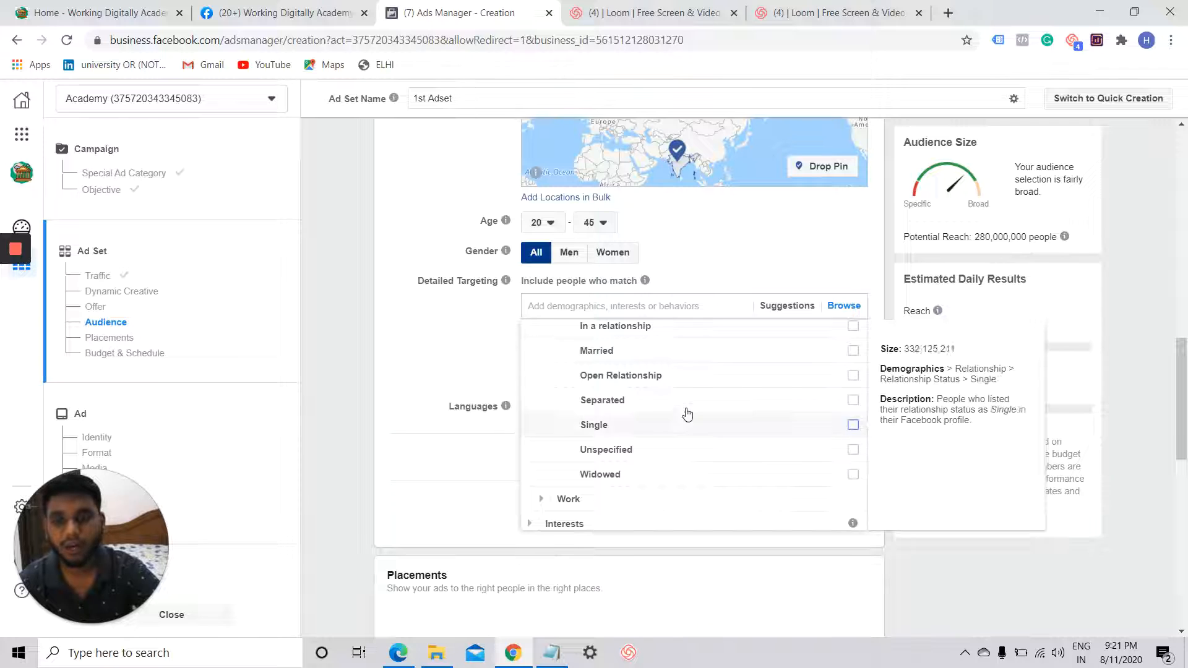
Examine the Work demographics, including the full list of Industries
left_click(643, 469)
scroll(654, 379, "down", 1)
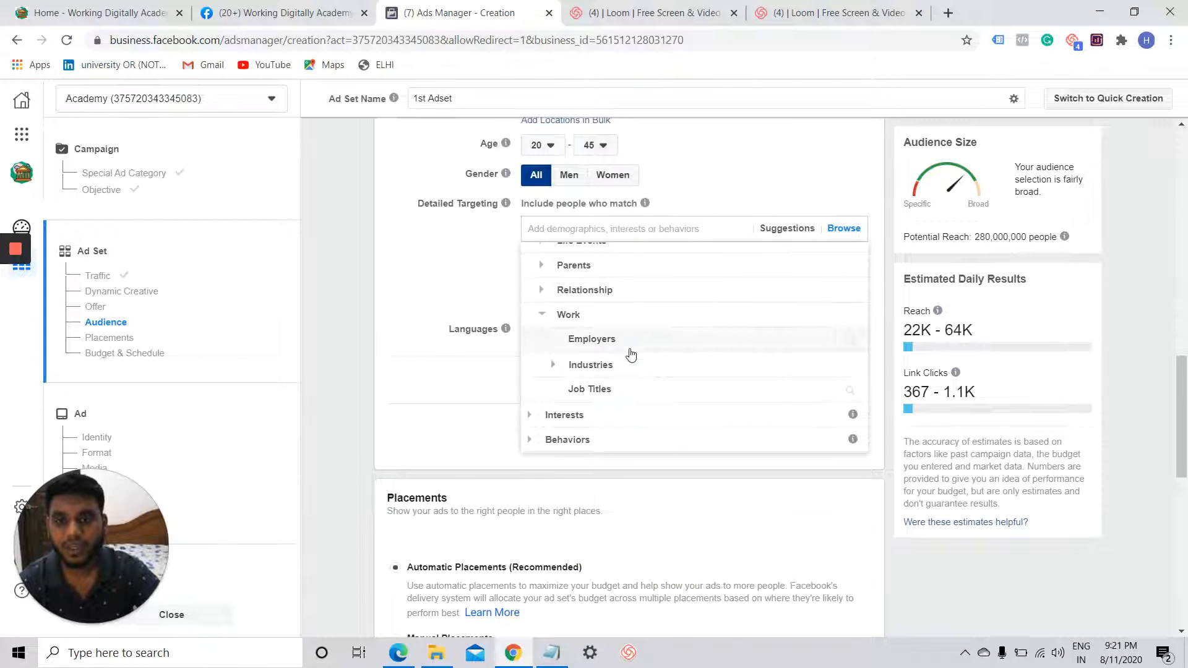
left_click(628, 371)
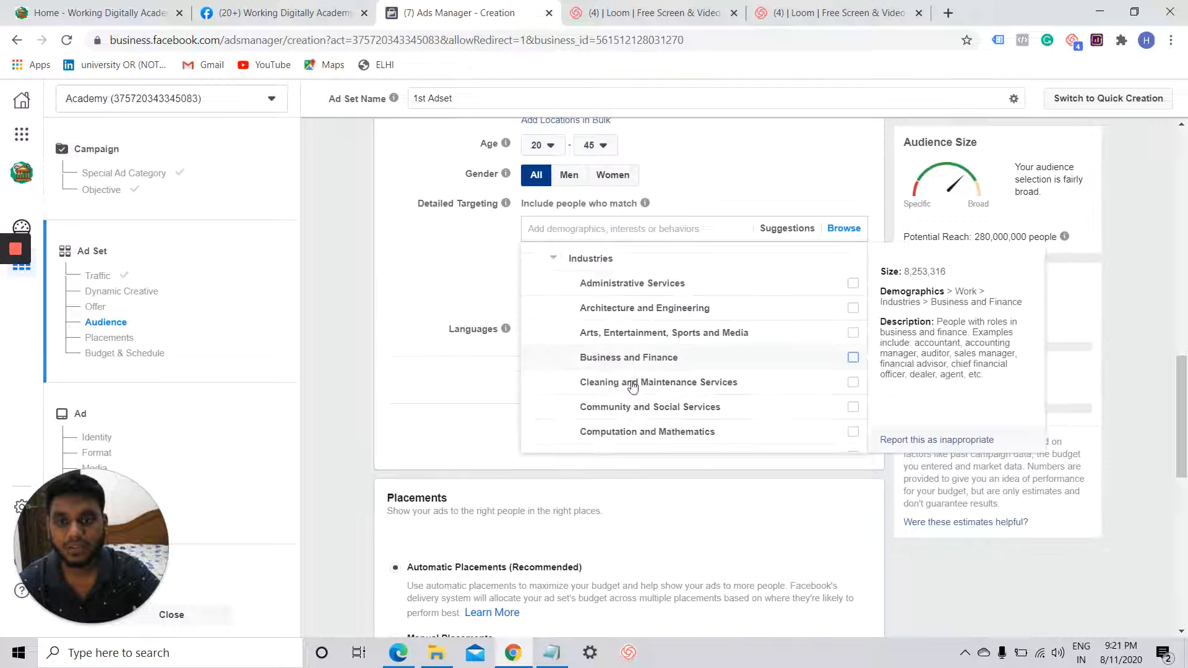
scroll(669, 359, "down", 8)
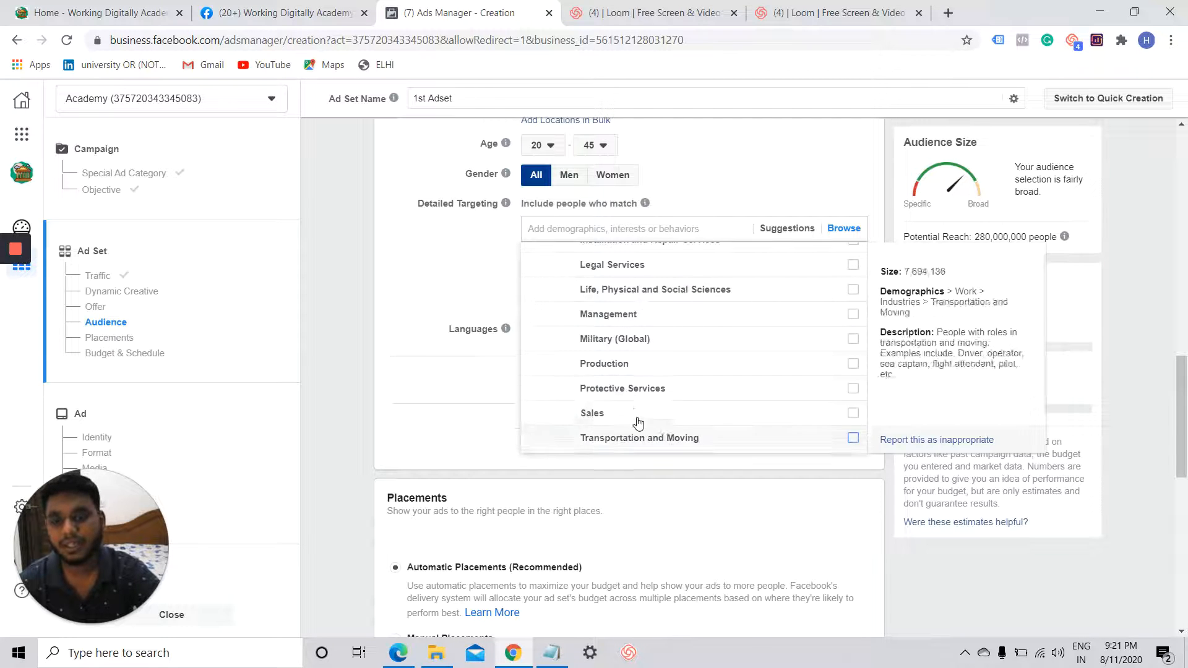
scroll(669, 402, "down", 4)
scroll(669, 398, "up", 3)
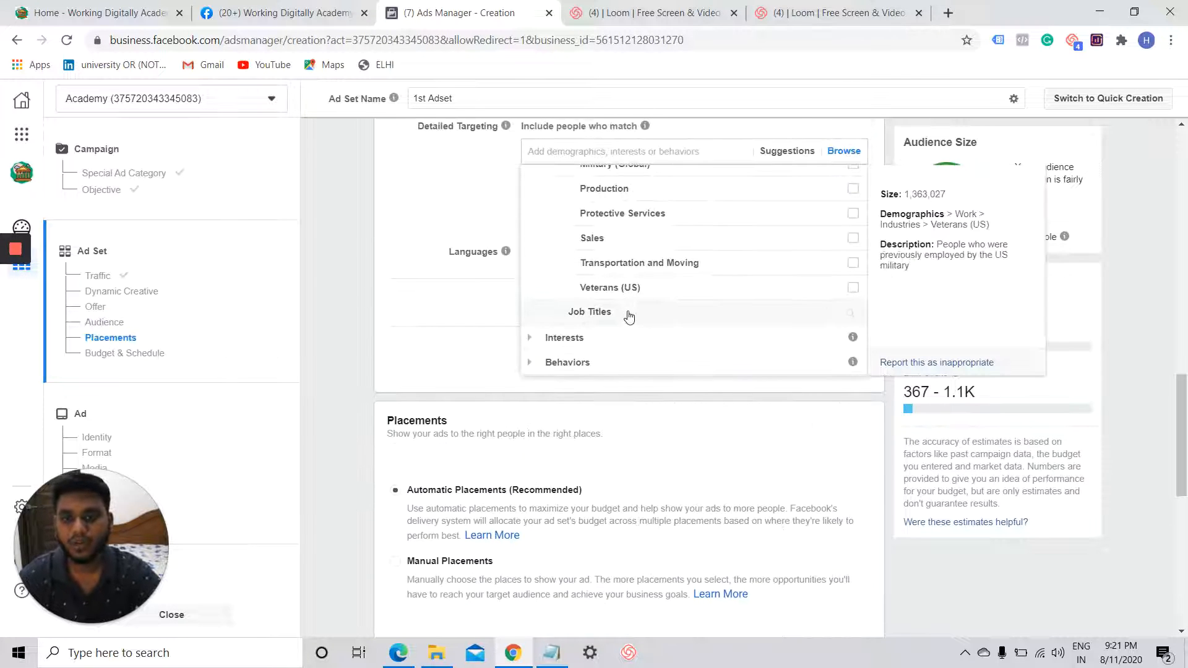
scroll(640, 310, "up", 2)
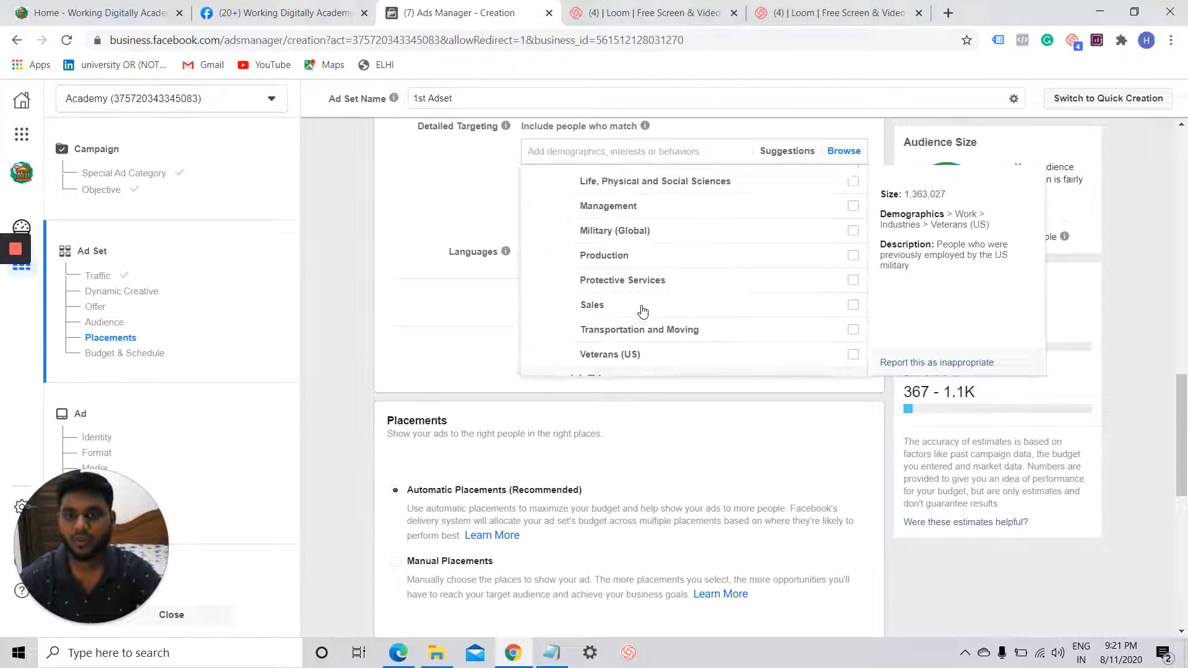
Search detailed targeting for "digital marketing" and add the Digital marketing interest
left_click(650, 152)
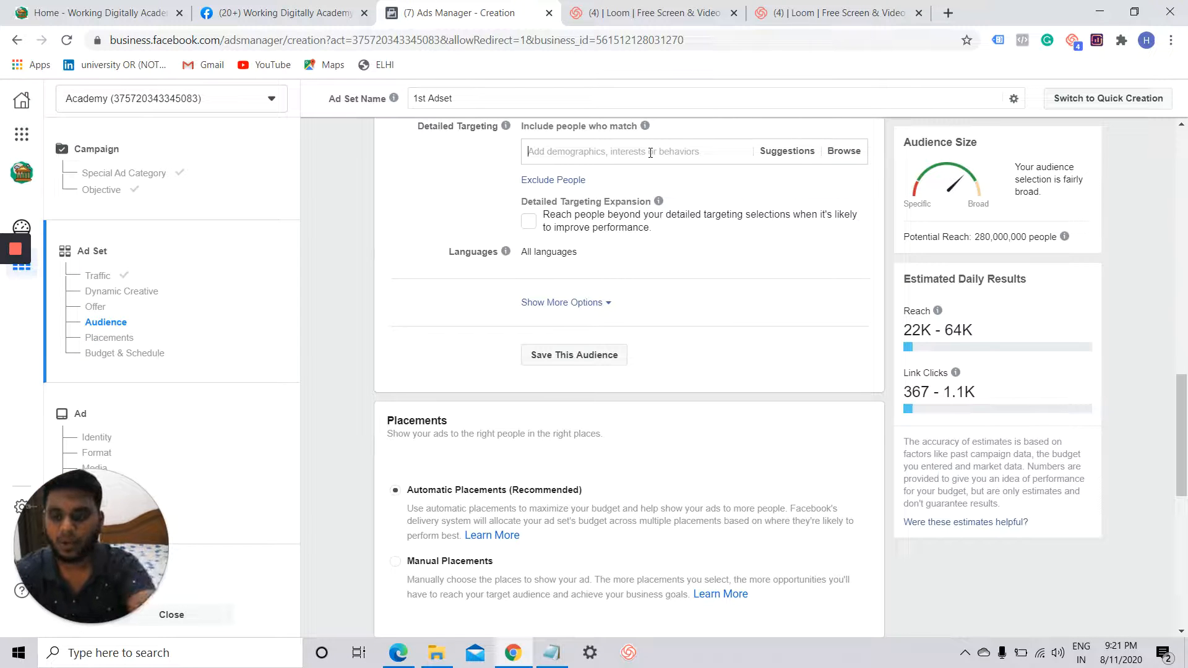
type("digital marketing")
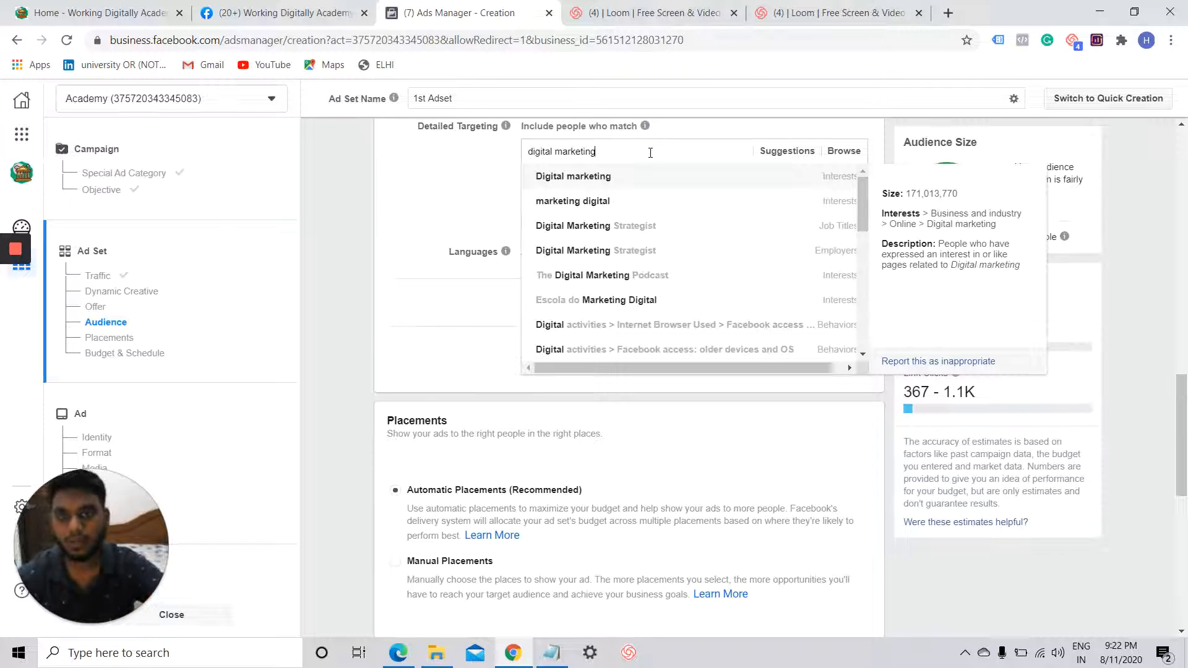
scroll(433, 223, "down", 1)
scroll(457, 257, "up", 4)
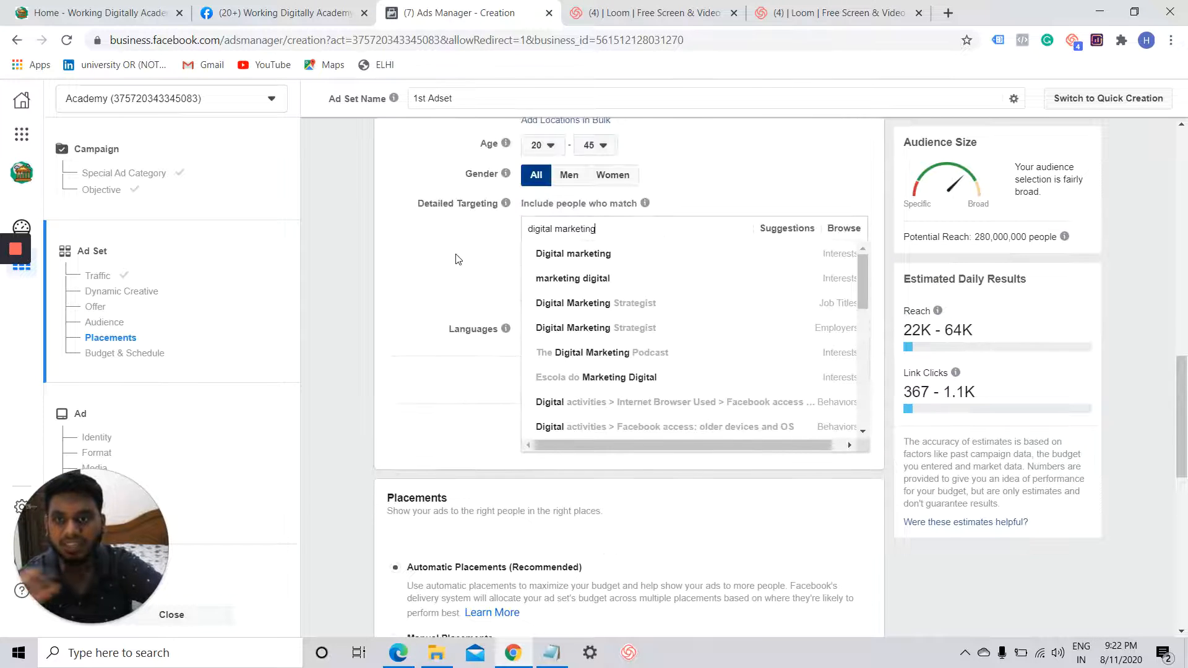
triple_click(645, 304)
mouse_move(646, 339)
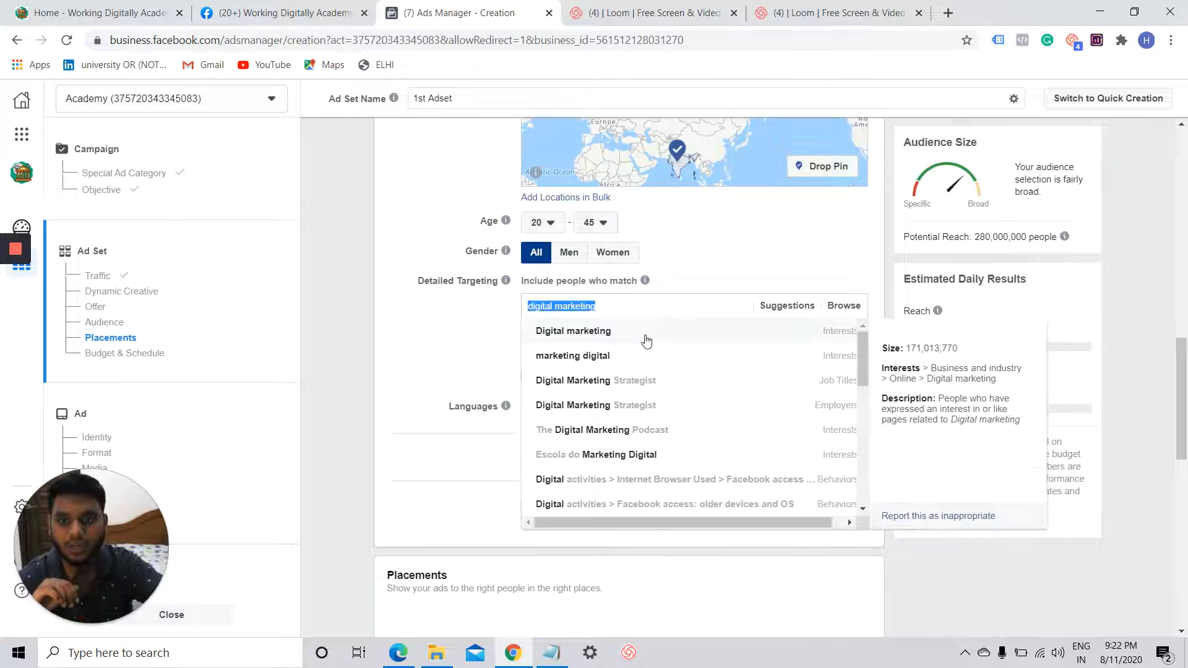
left_click(647, 344)
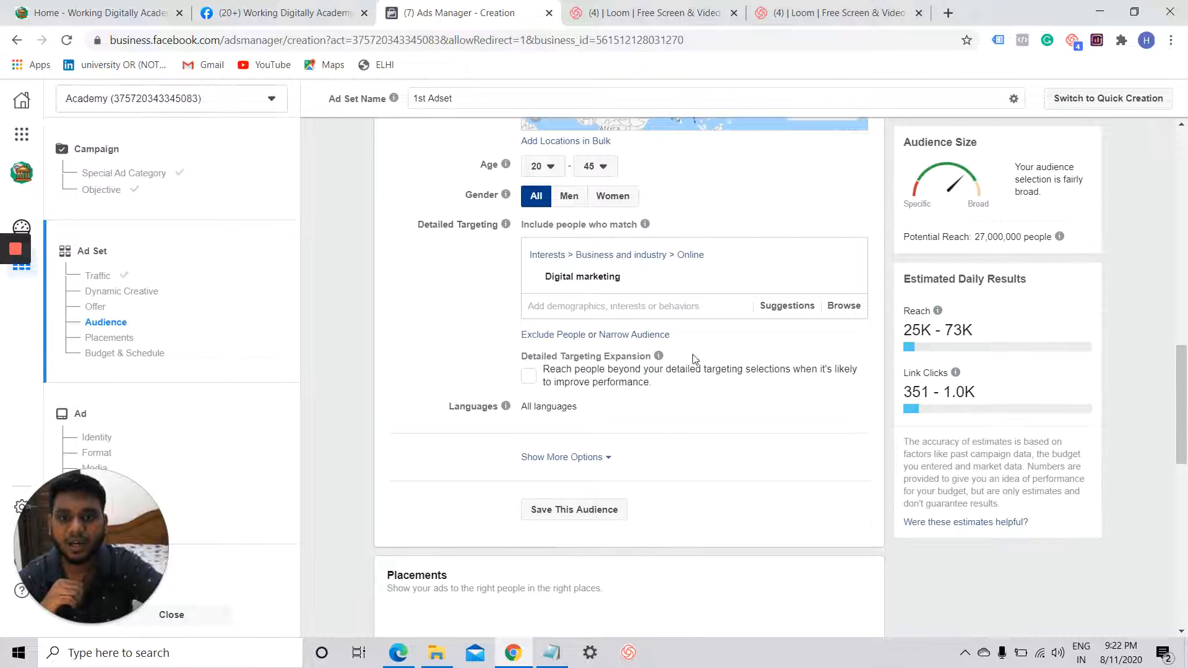
Add the suggested interests Online advertising, Social media marketing and Content marketing to the detailed targeting
mouse_move(1058, 236)
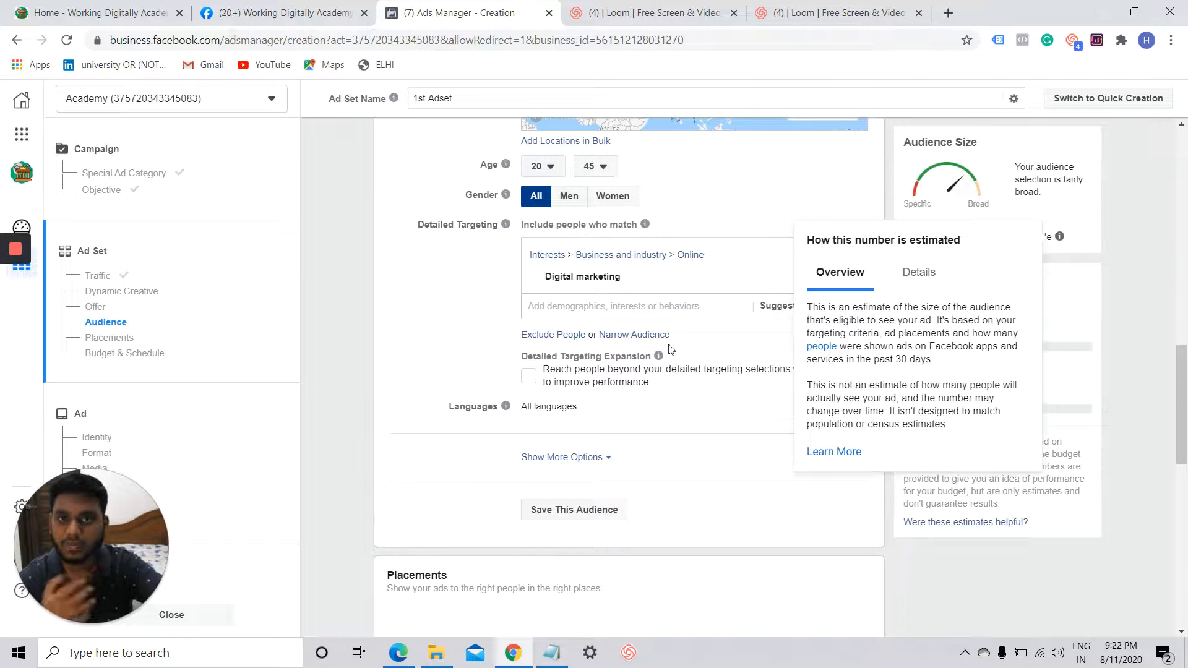
left_click(773, 316)
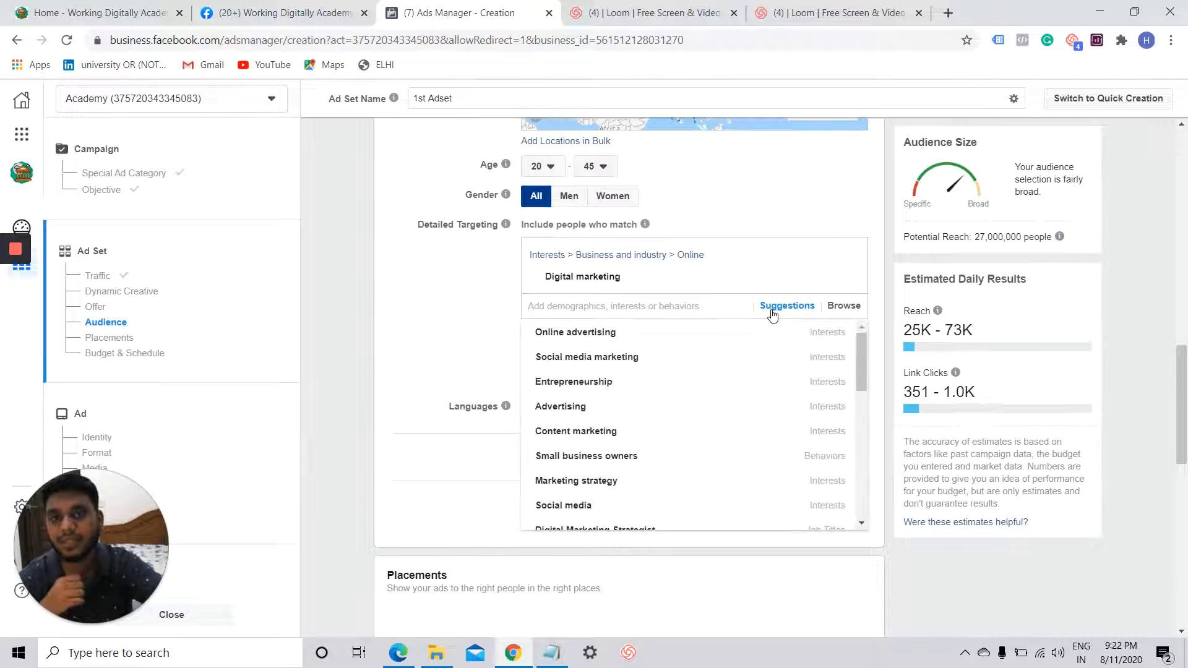
left_click(593, 338)
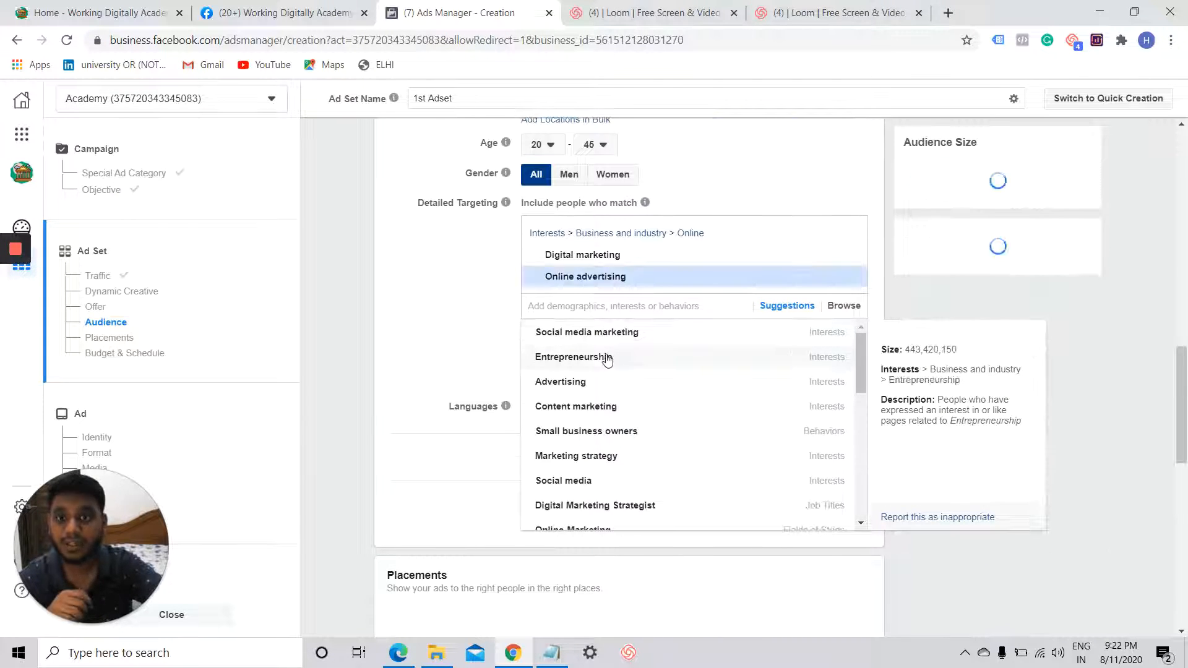
left_click(617, 338)
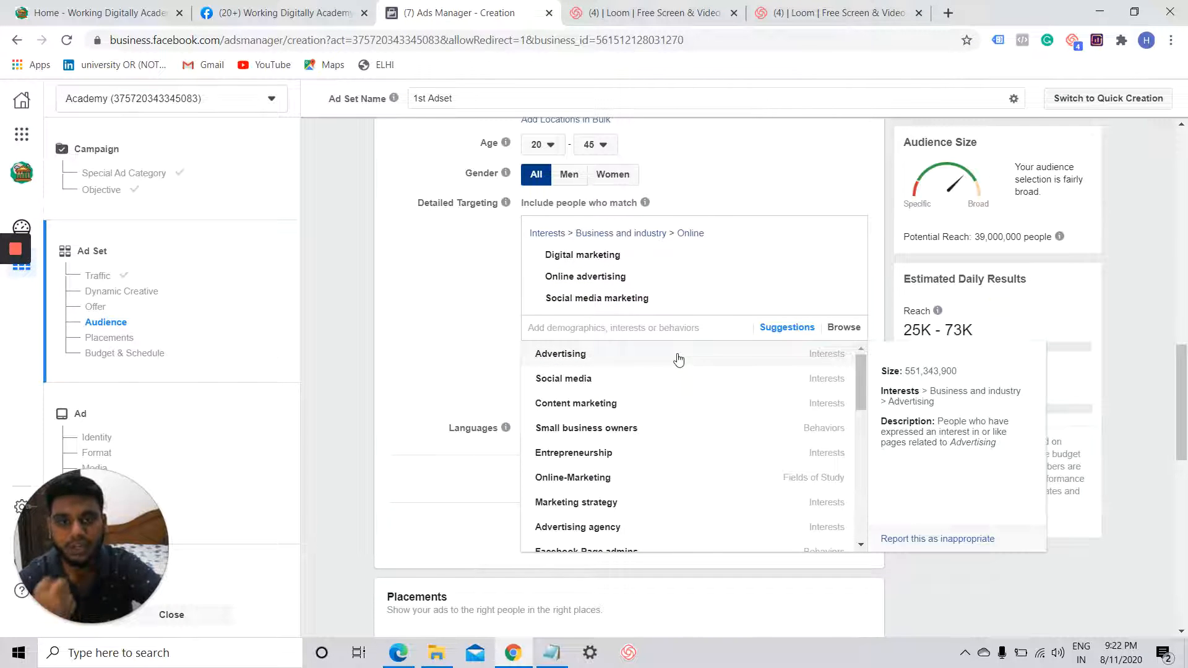
left_click(713, 414)
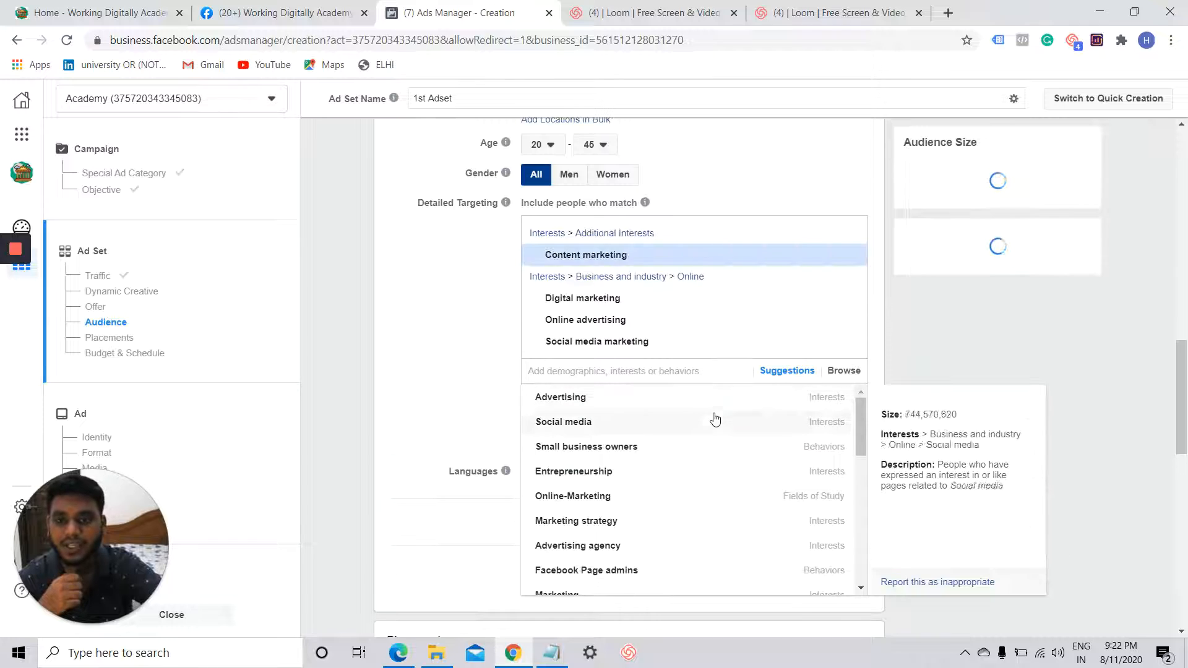
Try the suggested Small business owners behavior, remove it again and look through the other targeting suggestions
left_click(714, 447)
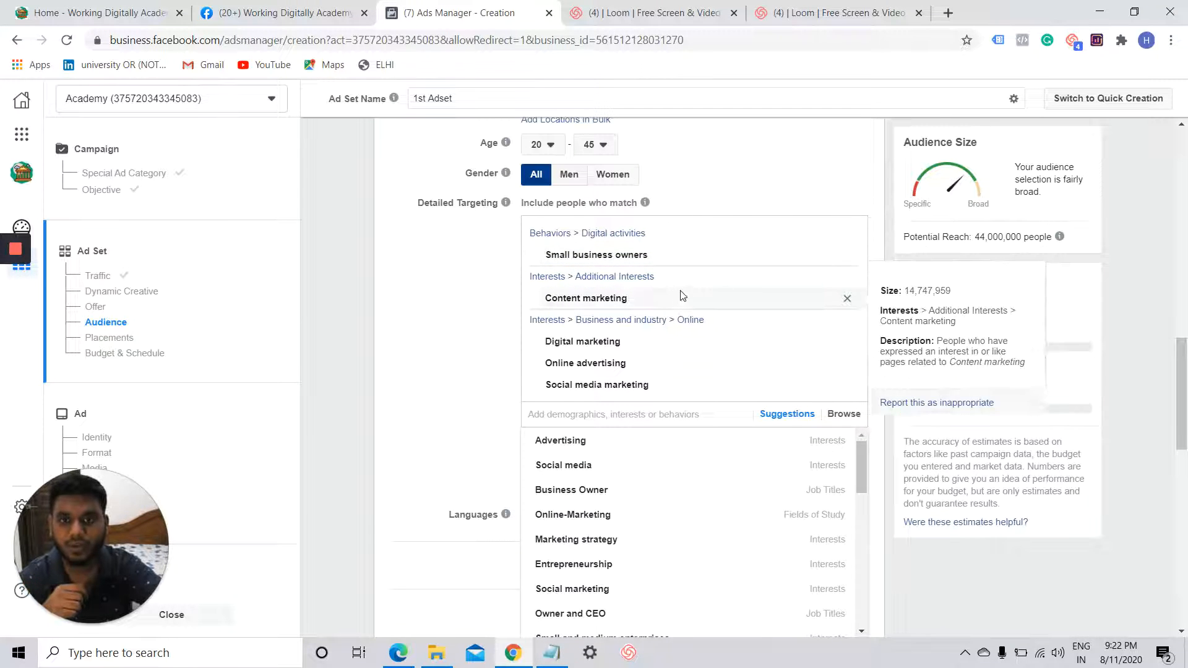
left_click(847, 256)
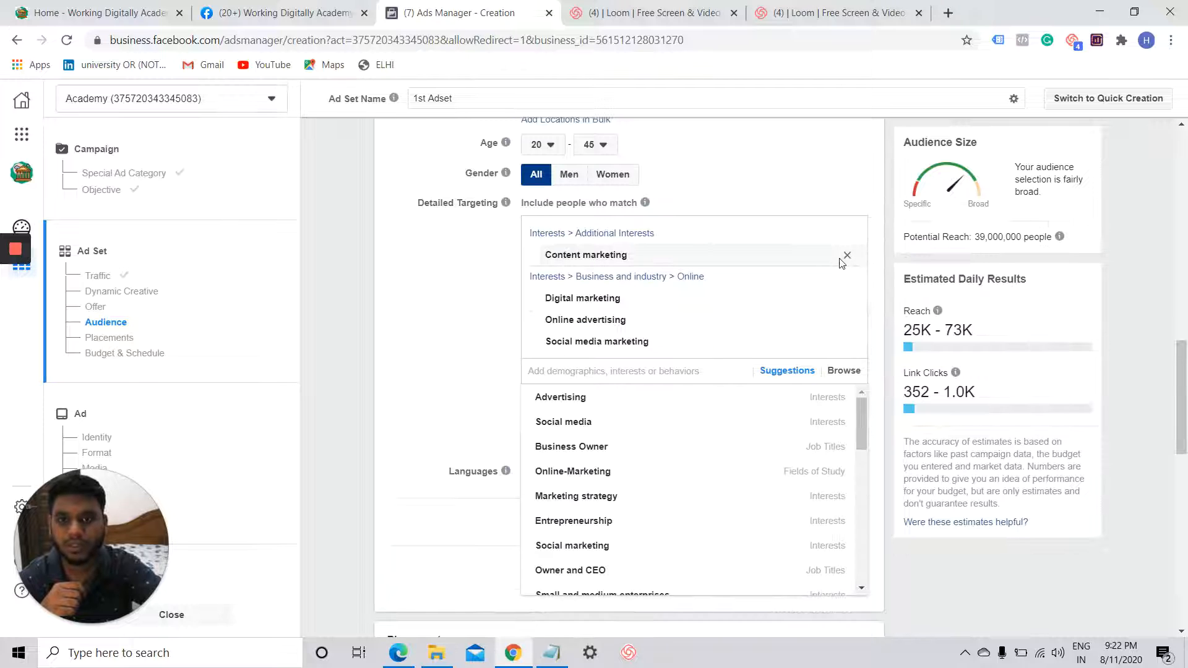
scroll(606, 523, "down", 1)
scroll(607, 523, "down", 1)
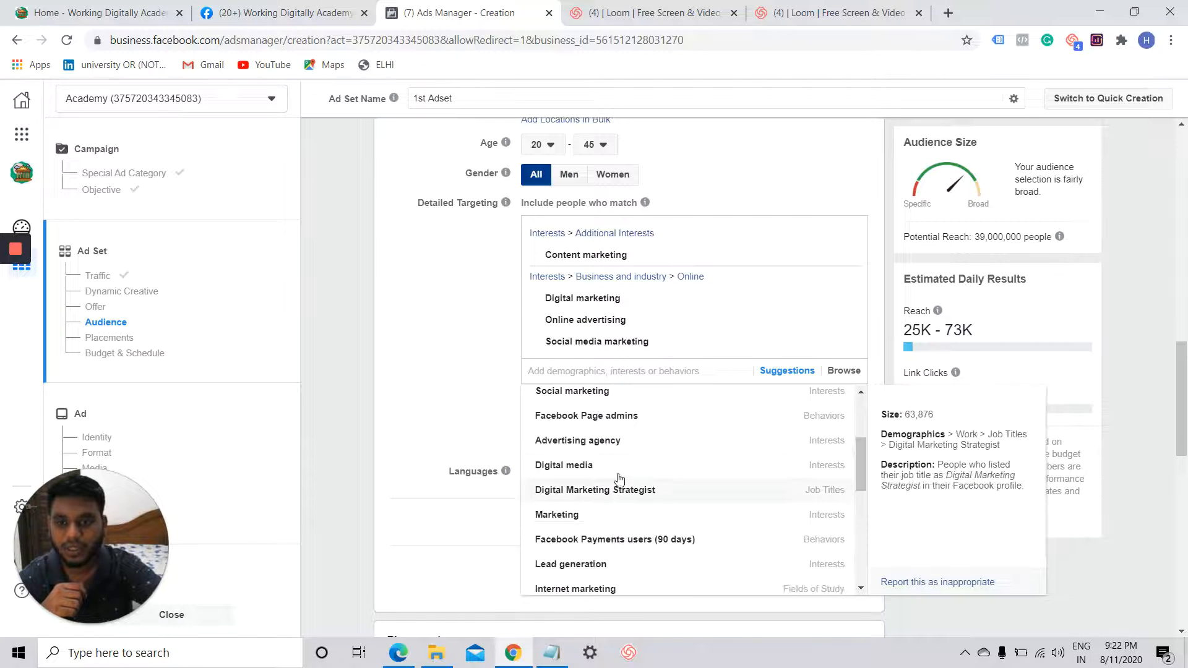
left_click(489, 366)
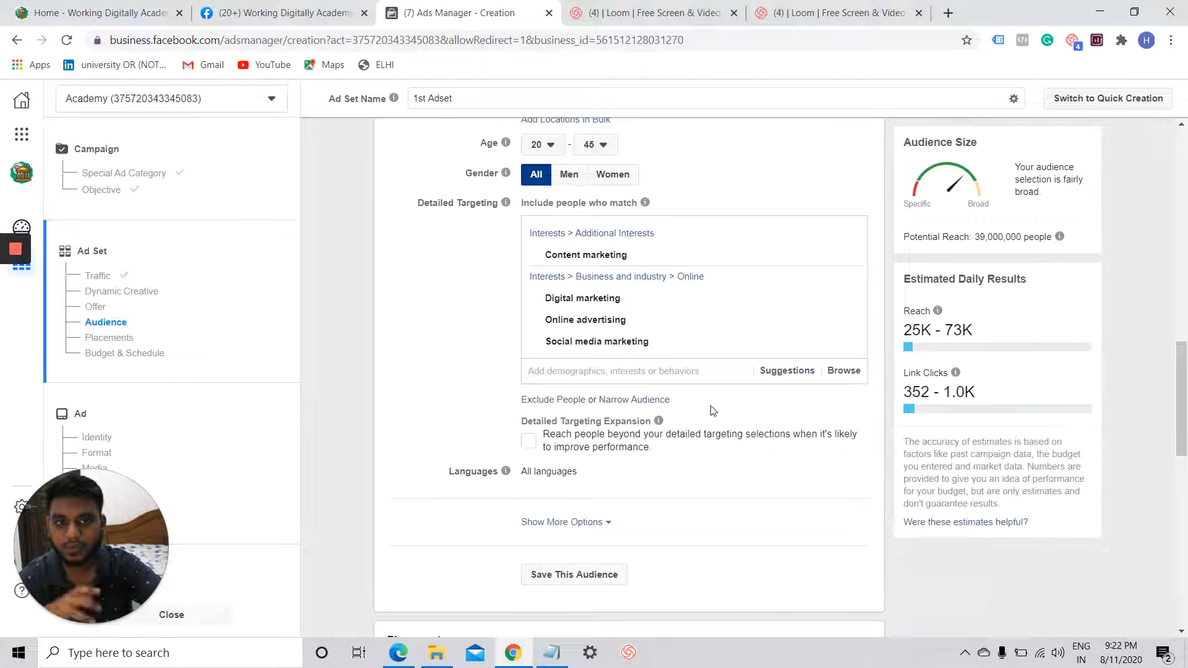
mouse_move(658, 421)
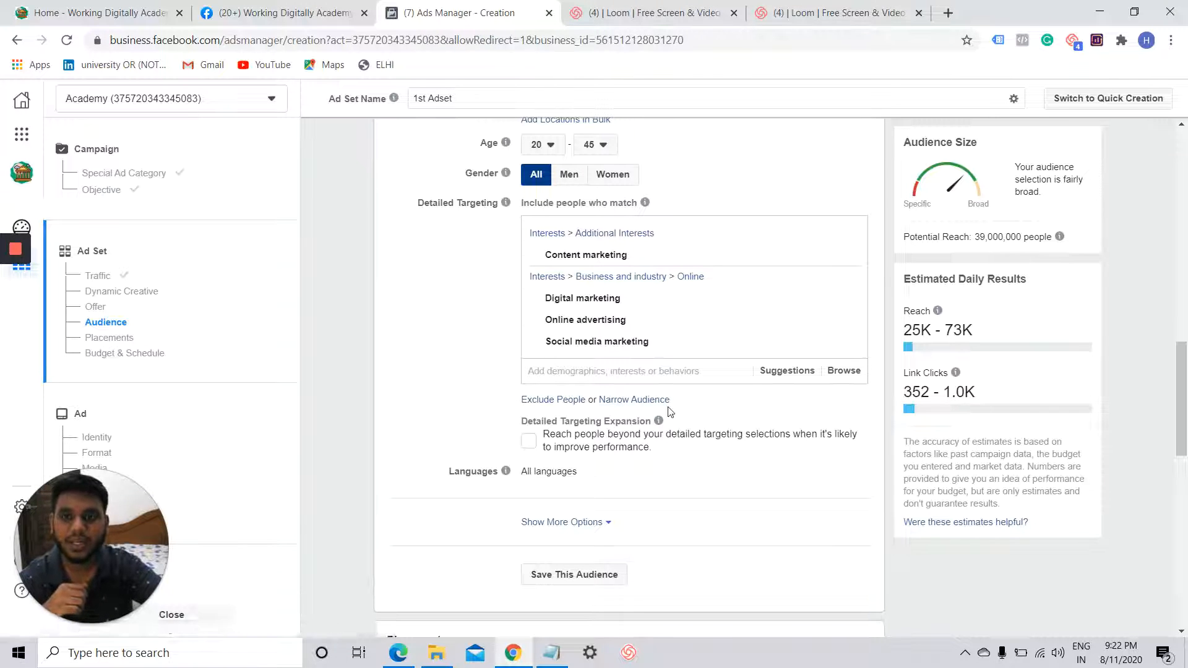
left_click(655, 401)
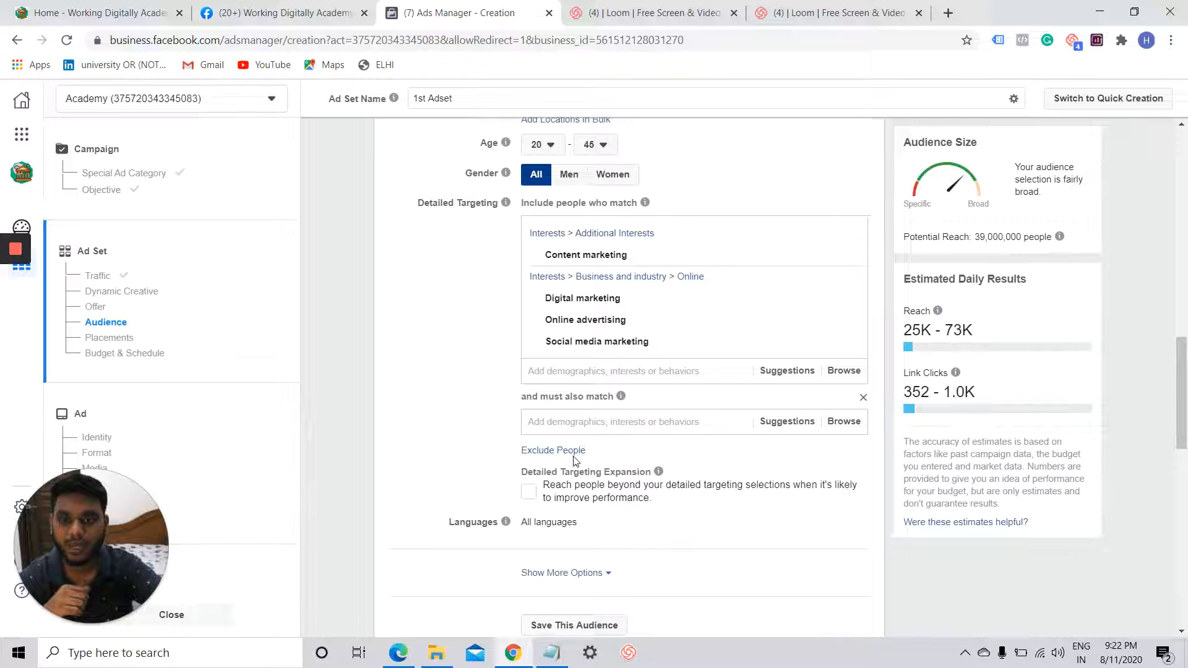
mouse_move(658, 472)
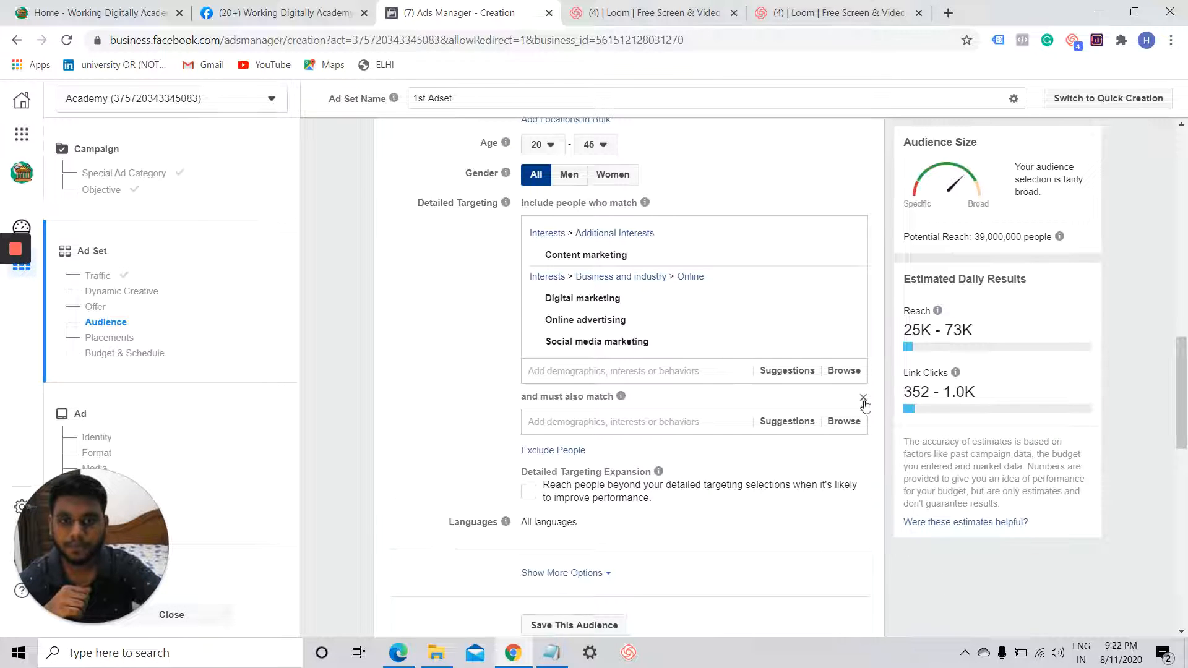
left_click(863, 398)
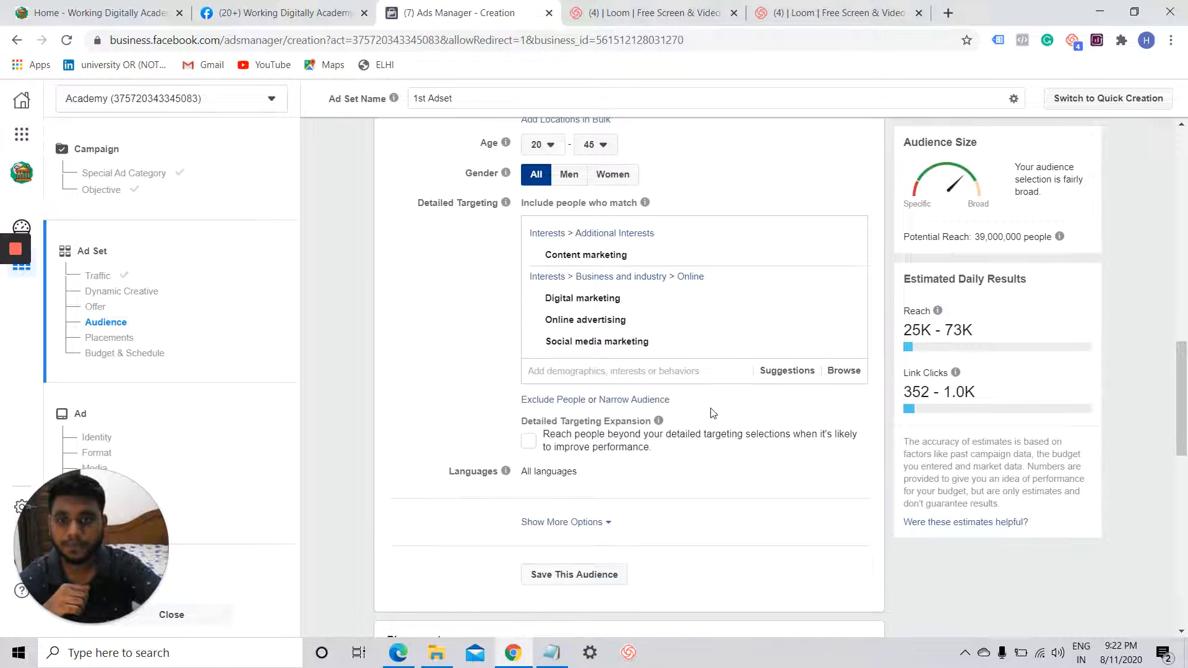
Add a narrowing condition to the detailed targeting and read the explanations of including people versus narrowing the audience
left_click(651, 402)
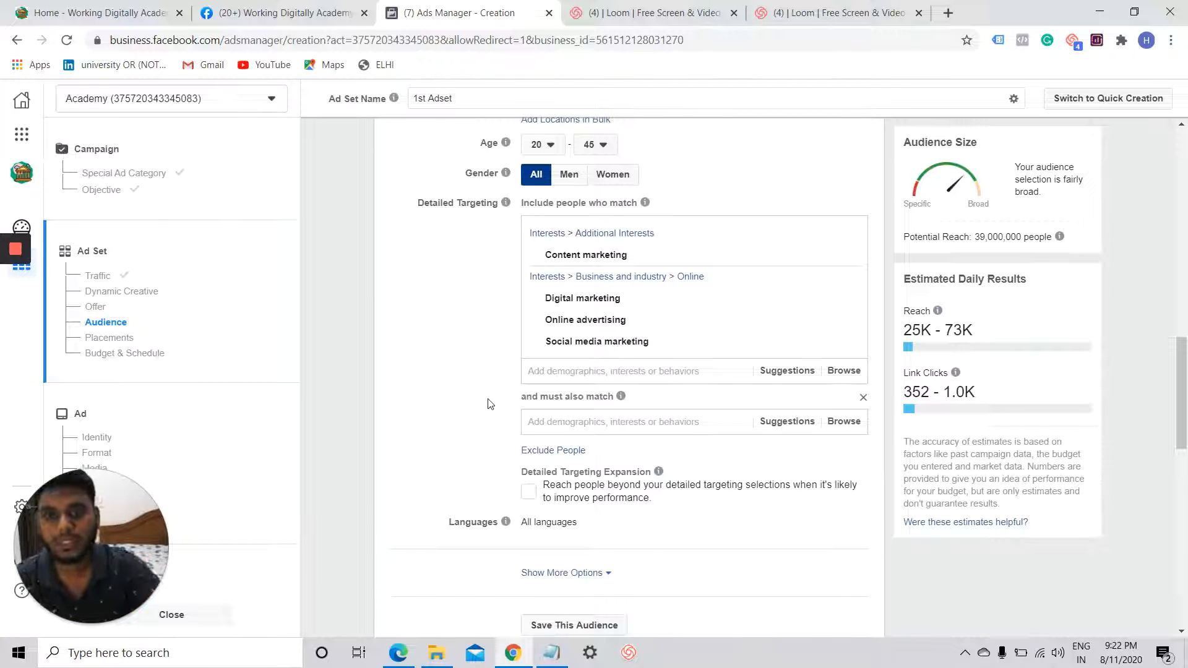
mouse_move(608, 332)
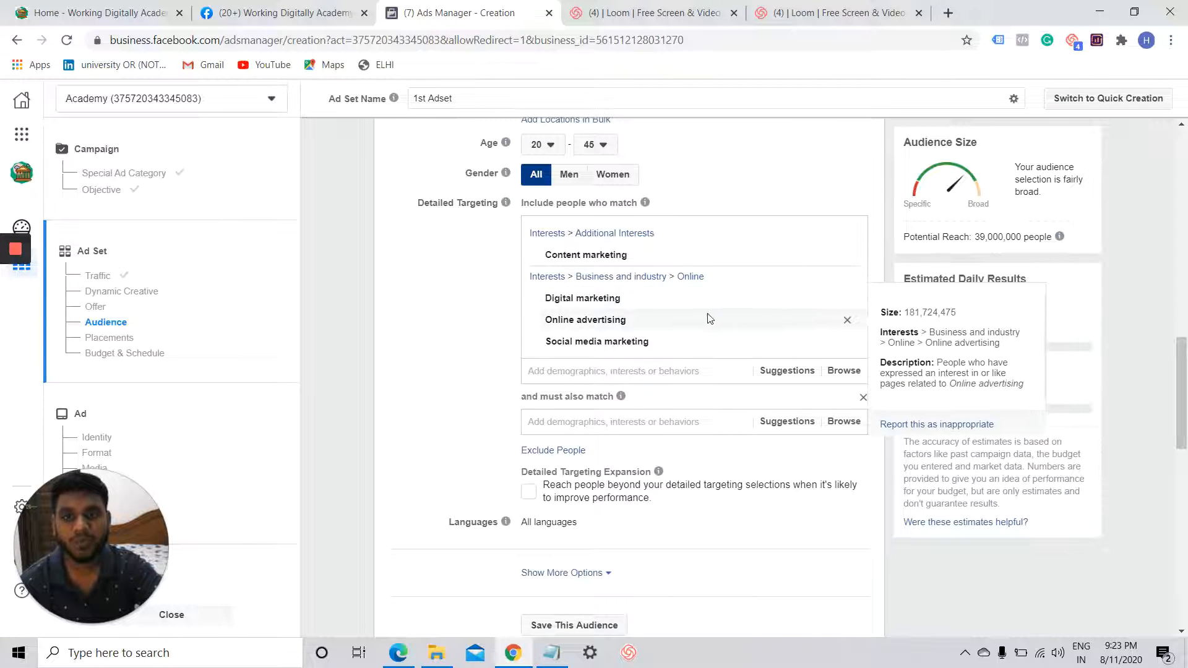
mouse_move(700, 339)
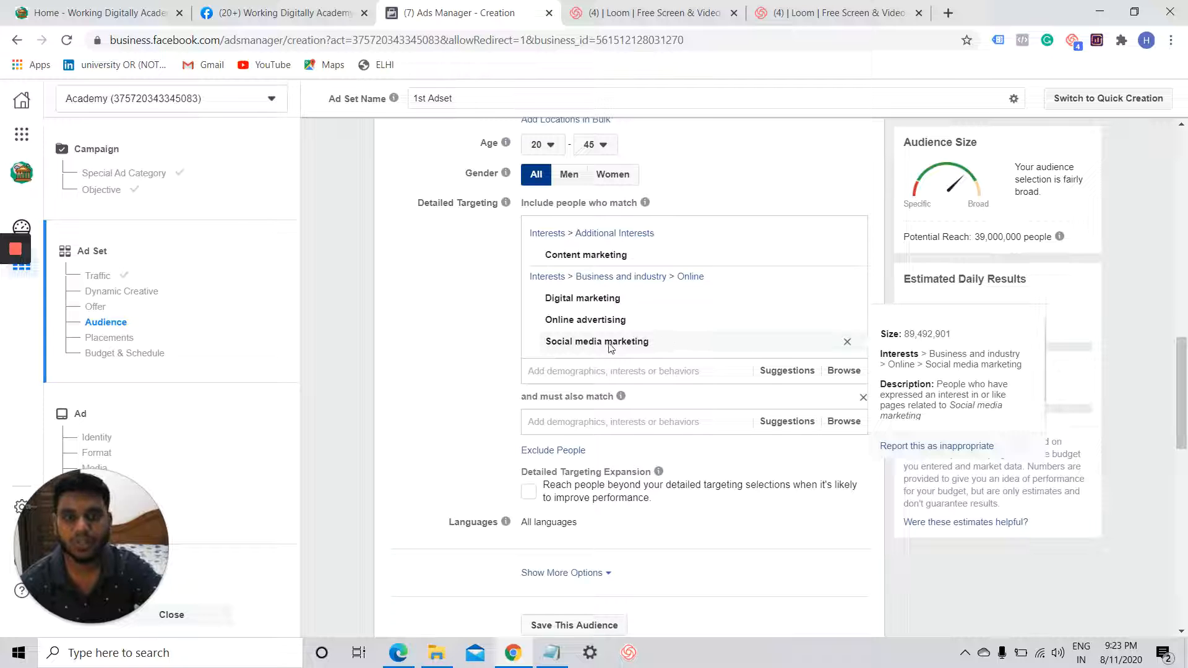
mouse_move(643, 211)
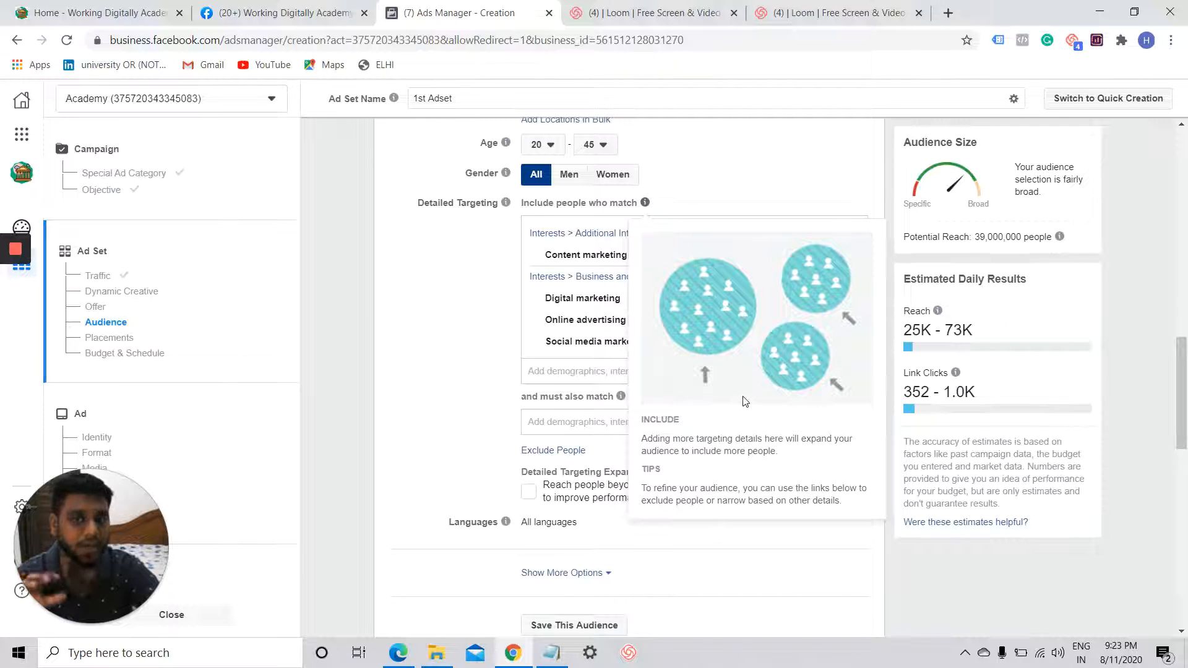
mouse_move(621, 398)
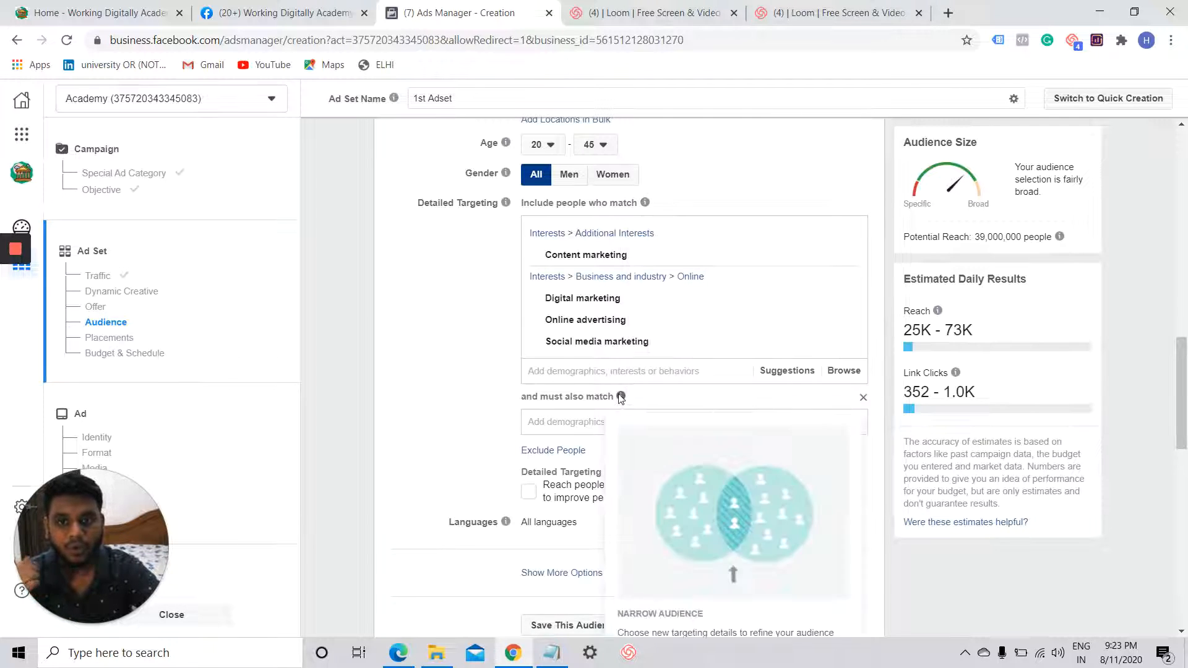
Search the narrowing condition for "small business" and add the Small business owners behavior
scroll(621, 399, "down", 3)
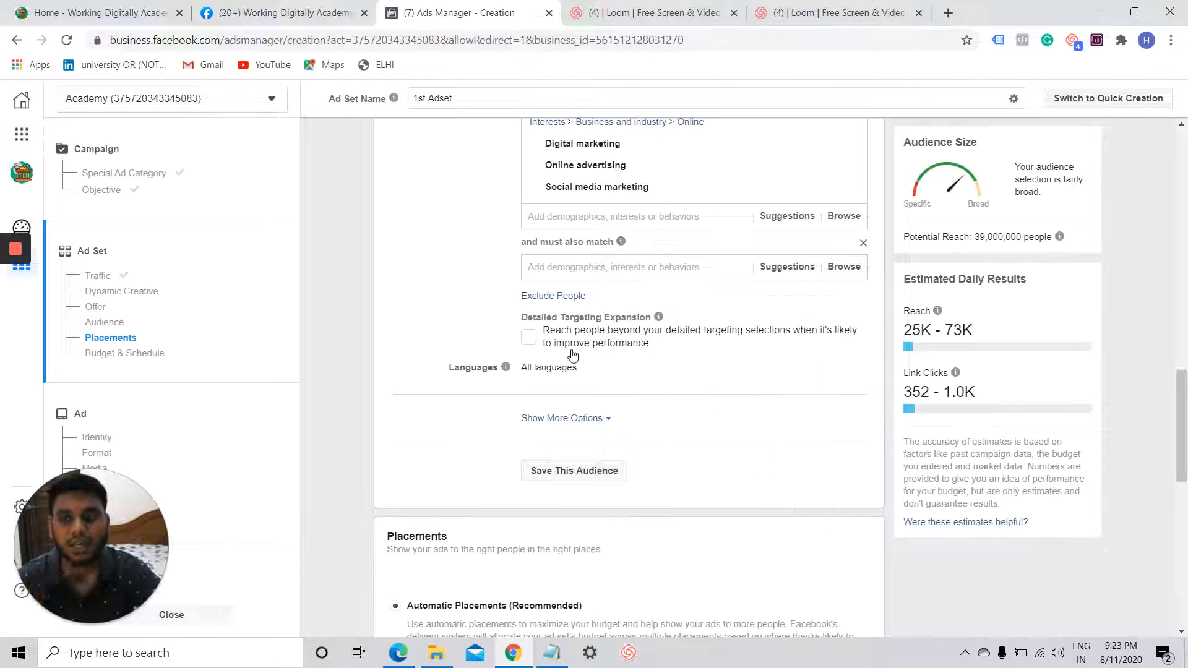
left_click(633, 266)
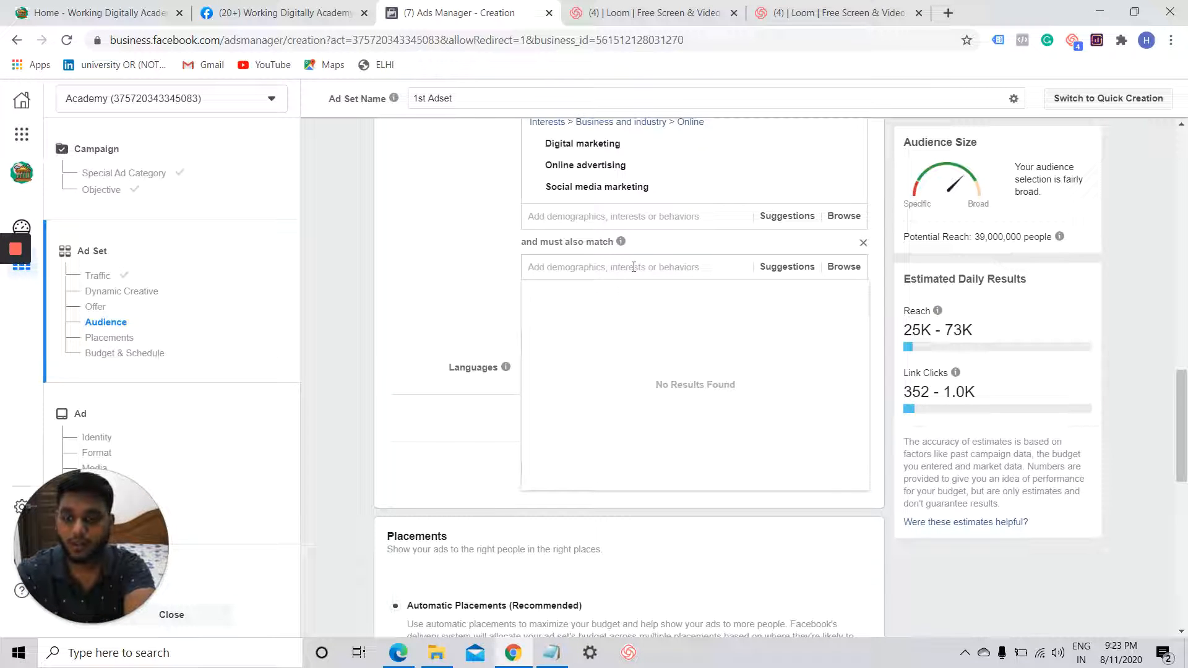
type("small ")
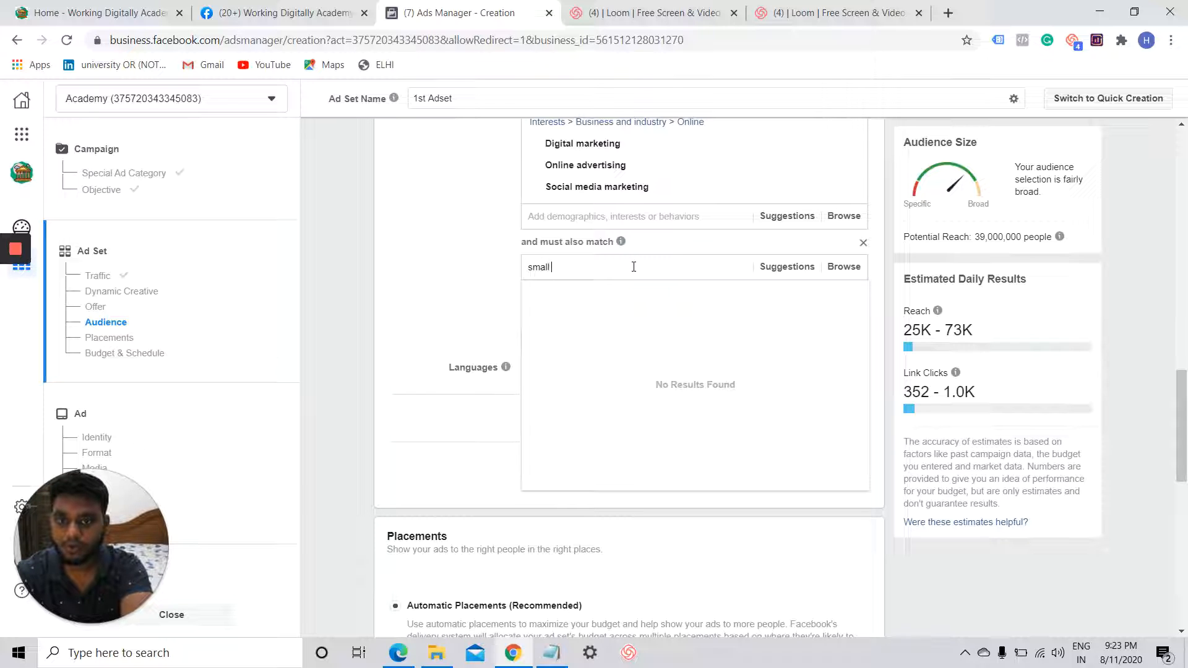
type("busines")
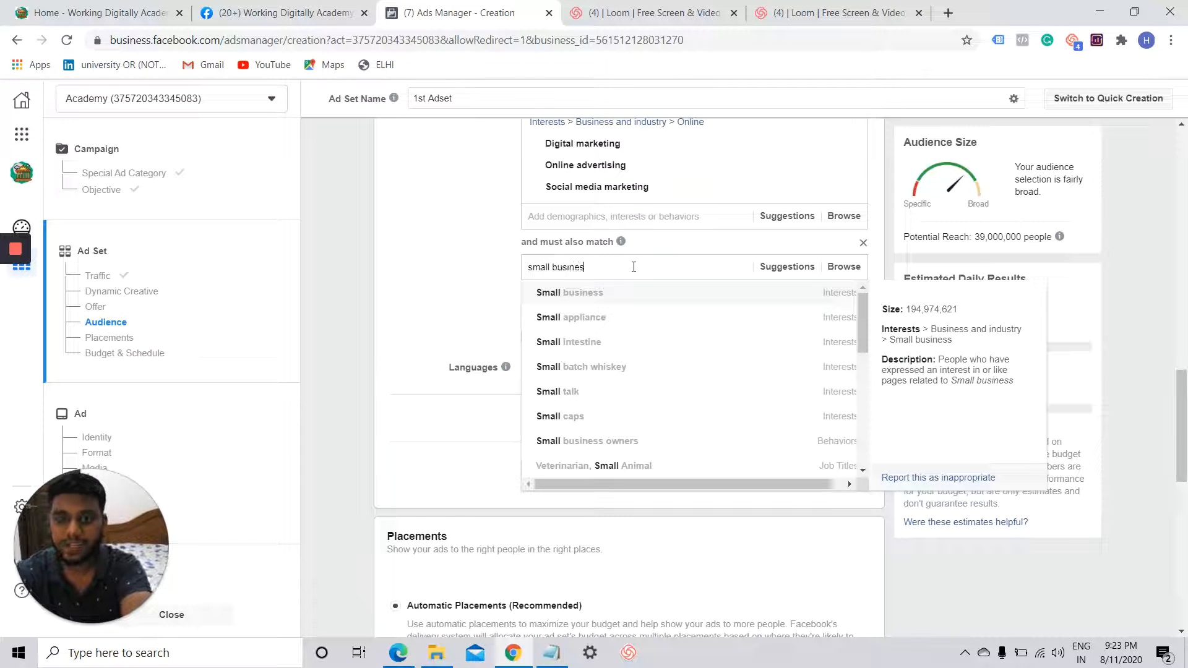
type("s")
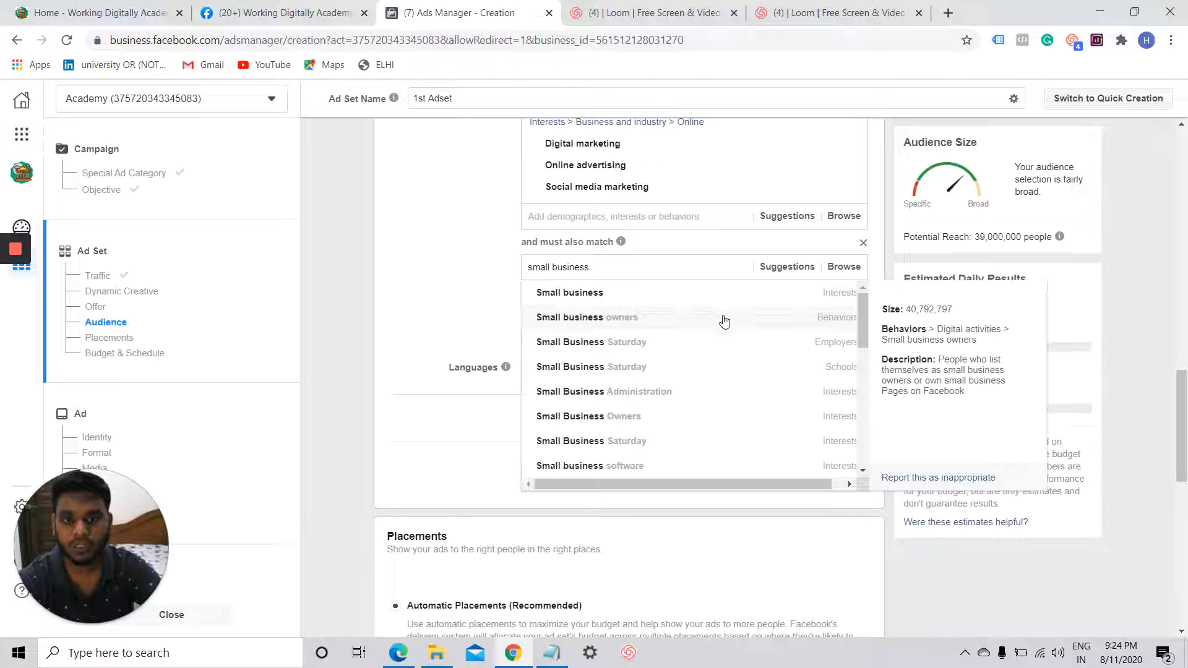
left_click(724, 320)
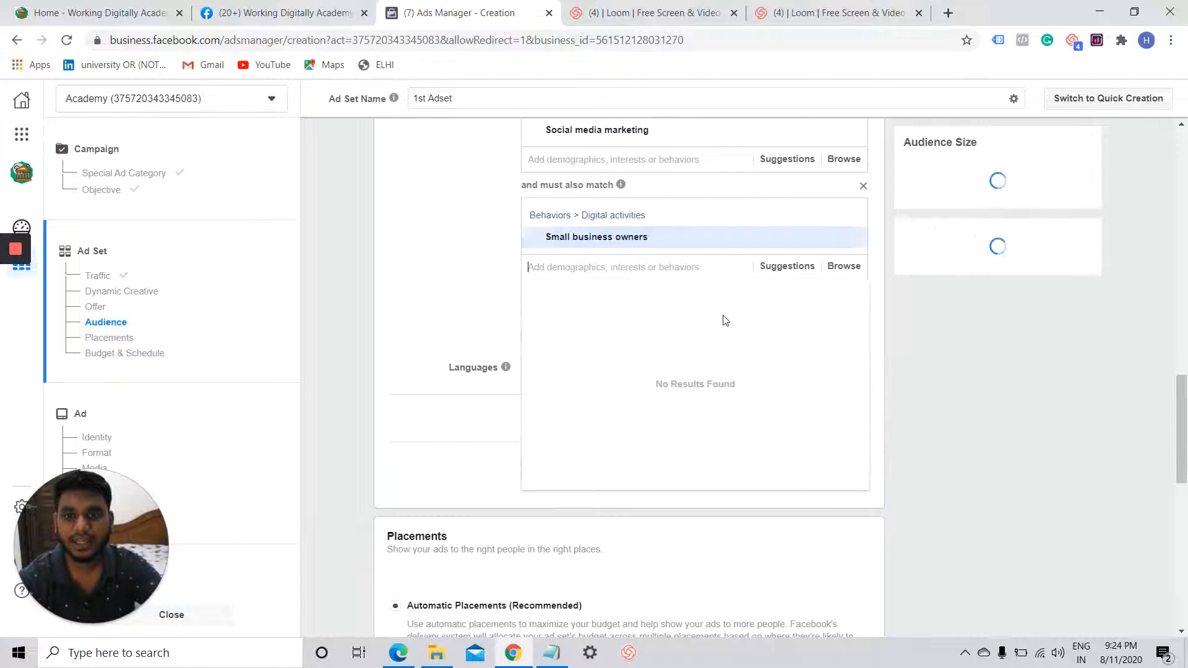
Add the suggested Business Owner job title to the narrowing condition and review it against the included marketing interests
left_click(788, 268)
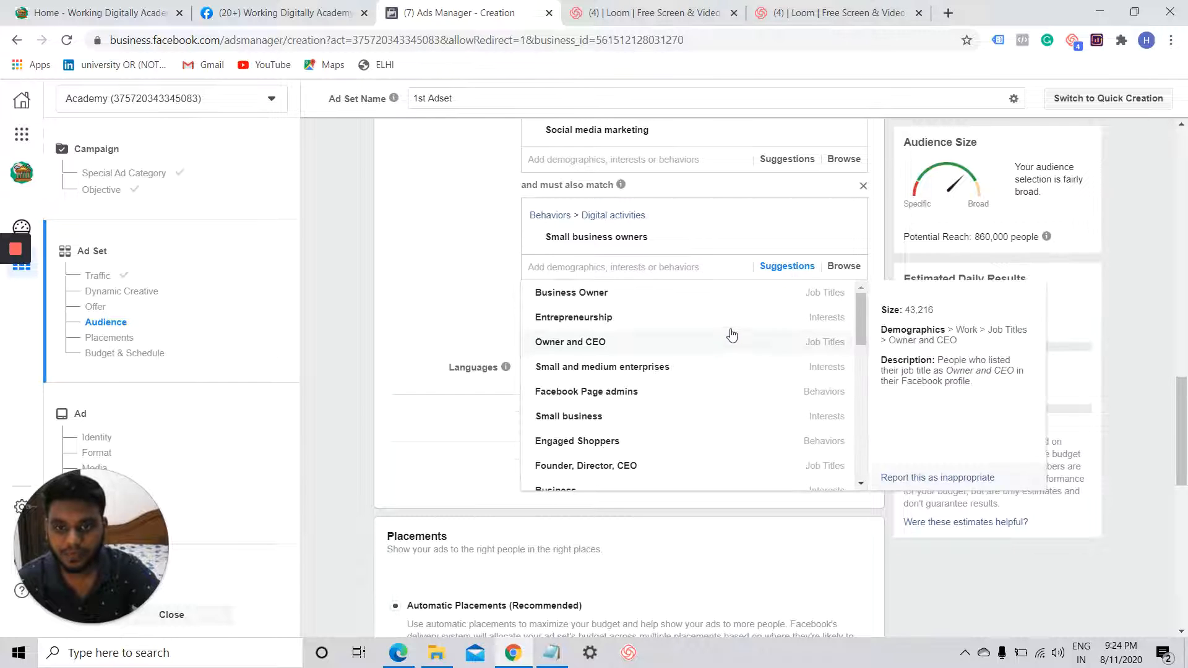
left_click(727, 292)
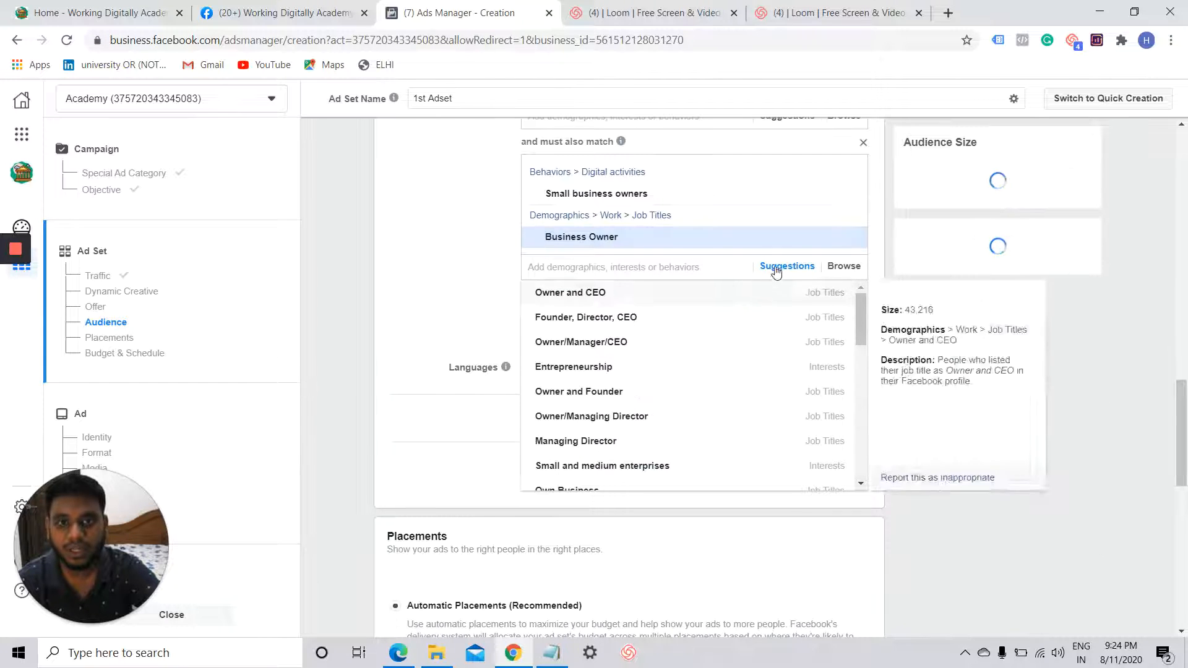
scroll(450, 267, "down", 1)
scroll(625, 202, "up", 3)
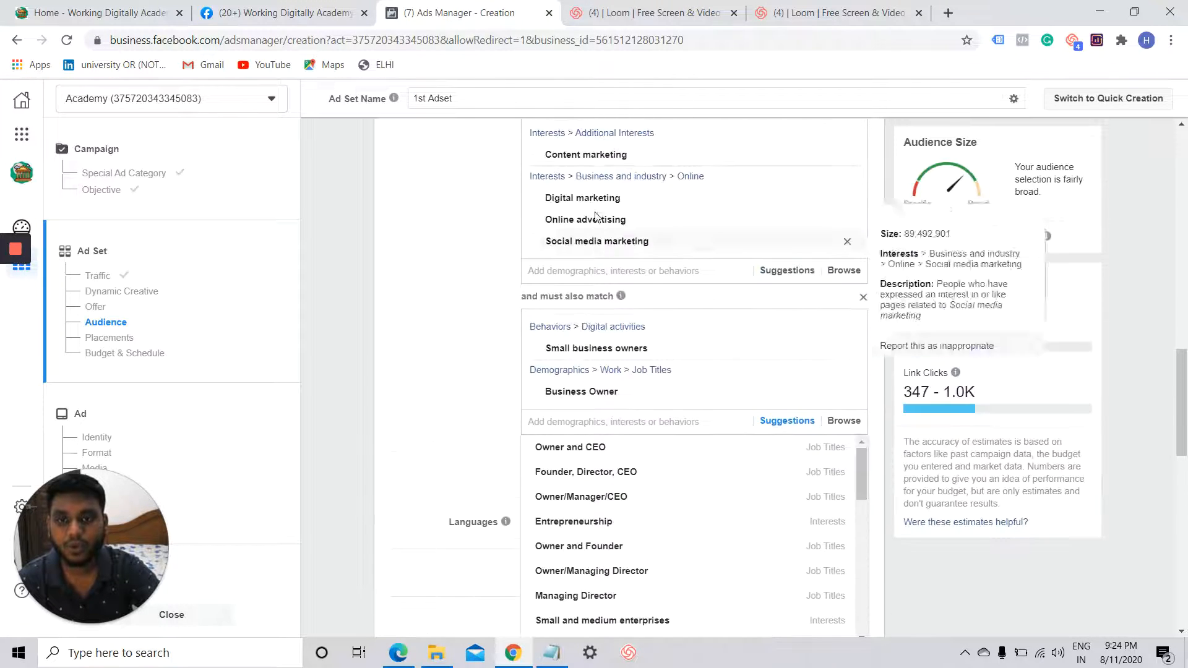
mouse_move(624, 202)
scroll(680, 248, "up", 1)
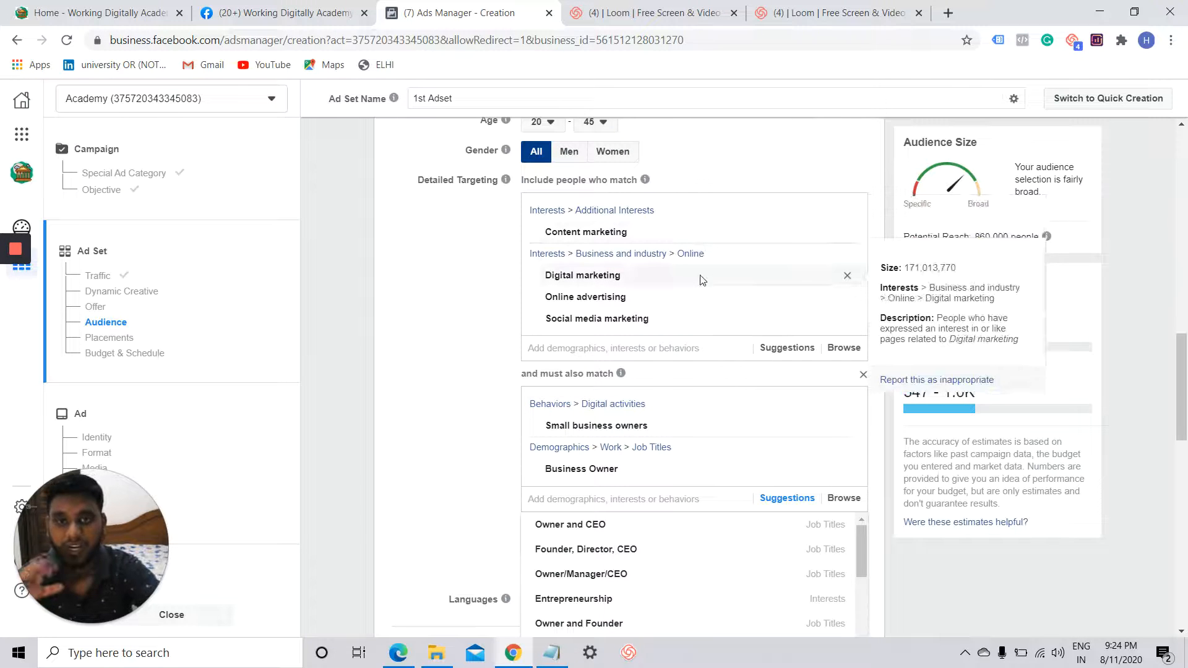
scroll(575, 344, "down", 1)
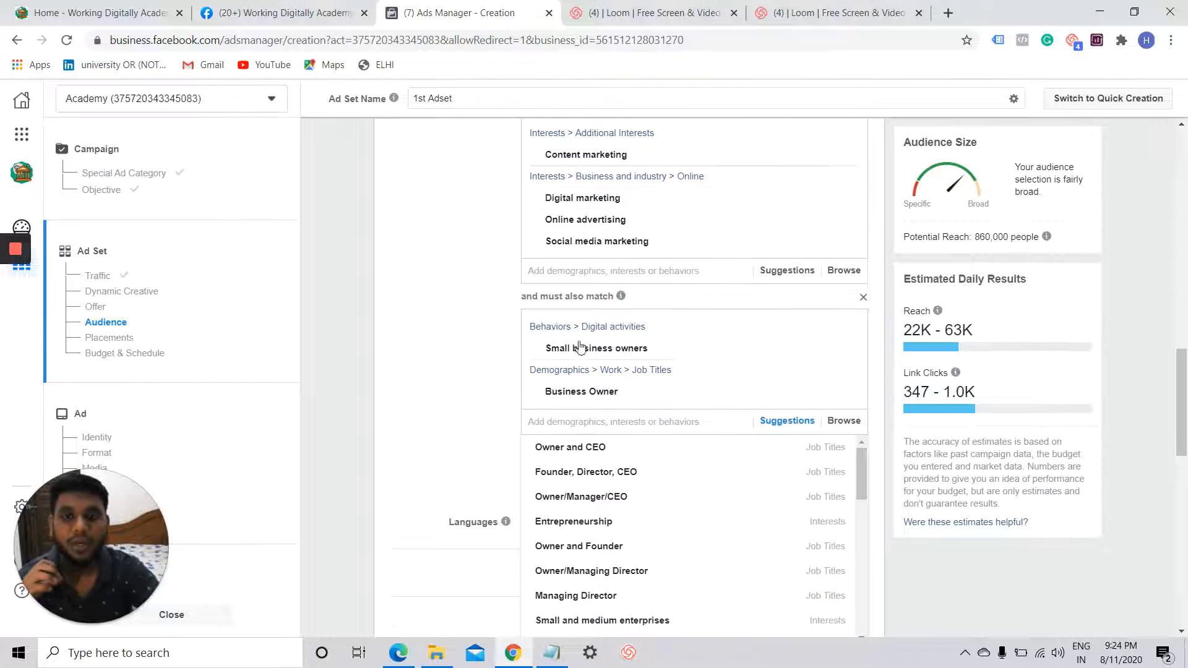
left_click(460, 404)
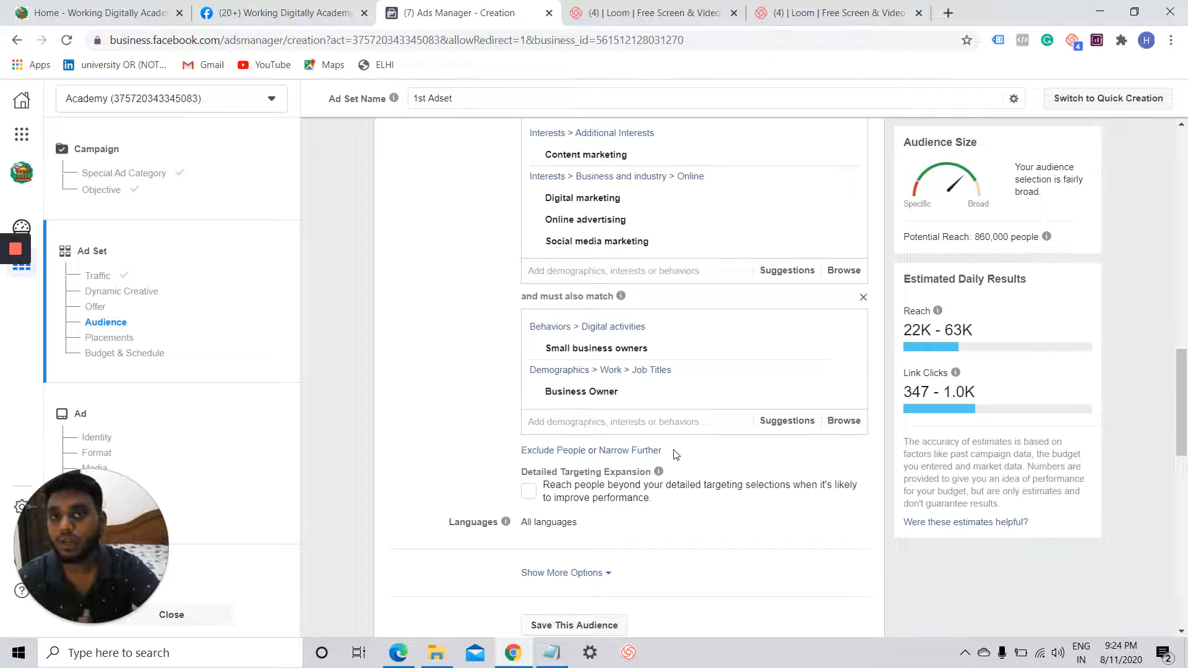
Add the suggested job titles Founder, Director, CEO; Founder; Director (business); and Owner/Managing Director to the narrowing condition
left_click(774, 422)
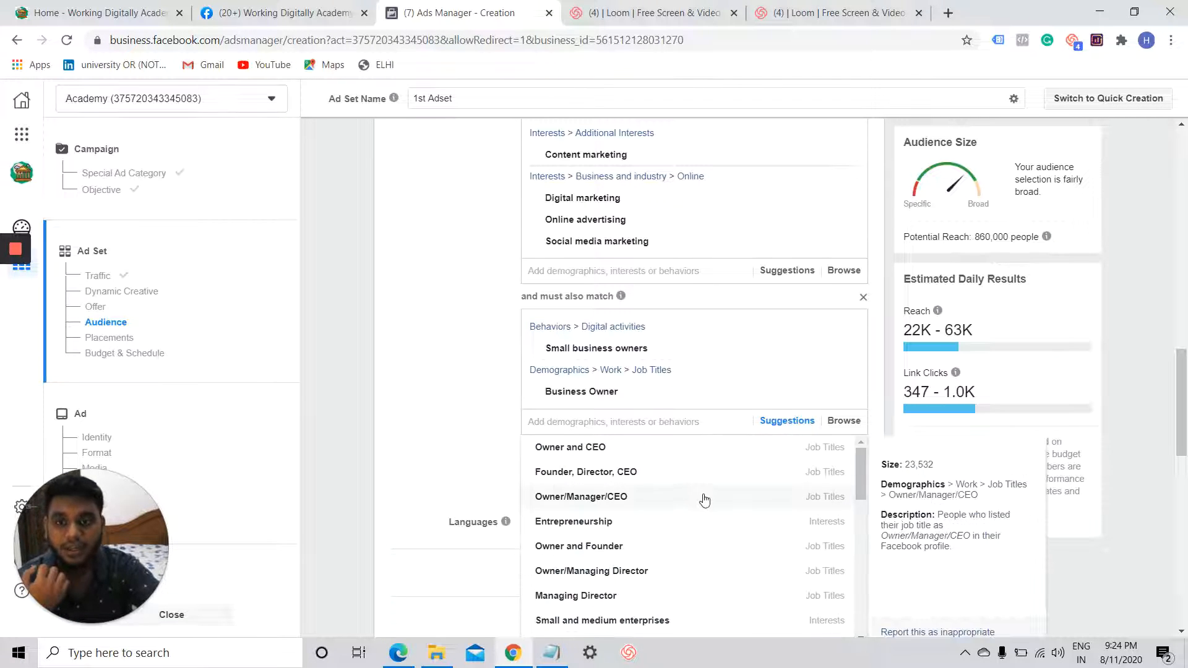
left_click(665, 476)
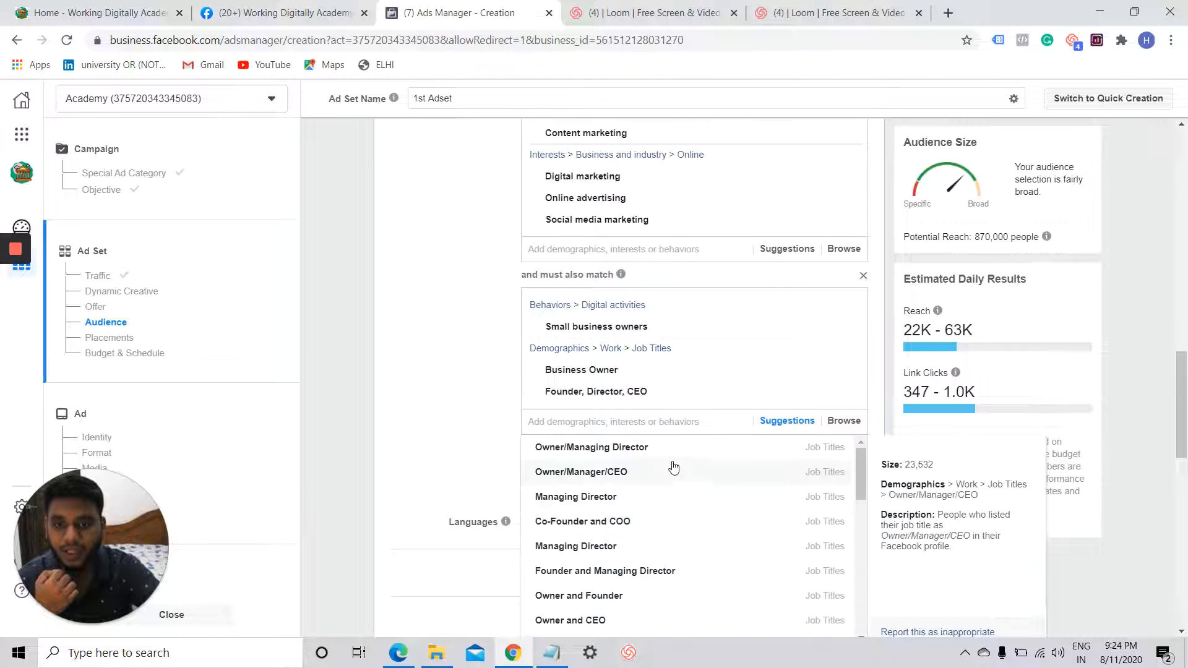
scroll(684, 498, "down", 3)
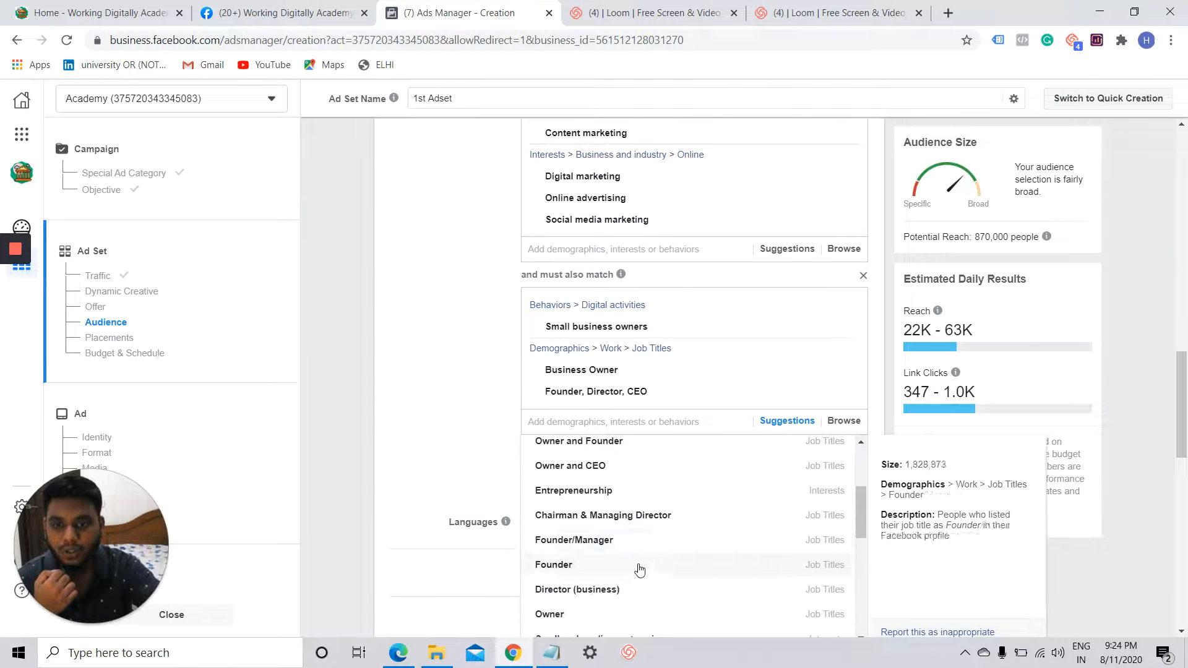
left_click(639, 565)
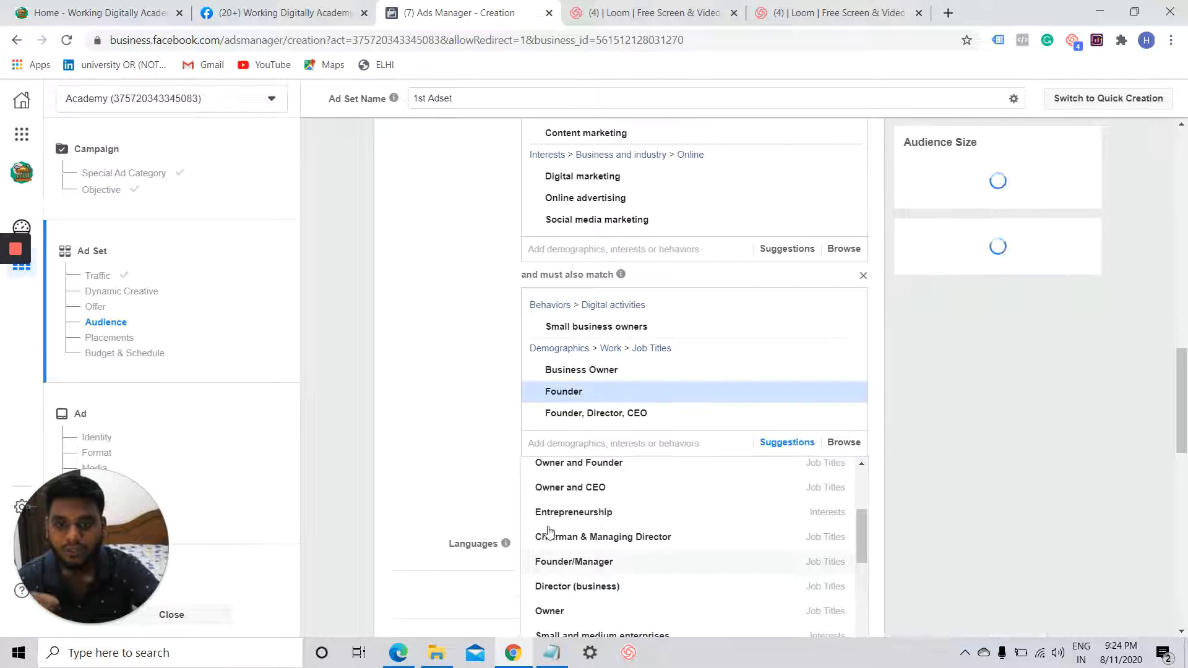
left_click(674, 589)
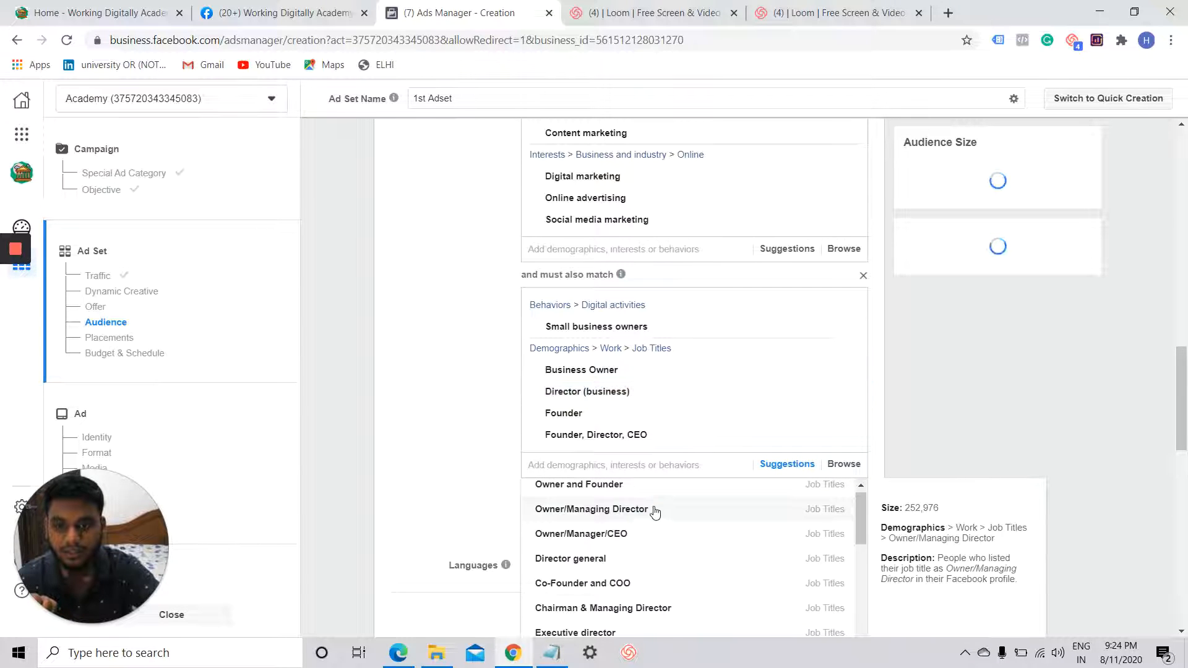
left_click(655, 511)
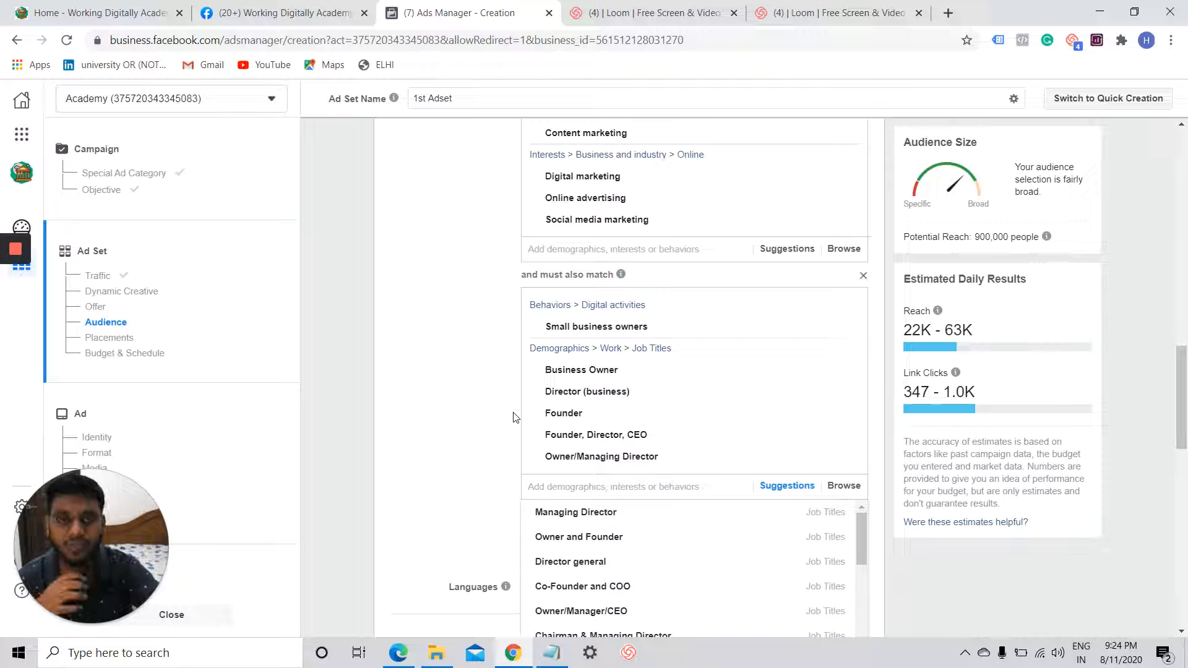
scroll(513, 413, "up", 1)
left_click(506, 423)
scroll(464, 504, "down", 2)
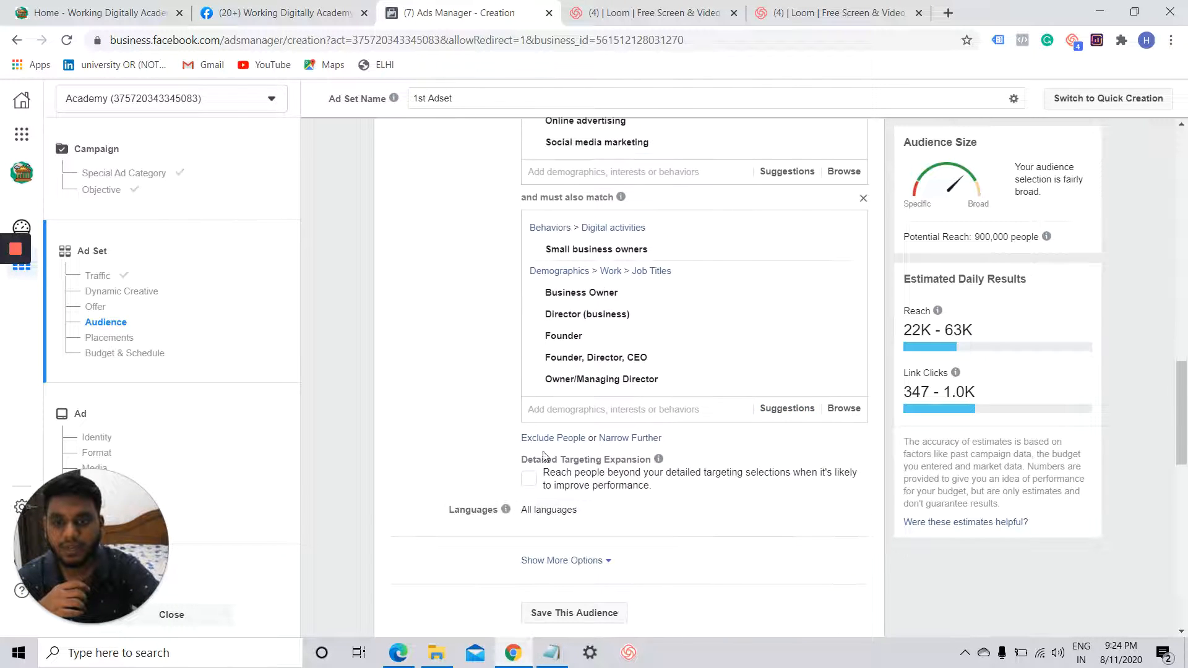
Narrow the audience further with a second condition requiring the Engaged Shoppers purchase behavior
left_click(629, 438)
scroll(551, 482, "down", 1)
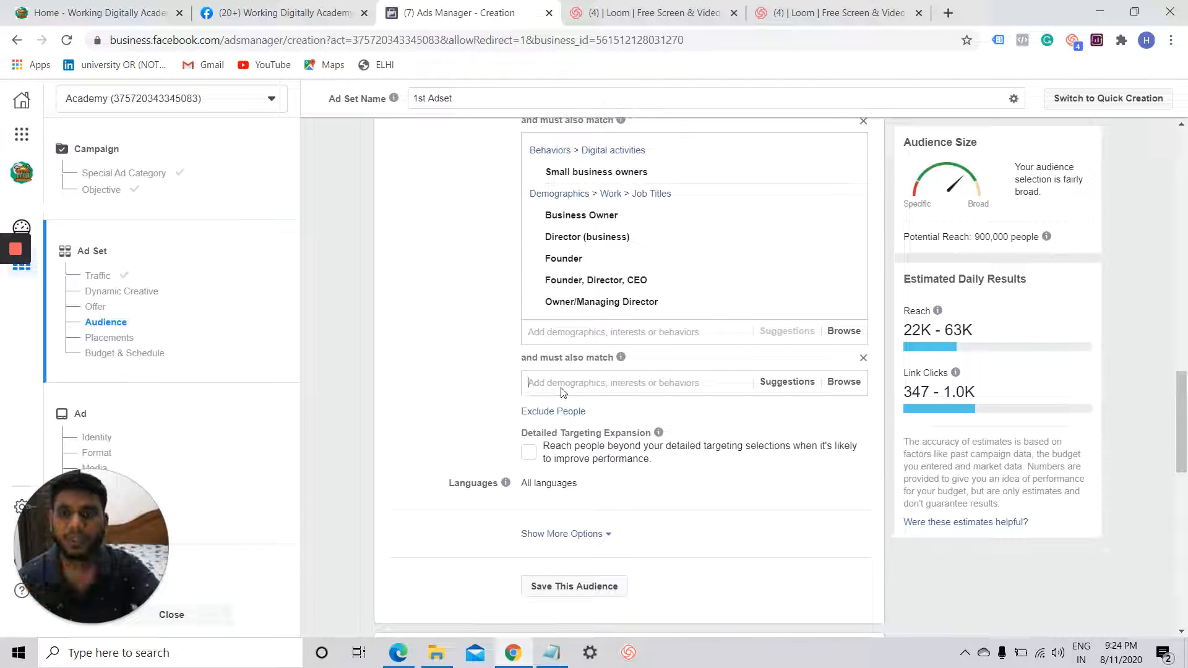
type("engag")
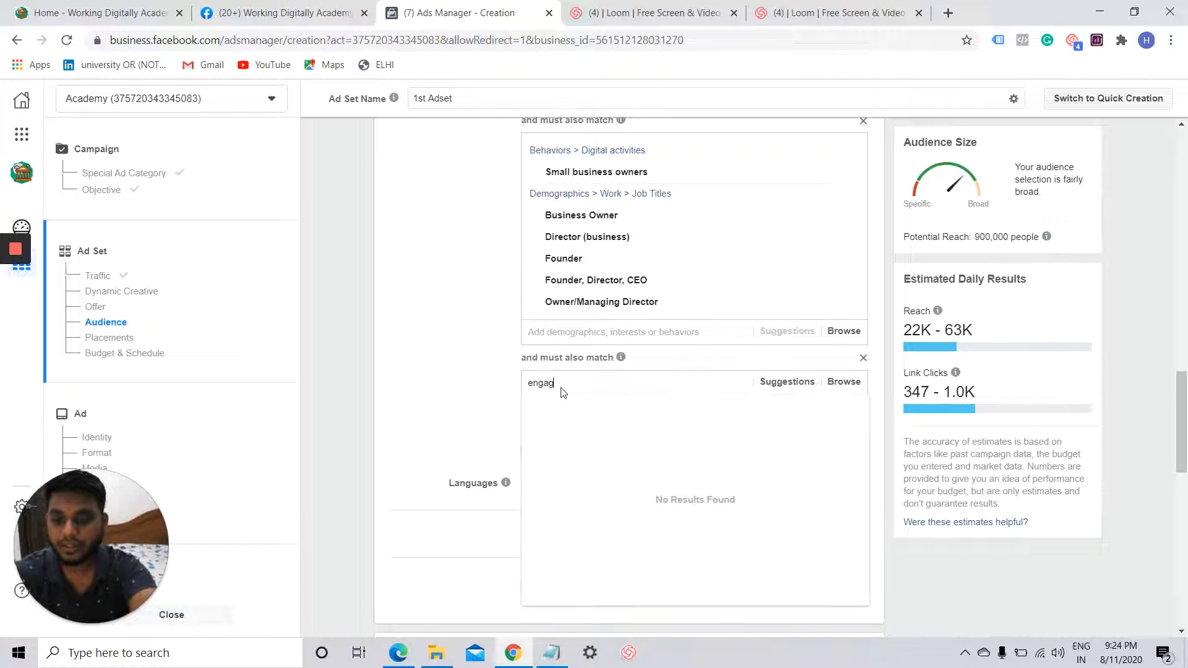
type("ed sh")
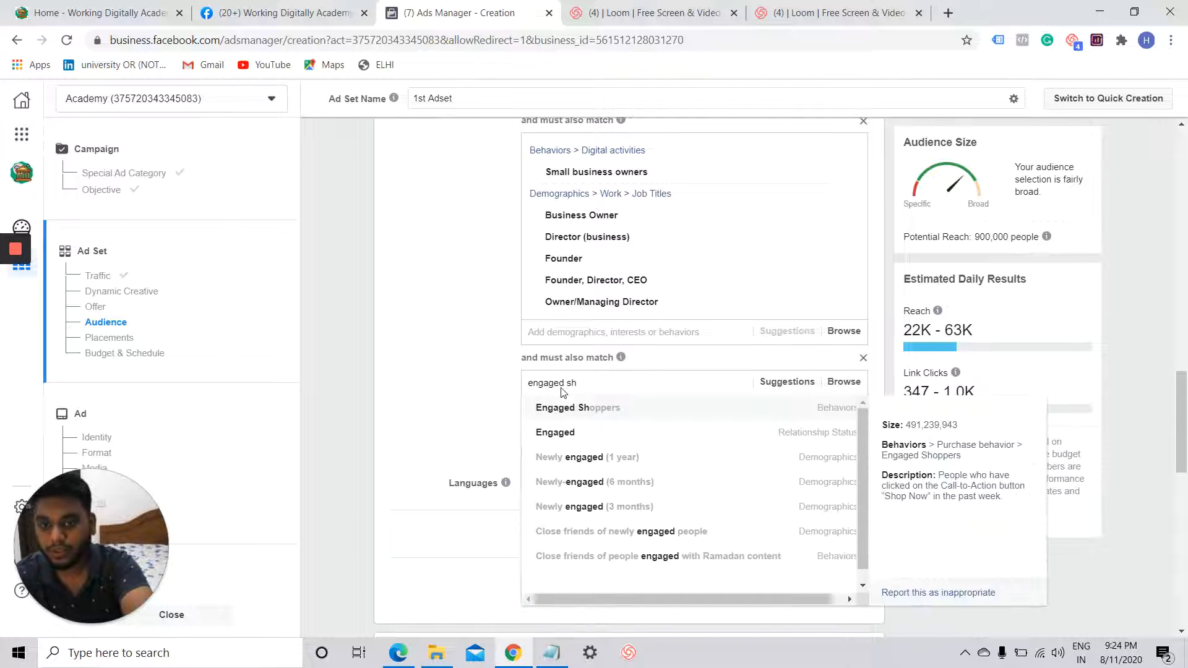
left_click(606, 409)
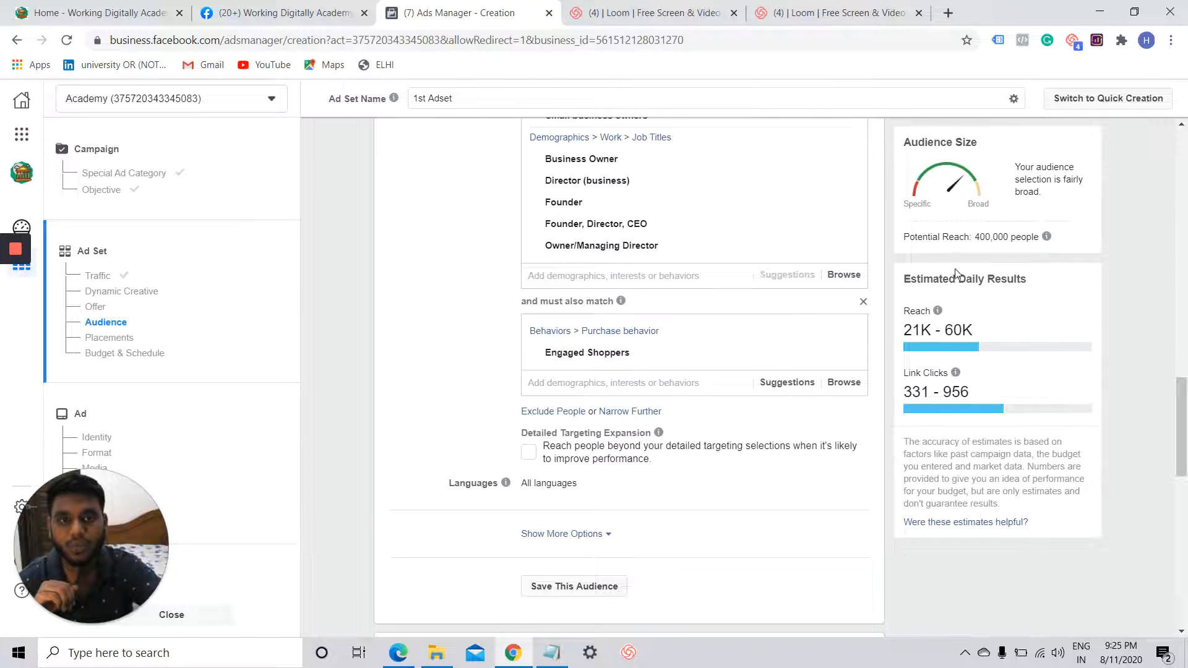
Set the audience languages to English (All) and Hindi
scroll(406, 332, "down", 3)
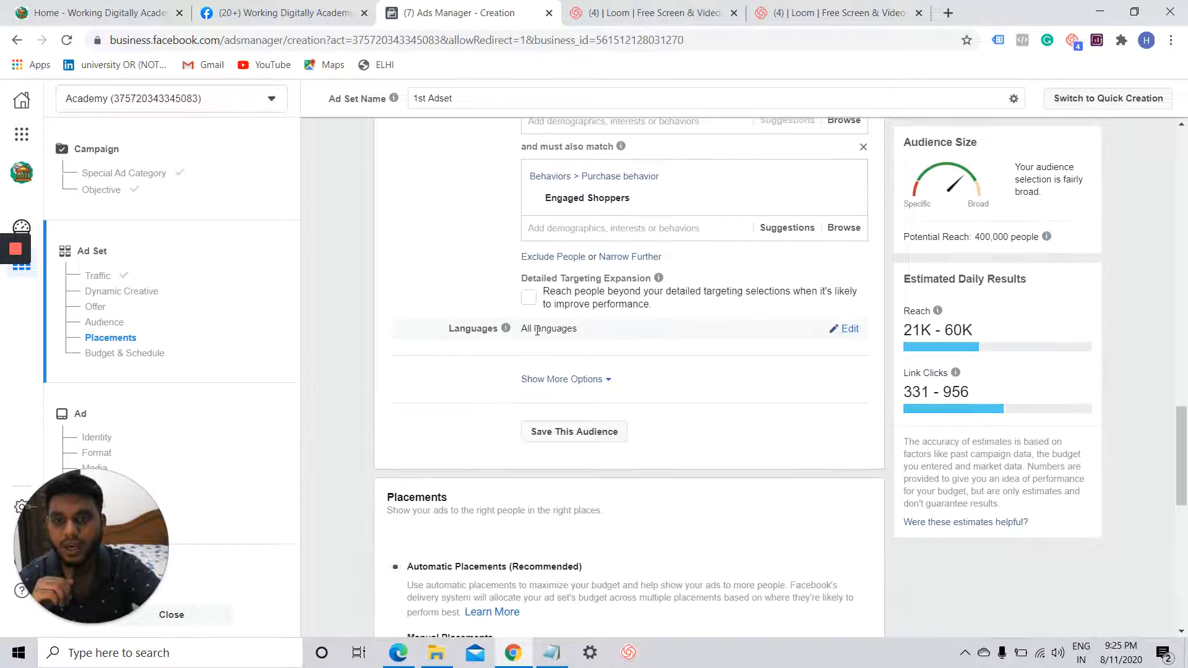
left_click(839, 328)
type("eng")
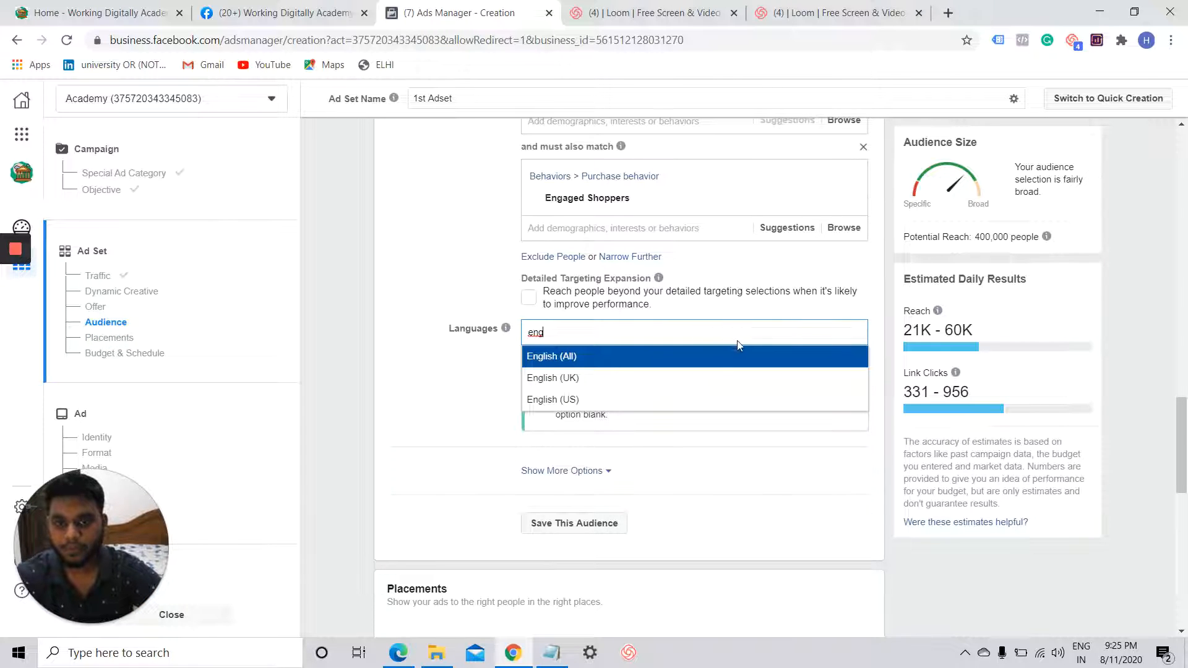
left_click(736, 356)
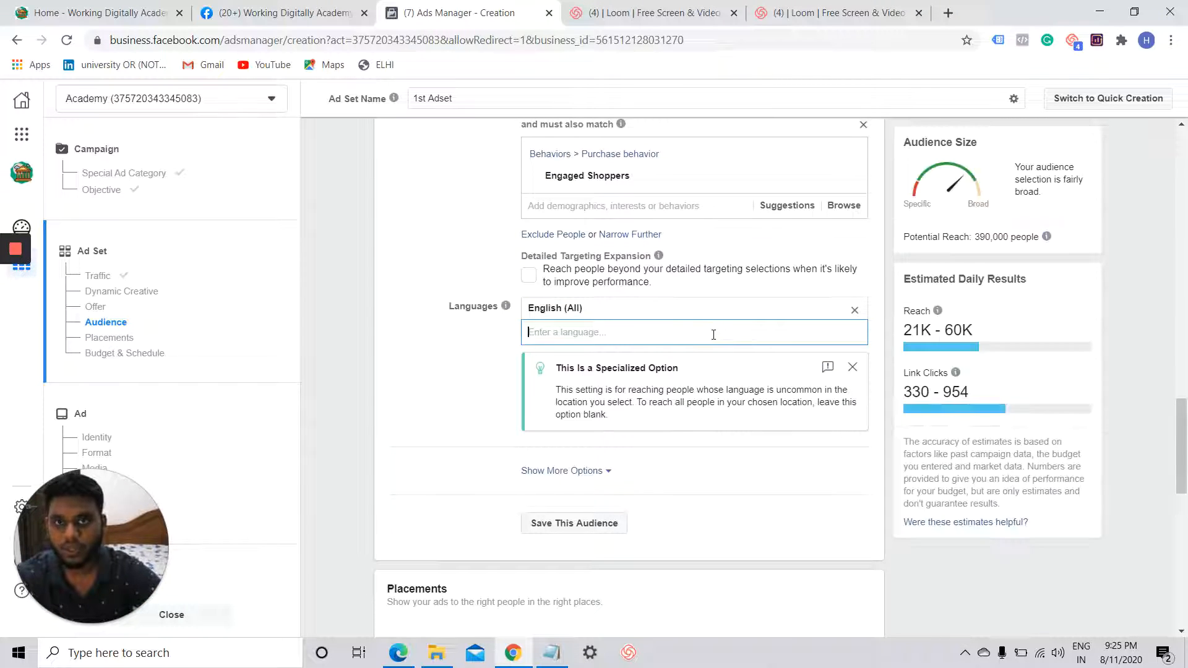
type("Hindi")
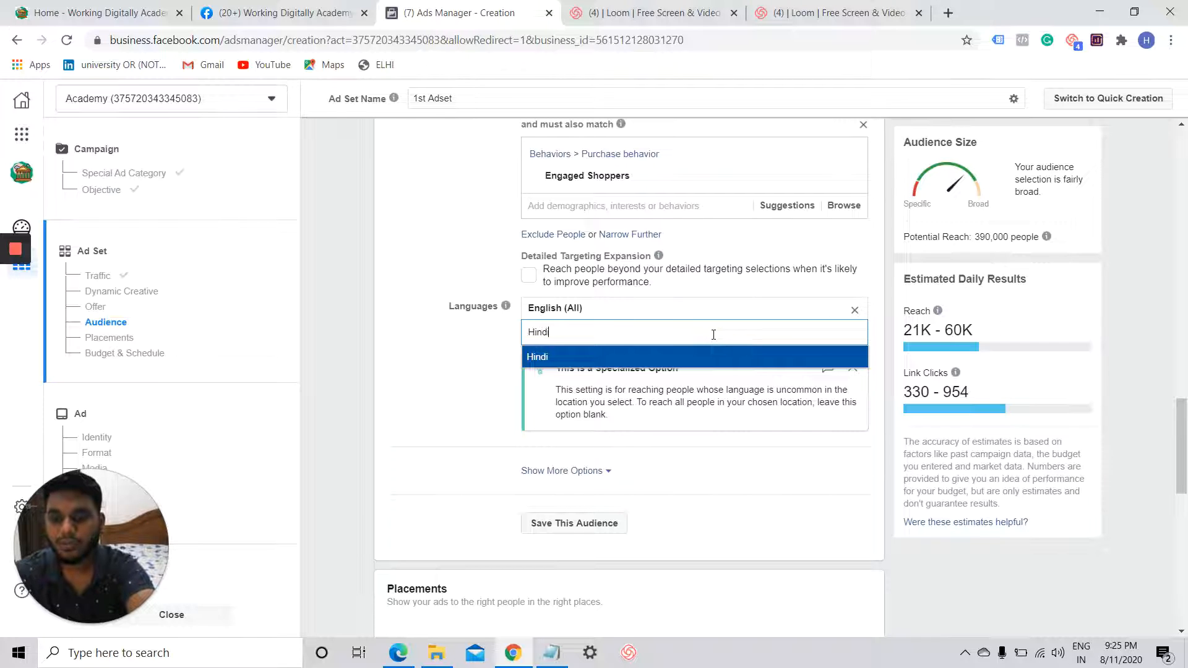
left_click(669, 358)
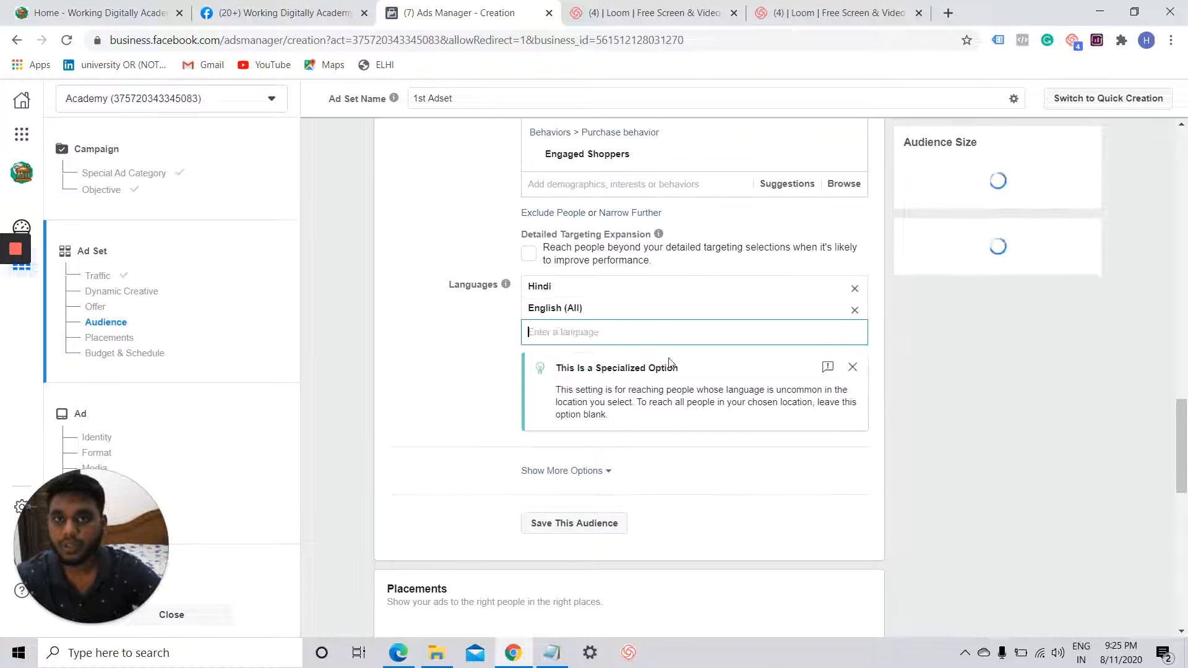
Add a Facebook Pages connection to the audience that excludes people who like your Page
scroll(486, 372, "down", 3)
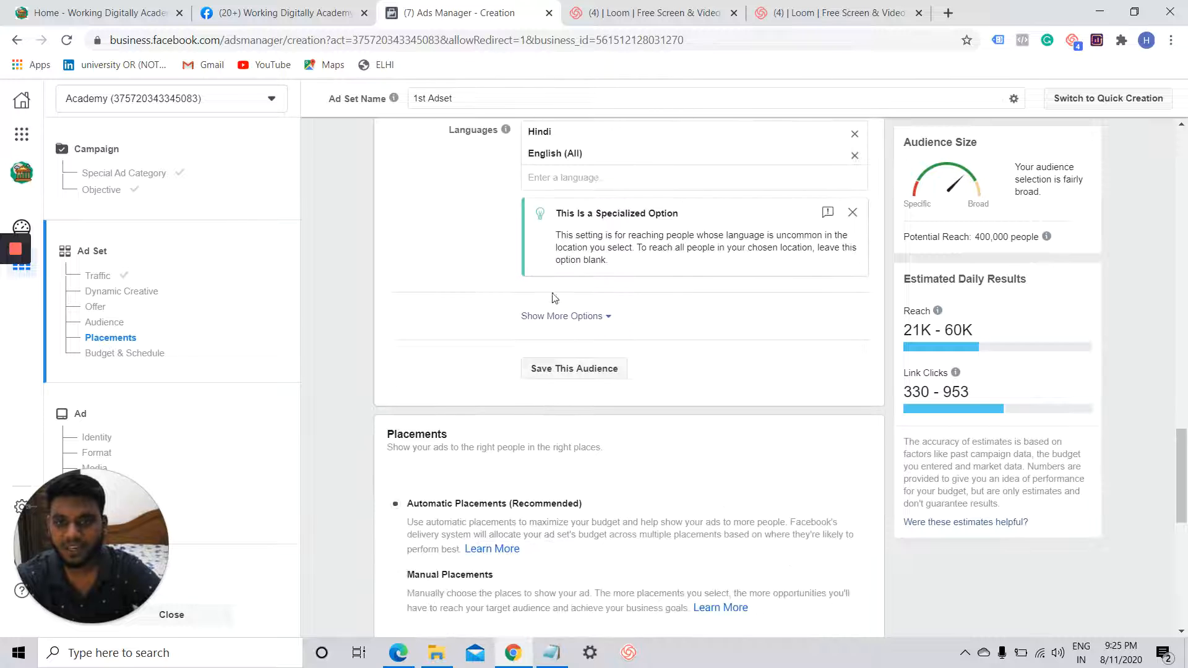
left_click(565, 316)
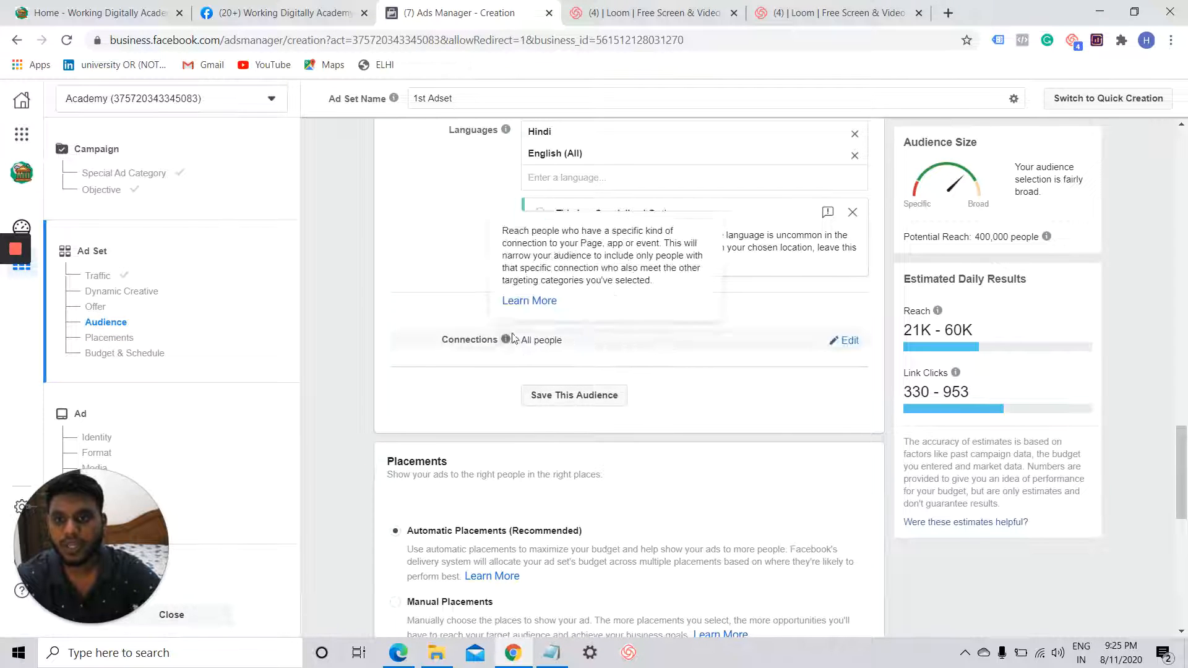
left_click(846, 342)
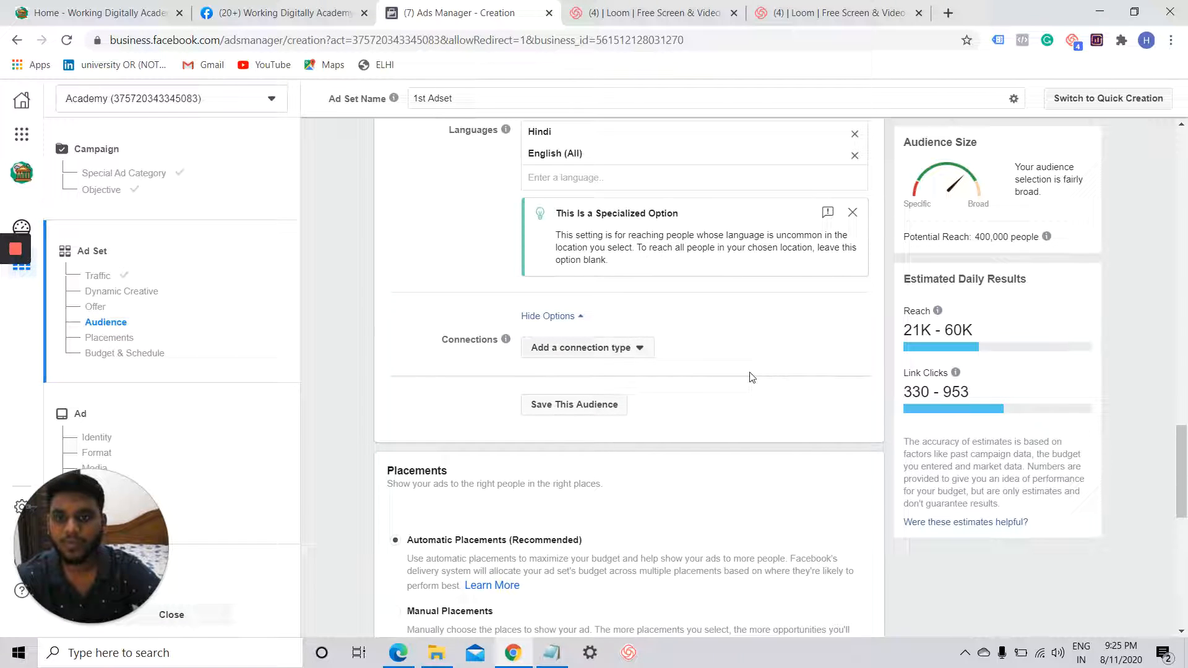
left_click(629, 347)
scroll(648, 418, "down", 2)
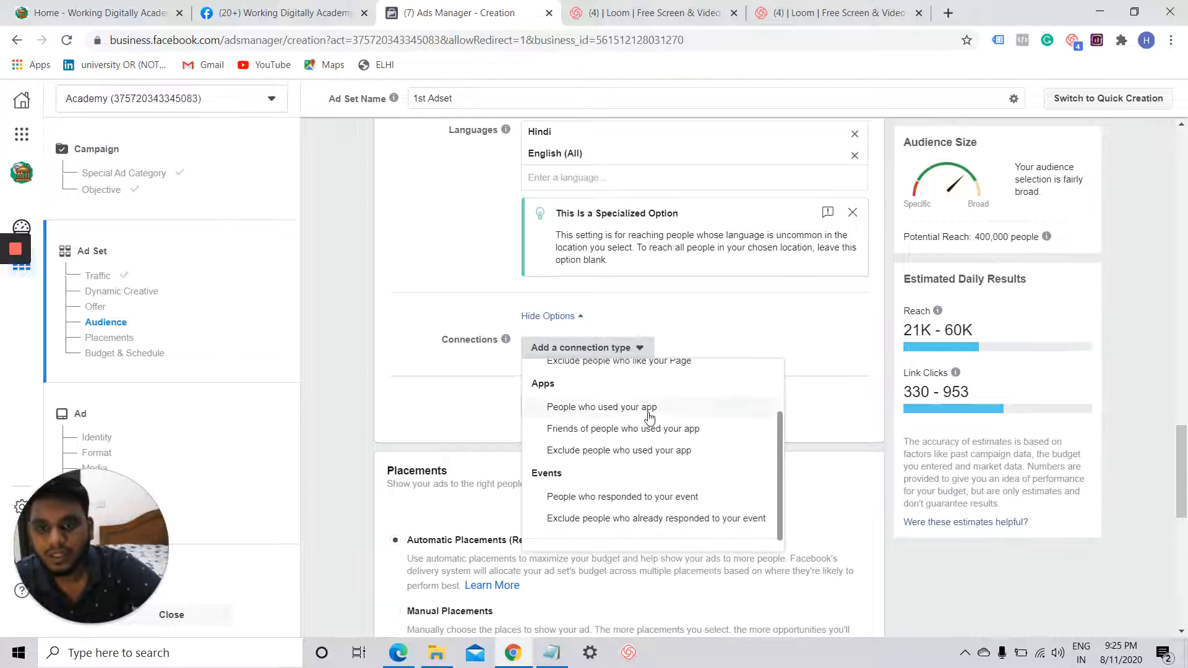
scroll(649, 418, "up", 2)
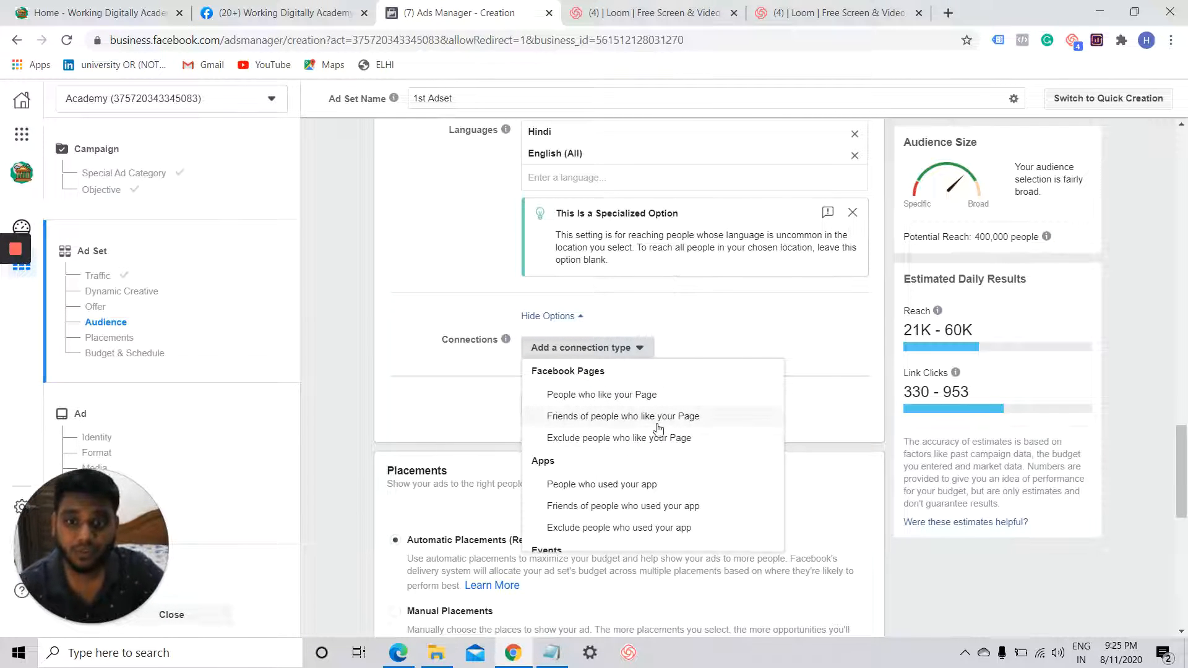
scroll(666, 465, "down", 2)
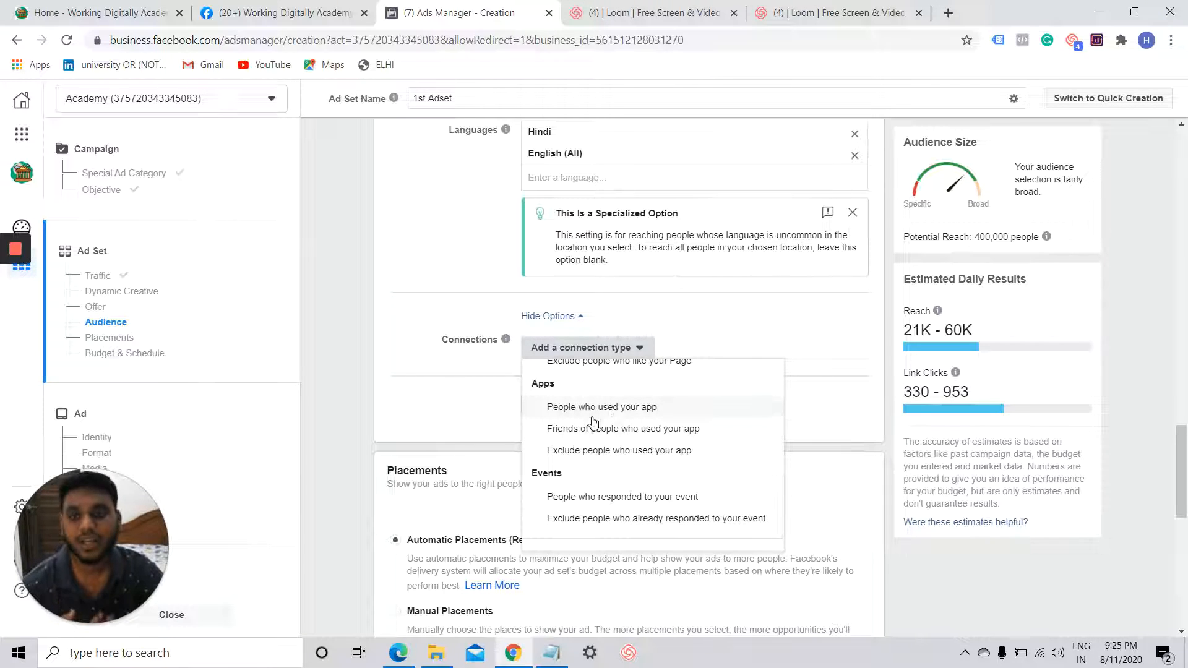
scroll(649, 443, "down", 1)
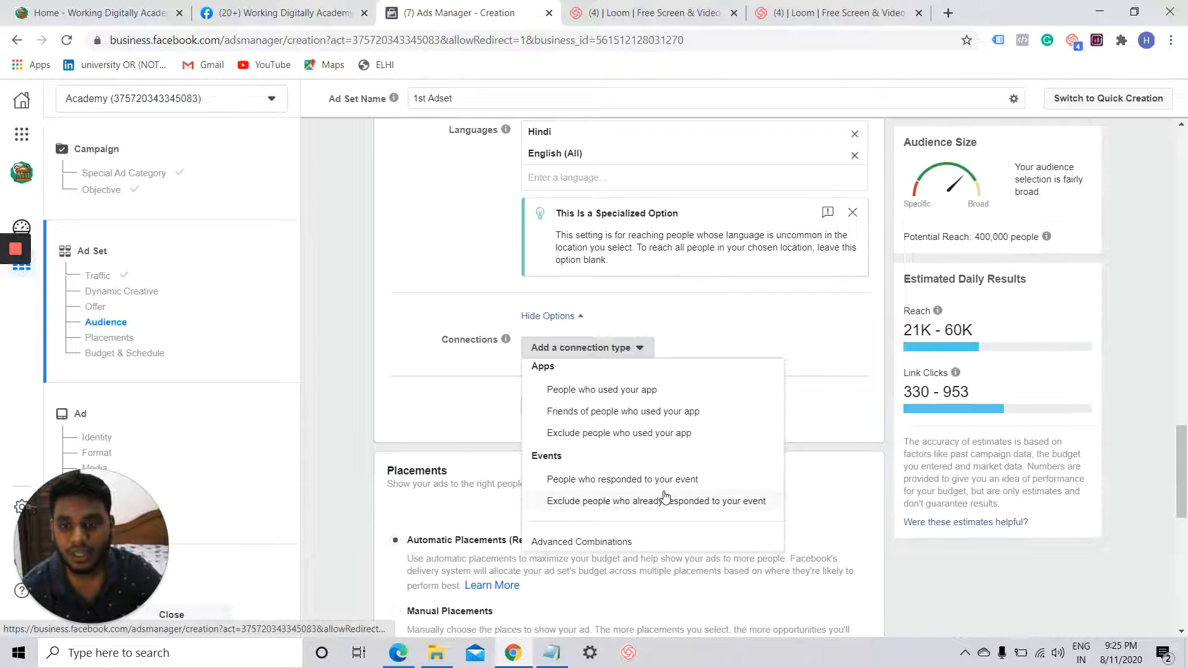
scroll(665, 495, "up", 3)
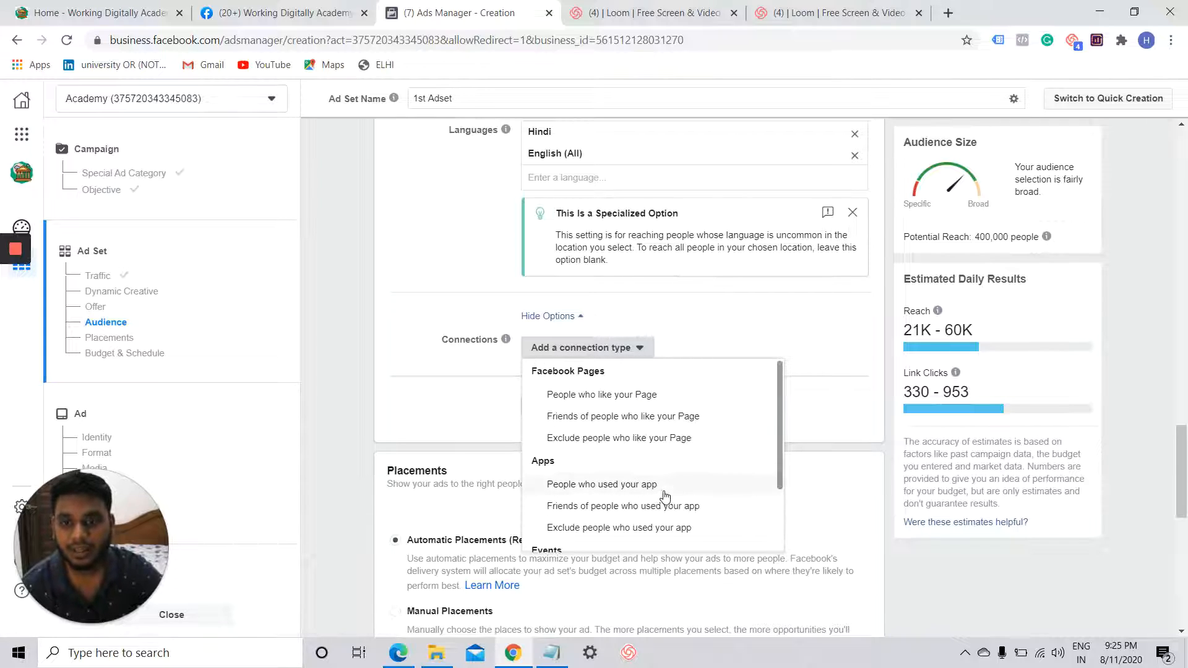
left_click(612, 440)
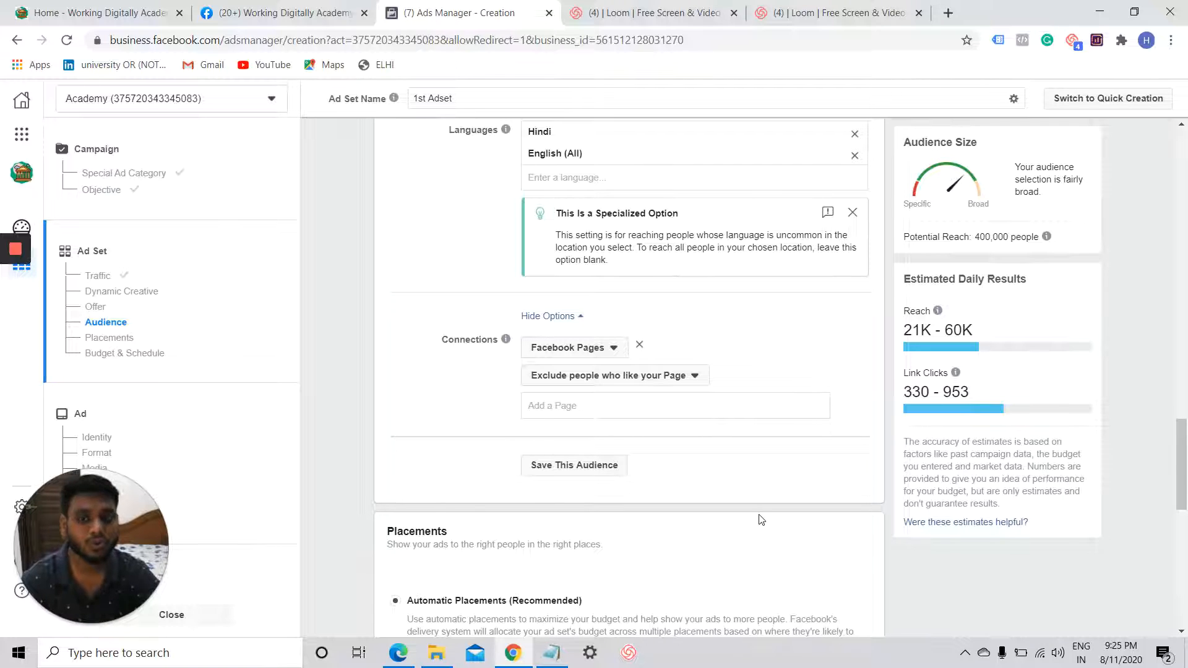
Switch the ad set from automatic to manual placements
scroll(759, 520, "down", 3)
scroll(760, 521, "down", 1)
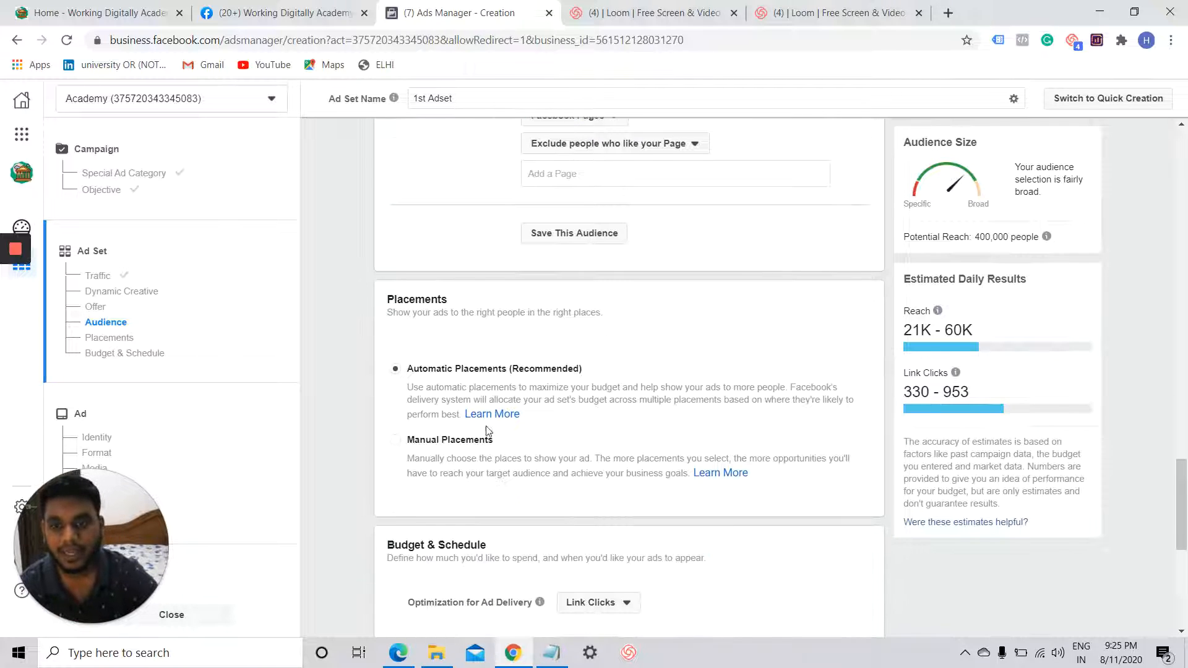
scroll(704, 418, "down", 1)
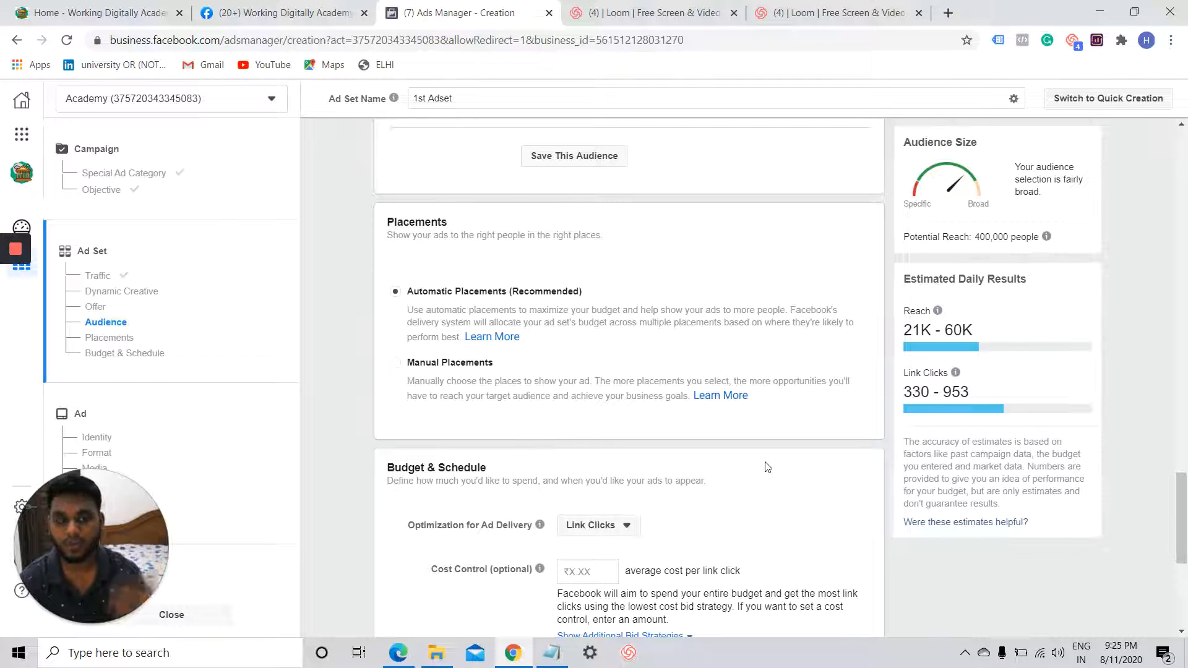
left_click(396, 364)
Examine the available platforms and the placement groups from Feeds and Stories through to Apps and Sites
scroll(598, 393, "down", 3)
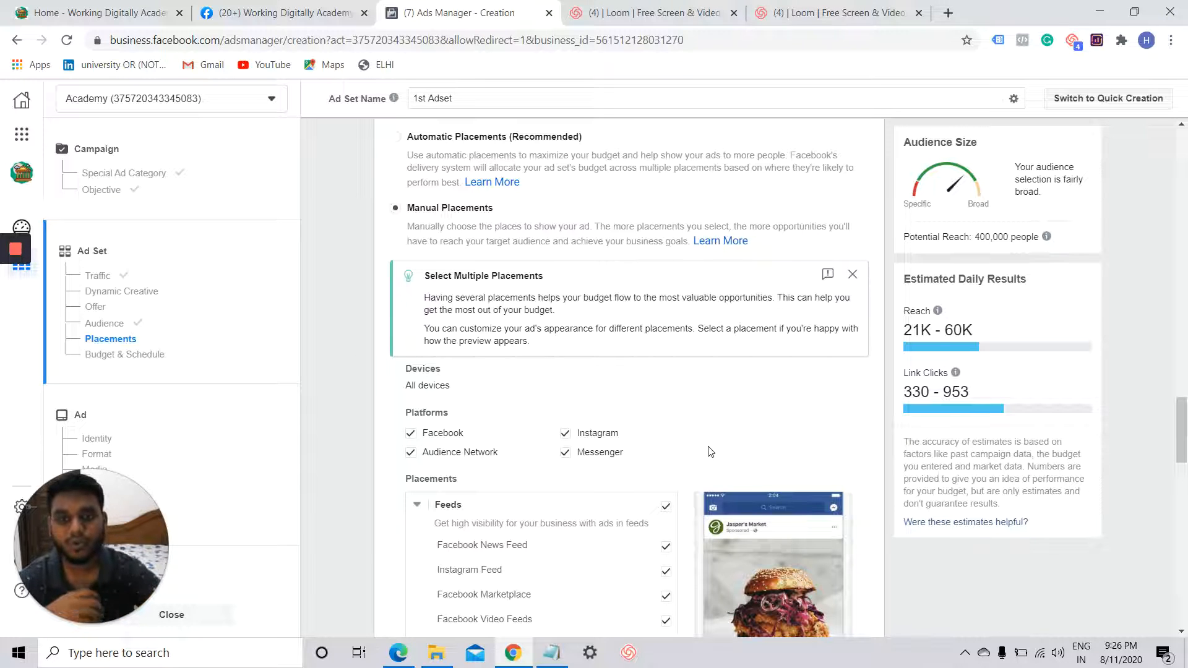
scroll(710, 452, "down", 2)
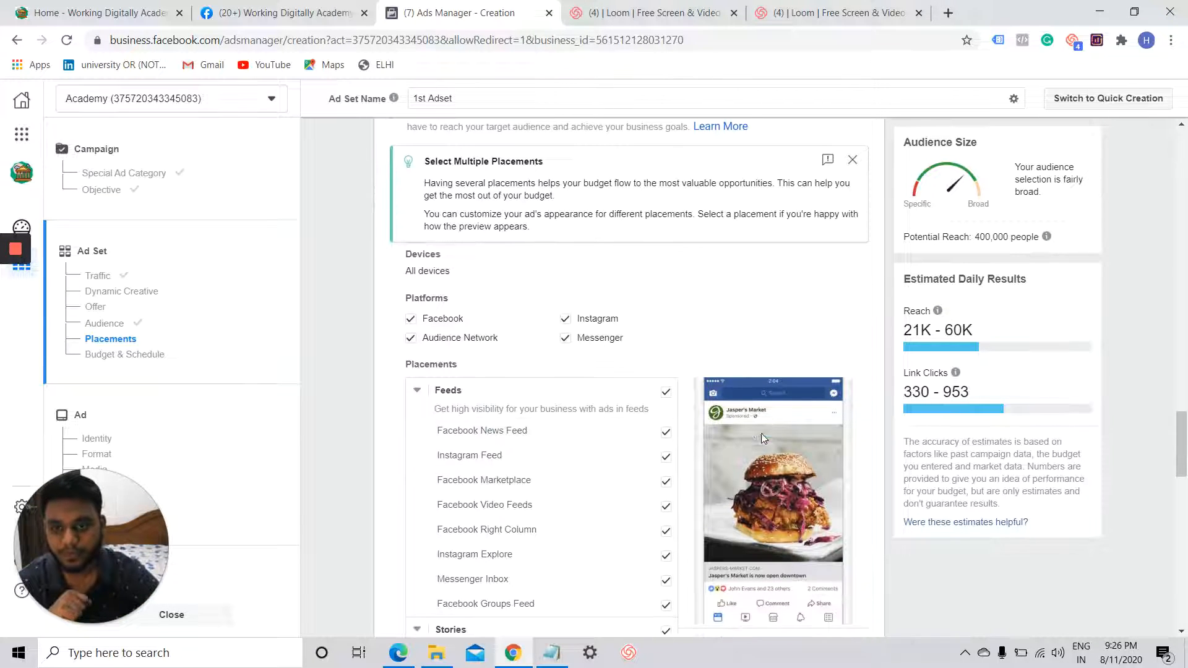
scroll(760, 437, "down", 2)
scroll(857, 450, "down", 1)
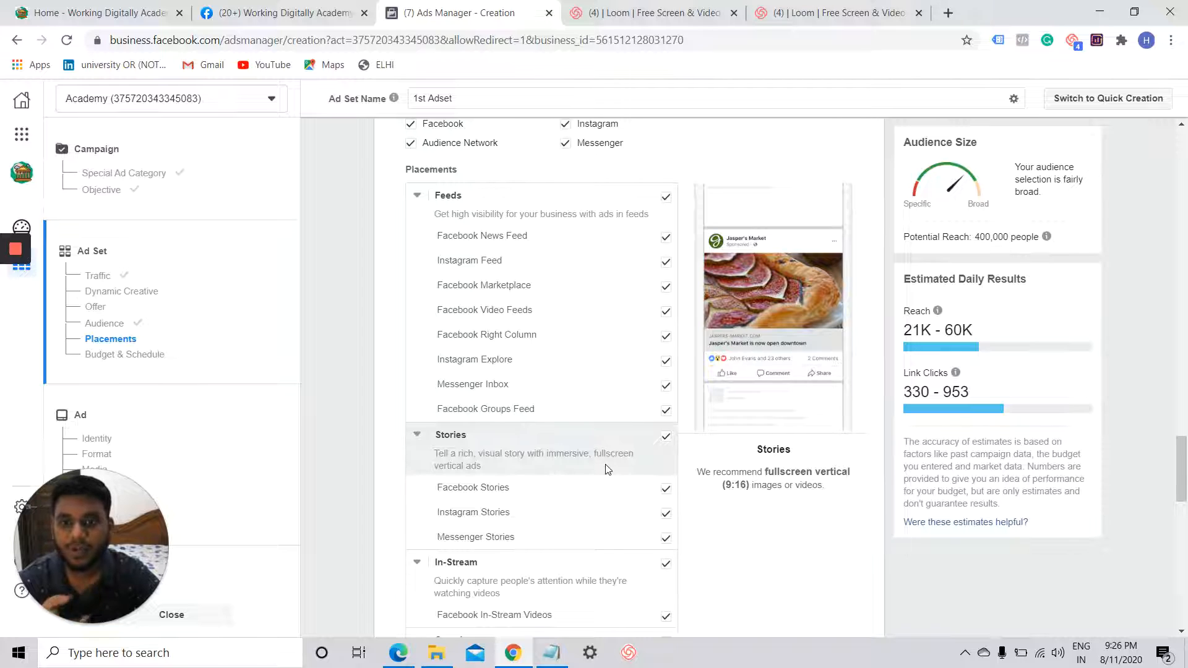
scroll(606, 468, "down", 1)
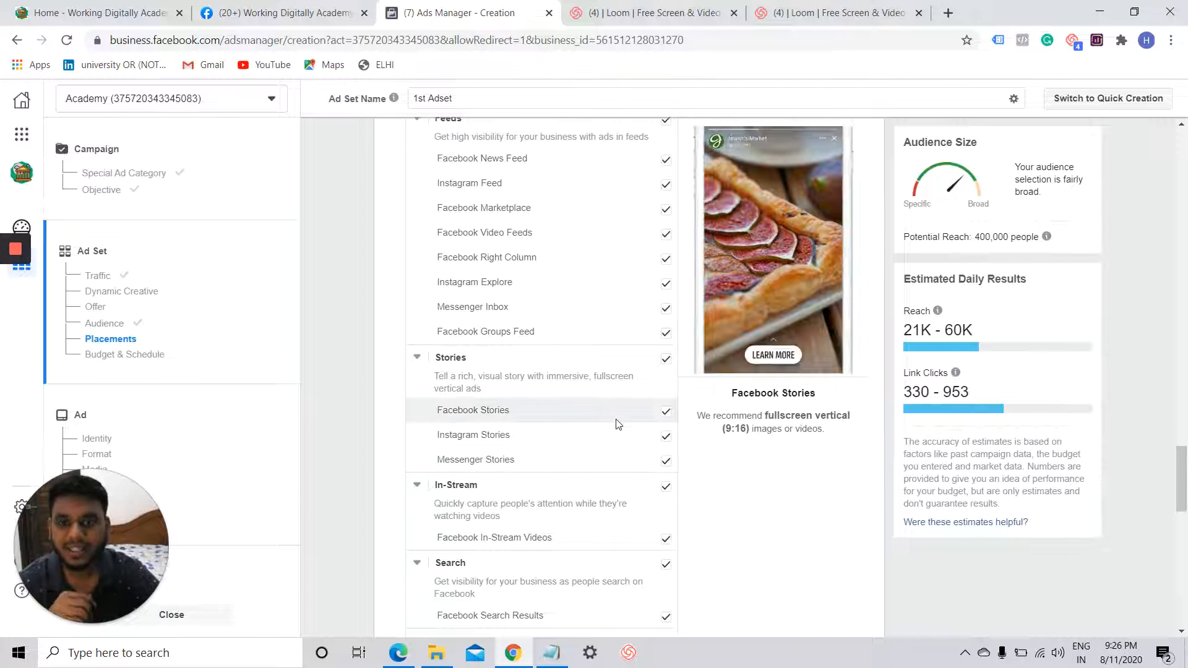
scroll(615, 421, "down", 1)
scroll(609, 556, "down", 1)
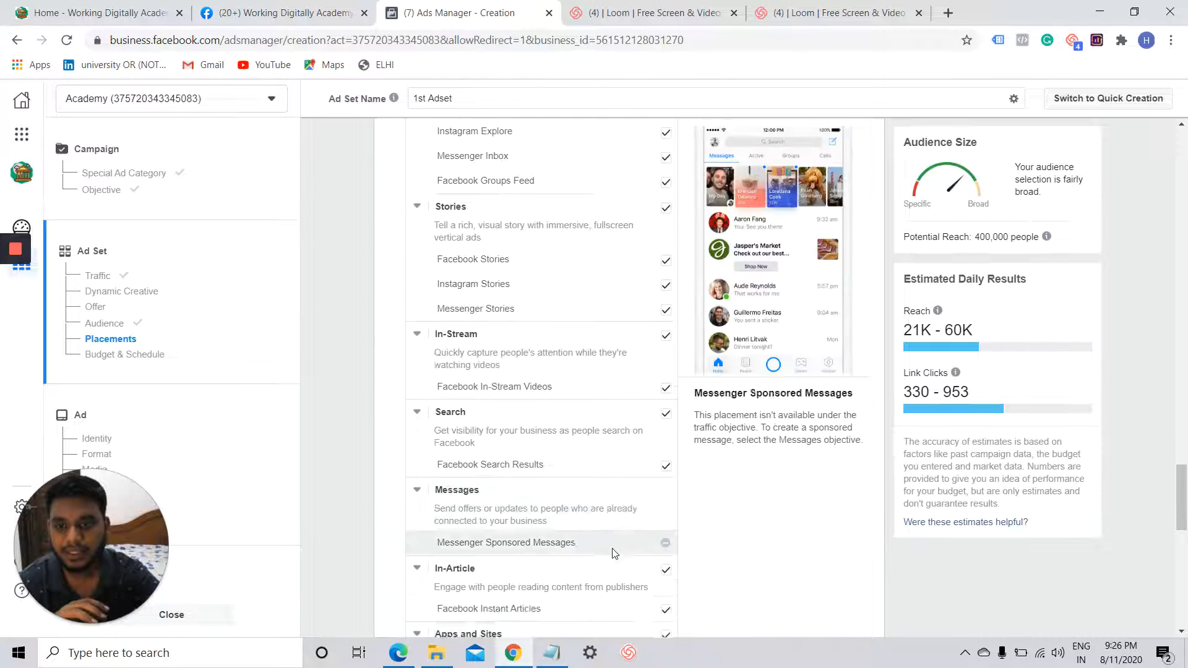
scroll(613, 547, "down", 3)
scroll(615, 548, "up", 4)
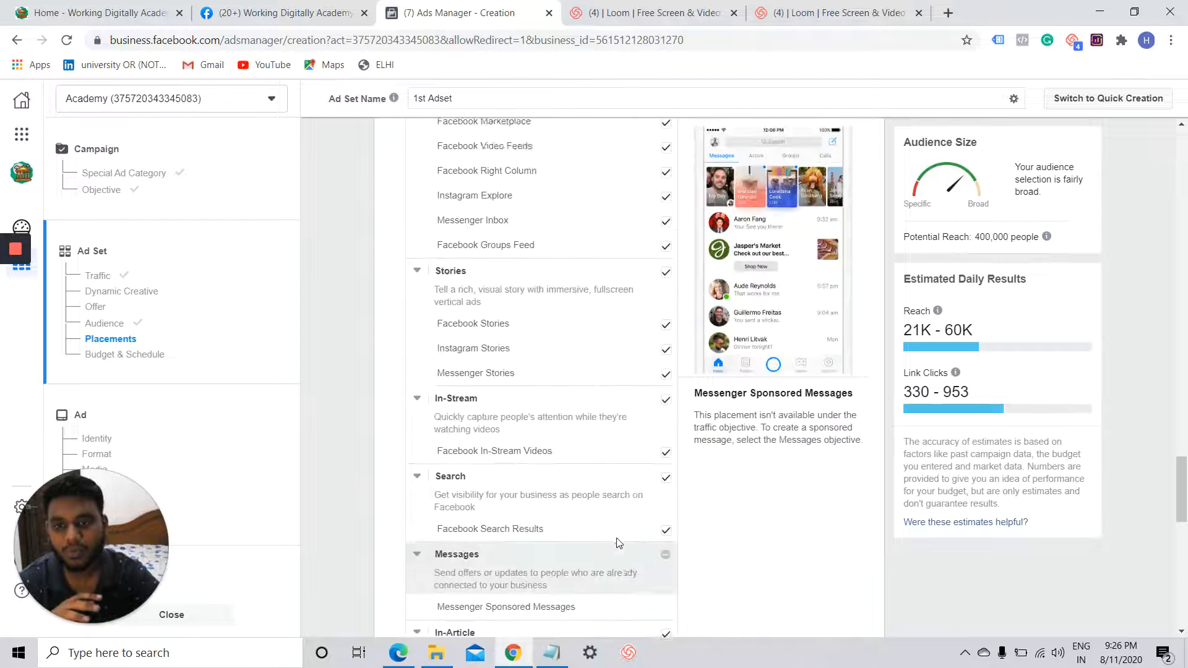
scroll(617, 543, "up", 2)
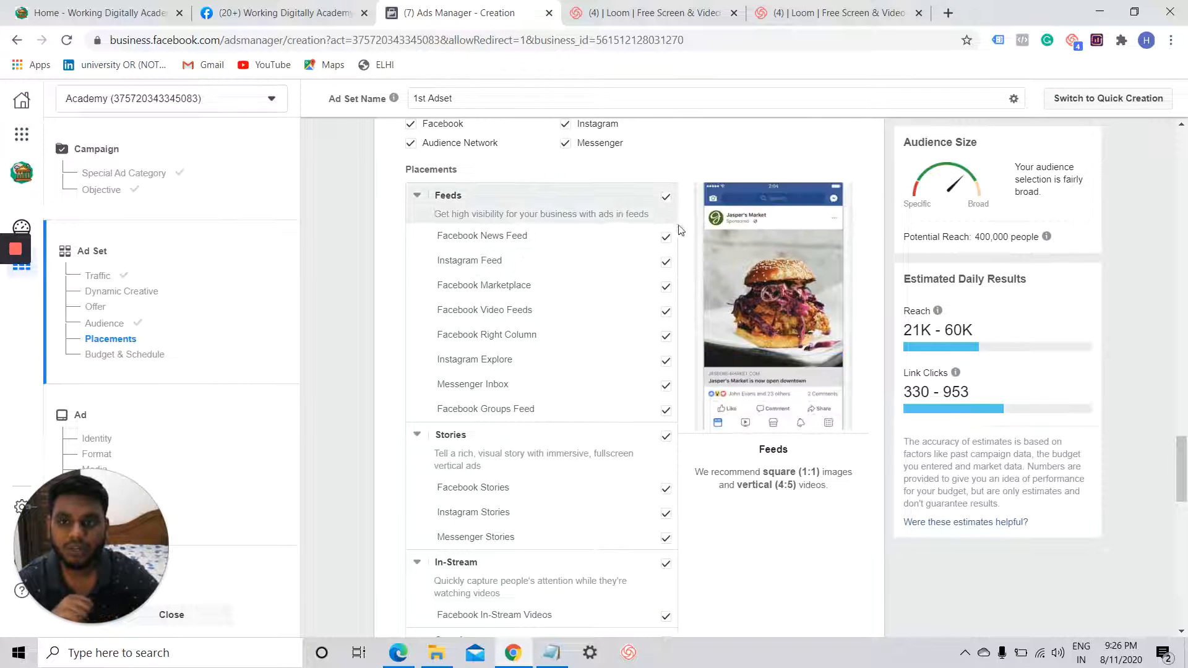
Deselect Facebook Marketplace, Video Feeds, Right Column, Instagram Explore, Messenger Inbox and Facebook Groups Feed, keeping Facebook News Feed and Instagram Feed
left_click(666, 287)
left_click(665, 313)
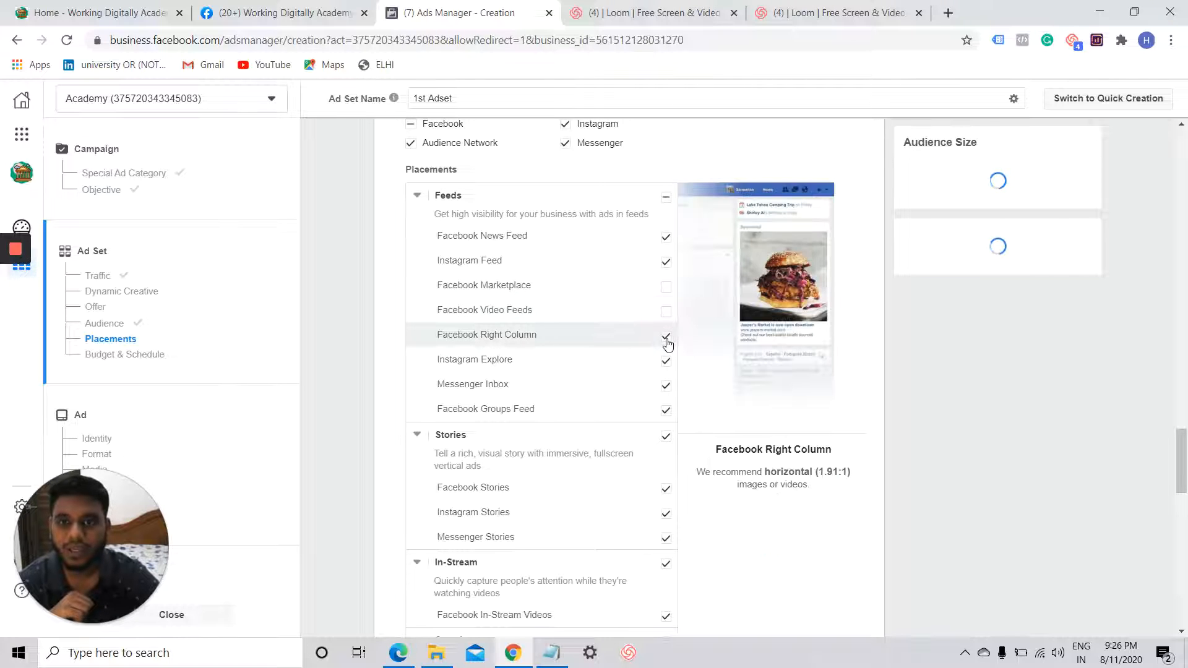
left_click(666, 338)
left_click(665, 362)
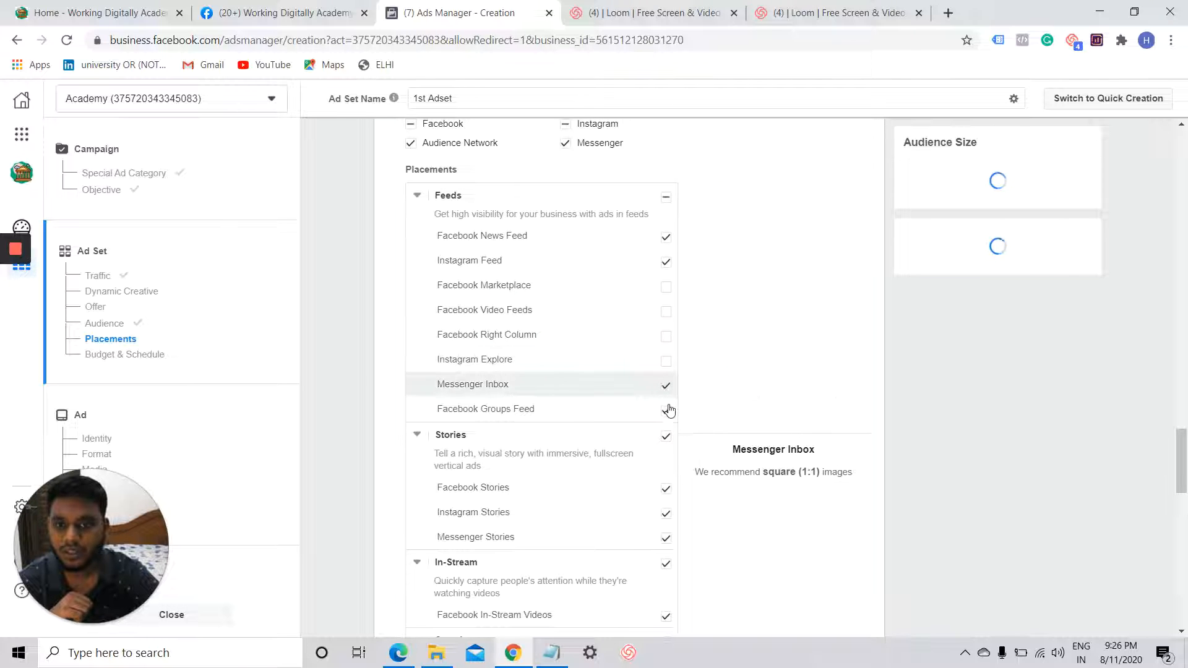
left_click(666, 410)
Deselect all Stories, In-Stream, Search, In-Article, and Apps and Sites placements
scroll(666, 410, "down", 3)
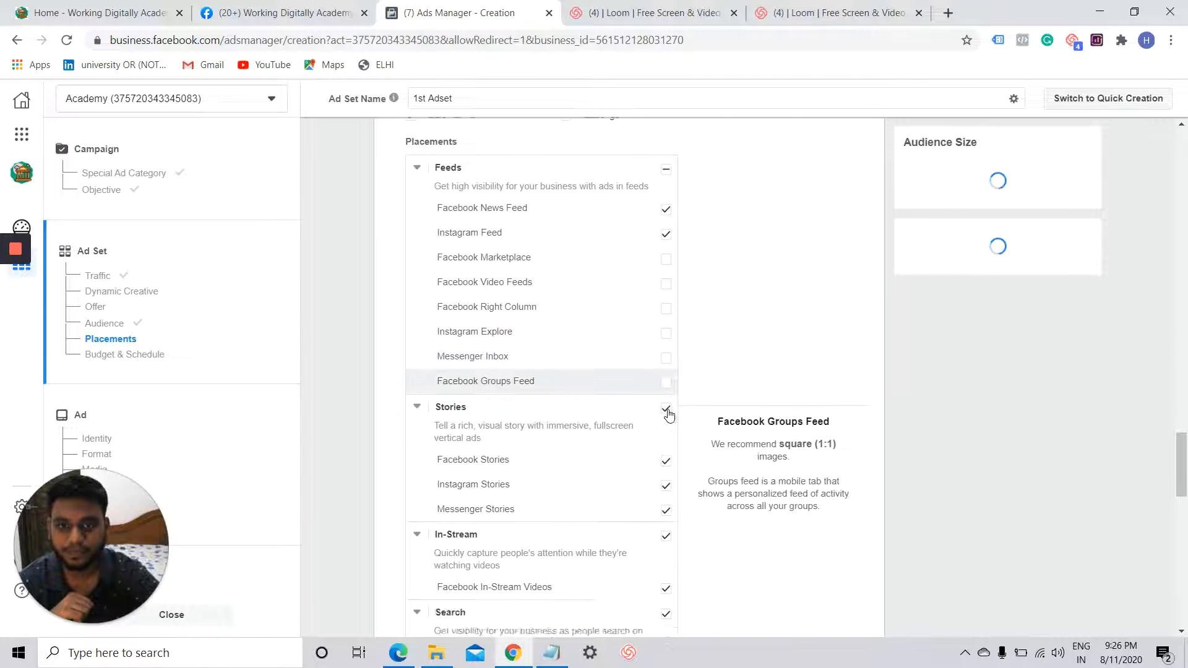
left_click(665, 285)
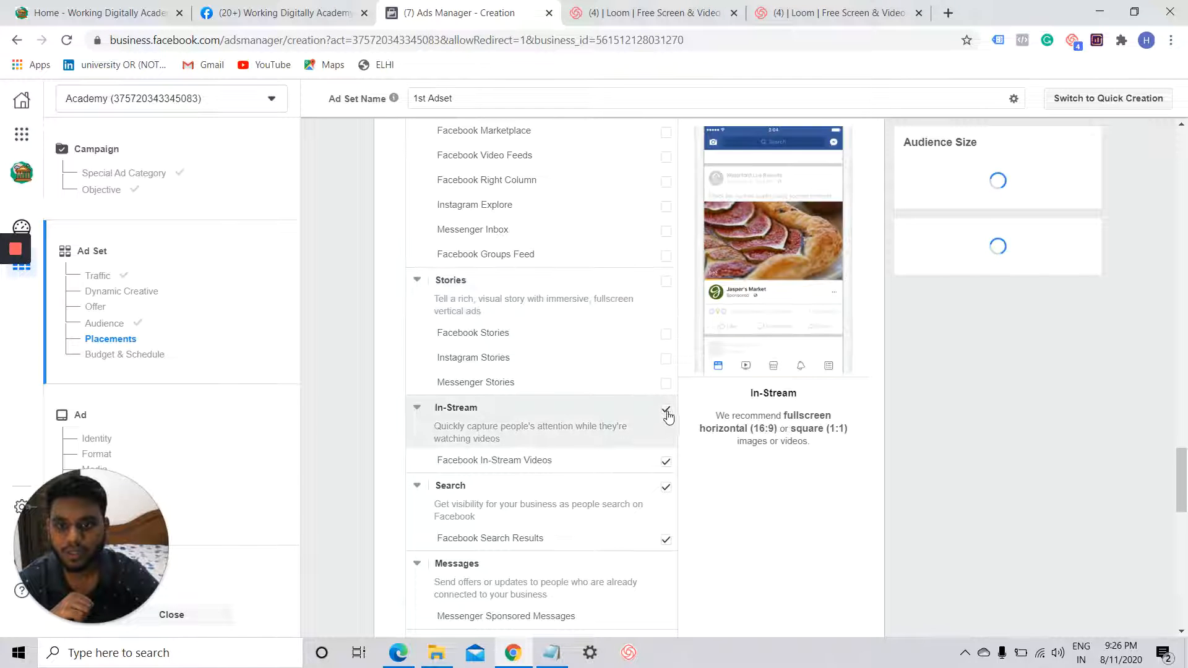
left_click(665, 409)
scroll(674, 438, "down", 3)
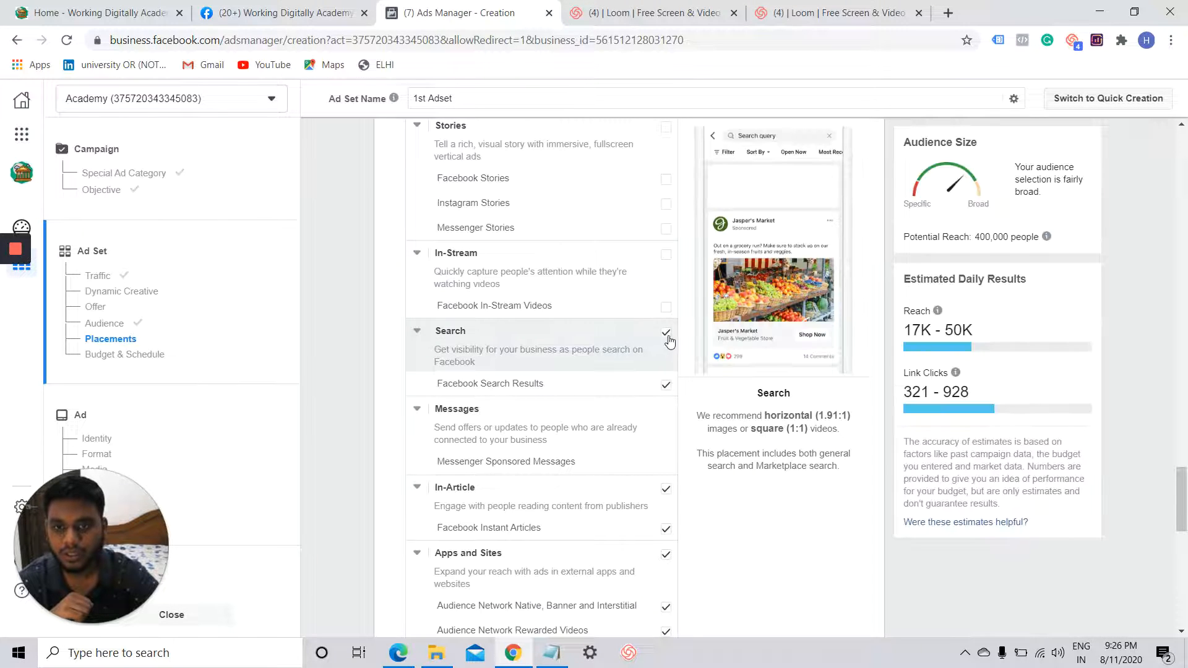
left_click(665, 379)
scroll(666, 470, "down", 1)
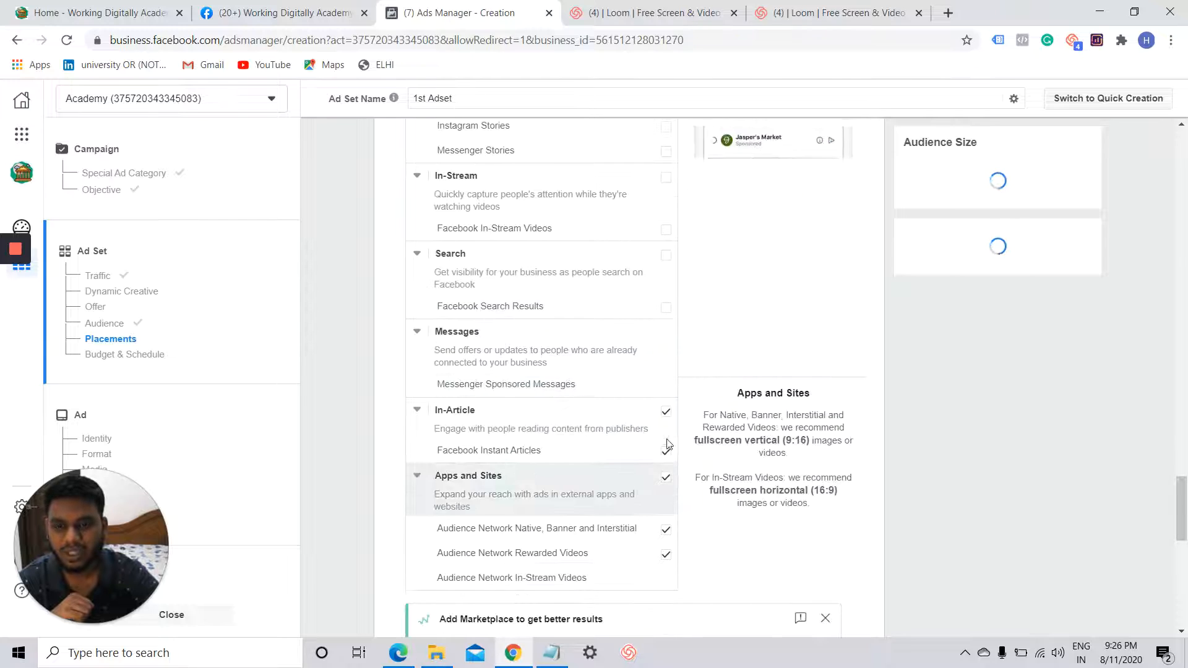
left_click(666, 412)
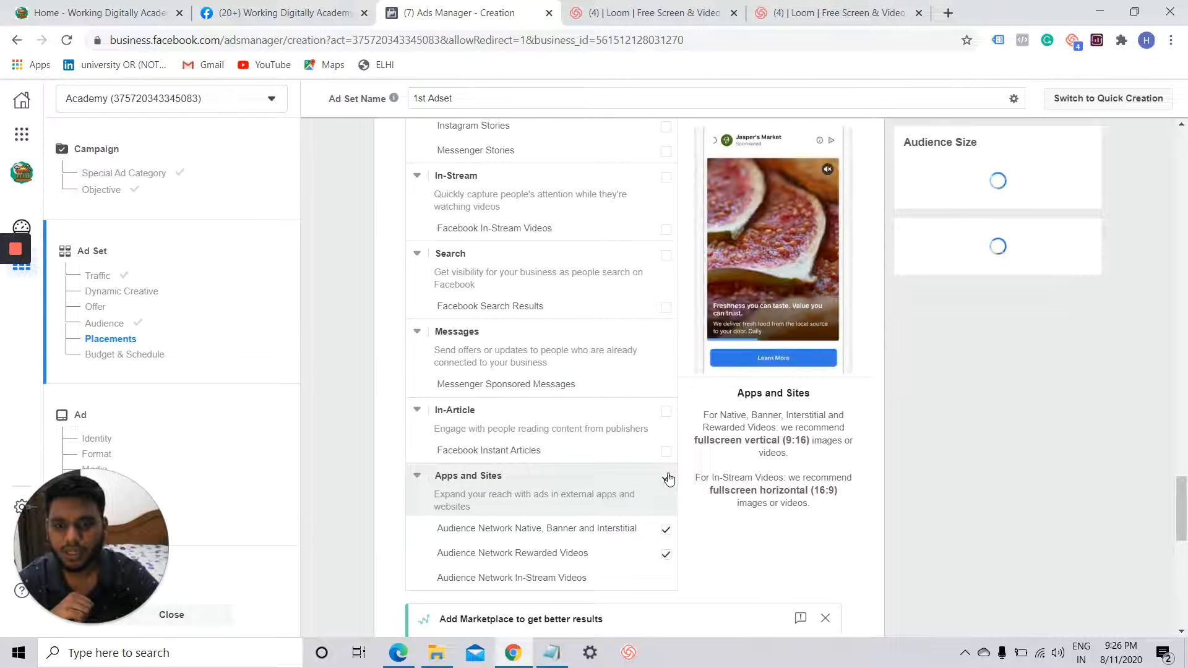
left_click(666, 477)
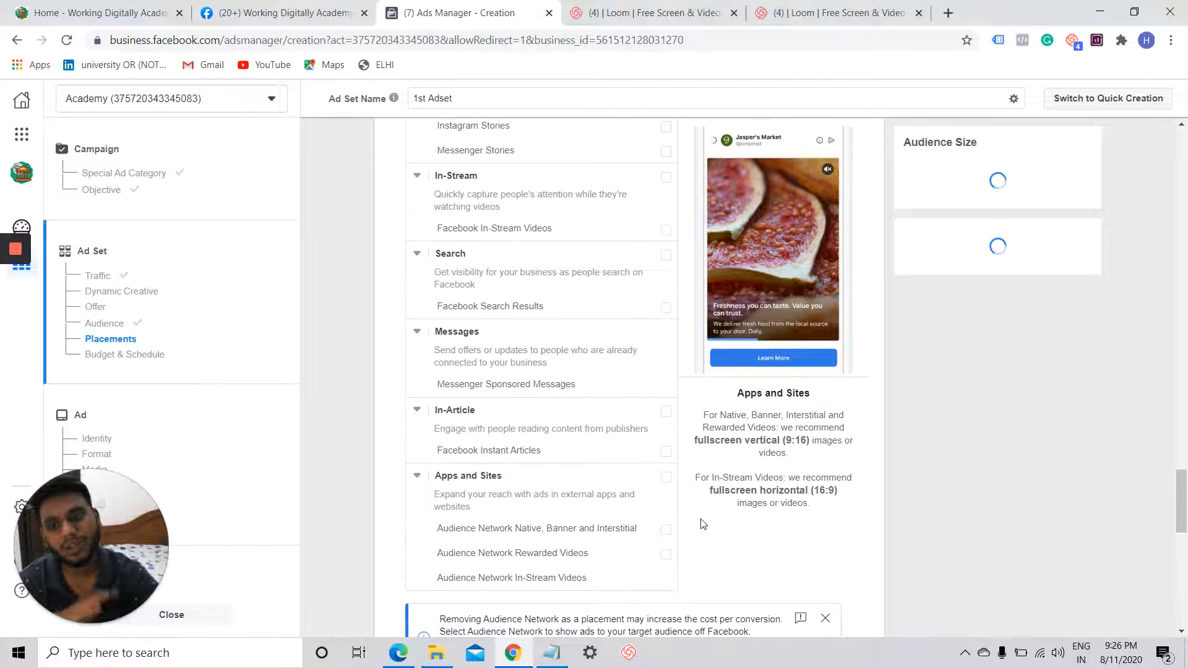
Reveal the additional placement options and restrict the specific mobile devices to Android Devices Only
scroll(701, 523, "up", 7)
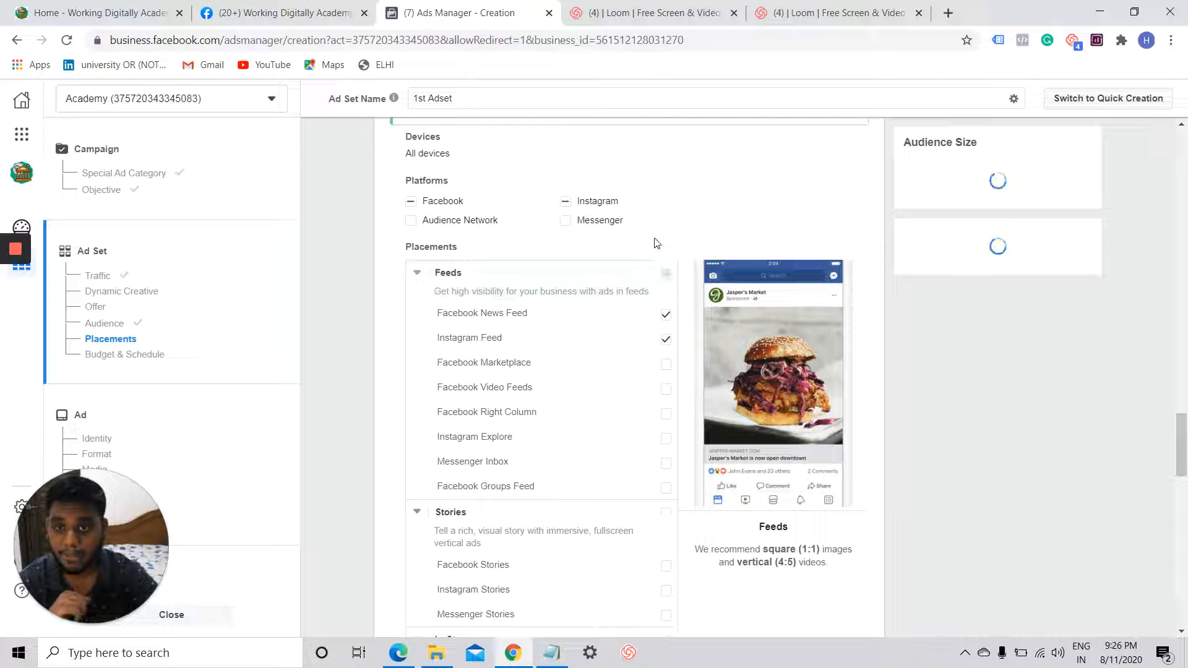
scroll(660, 251, "down", 3)
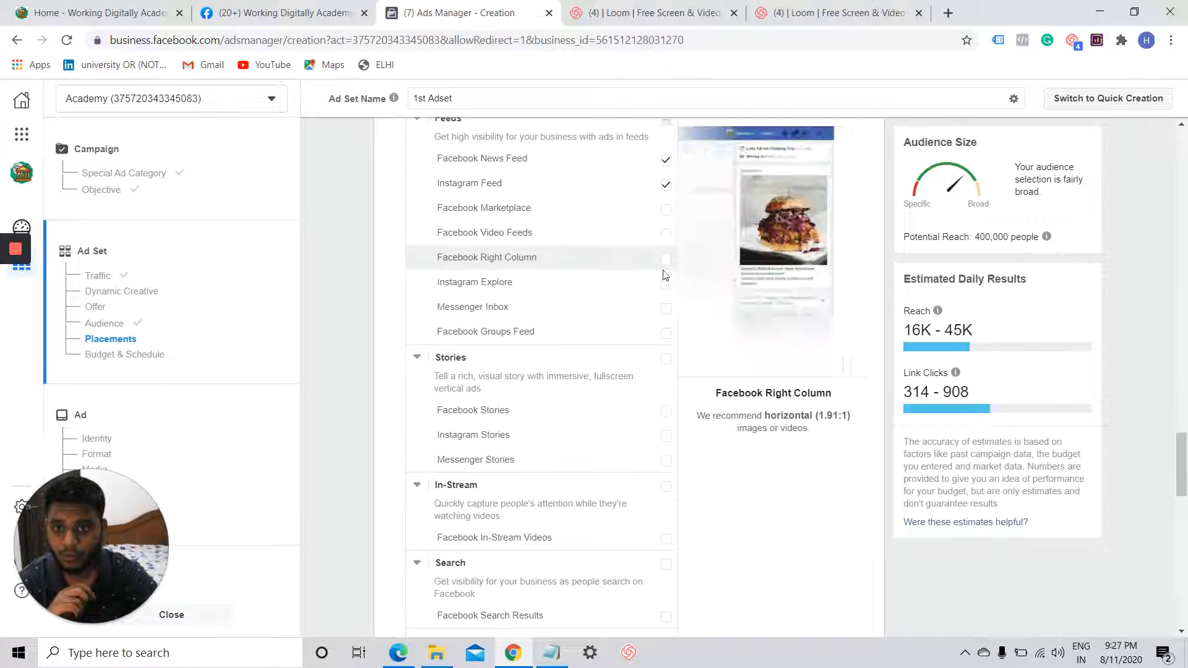
scroll(628, 450, "down", 5)
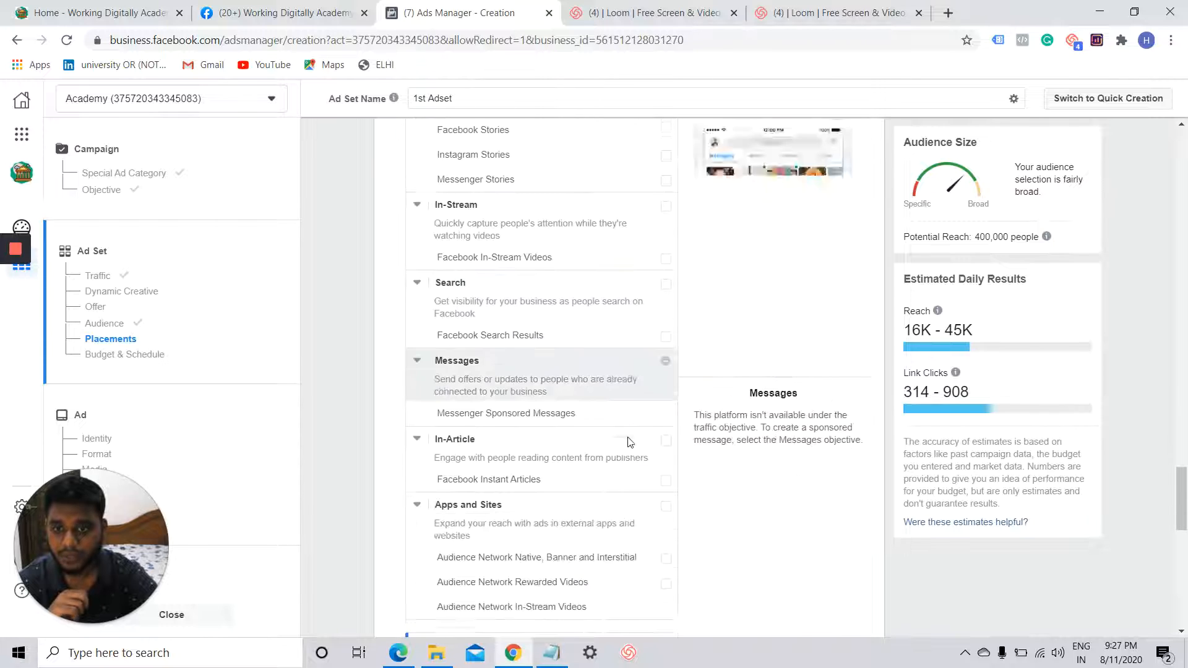
scroll(711, 467, "down", 5)
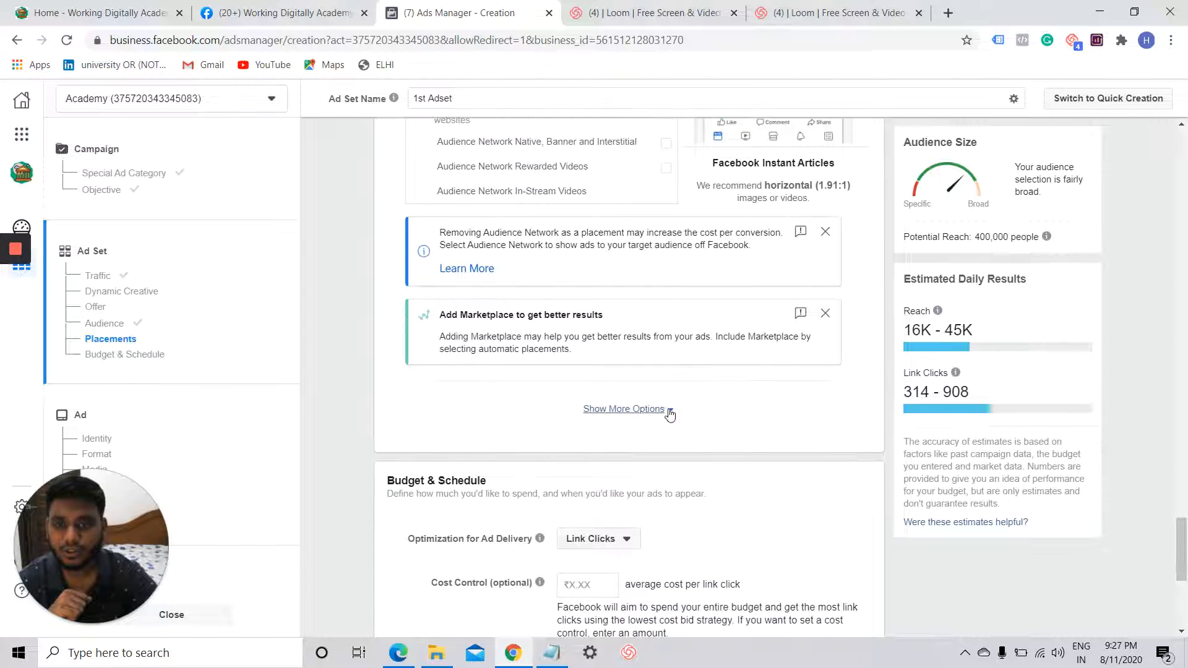
left_click(667, 409)
scroll(746, 470, "down", 3)
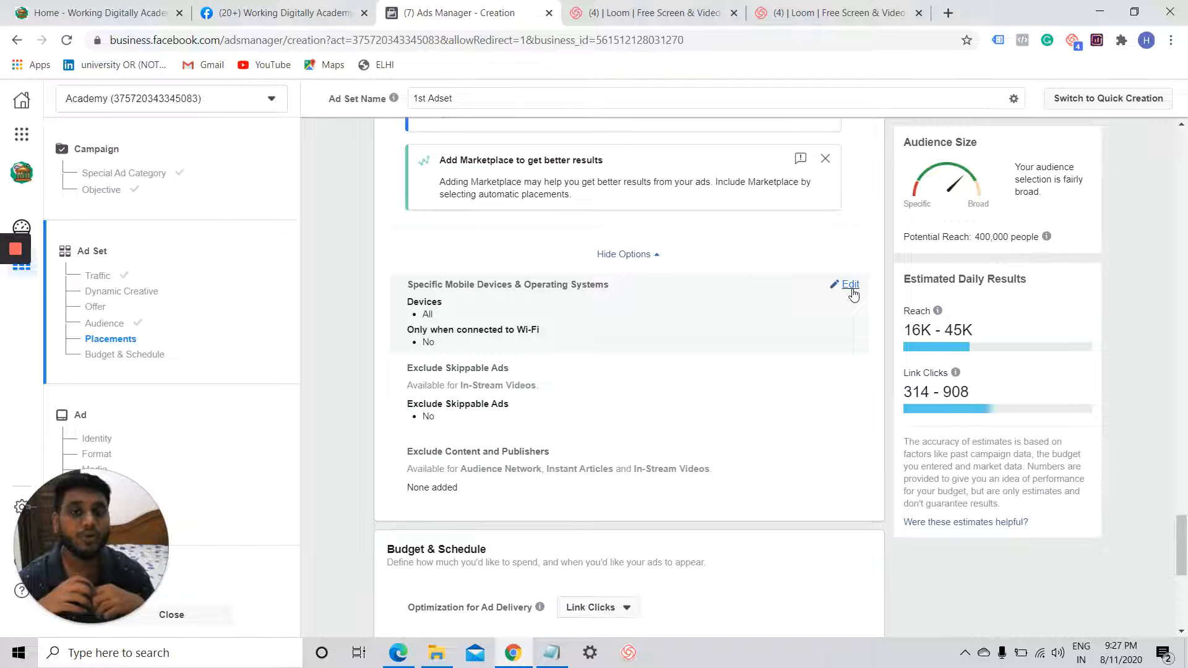
left_click(852, 286)
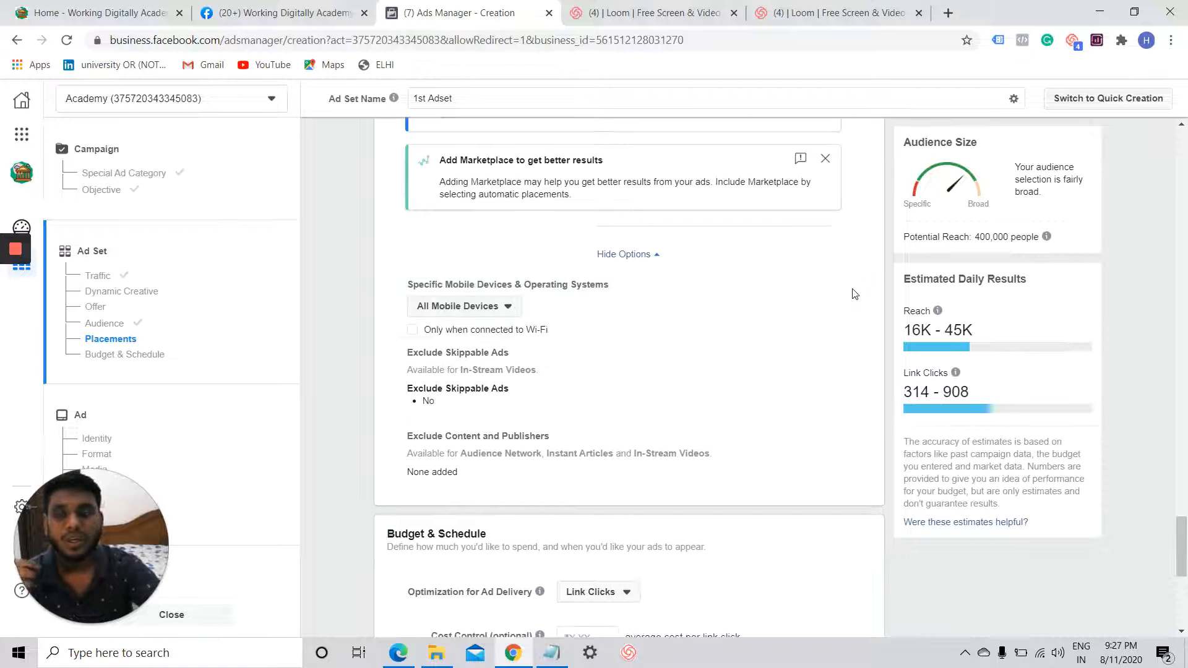
left_click(458, 305)
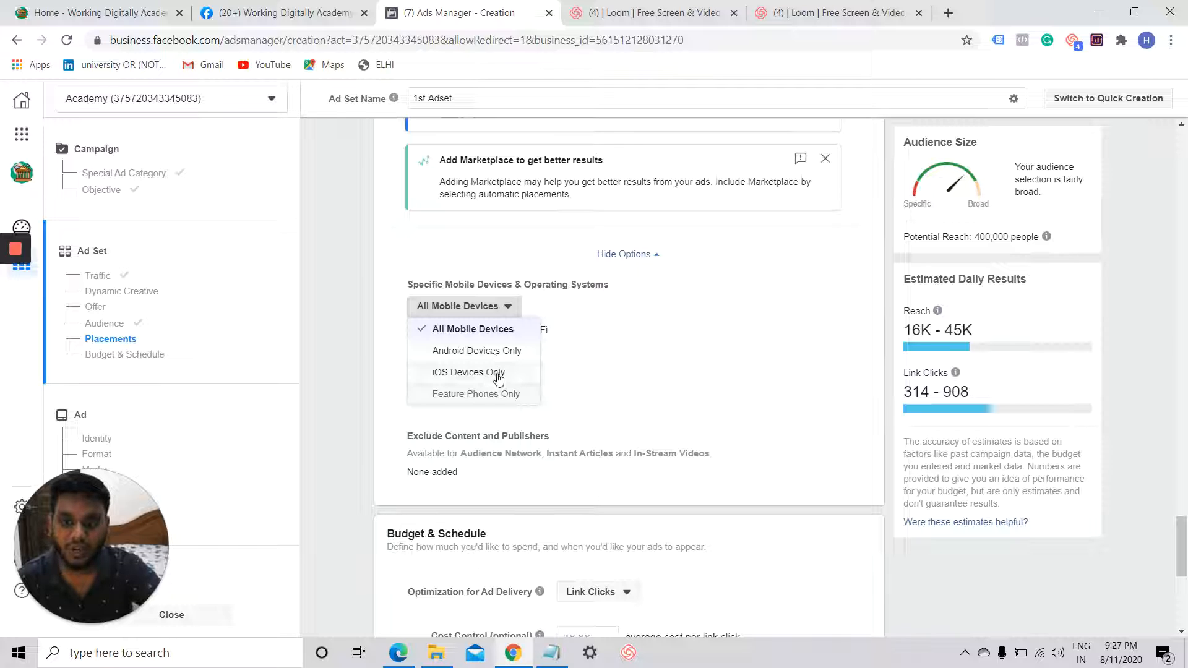
left_click(498, 350)
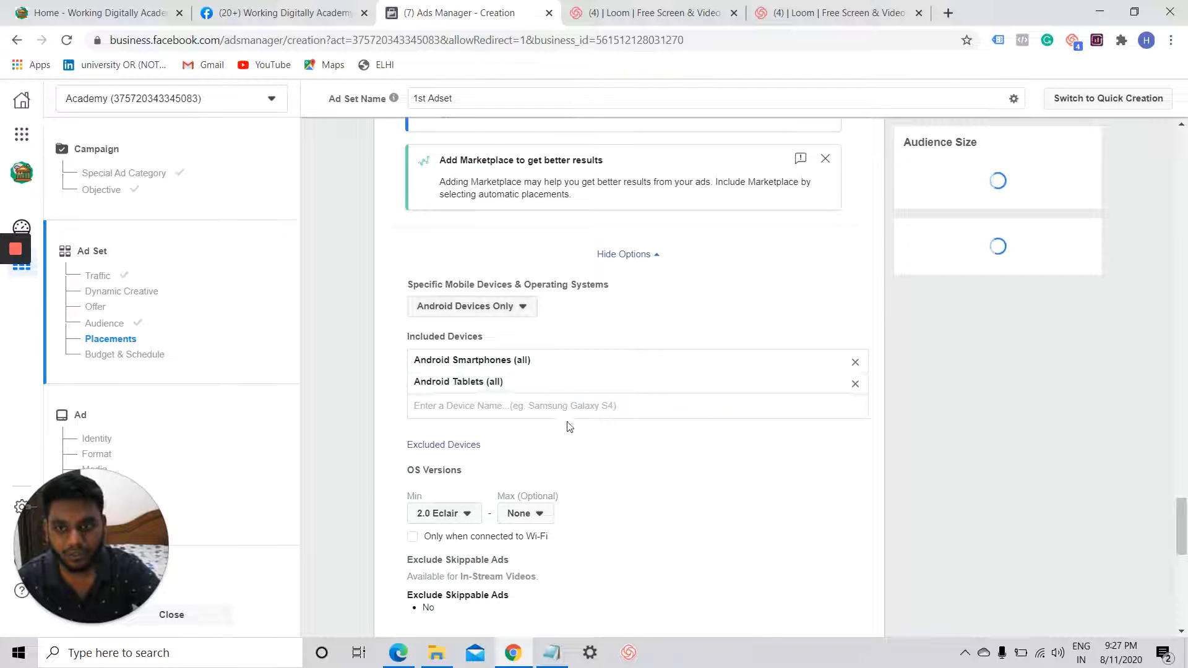
Include Oneplus 7 Pro as the targeted Android device and remove Android Tablets (all) from the included devices
left_click(580, 406)
type("o")
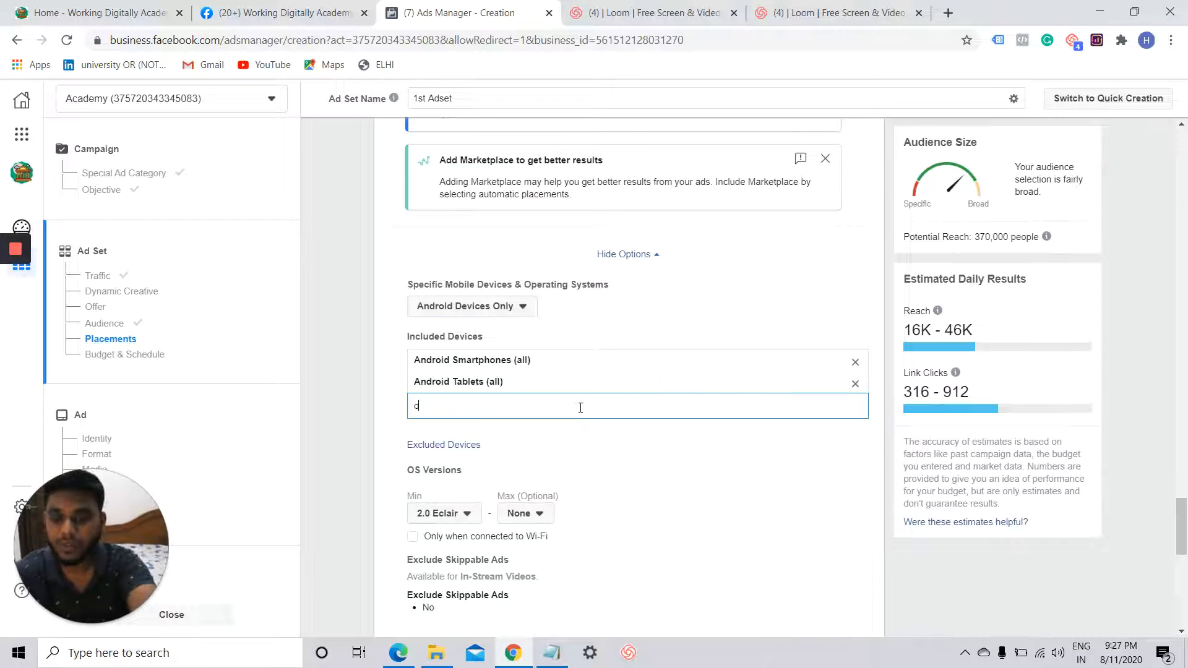
type("ne plus")
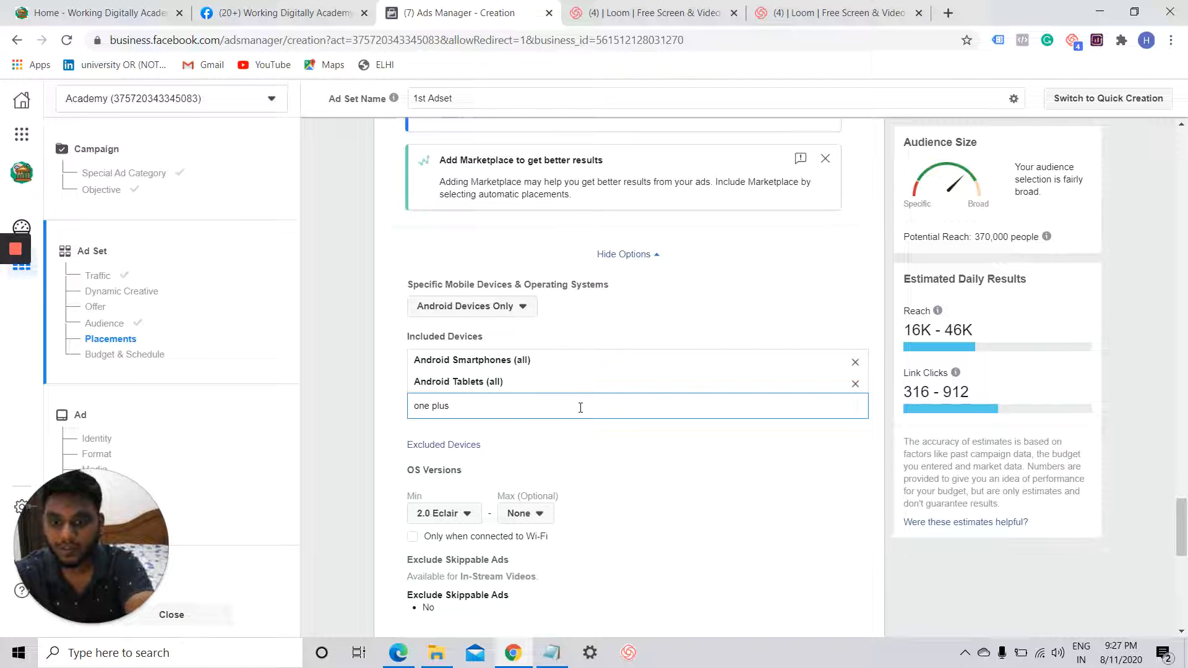
key("BackSpace")
key("BackSpace")
key("BackSpace")
key("BackSpace")
key("BackSpace")
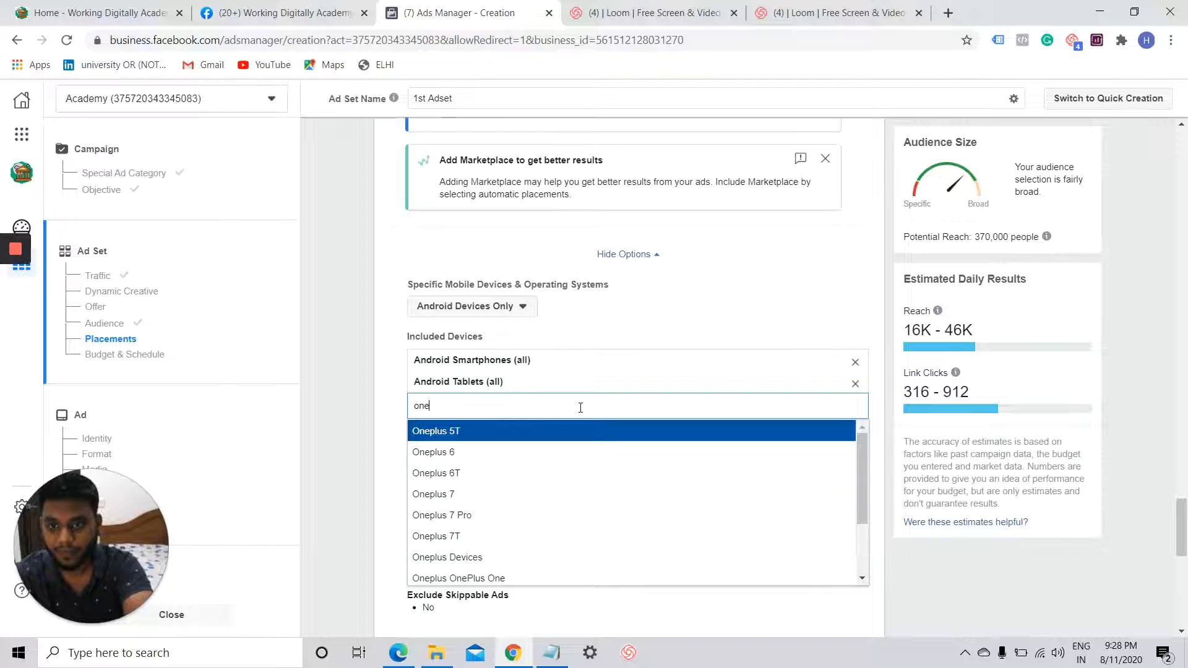
left_click(536, 516)
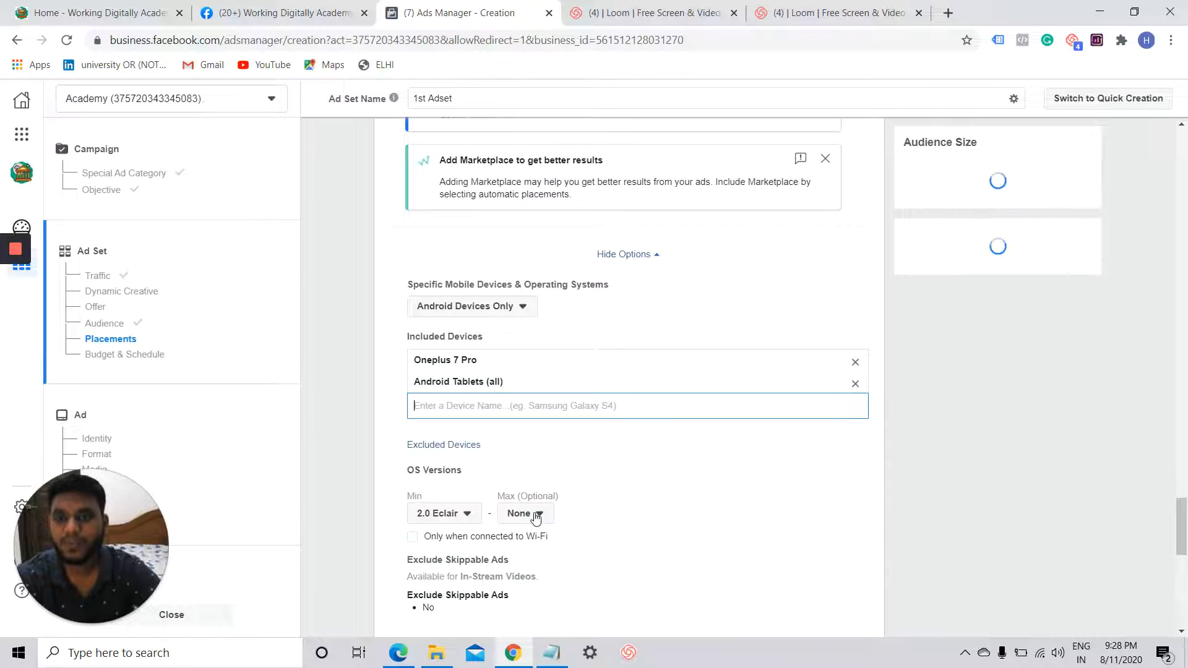
left_click(854, 384)
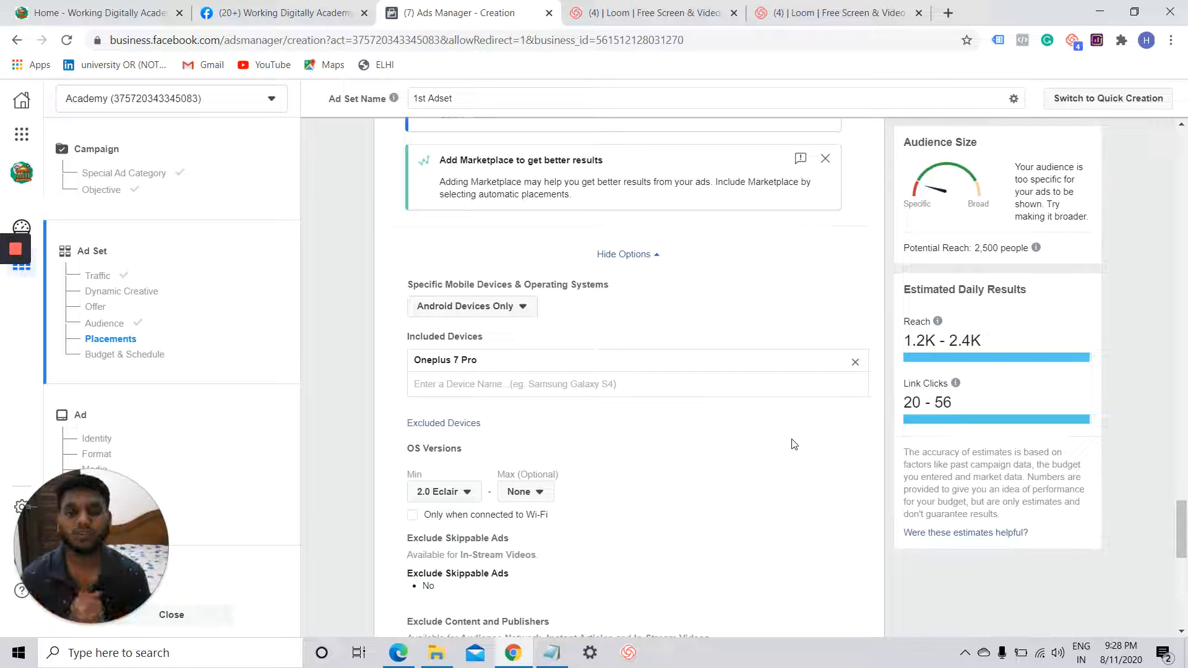
Clear the Oneplus 7 Pro restriction by targeting All Mobile Devices, only when connected to Wi-Fi
left_click(854, 362)
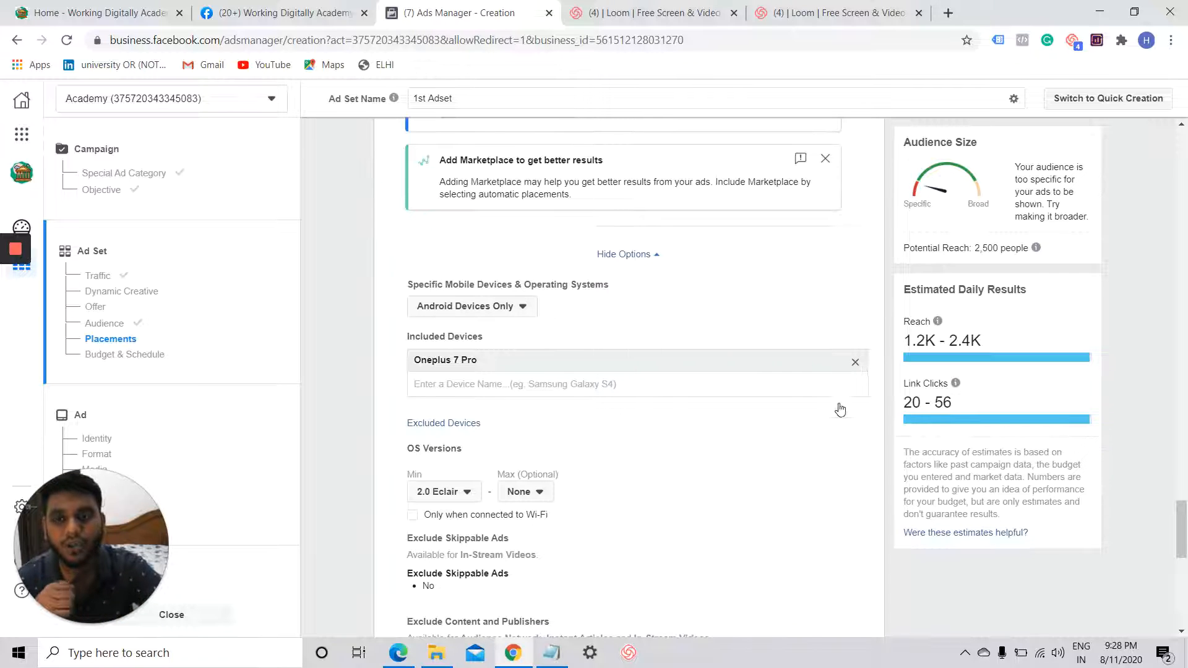
left_click(524, 311)
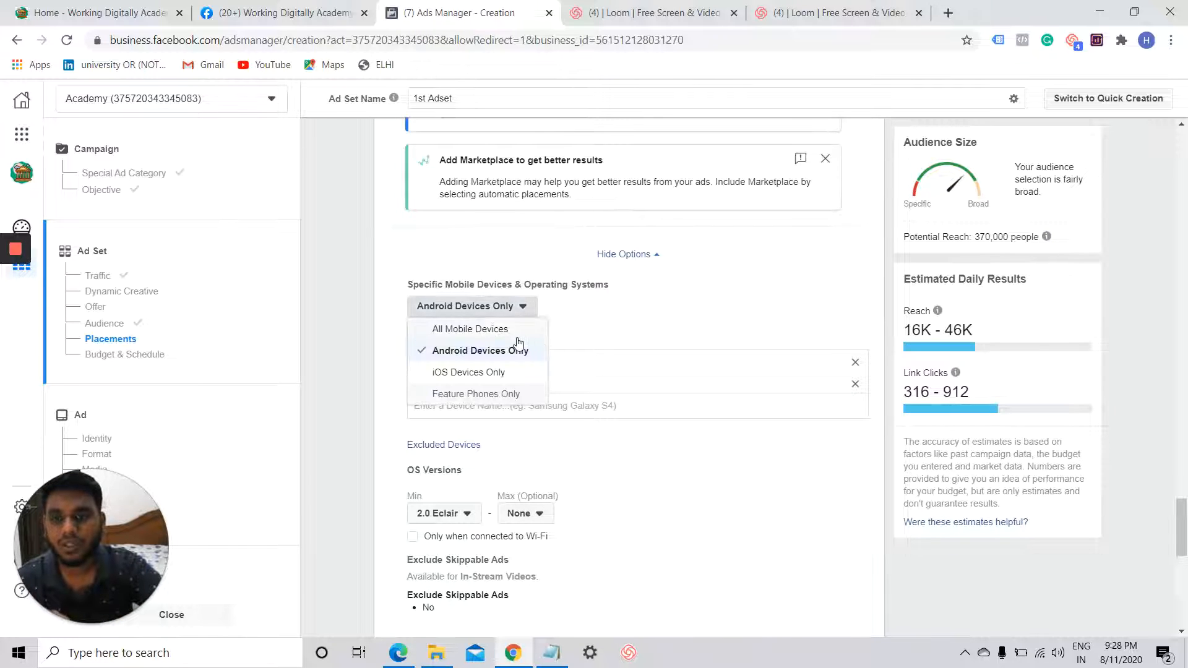
left_click(470, 328)
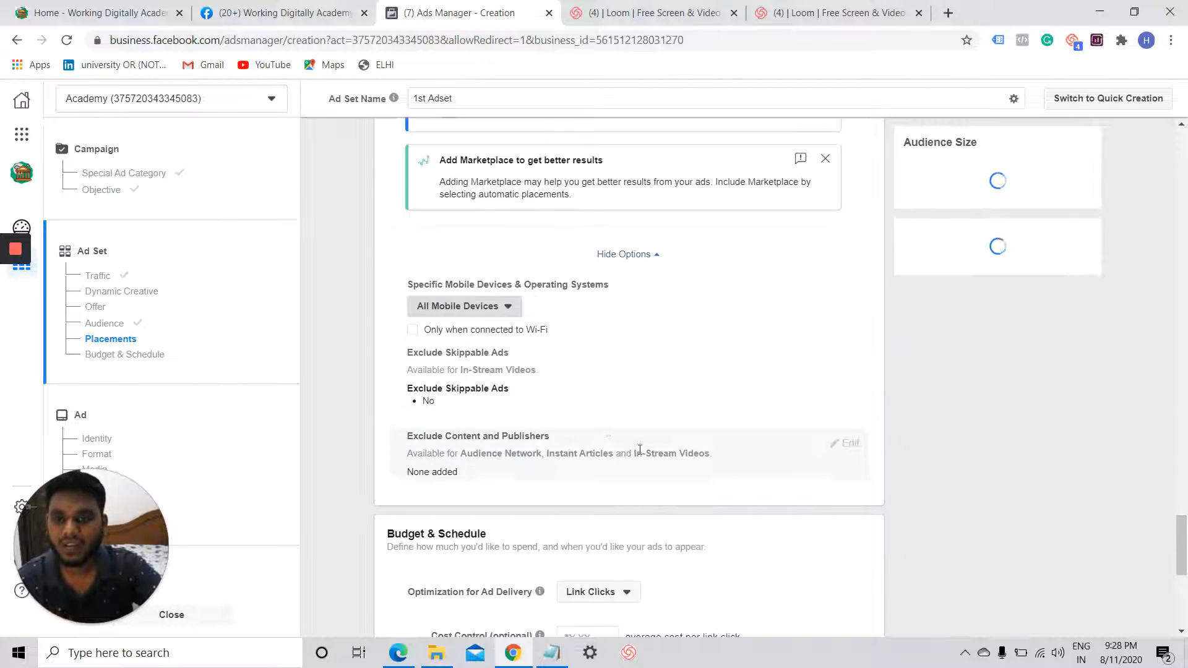
left_click(413, 331)
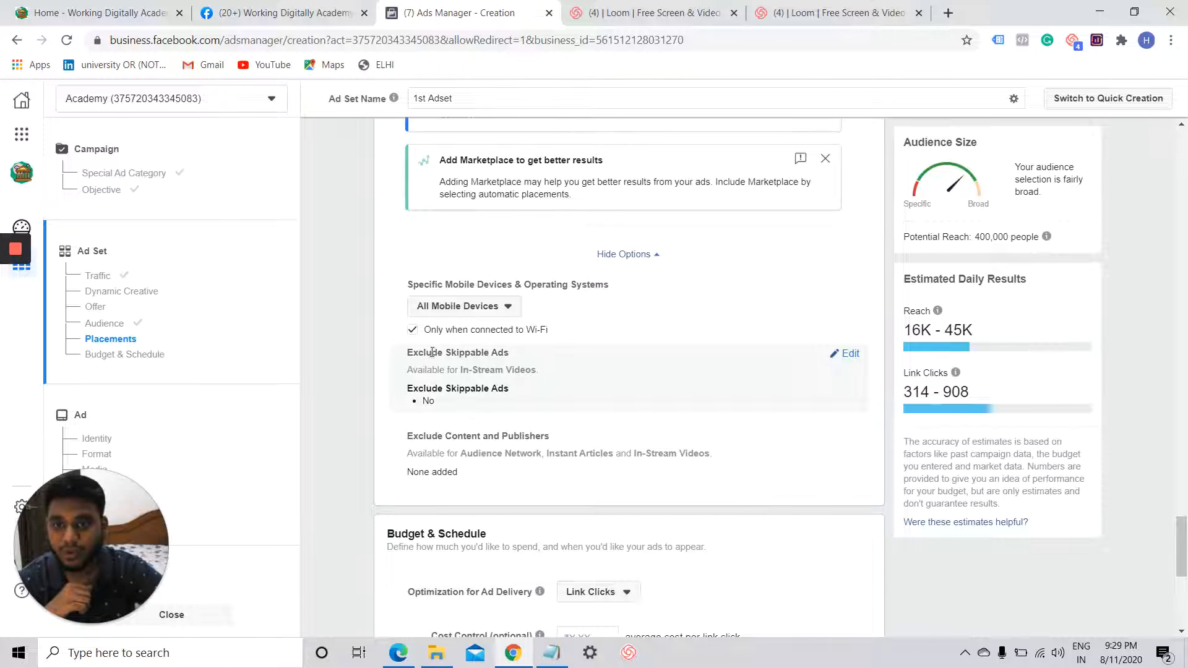
Choose Link Clicks as the optimization for ad delivery and leave the optional cost control empty
scroll(743, 461, "down", 4)
scroll(743, 461, "down", 2)
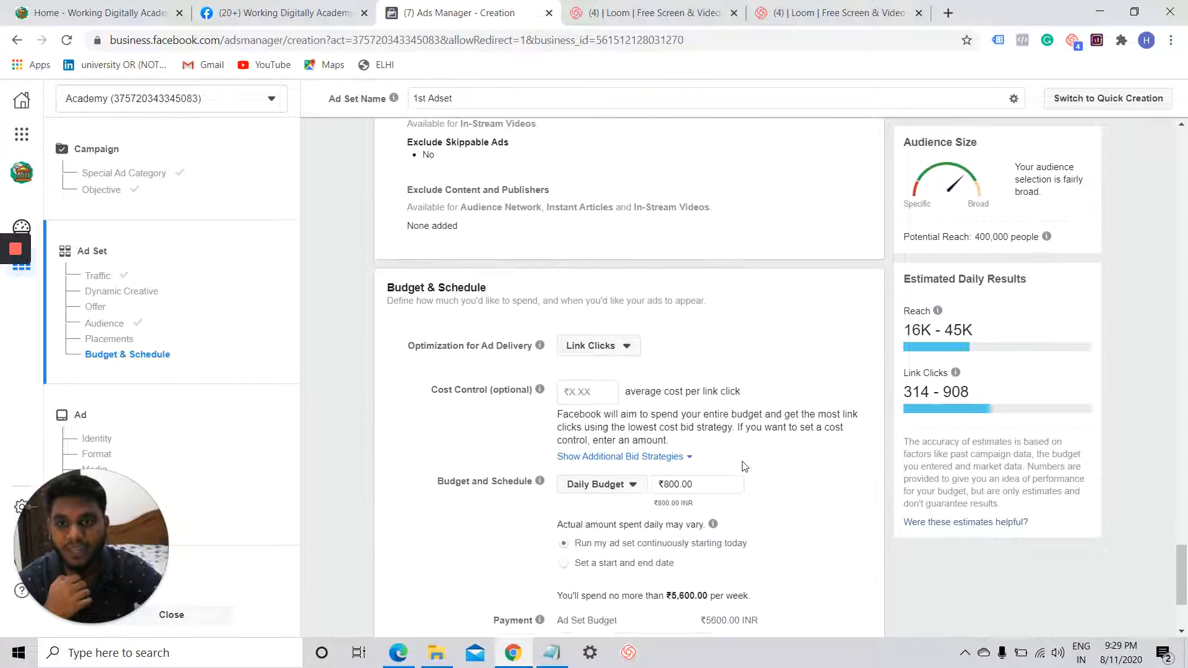
scroll(784, 302, "down", 1)
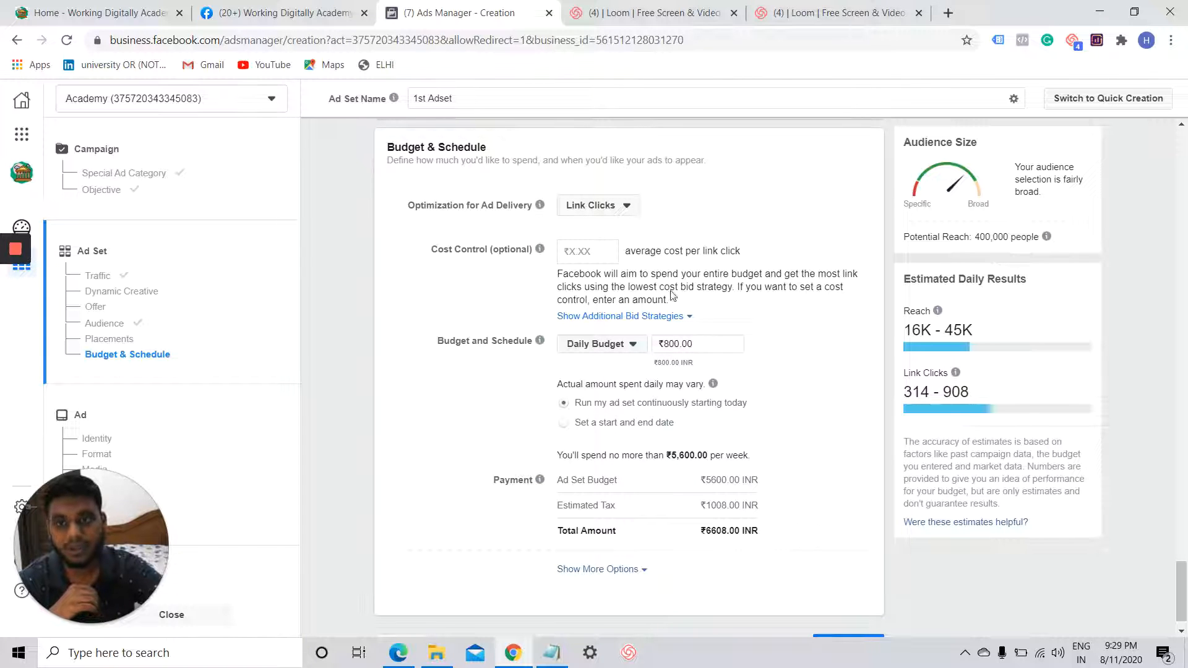
left_click(636, 210)
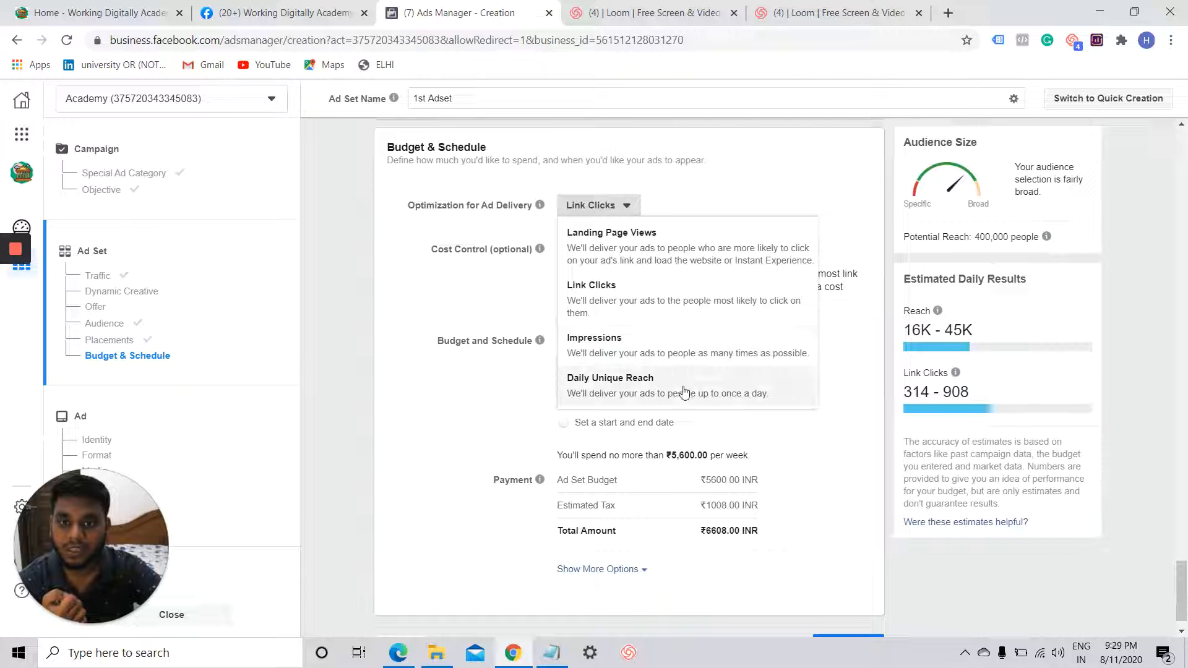
left_click(665, 313)
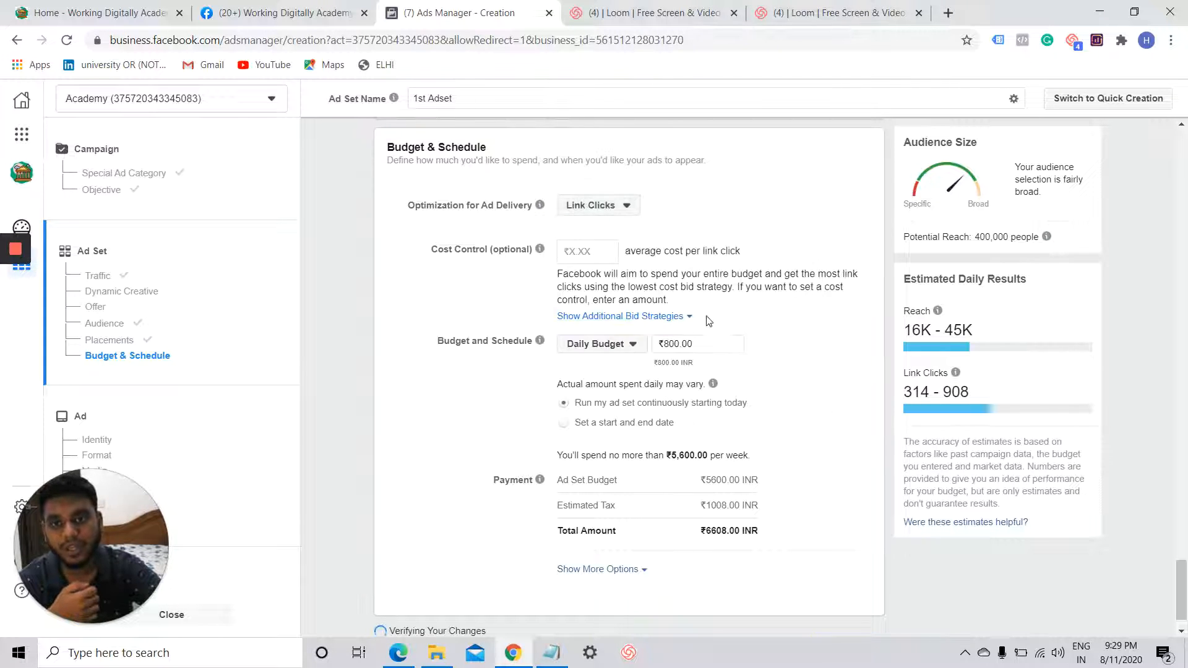
left_click(609, 255)
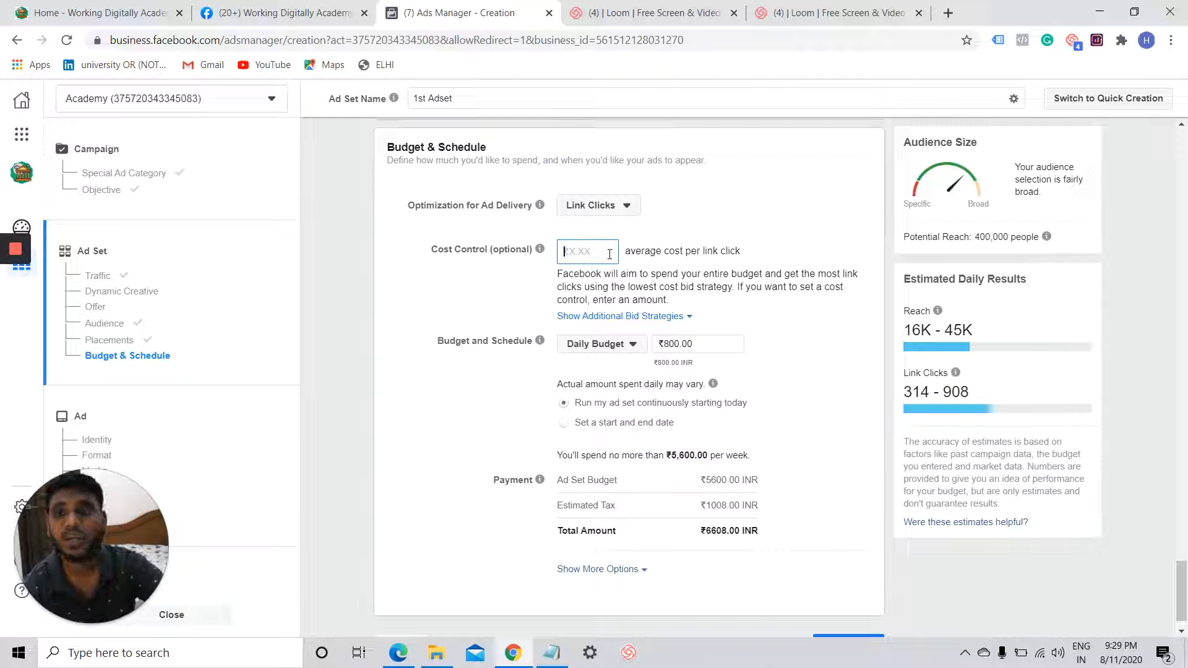
left_click(748, 323)
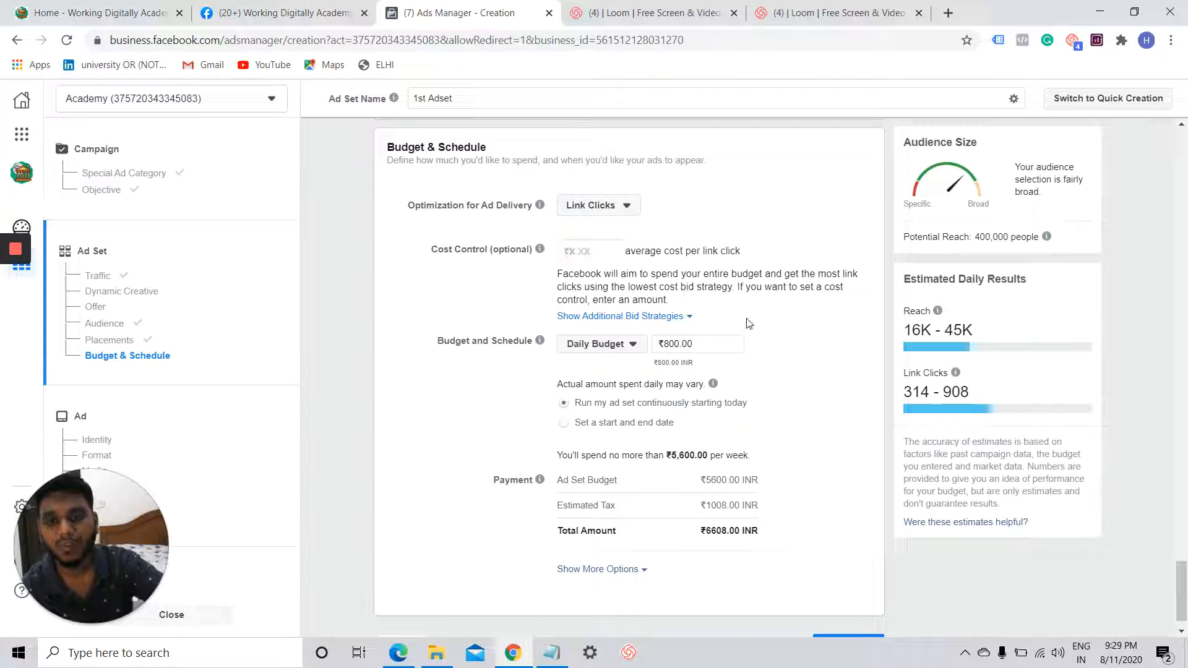
Set the ad set's daily budget to ₹100.00
left_click(665, 344)
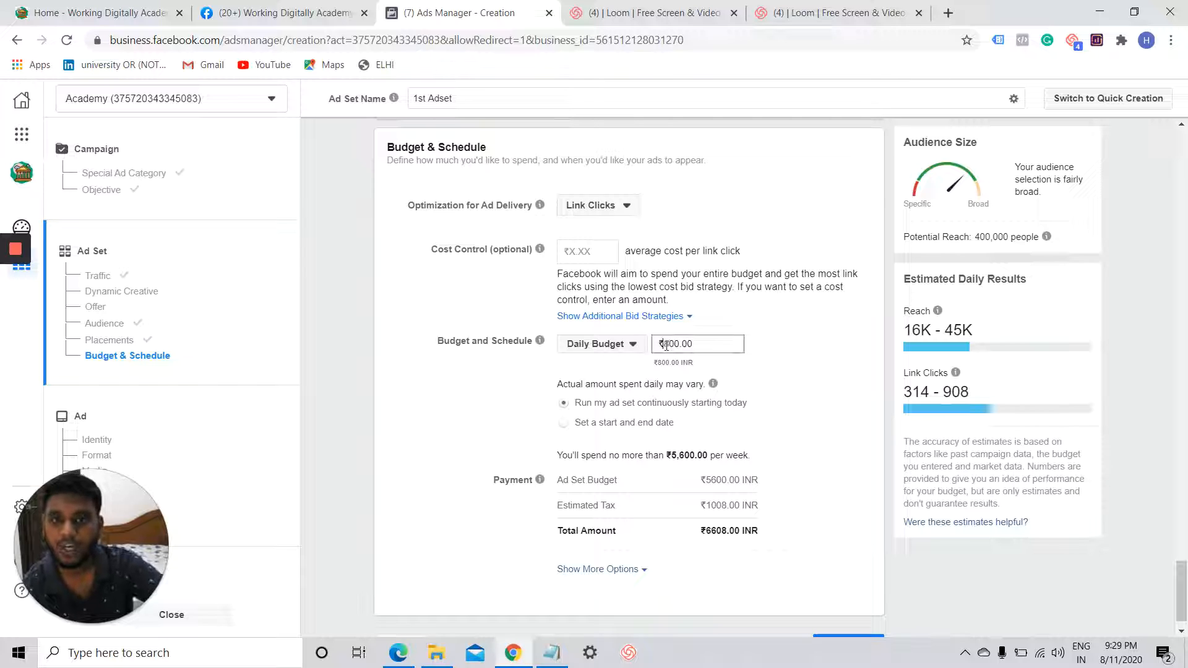
key("BackSpace")
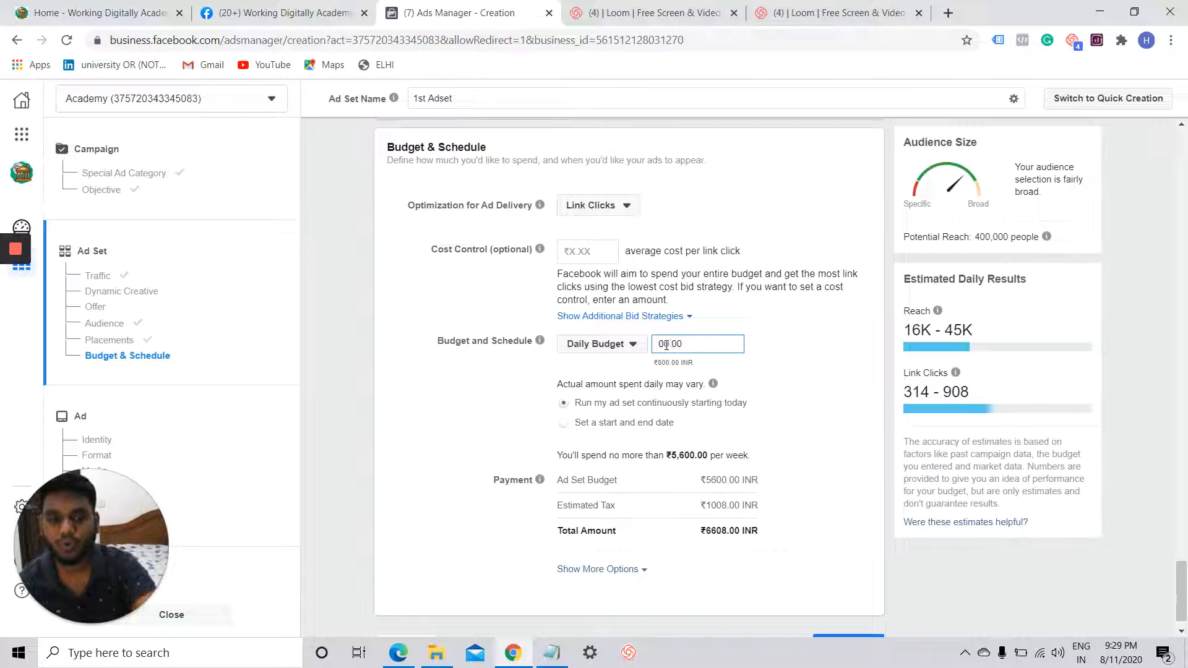
type("1")
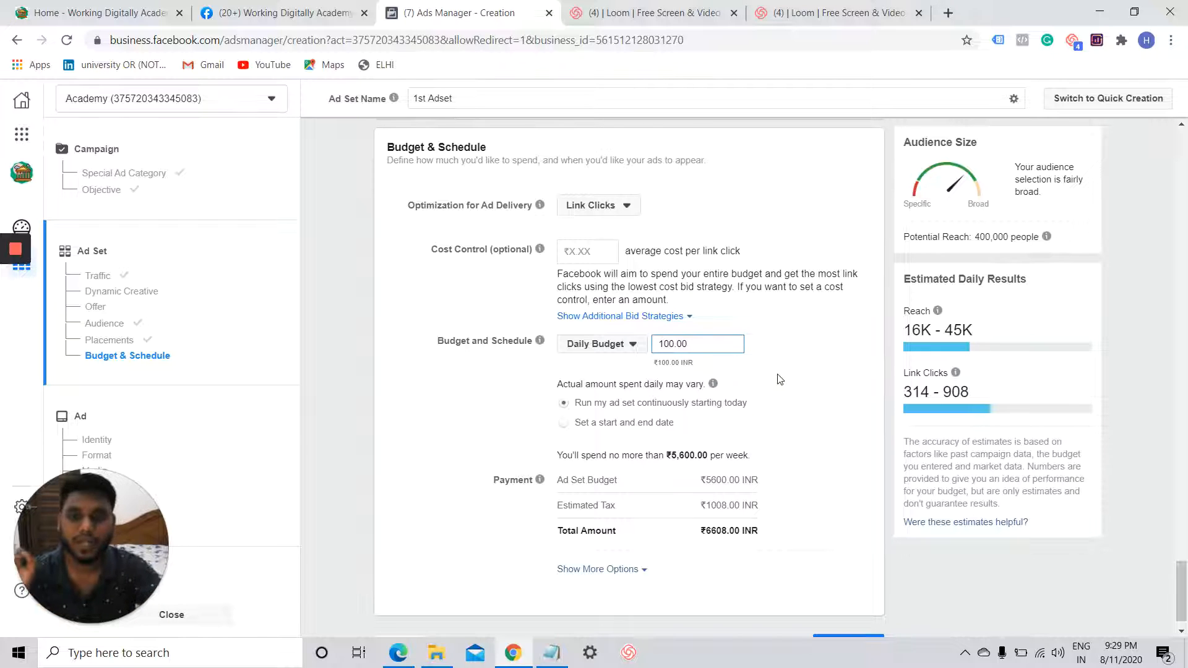
left_click(808, 417)
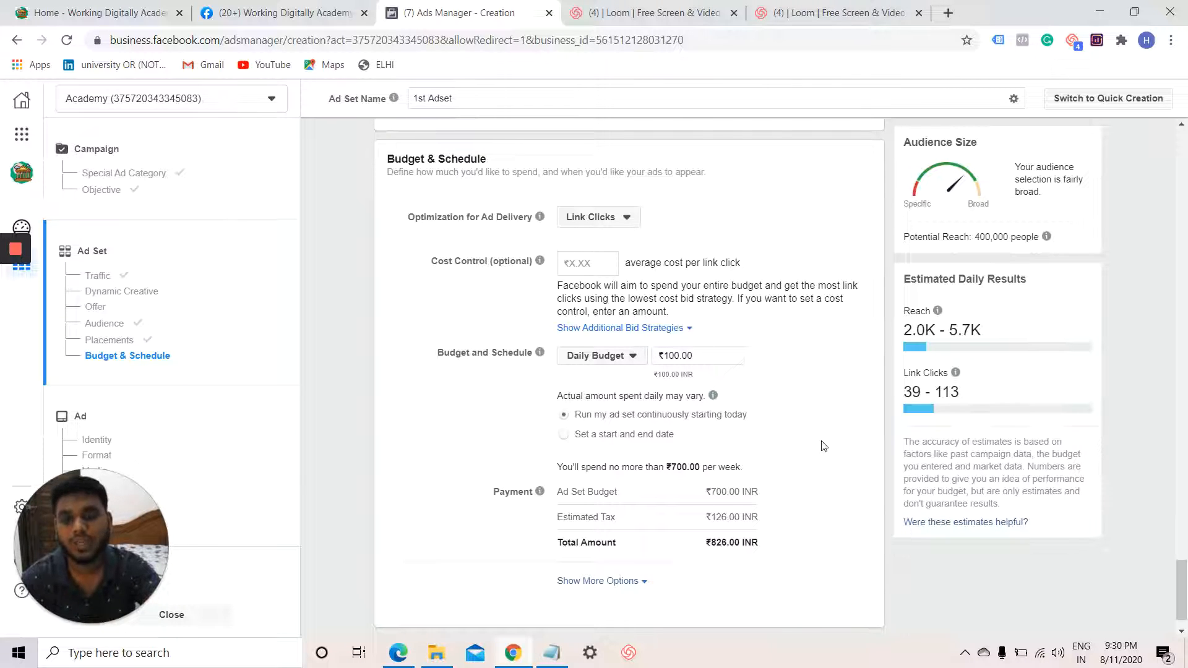
Try scheduling the ad set with a start and end date, and return it to running continuously starting today
scroll(823, 446, "down", 1)
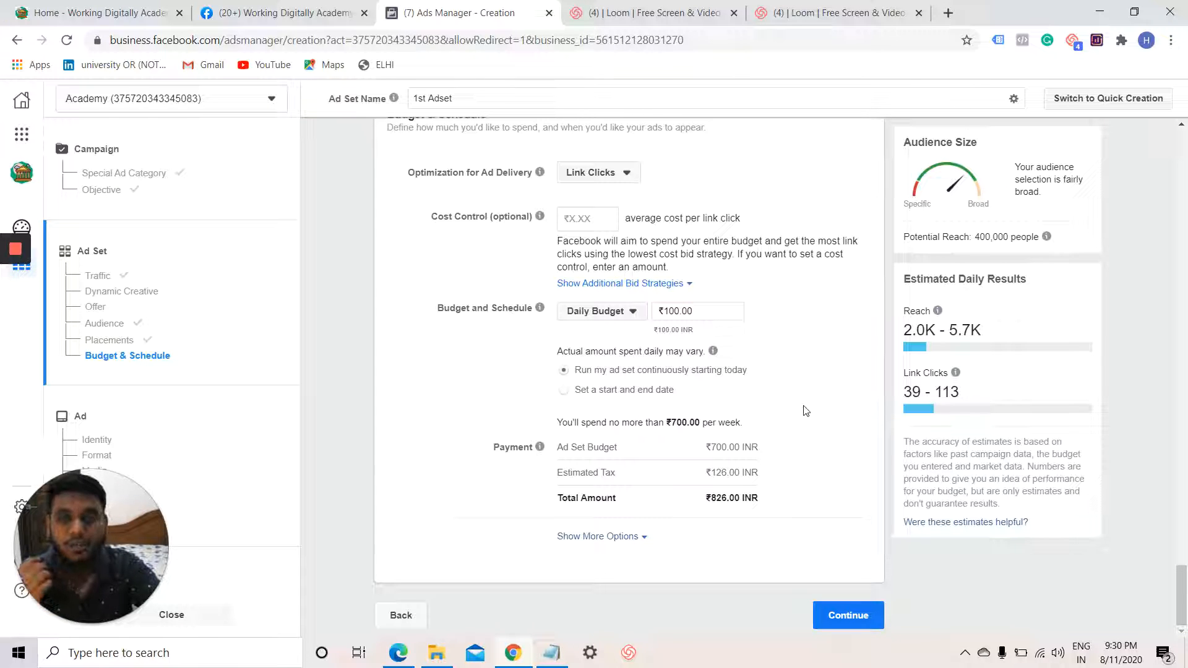
left_click(565, 390)
scroll(706, 489, "down", 1)
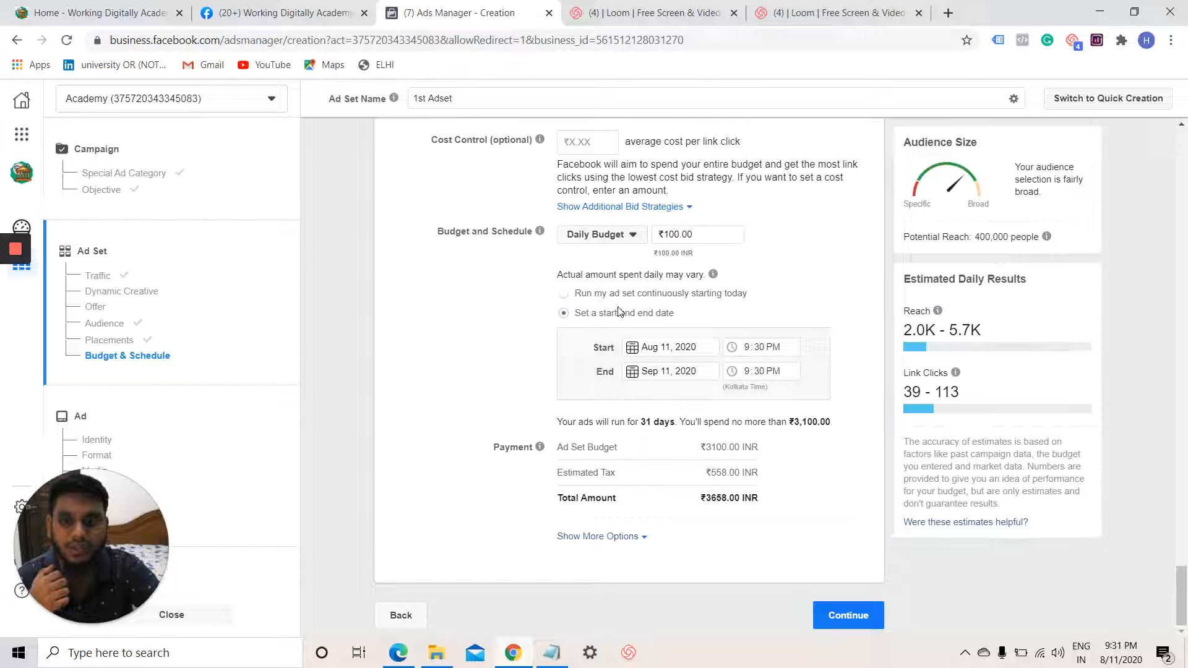
left_click(563, 294)
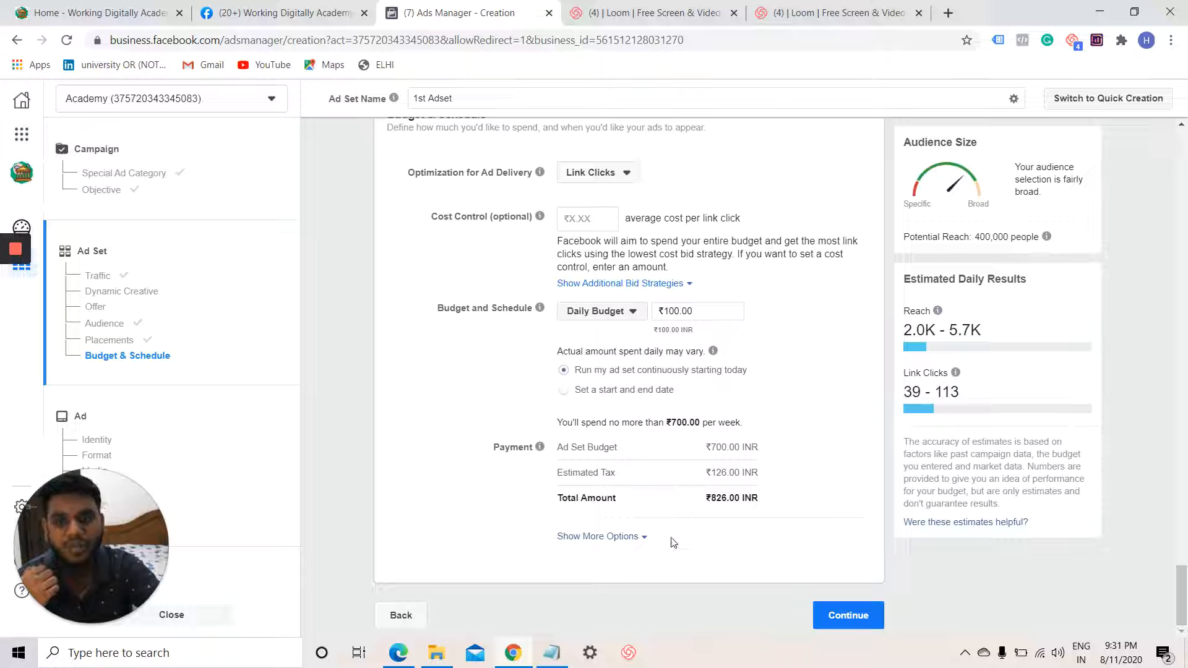
Reveal the additional budget options covering charging, ad scheduling and delivery type, and continue to the ad setup
left_click(636, 542)
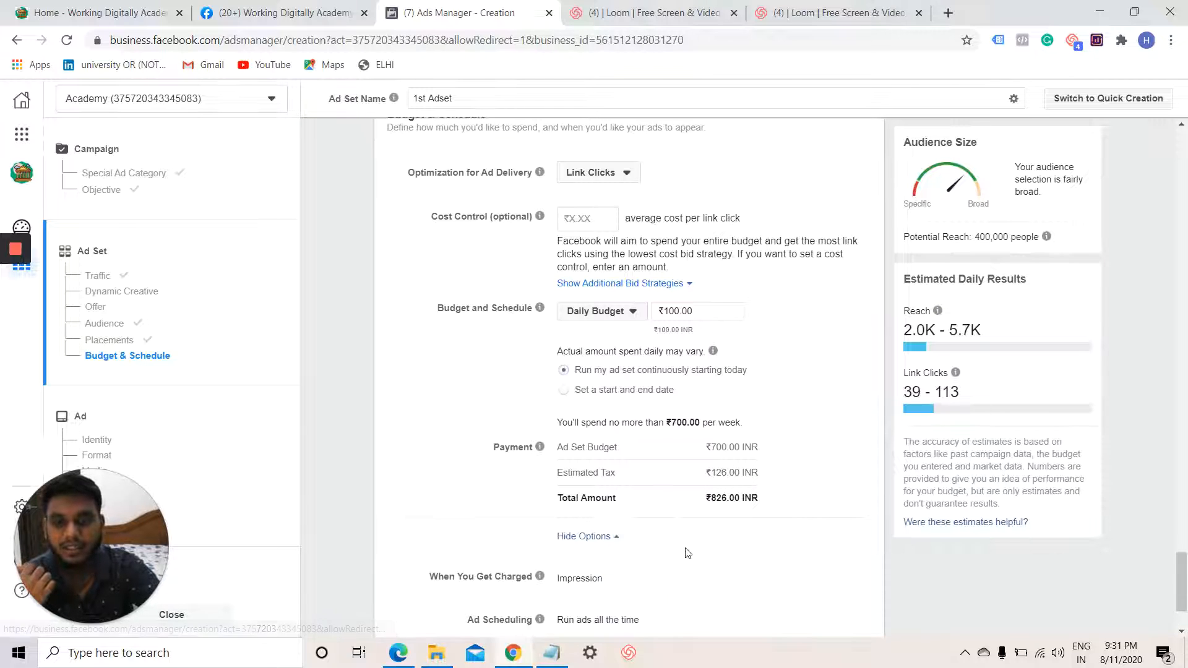
scroll(684, 551, "down", 2)
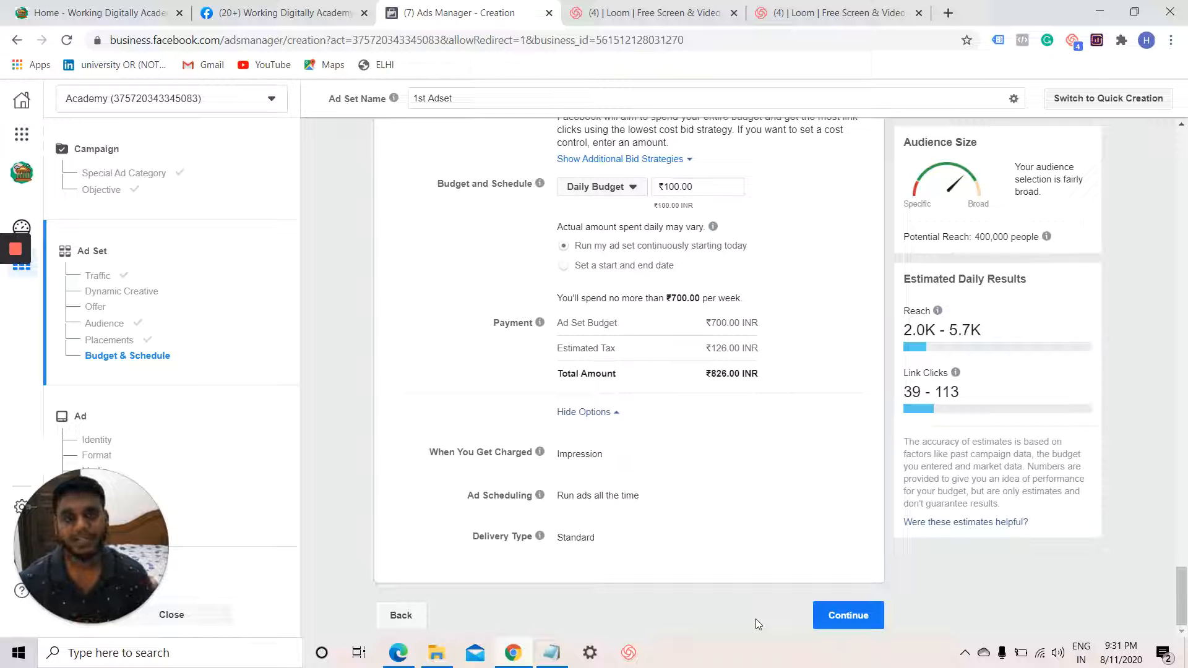
left_click(845, 616)
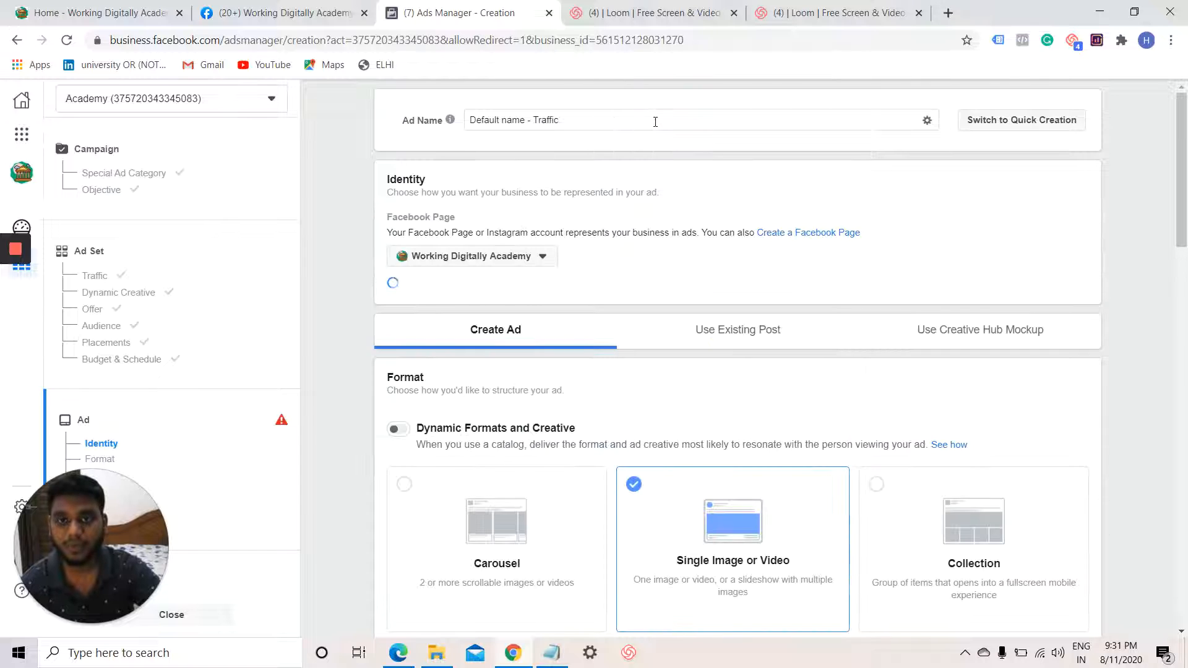
Name the ad "1st Ad Copy" and choose workingdigitallyacademy as its Instagram account
triple_click(655, 121)
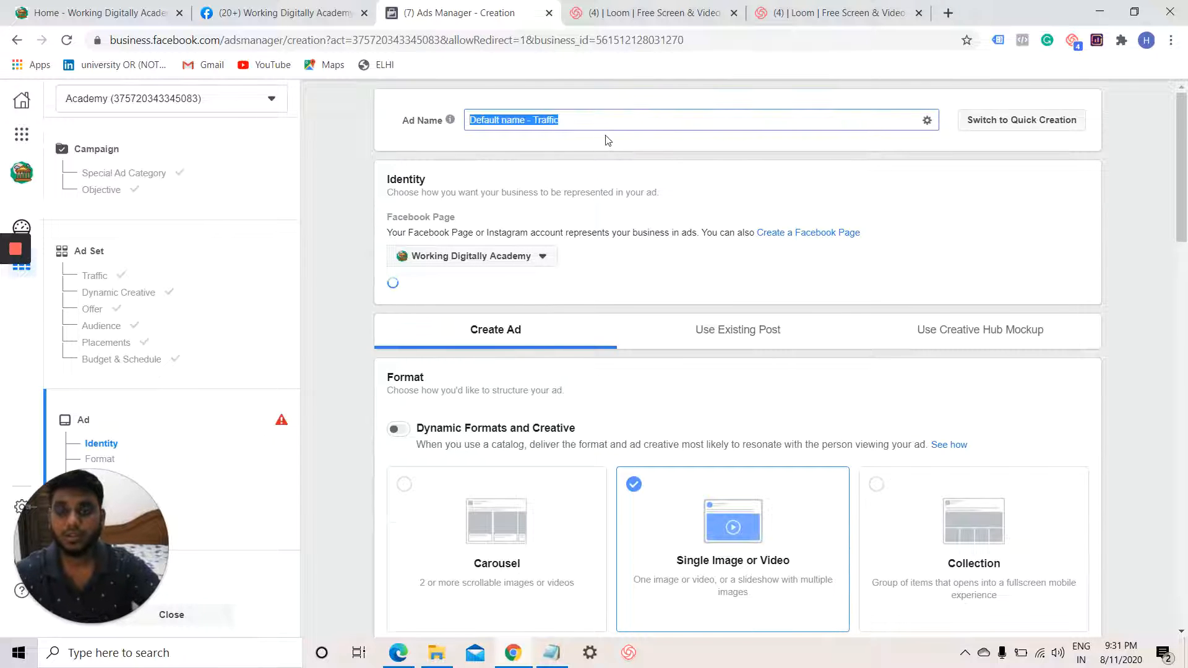
key("BackSpace")
type("1s")
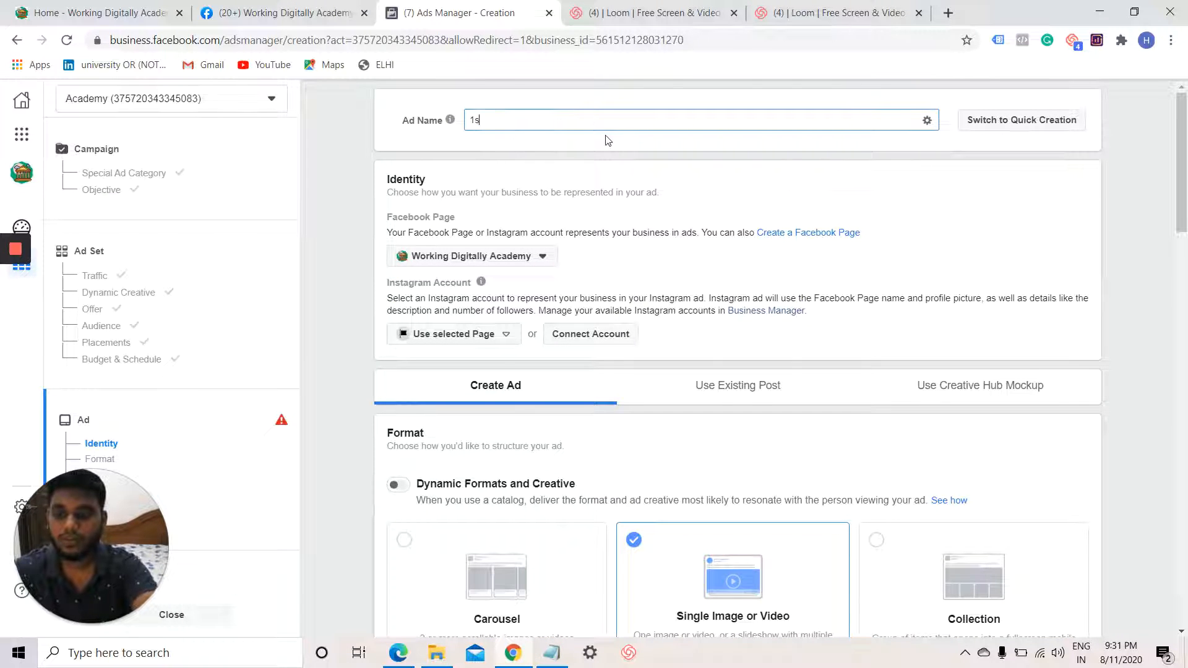
type("t Ad C")
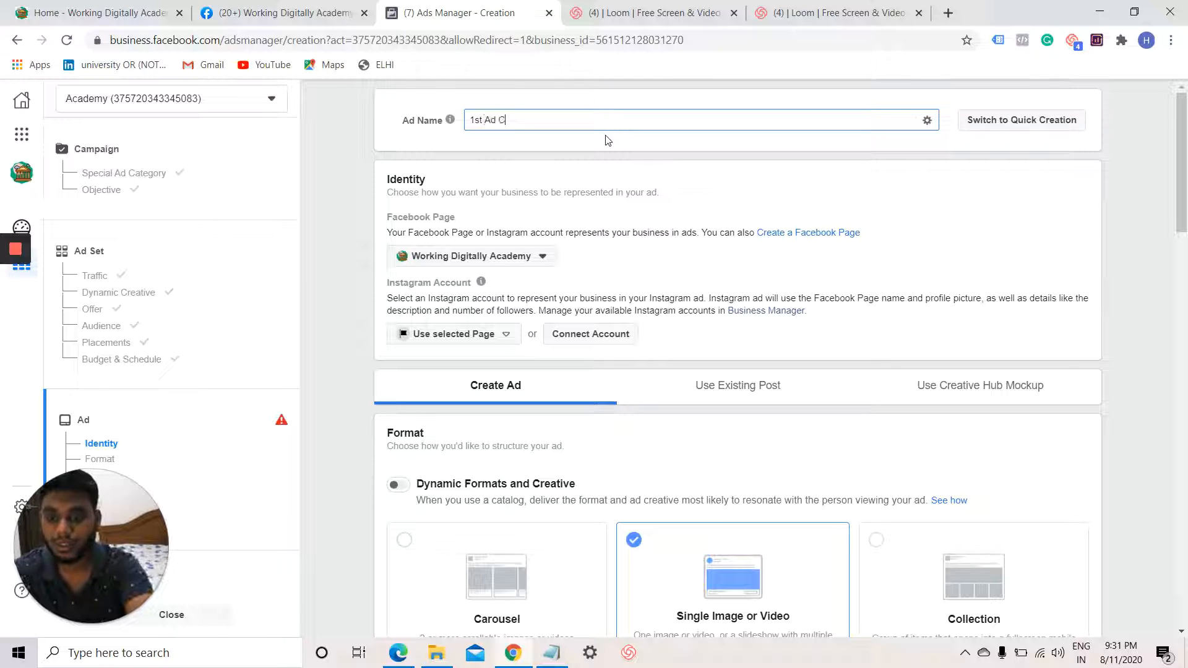
type("opy")
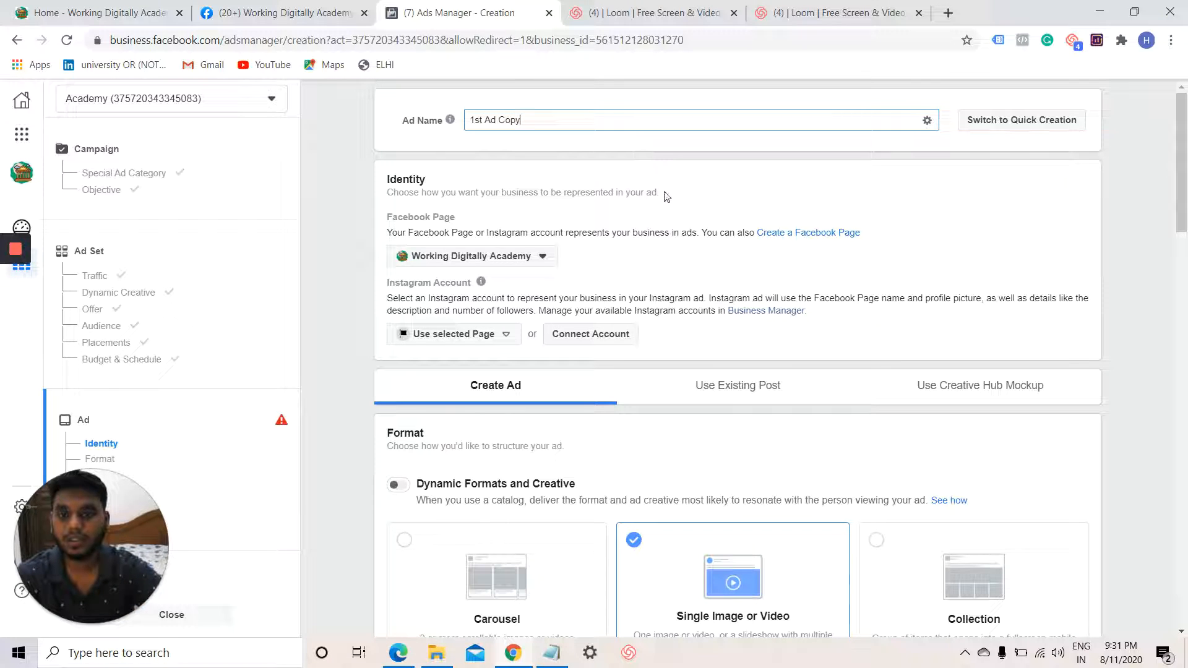
left_click(651, 269)
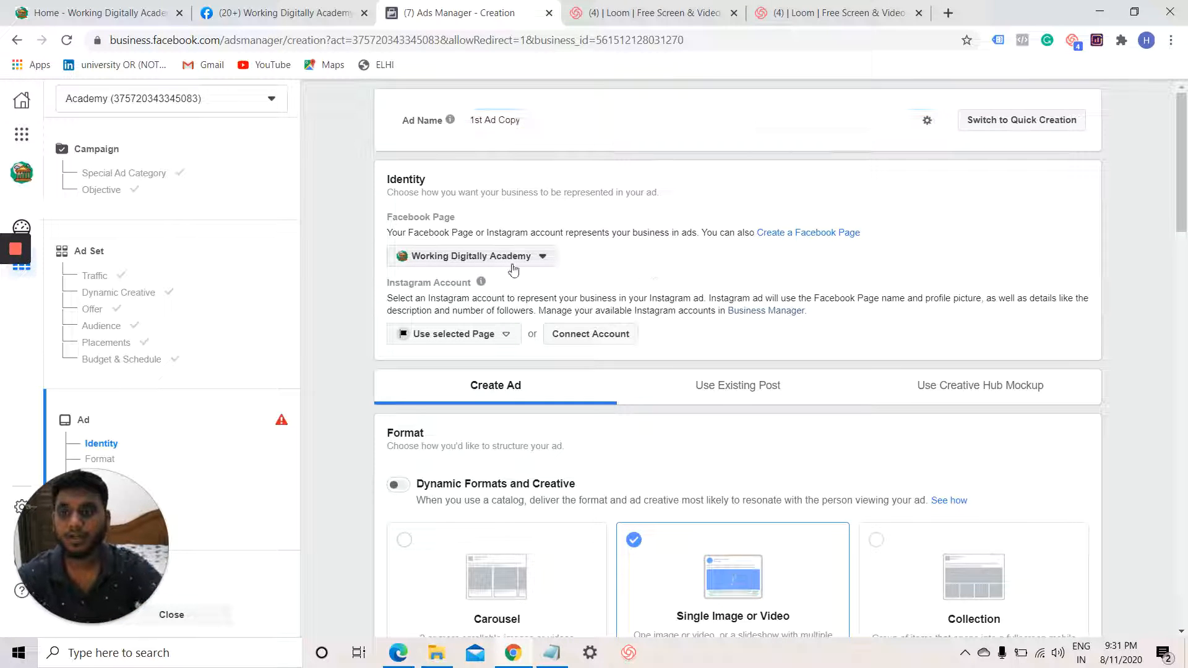
left_click(513, 336)
left_click(514, 385)
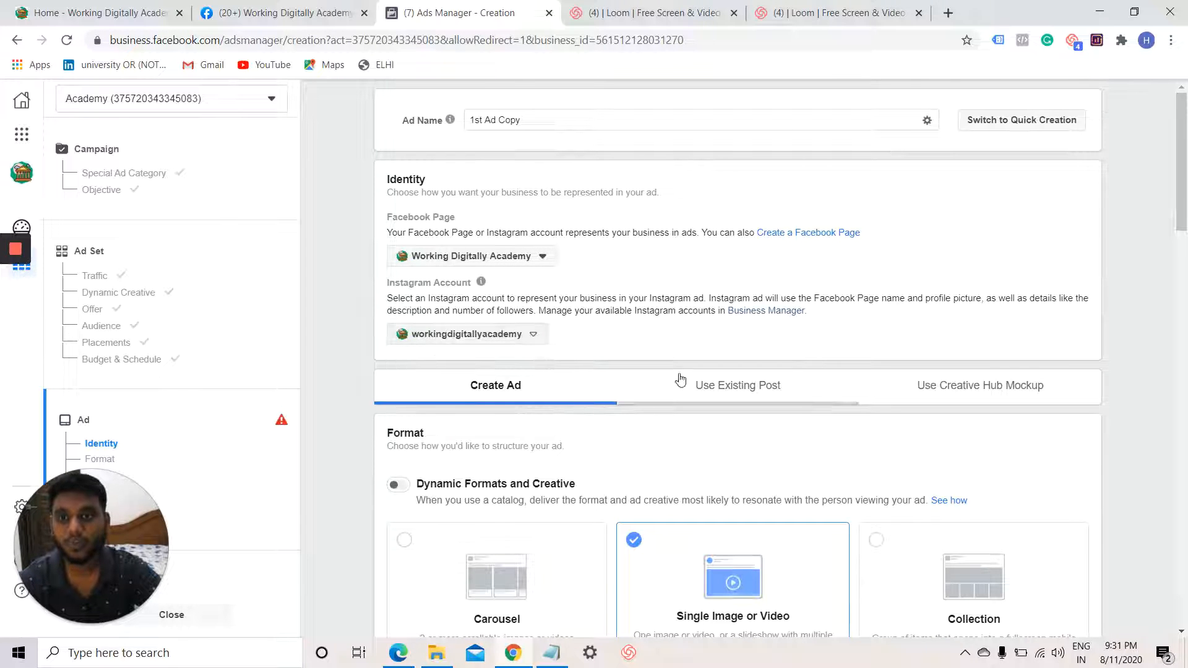
Examine the ad's format choices, the Instant Experience option and the media options
scroll(584, 357, "down", 2)
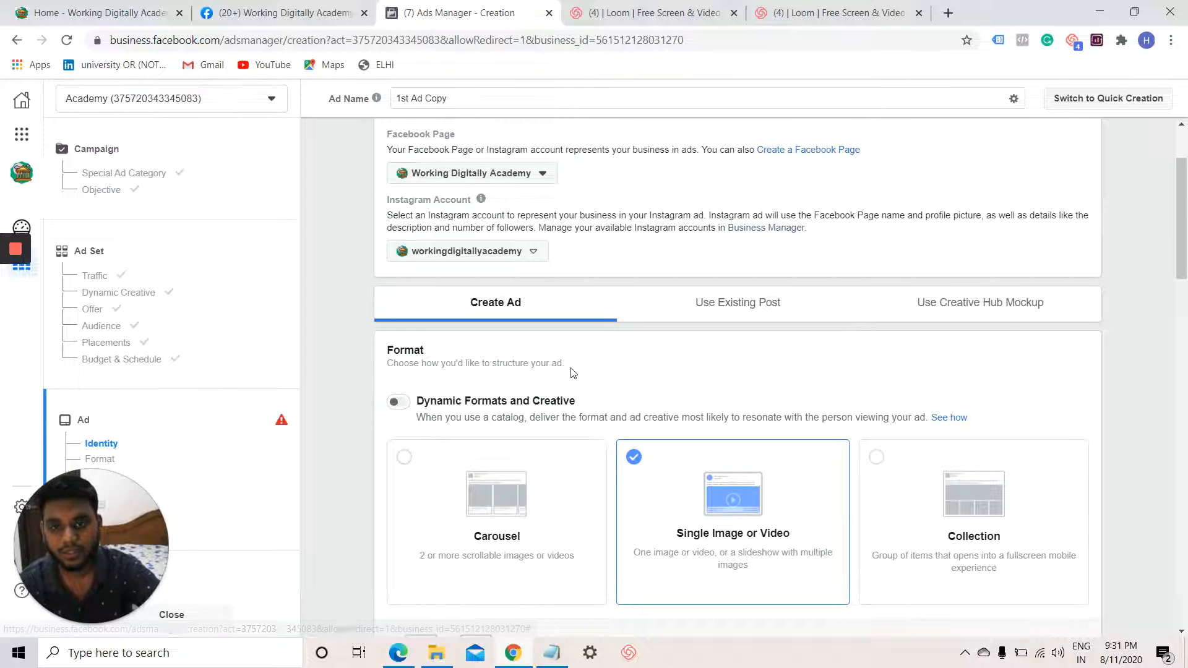
scroll(567, 373, "down", 1)
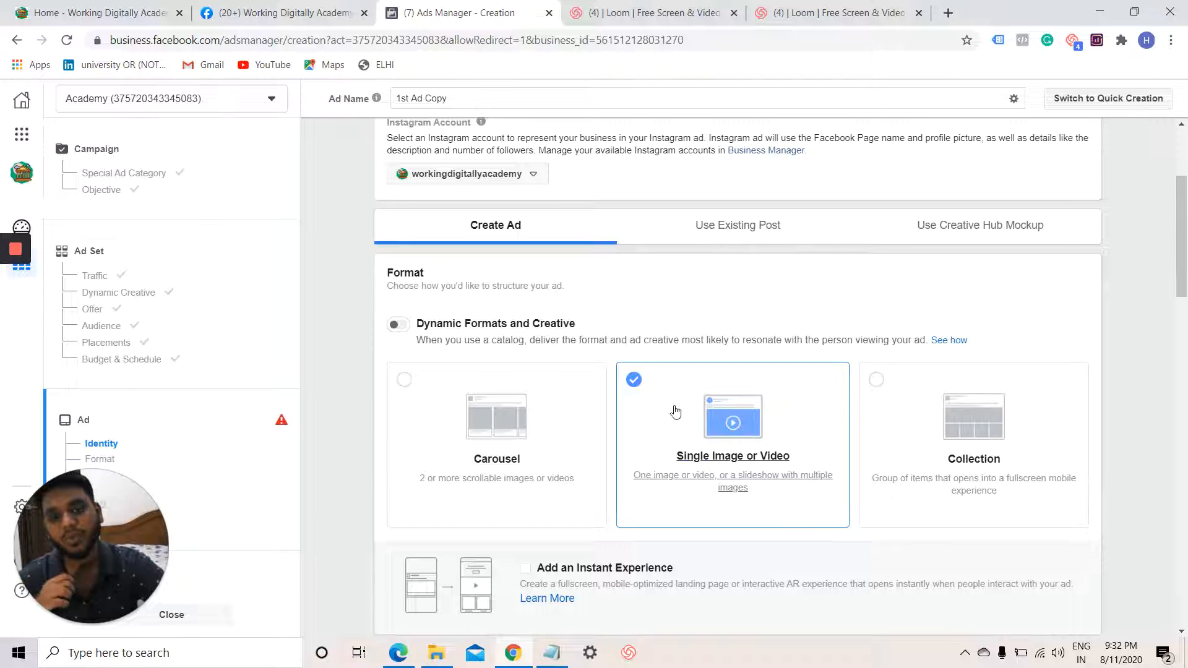
scroll(757, 532, "down", 4)
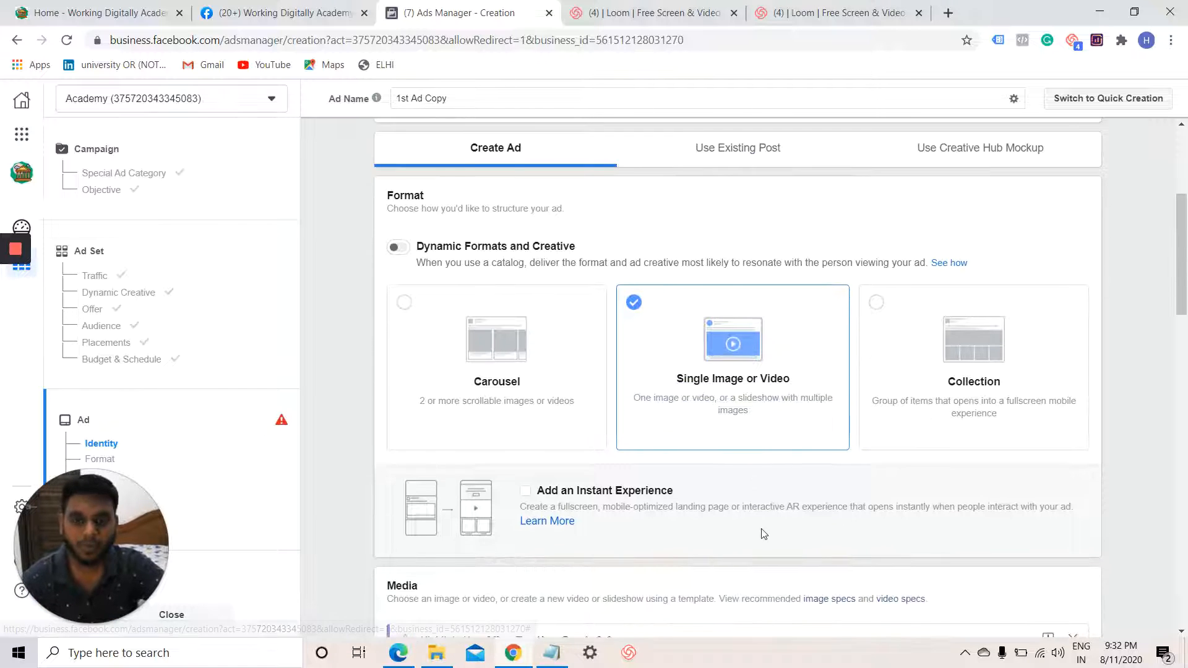
scroll(763, 532, "down", 1)
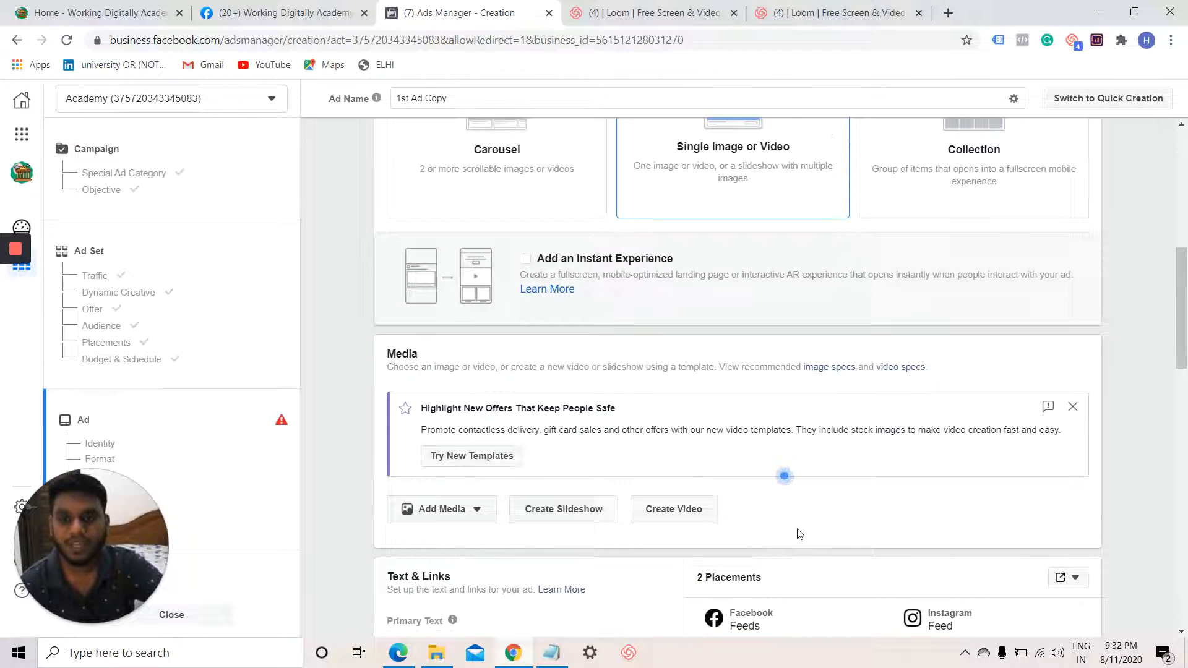
Upload the image "Working Digitally Academy" from the Downloads folder and use it as the ad's media
scroll(791, 532, "down", 1)
scroll(556, 488, "down", 4)
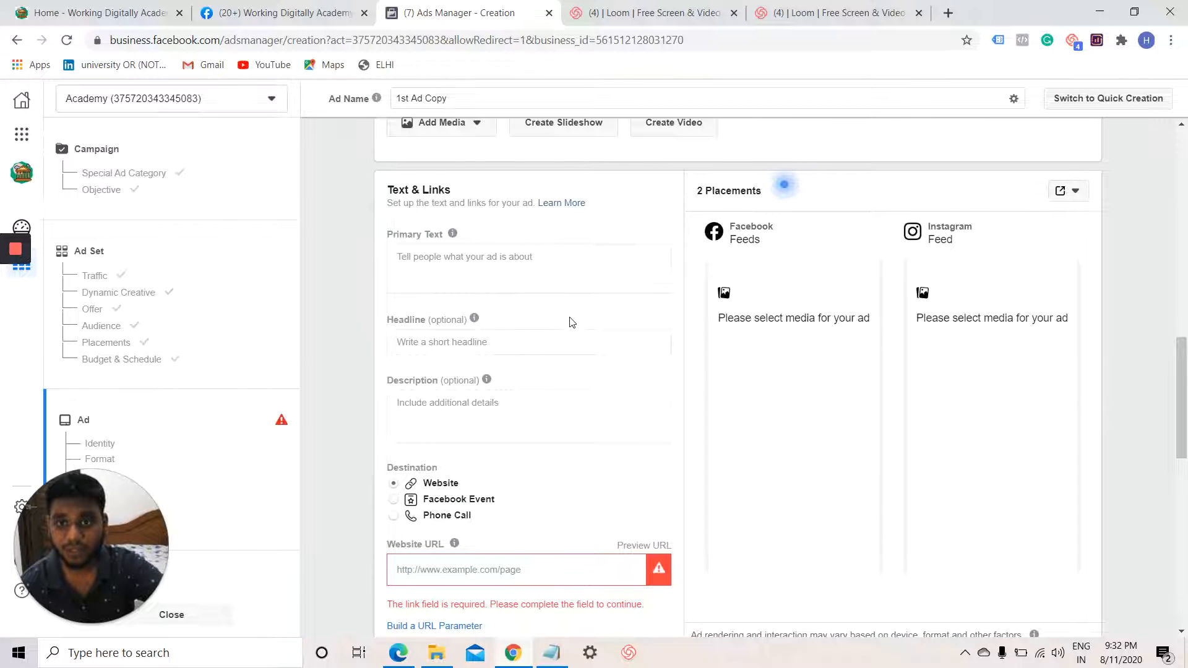
scroll(572, 322, "up", 1)
scroll(572, 322, "up", 1)
left_click(450, 201)
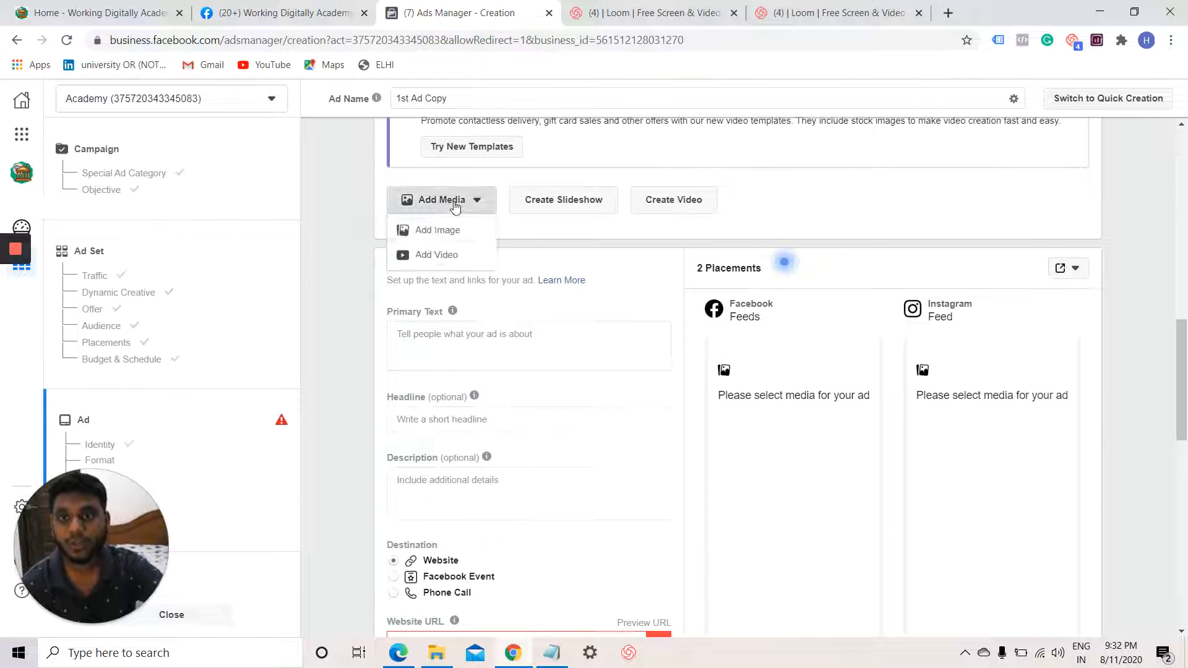
left_click(469, 234)
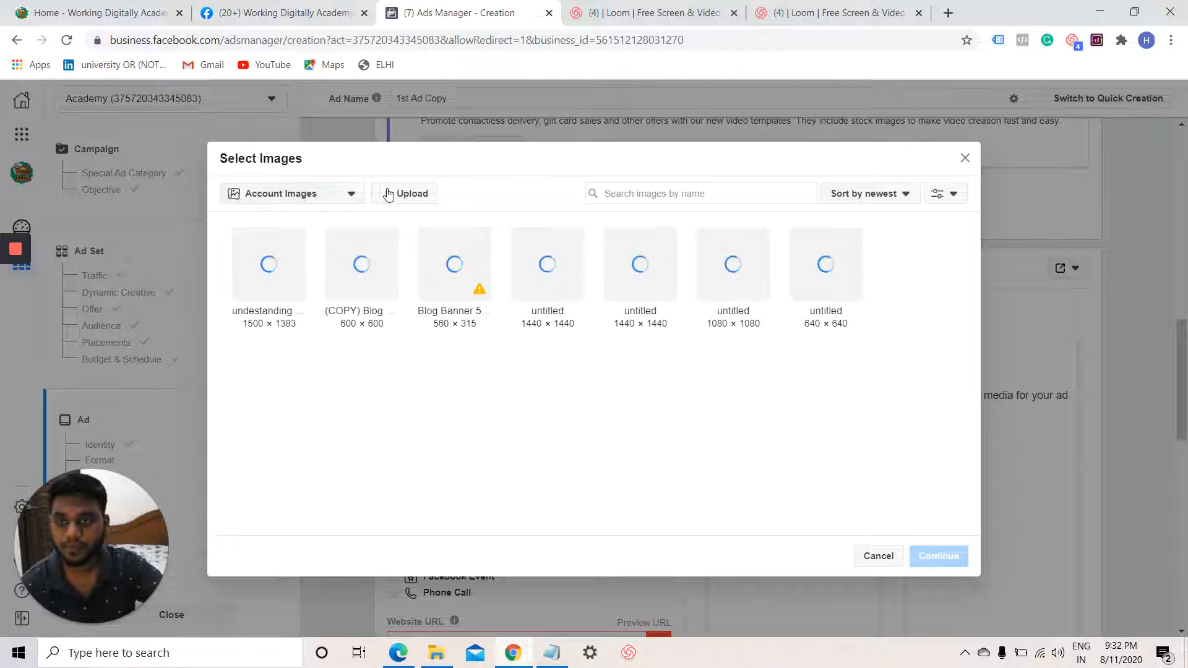
left_click(403, 193)
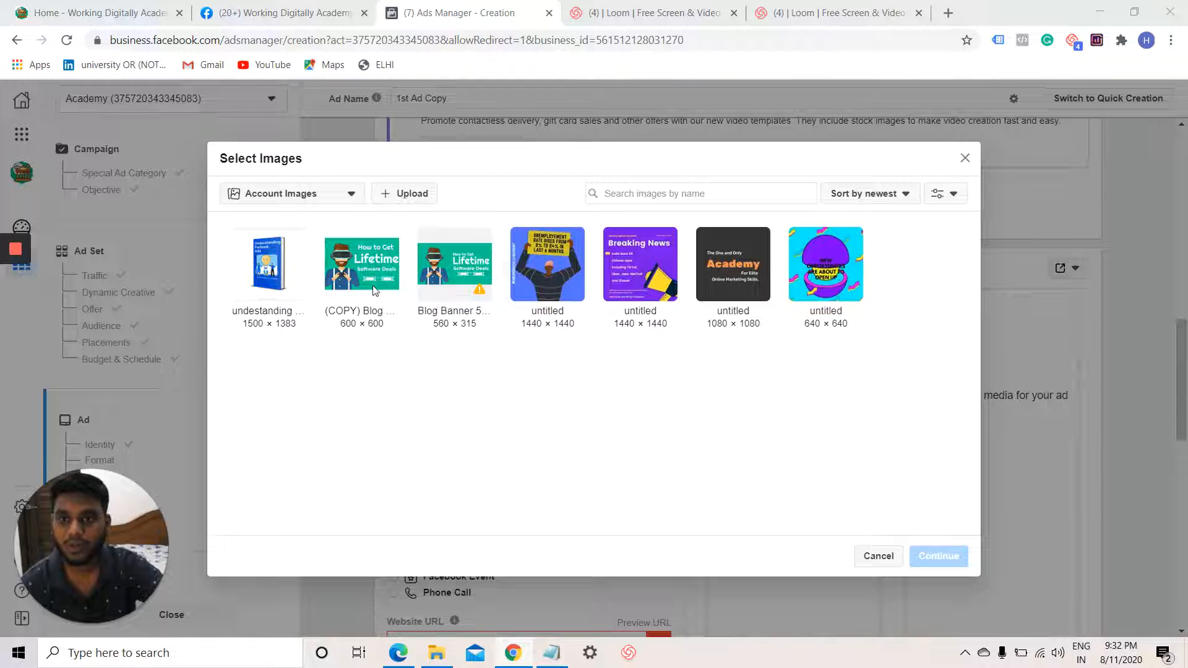
left_click(189, 176)
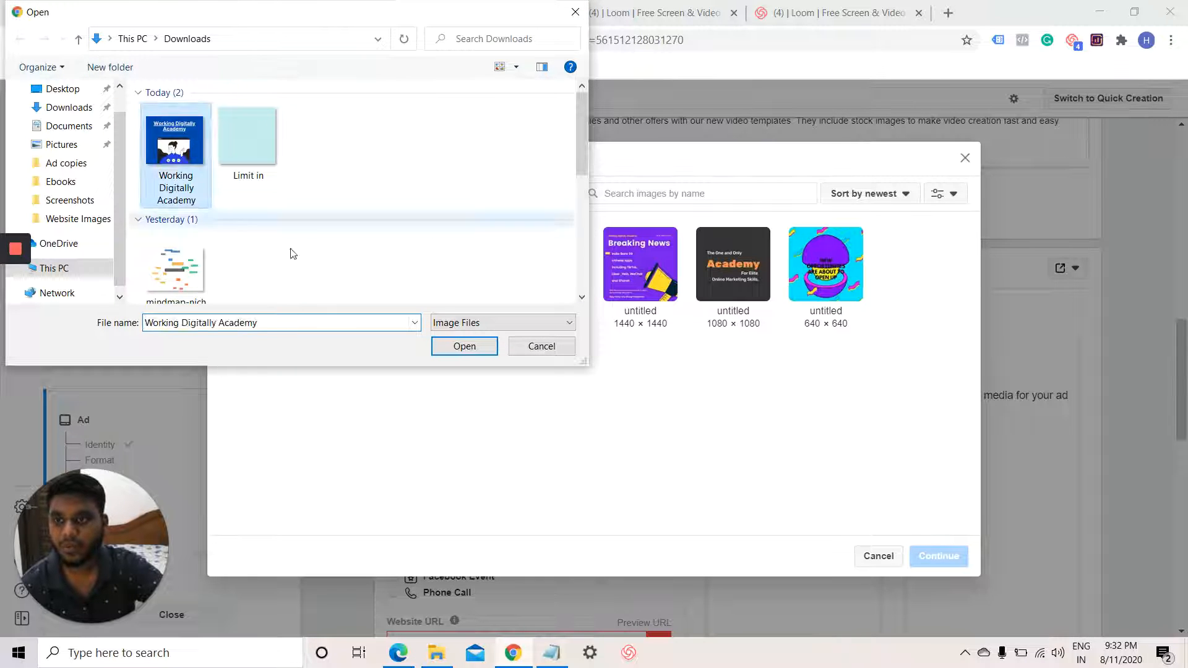
left_click(465, 347)
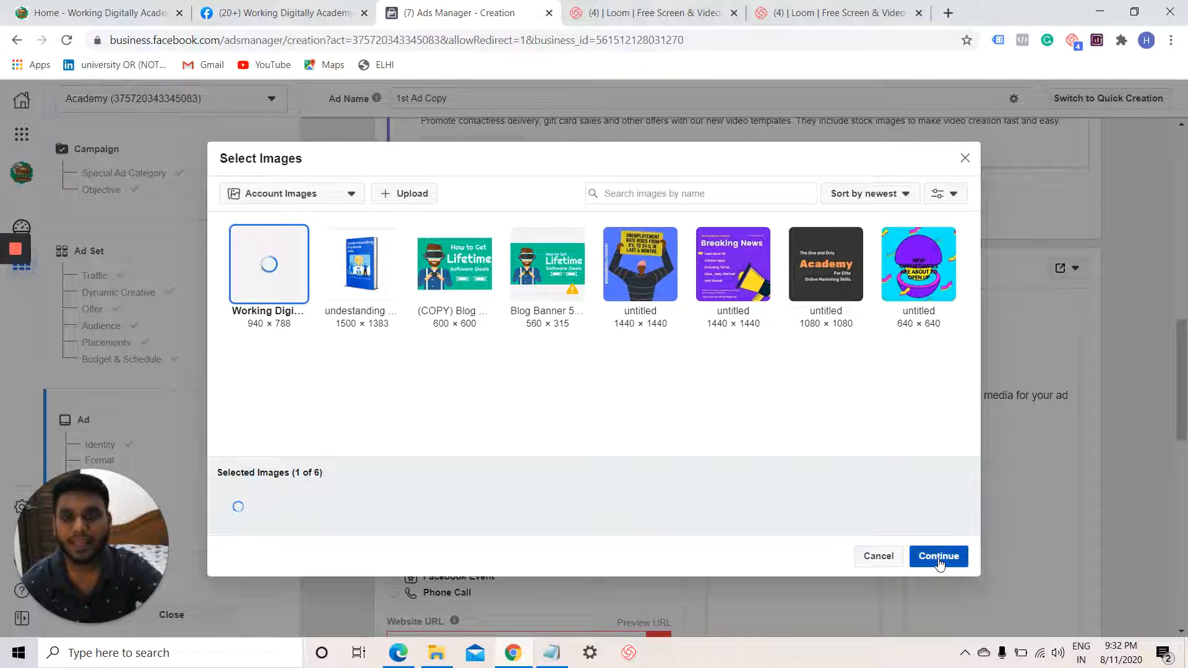
left_click(938, 557)
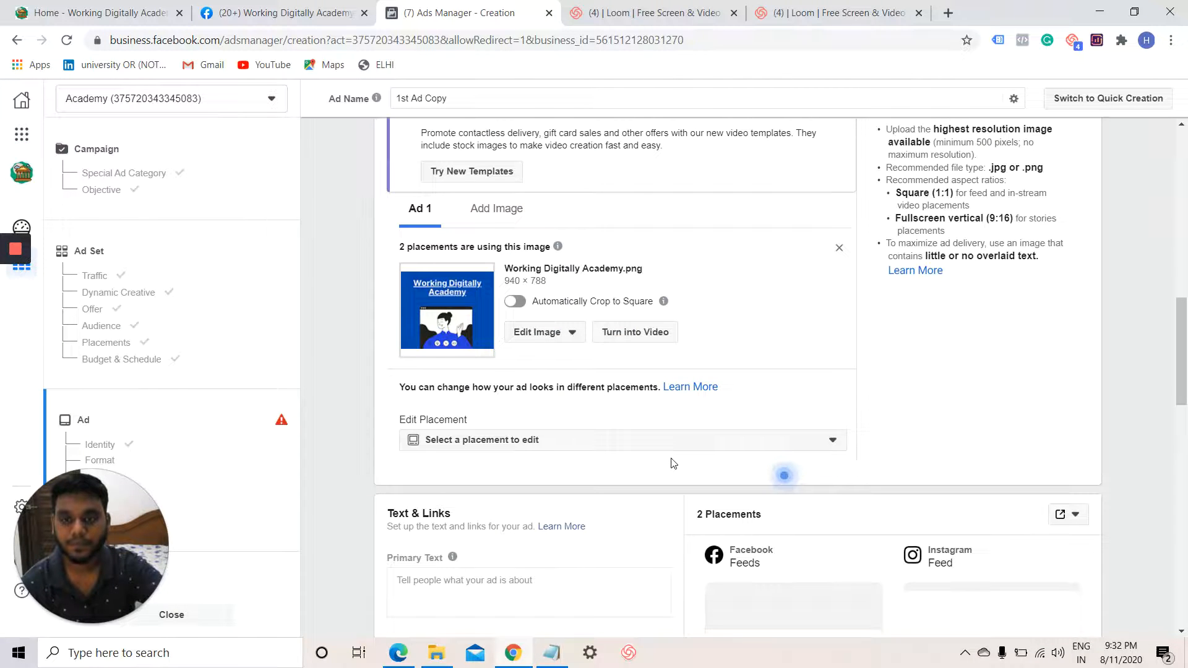
Copy the entire ad text from the untitled Notepad document into the ad's primary text in Ads Manager
scroll(673, 463, "down", 5)
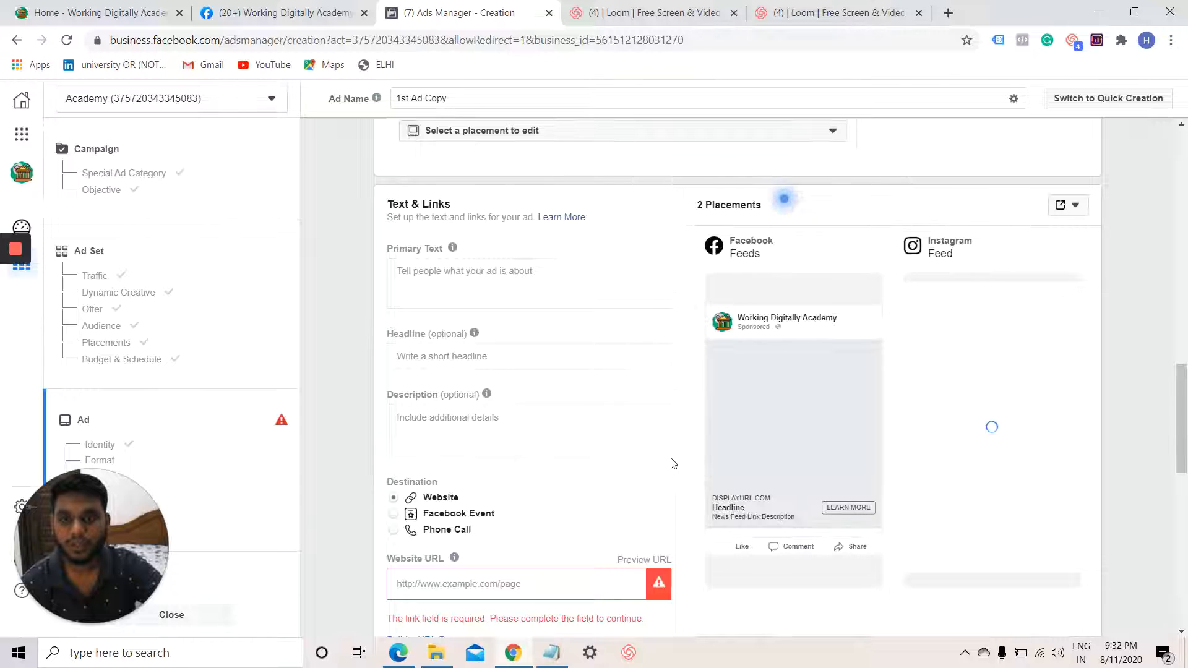
left_click(552, 663)
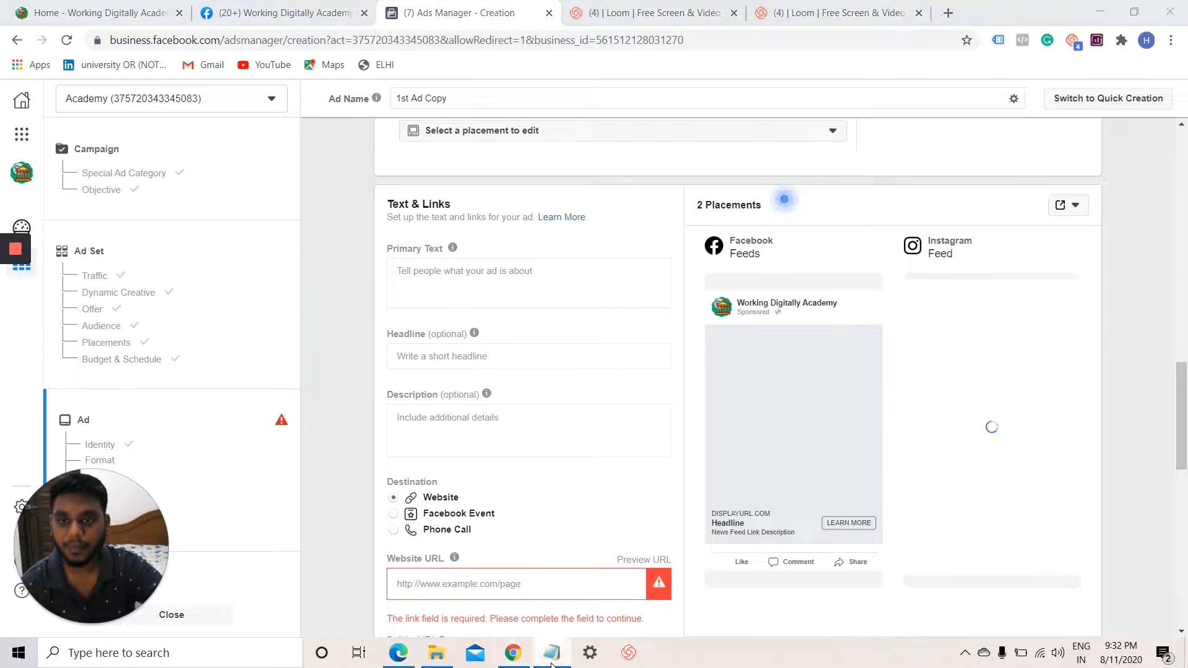
left_click(663, 586)
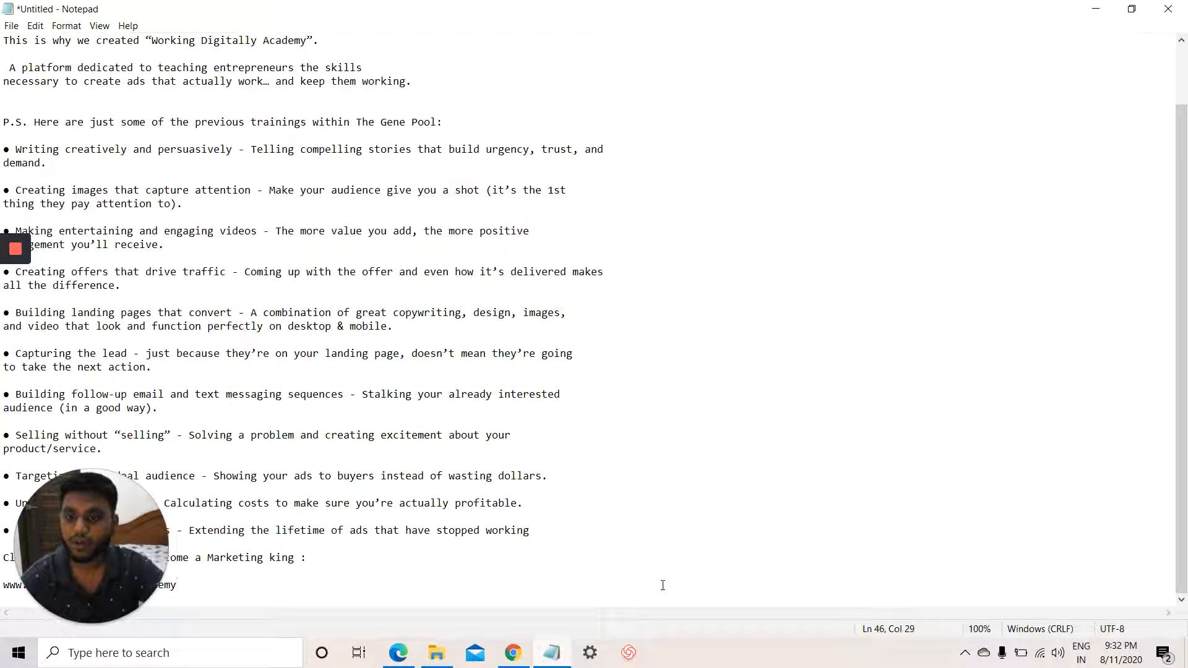
key("ctrl+a")
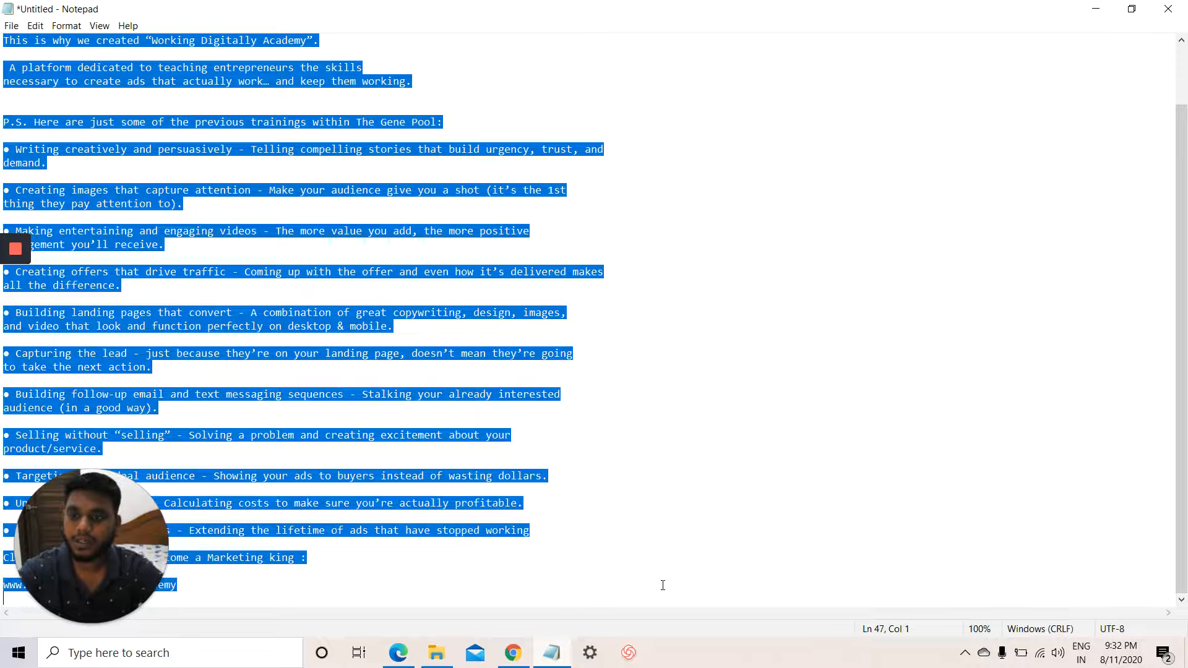
left_click(551, 653)
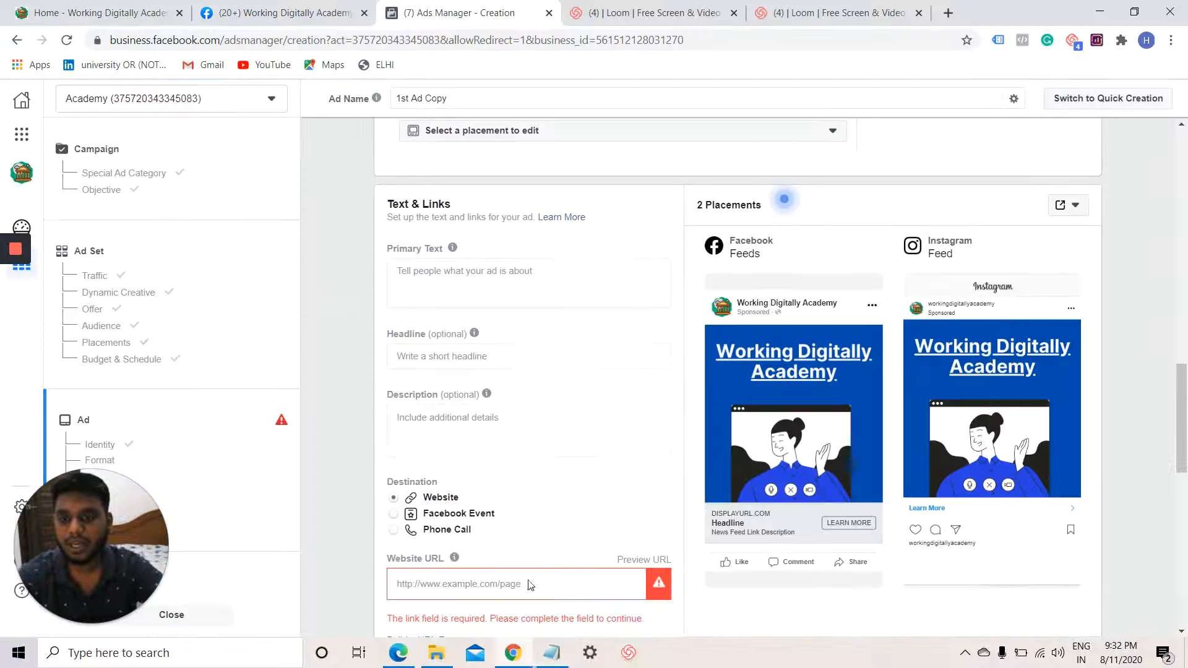
left_click(547, 279)
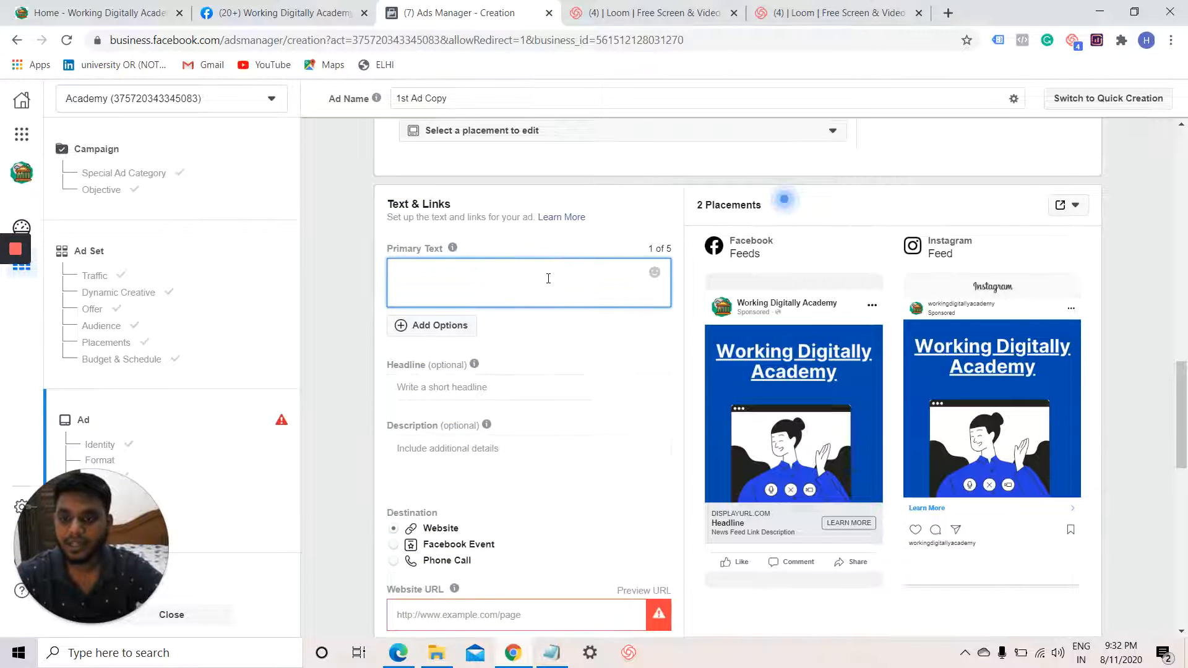
key("ctrl+v")
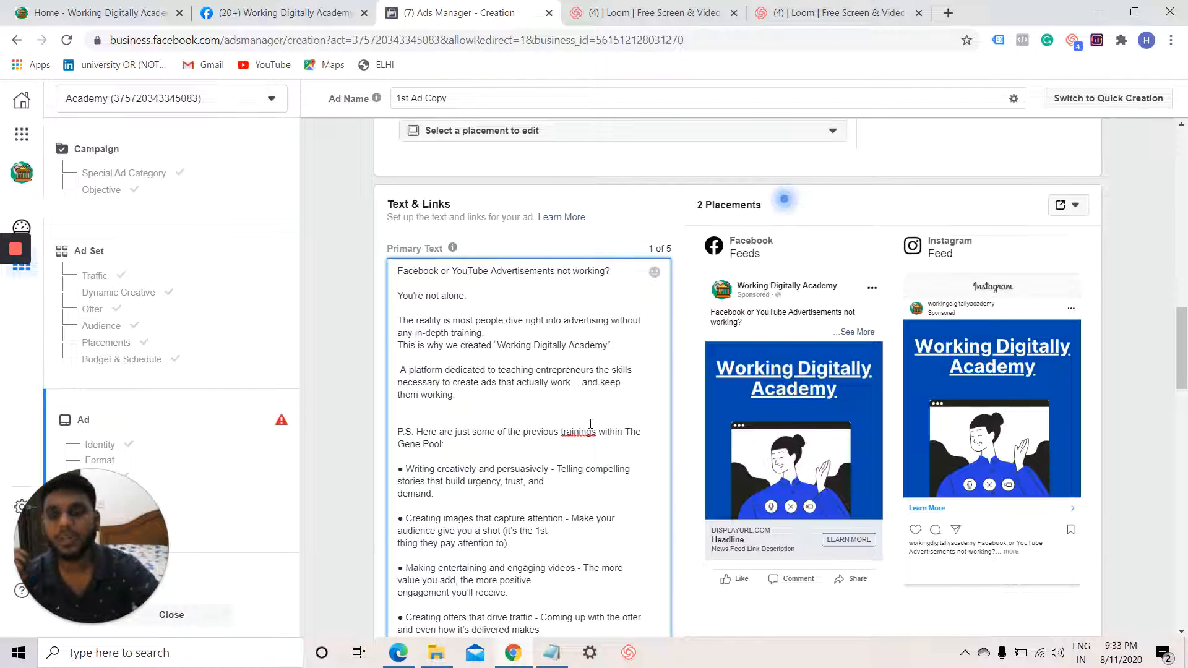
Review the full primary text from its opening question to the closing website link
scroll(590, 439, "down", 6)
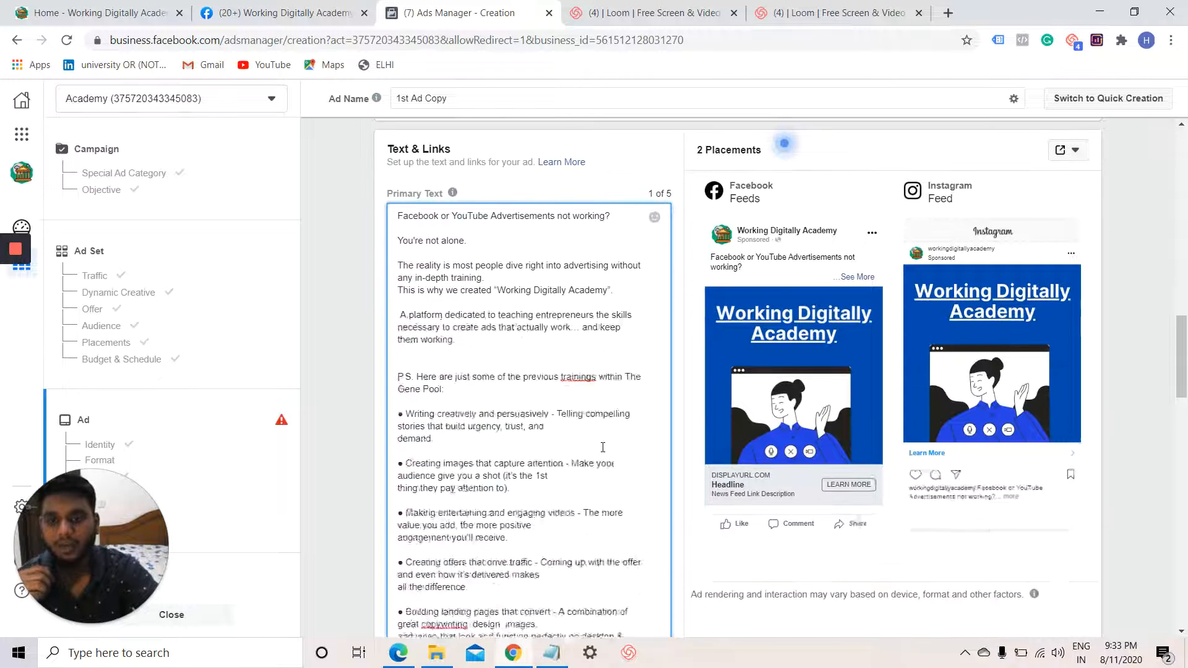
scroll(602, 446, "down", 1)
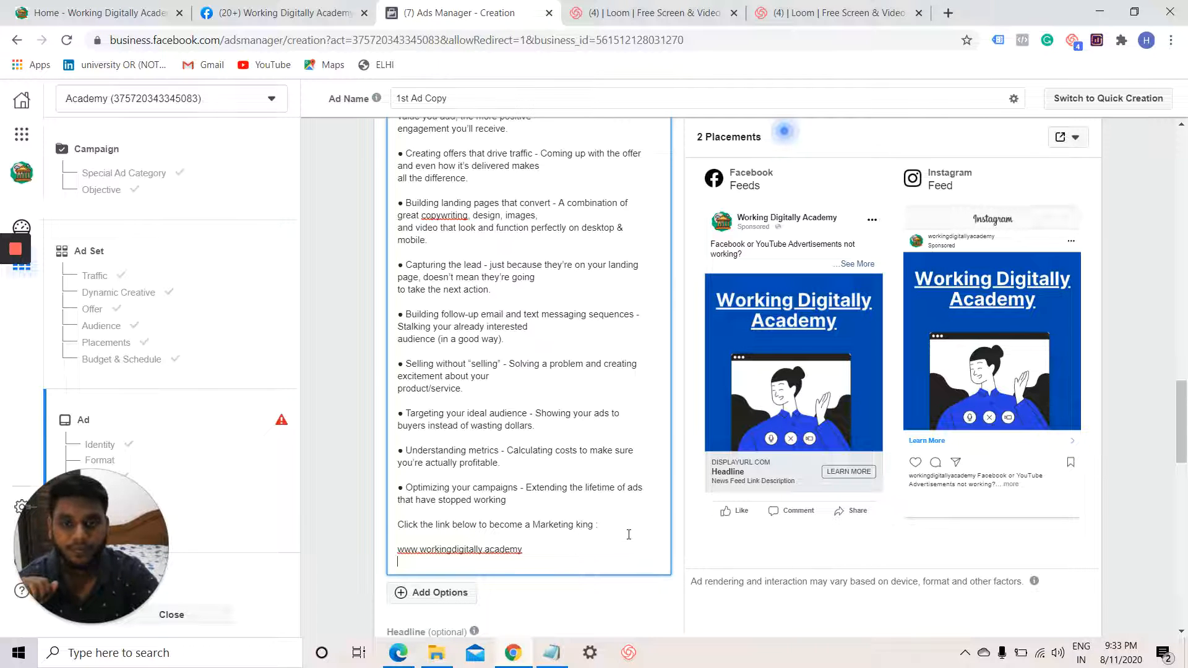
scroll(634, 540, "down", 1)
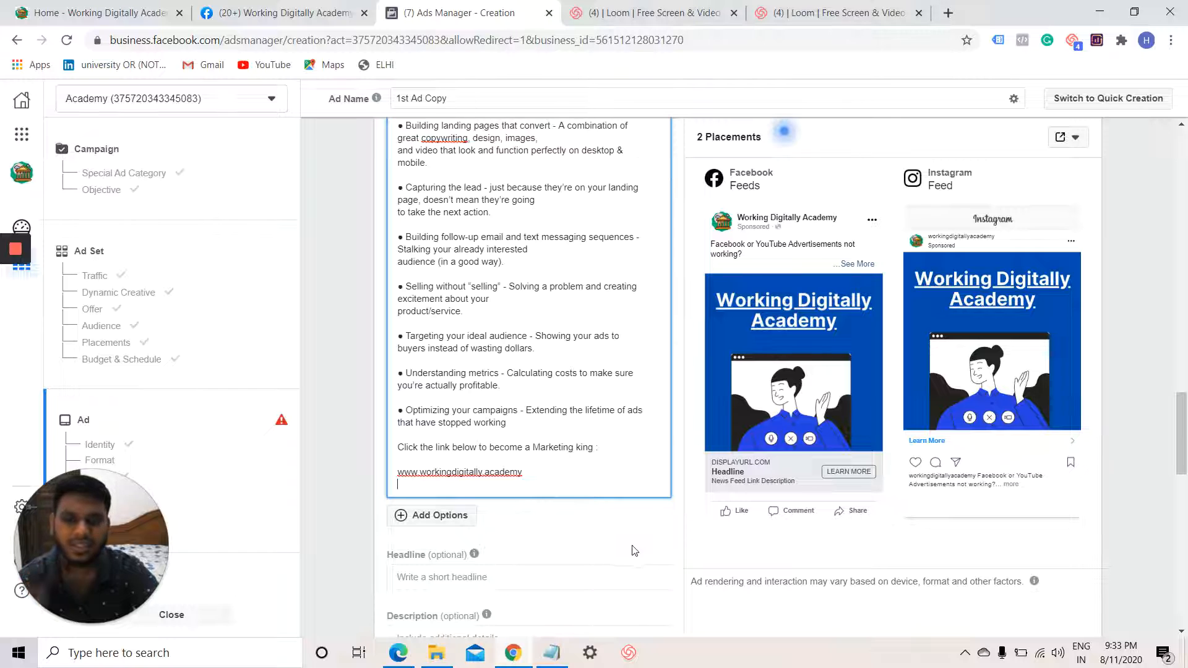
scroll(582, 547, "down", 1)
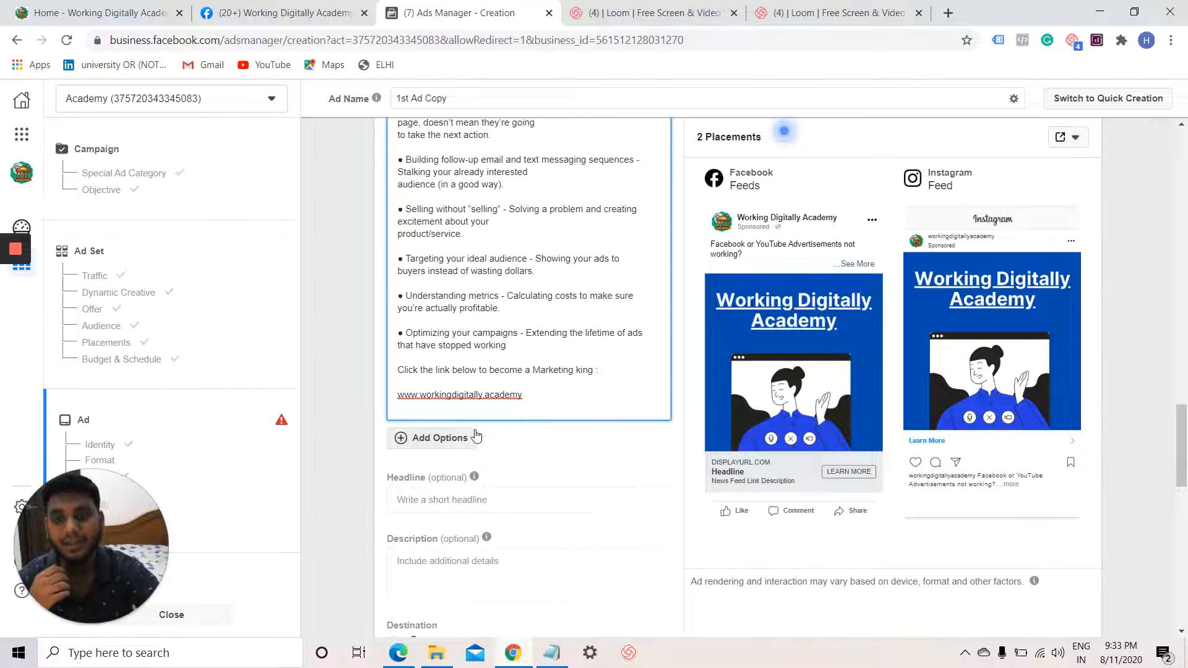
scroll(507, 445, "down", 2)
scroll(518, 451, "up", 10)
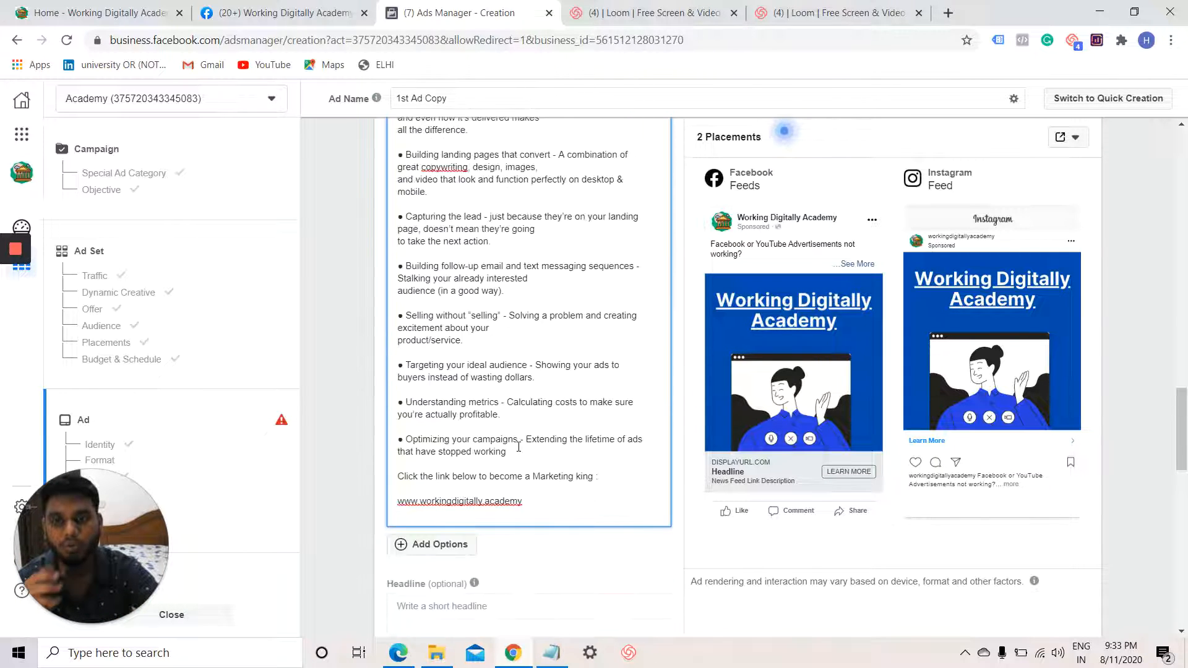
scroll(518, 447, "up", 3)
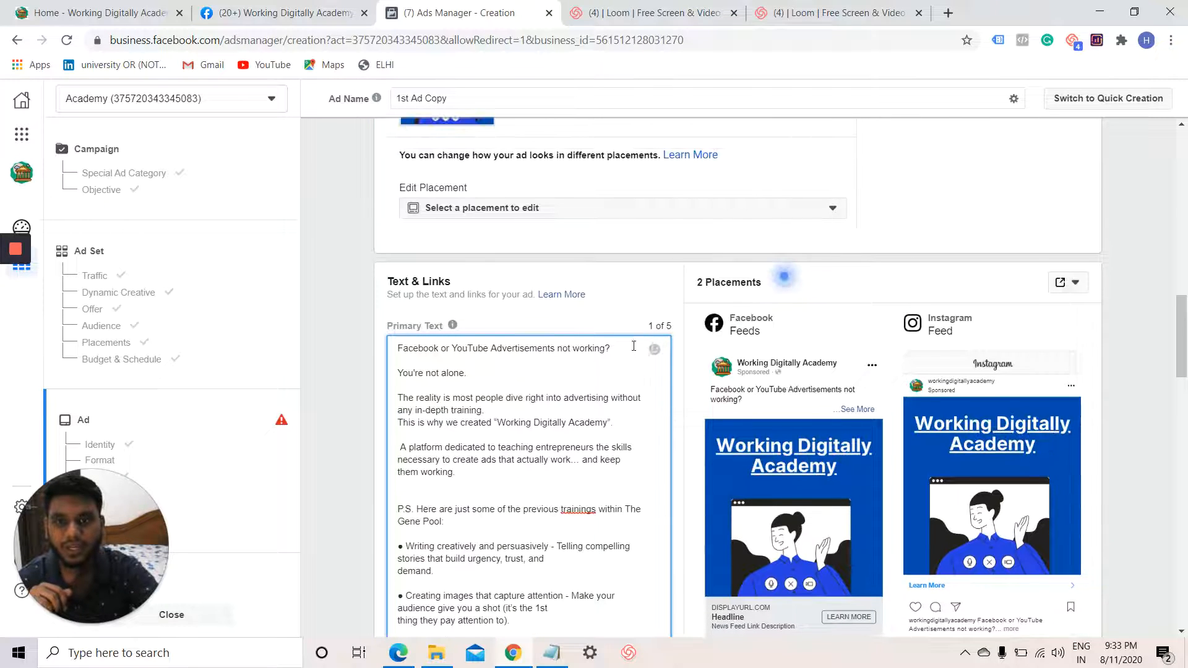
scroll(600, 458, "down", 10)
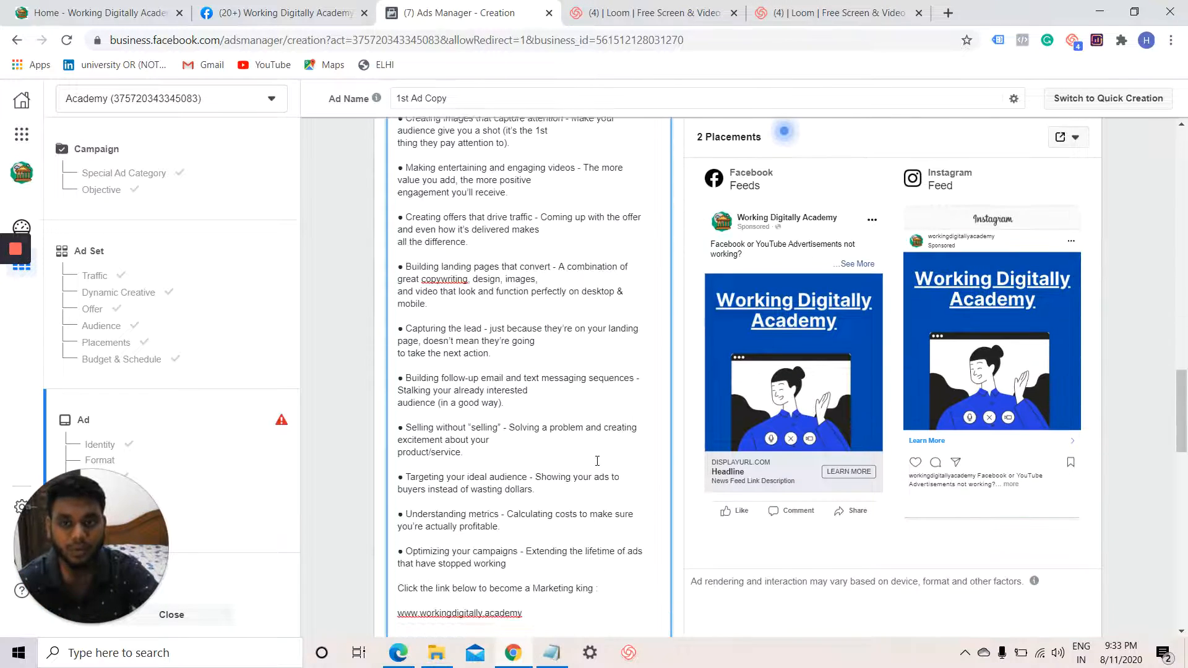
scroll(598, 466, "down", 1)
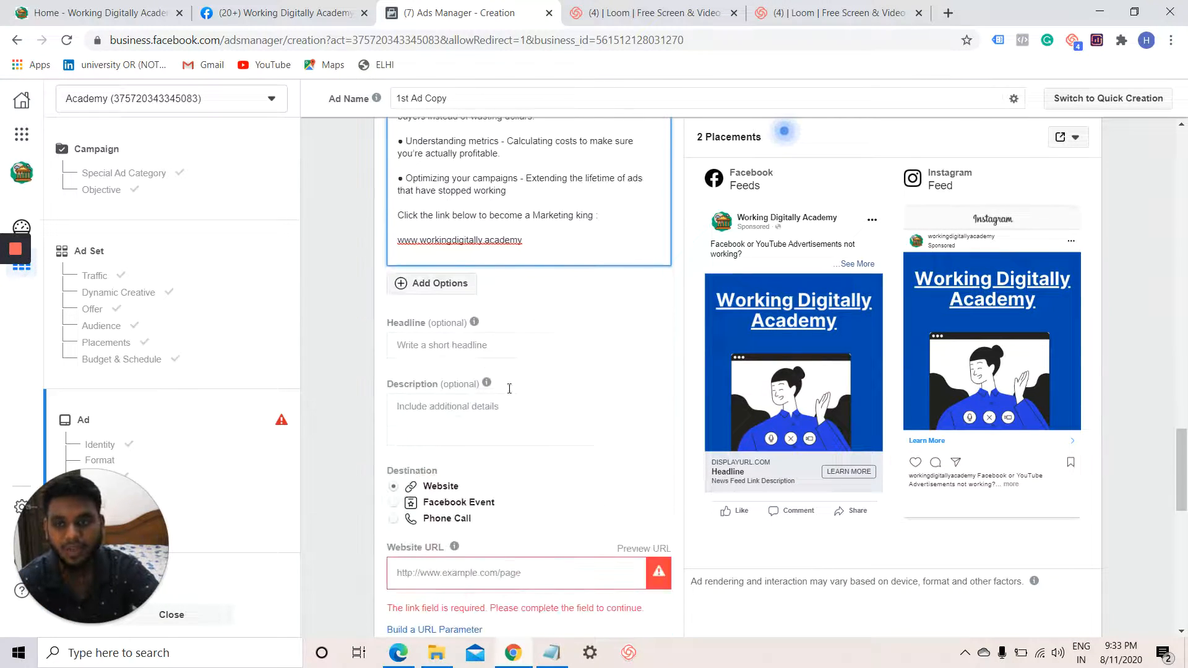
Set the ad's headline to "Get Enrolled Now"
left_click(483, 348)
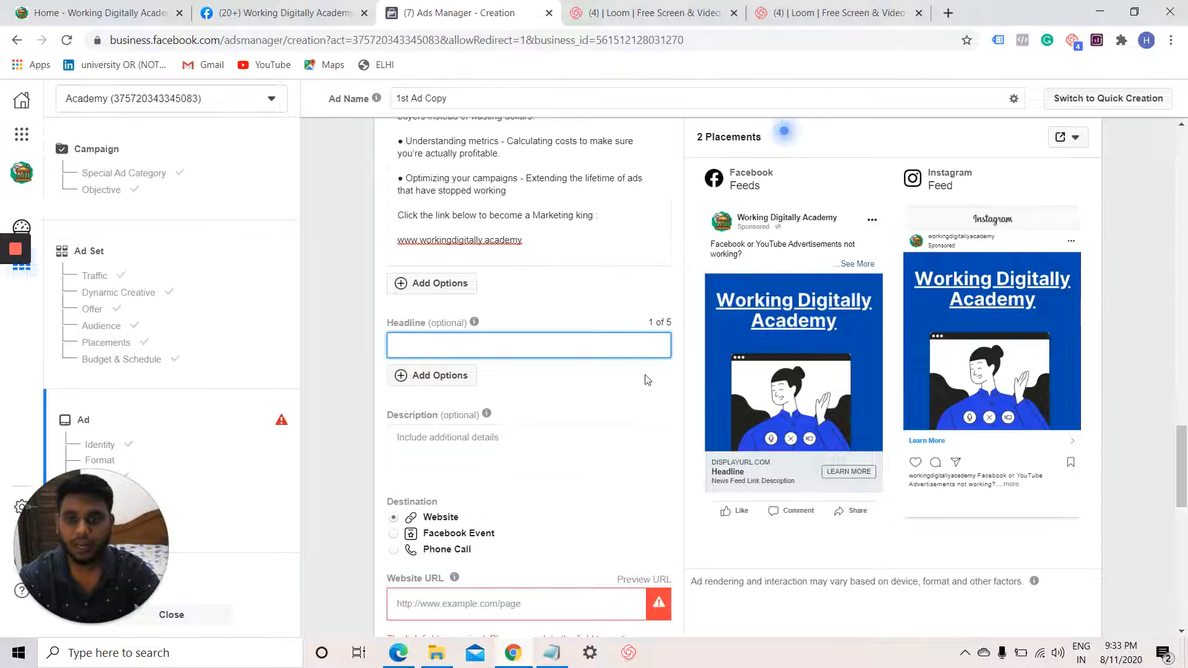
scroll(646, 382, "down", 2)
scroll(646, 382, "up", 2)
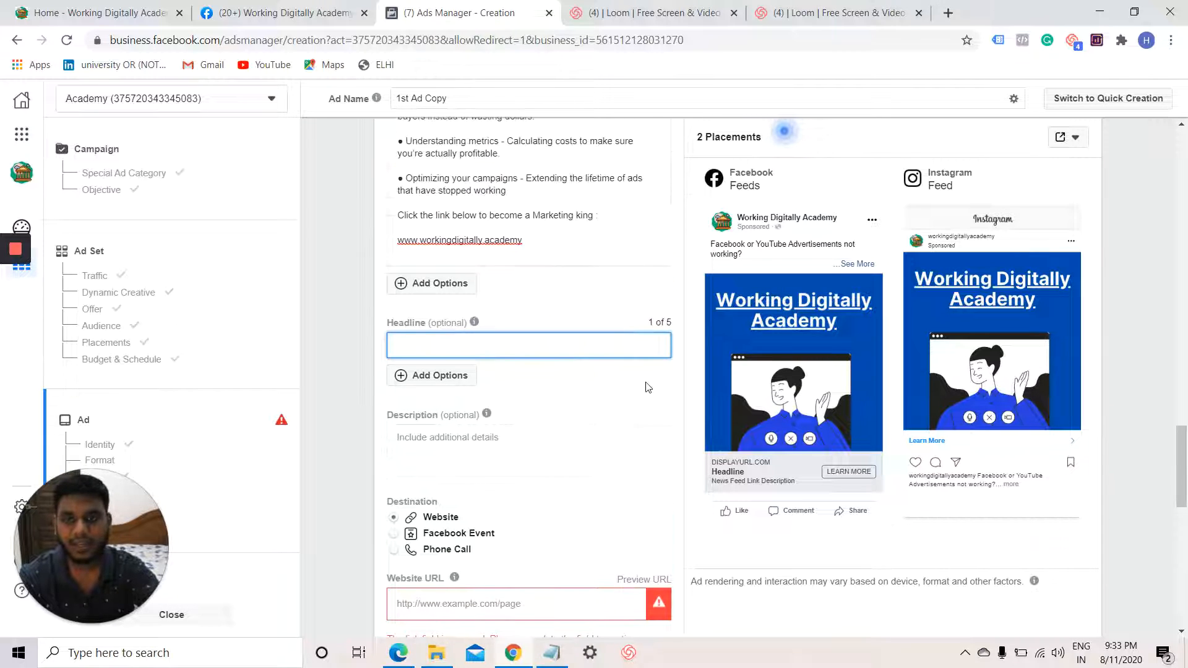
scroll(647, 387, "up", 2)
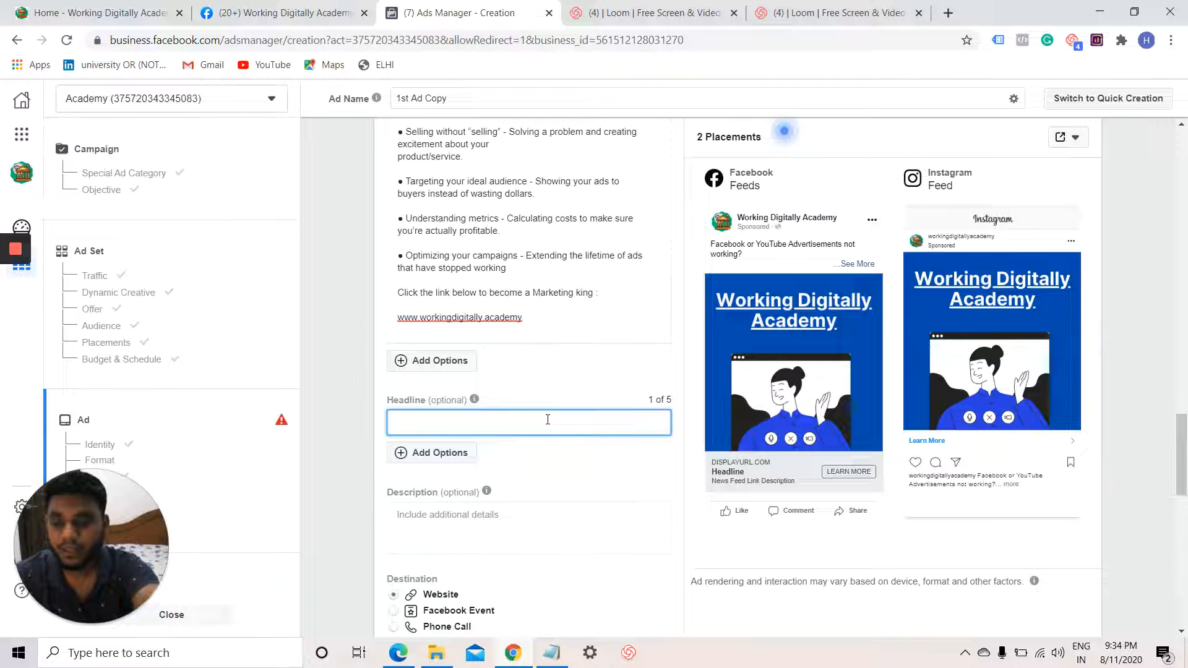
type("Get")
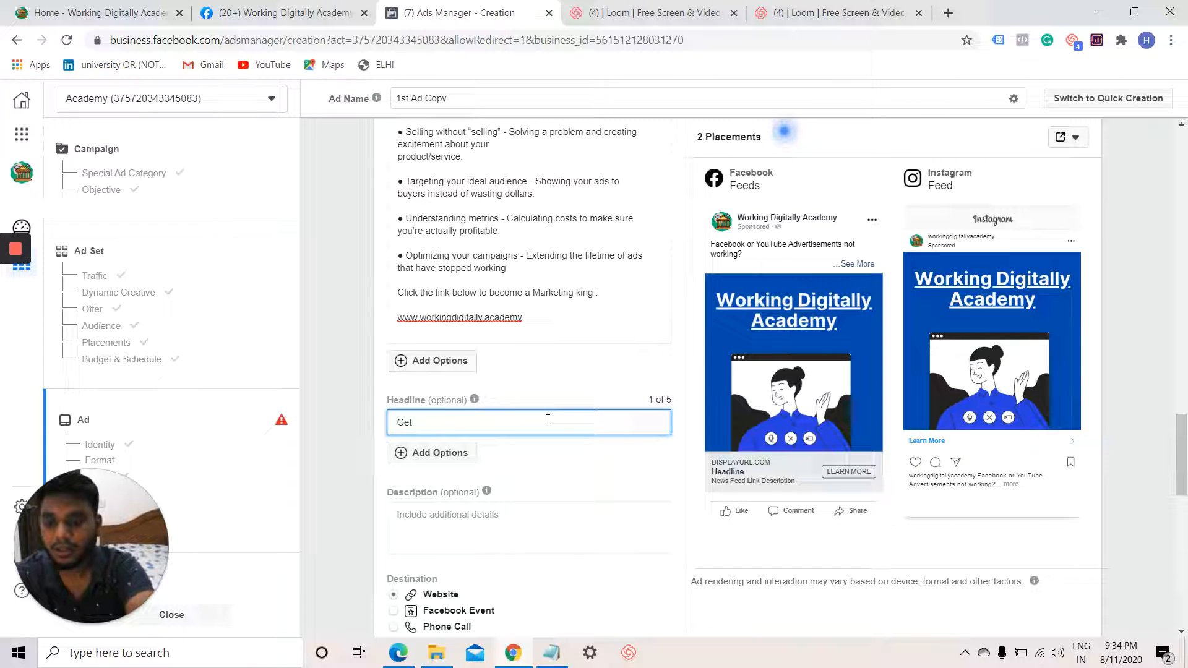
type(" y")
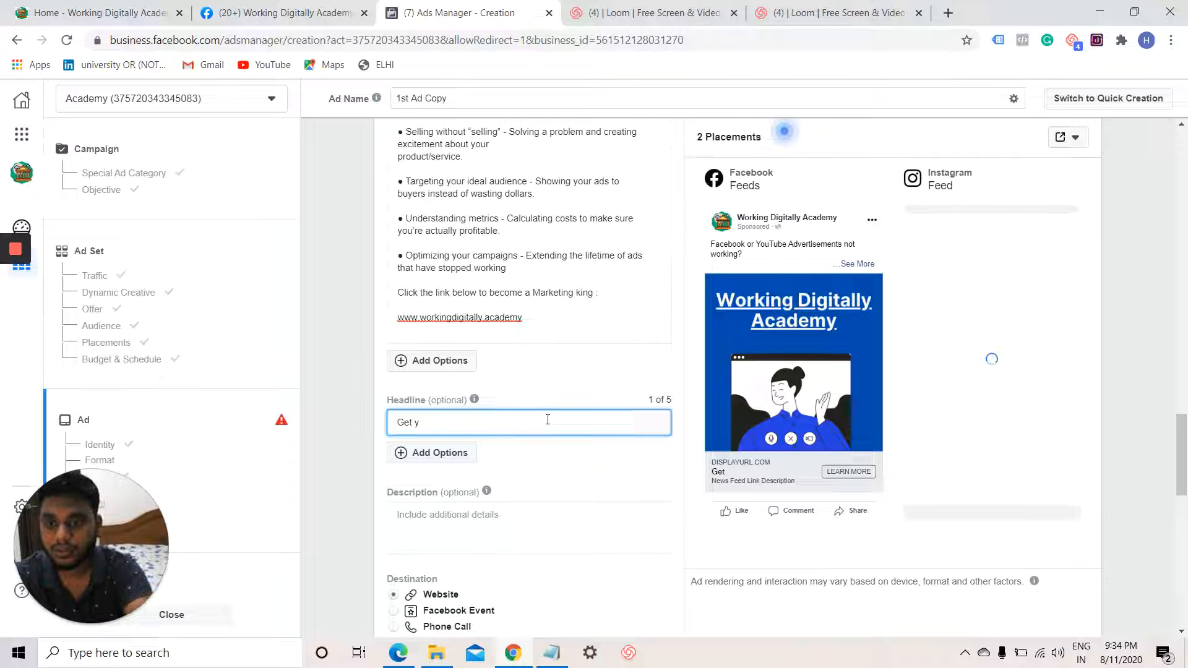
key("BackSpace")
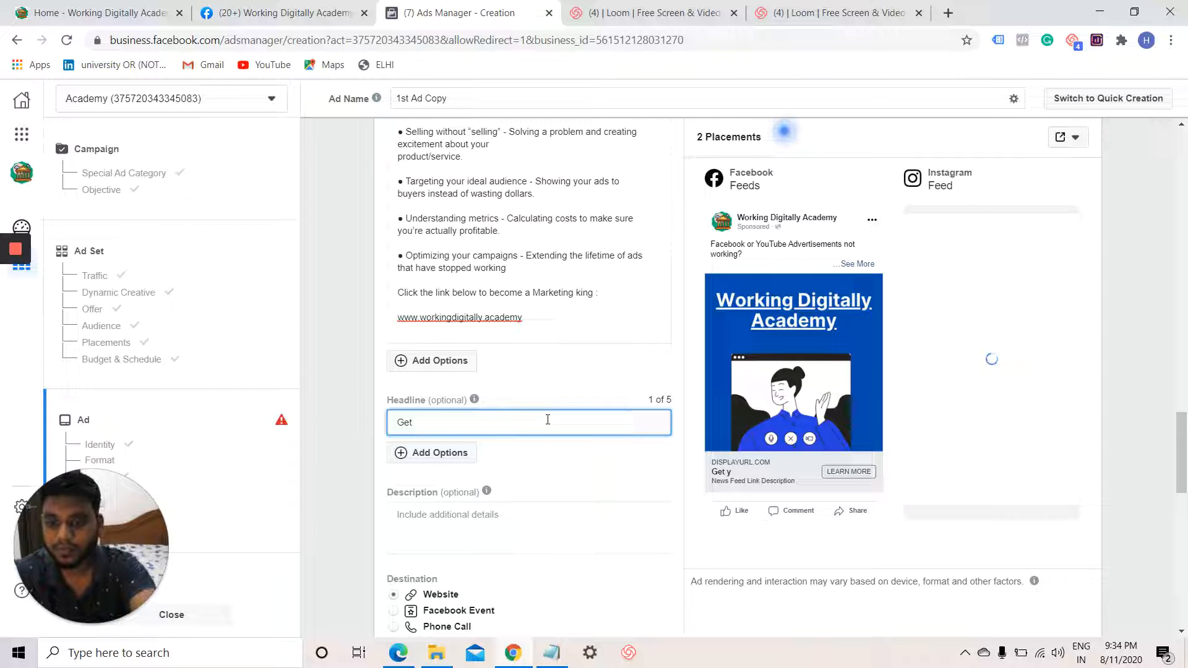
type("Enrolled Now")
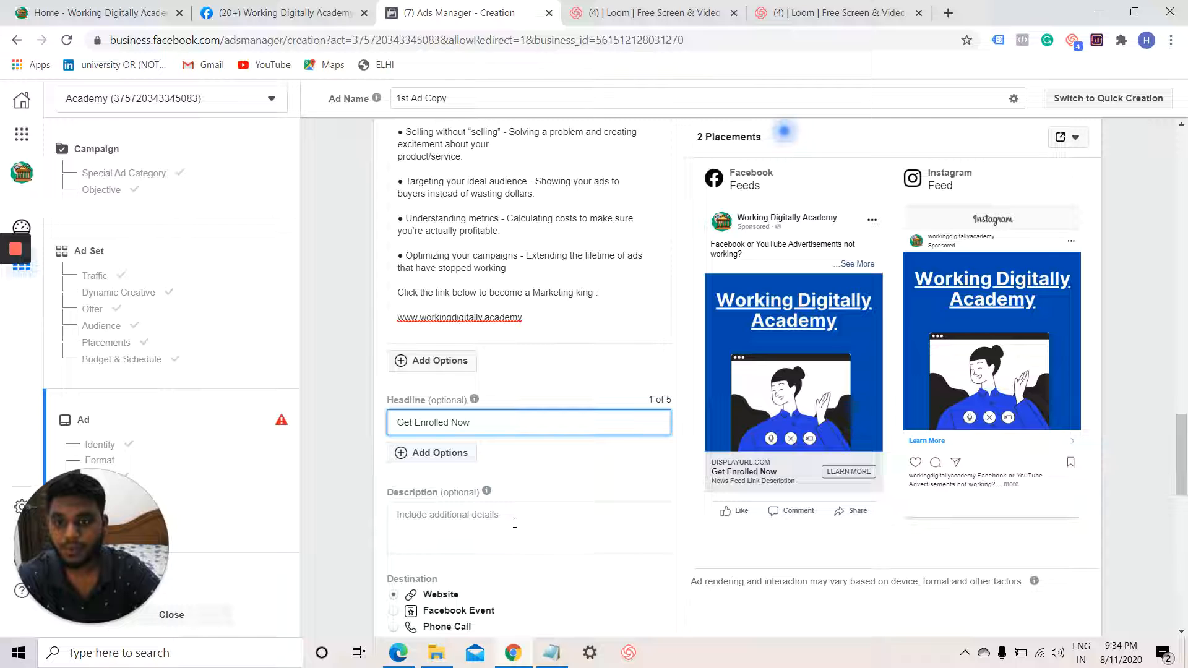
scroll(514, 522, "down", 3)
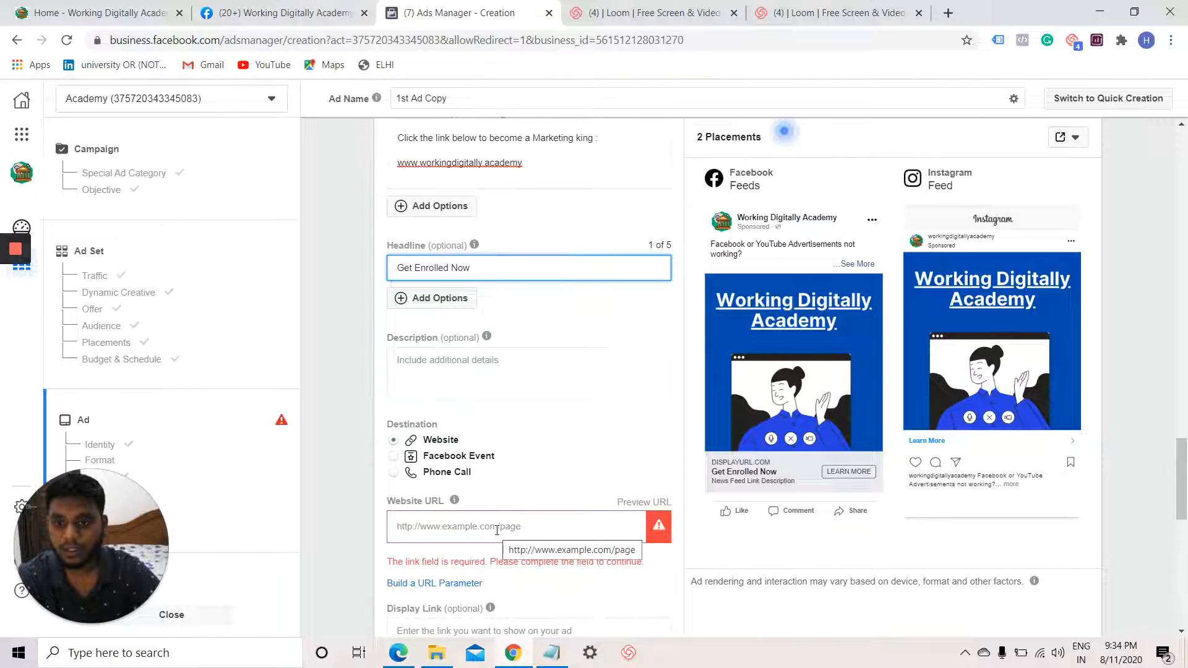
left_click(496, 526)
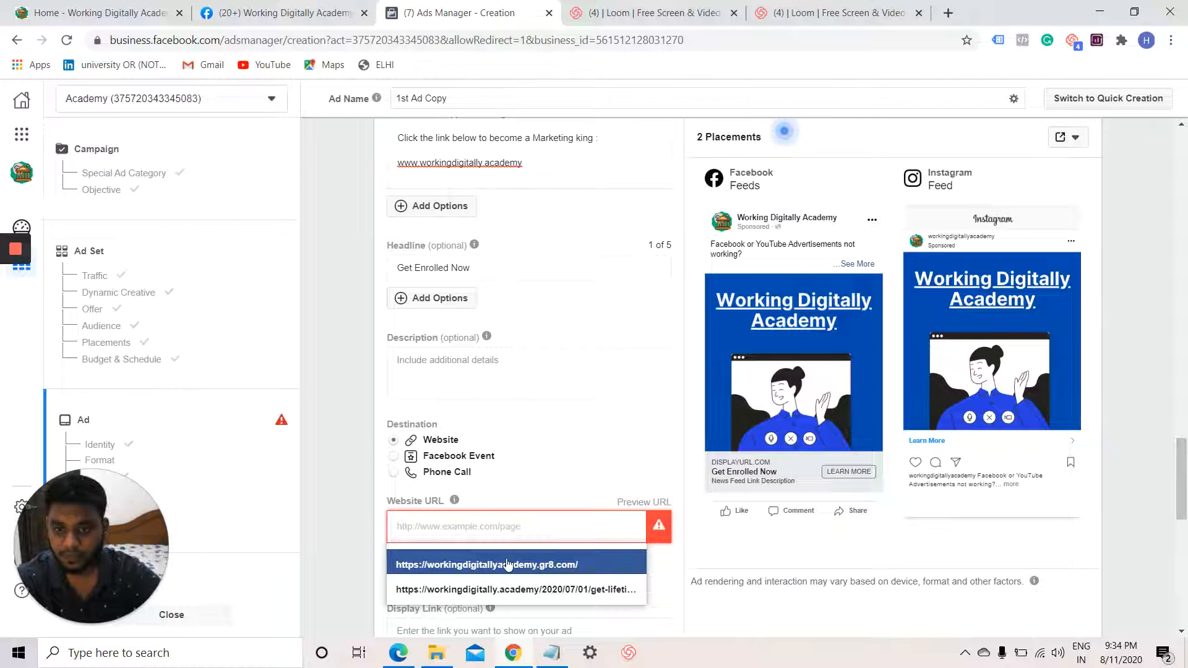
key("Return")
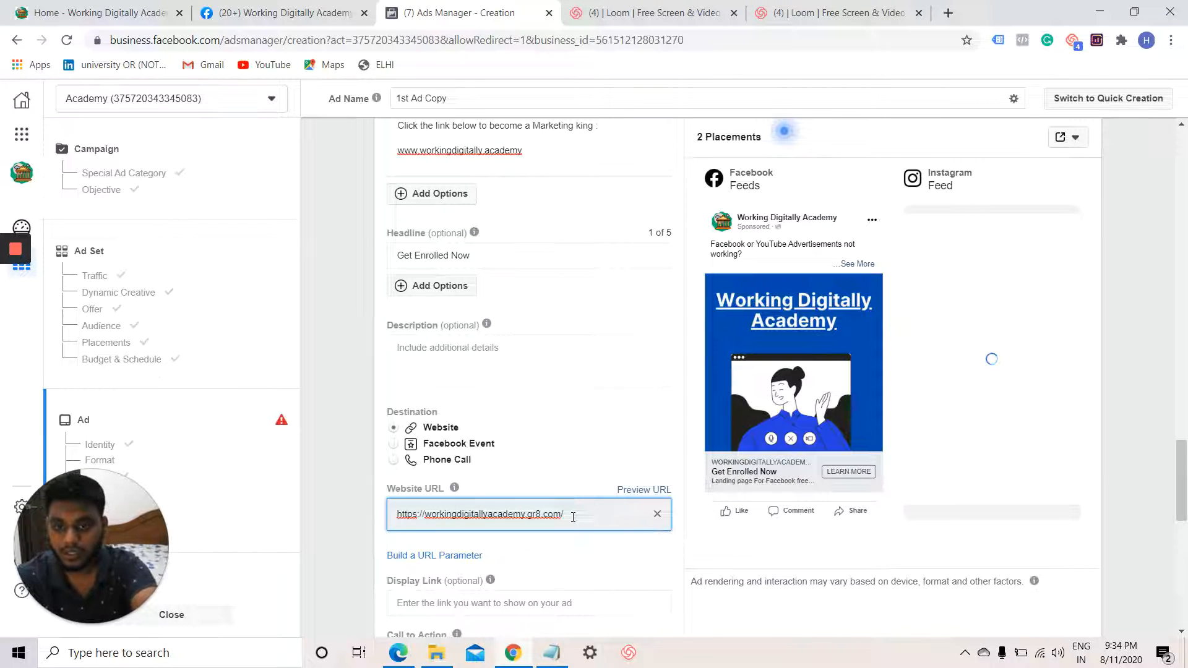
key("BackSpace")
key("BackSpace")
key("BackSpace")
key("BackSpace")
key("BackSpace")
key("BackSpace")
key("BackSpace")
key("BackSpace")
key("BackSpace")
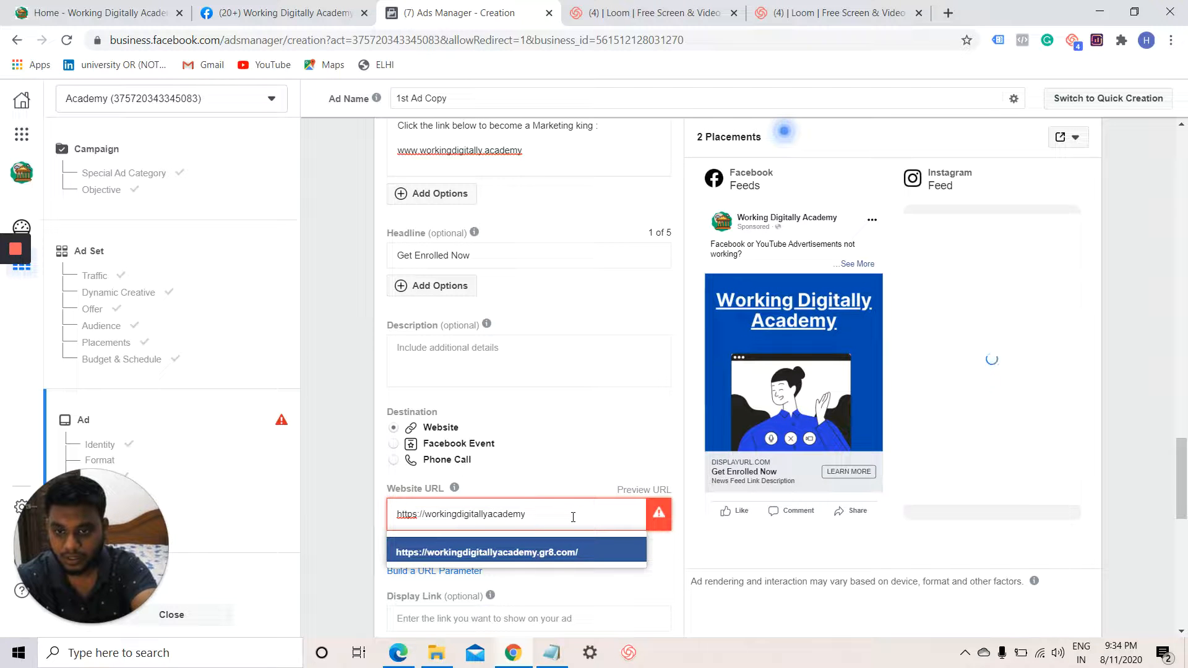
key("Left")
key("Left")
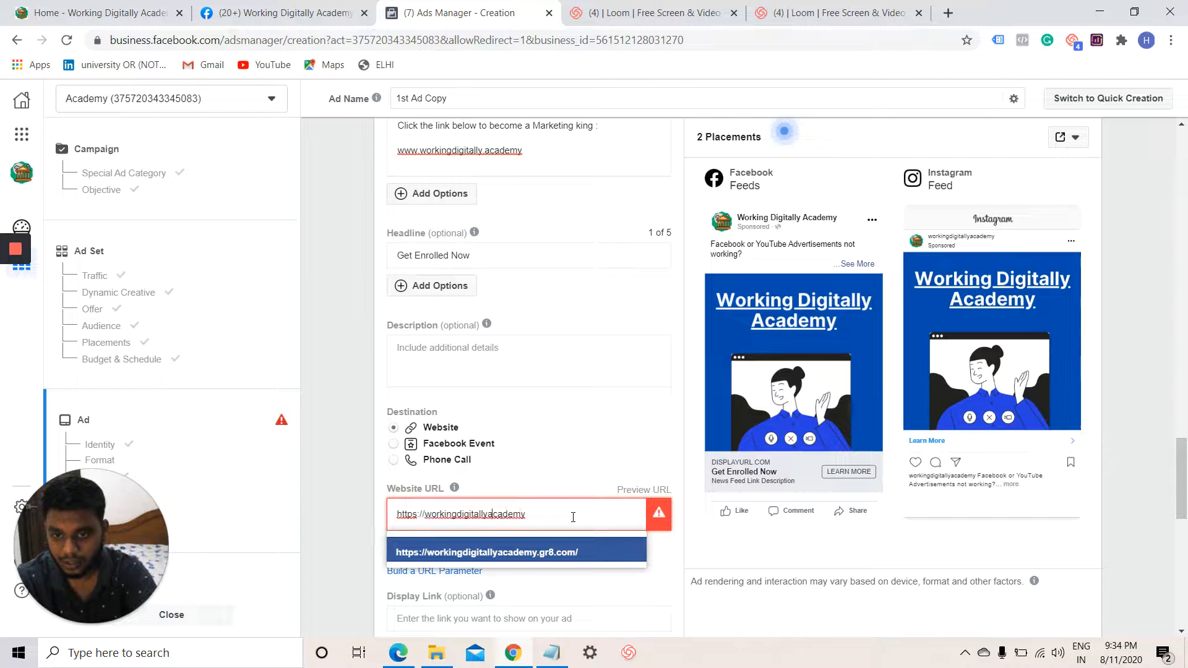
type(".")
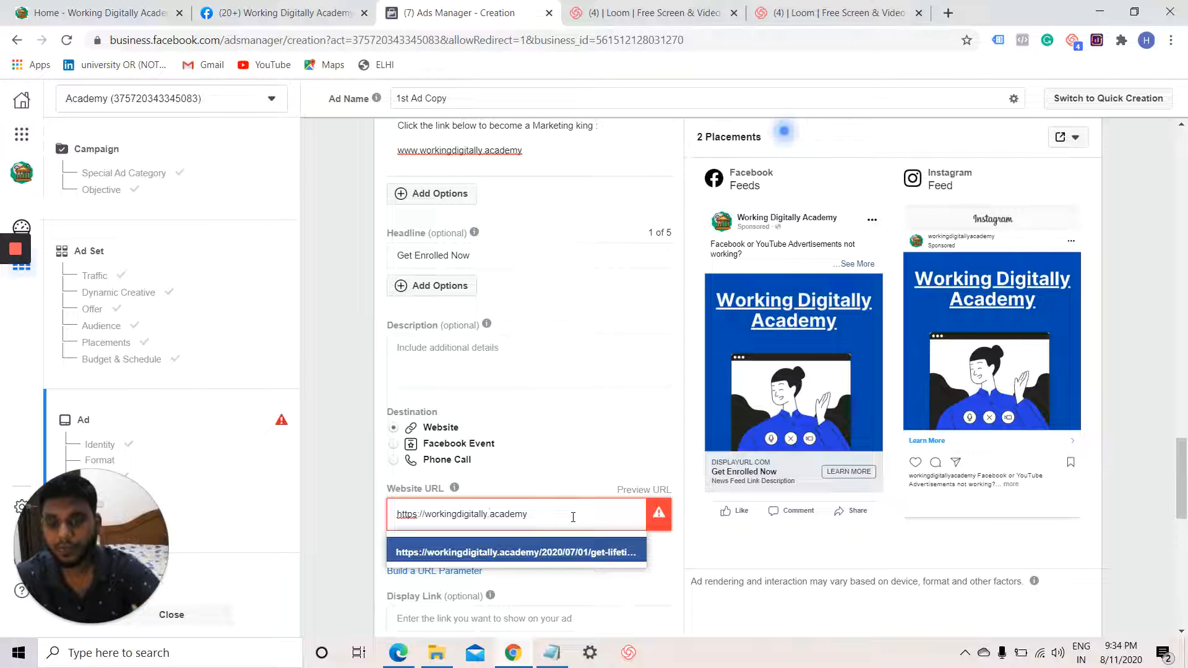
triple_click(573, 517)
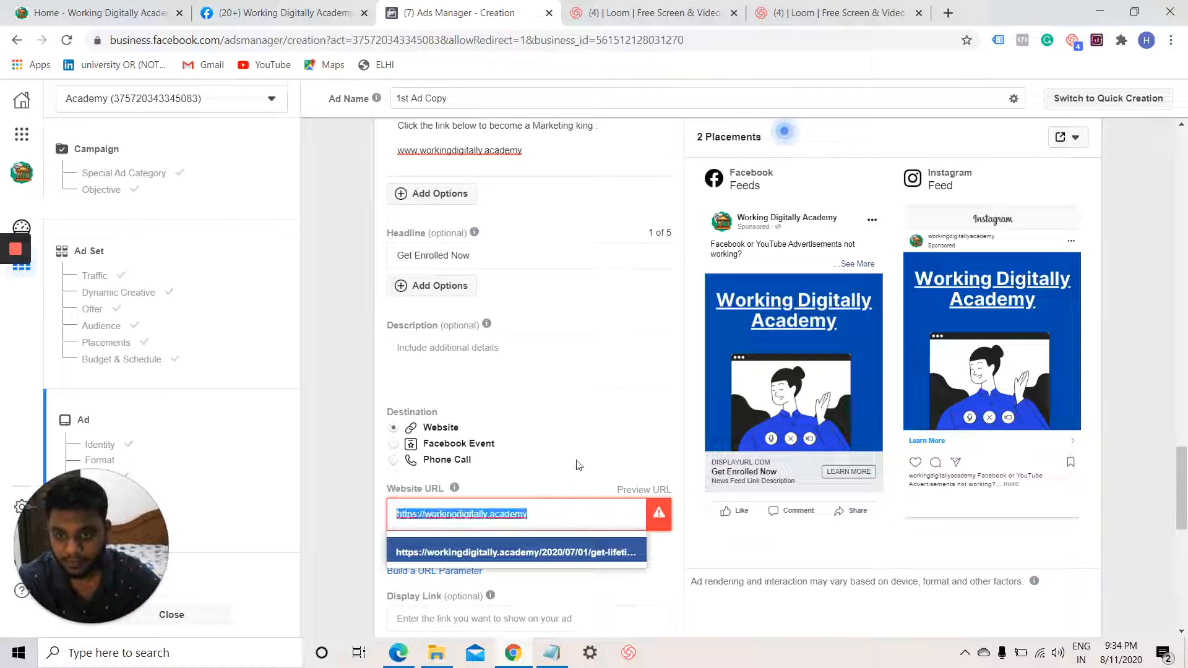
left_click(579, 509)
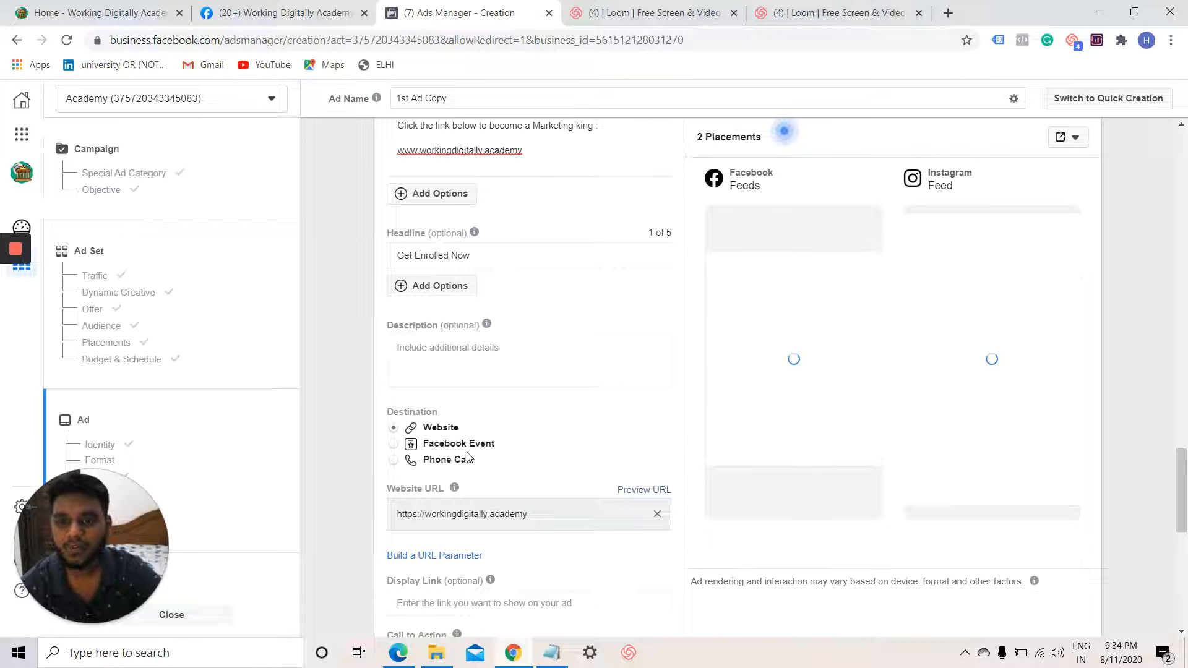
Add the description "Free For limited Time" to the ad
scroll(595, 457, "down", 1)
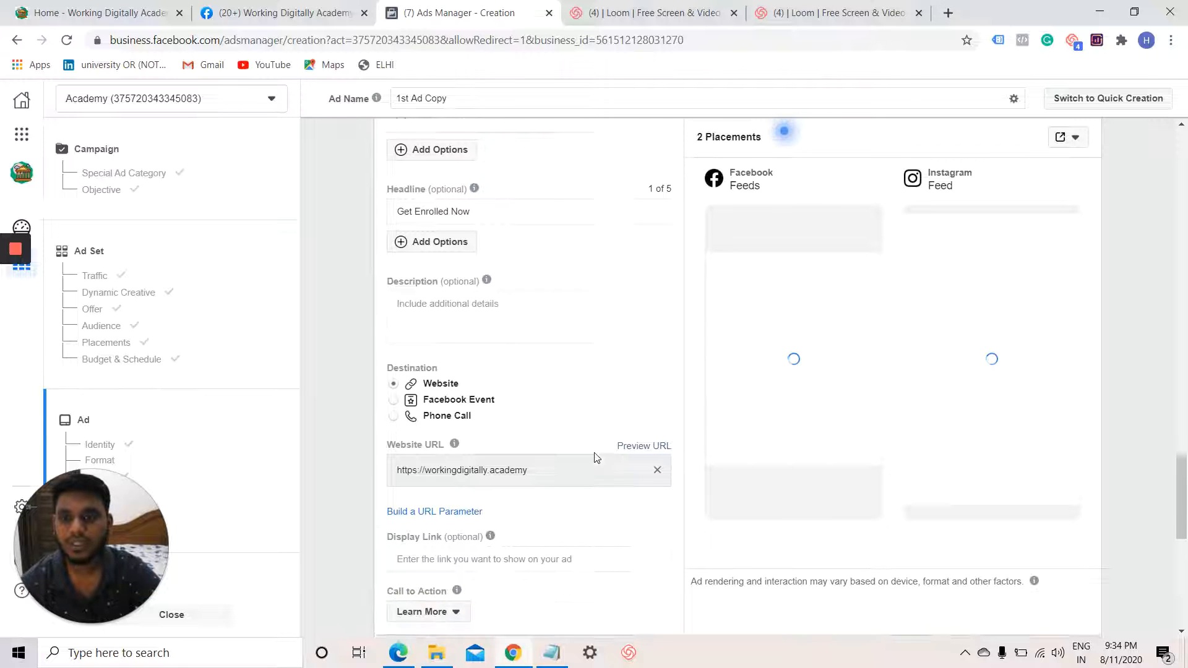
scroll(594, 456, "down", 2)
scroll(591, 454, "up", 4)
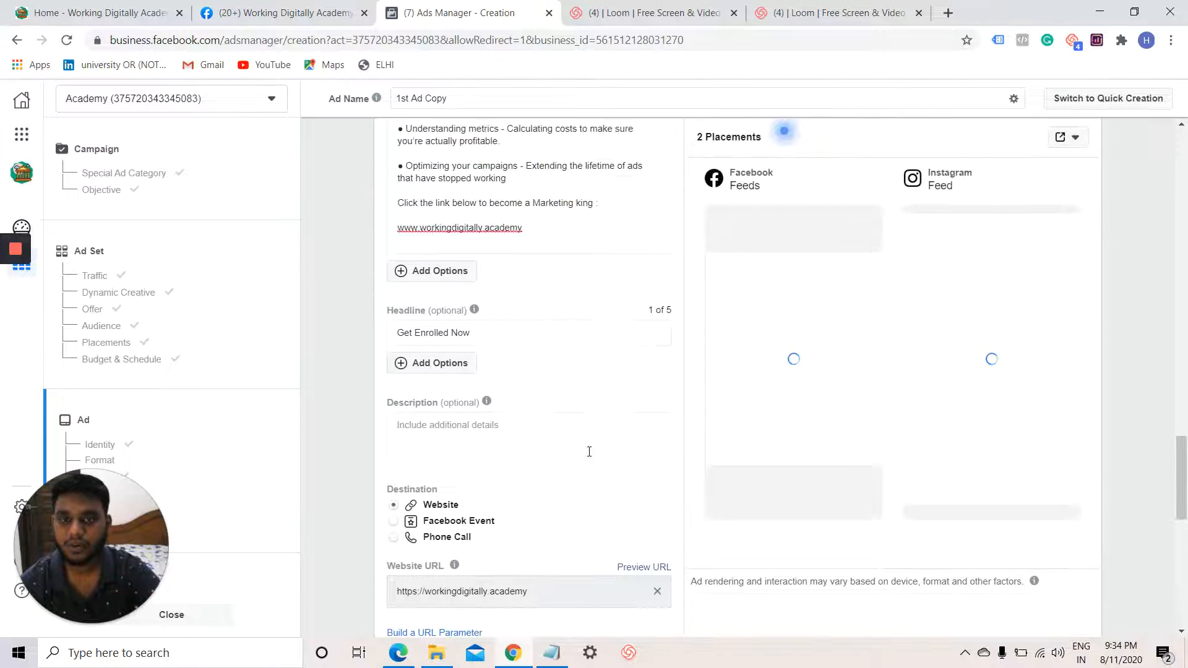
scroll(582, 443, "up", 2)
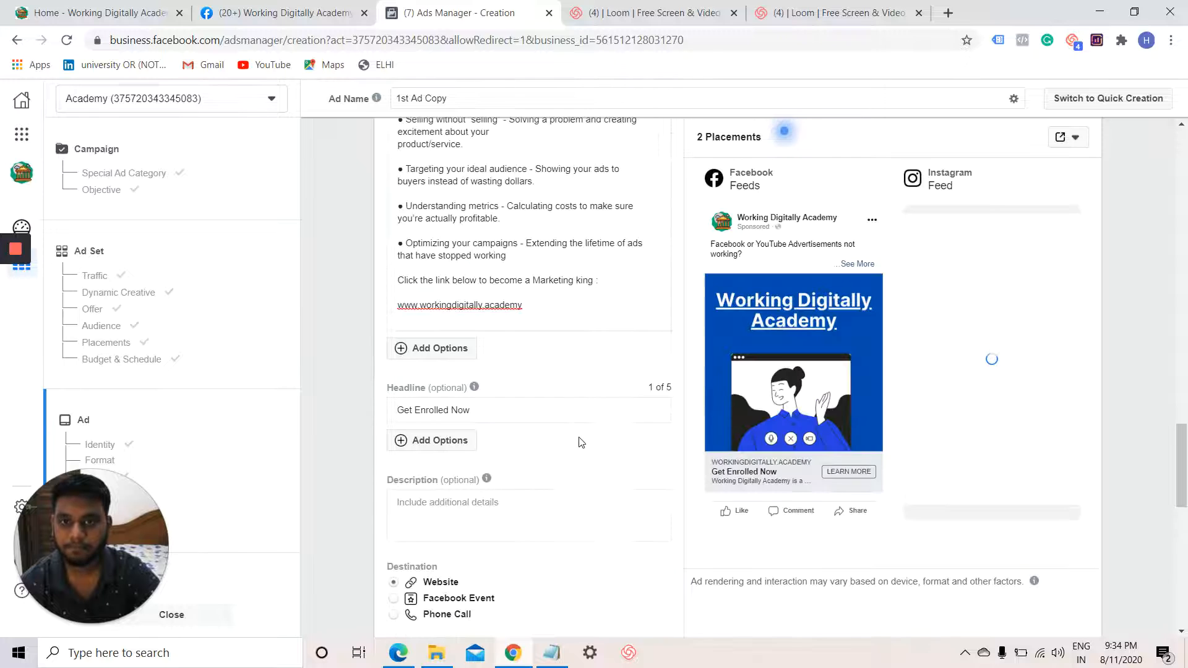
scroll(579, 440, "down", 2)
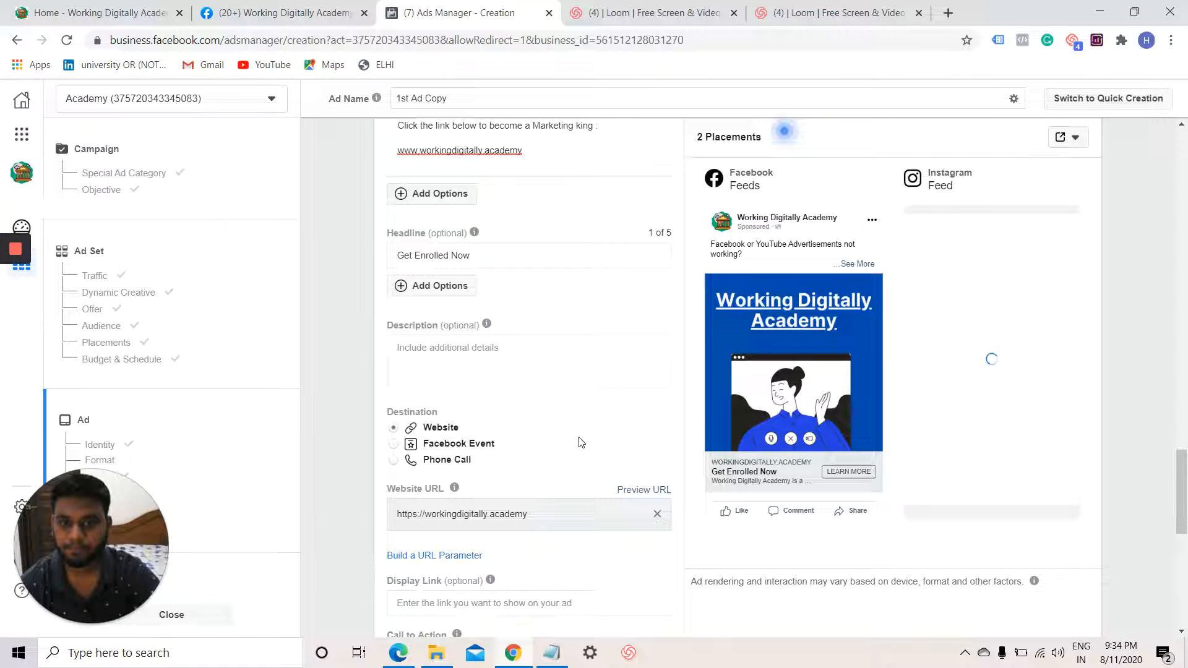
left_click(543, 355)
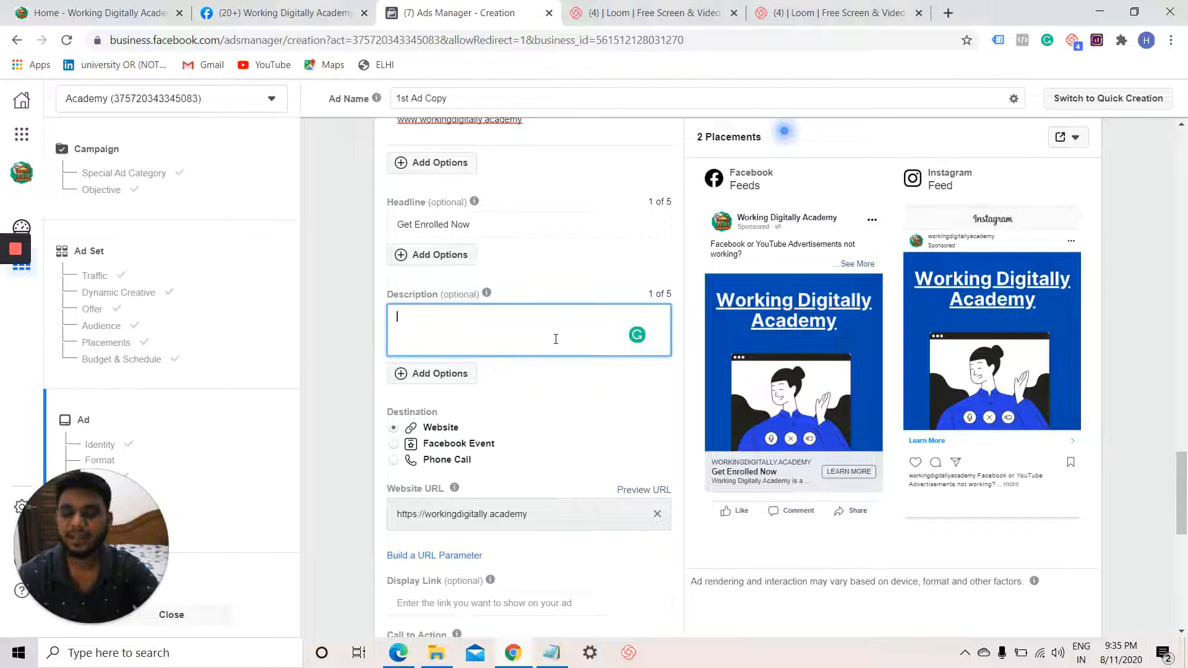
type("Fre")
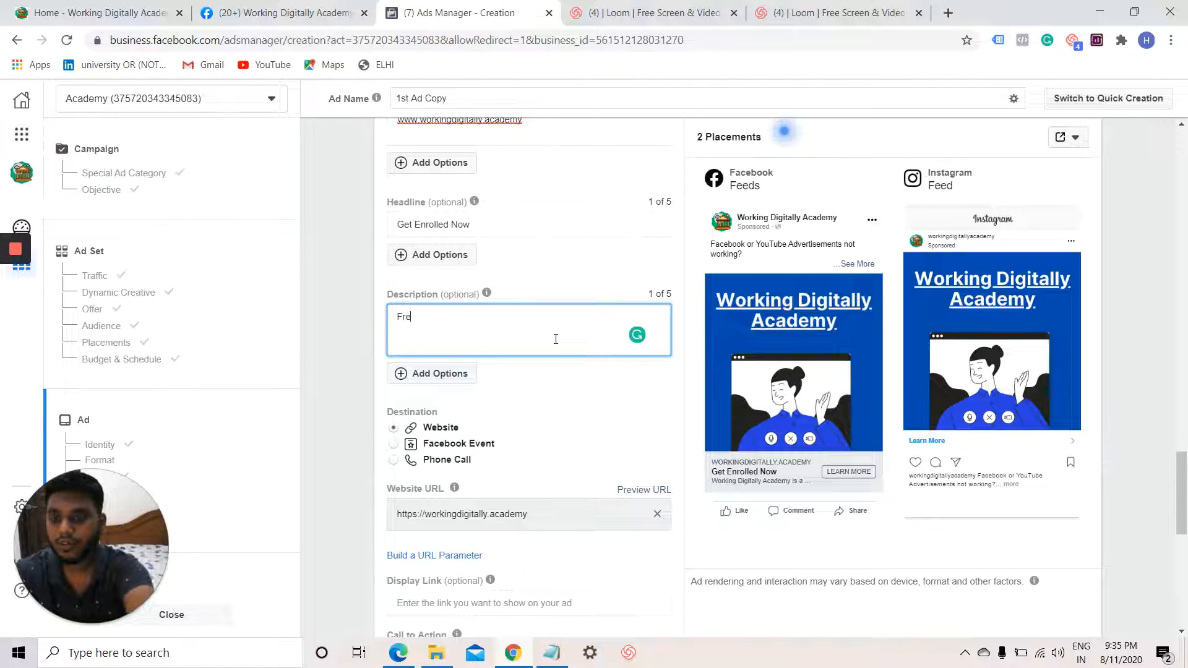
type("e Fo")
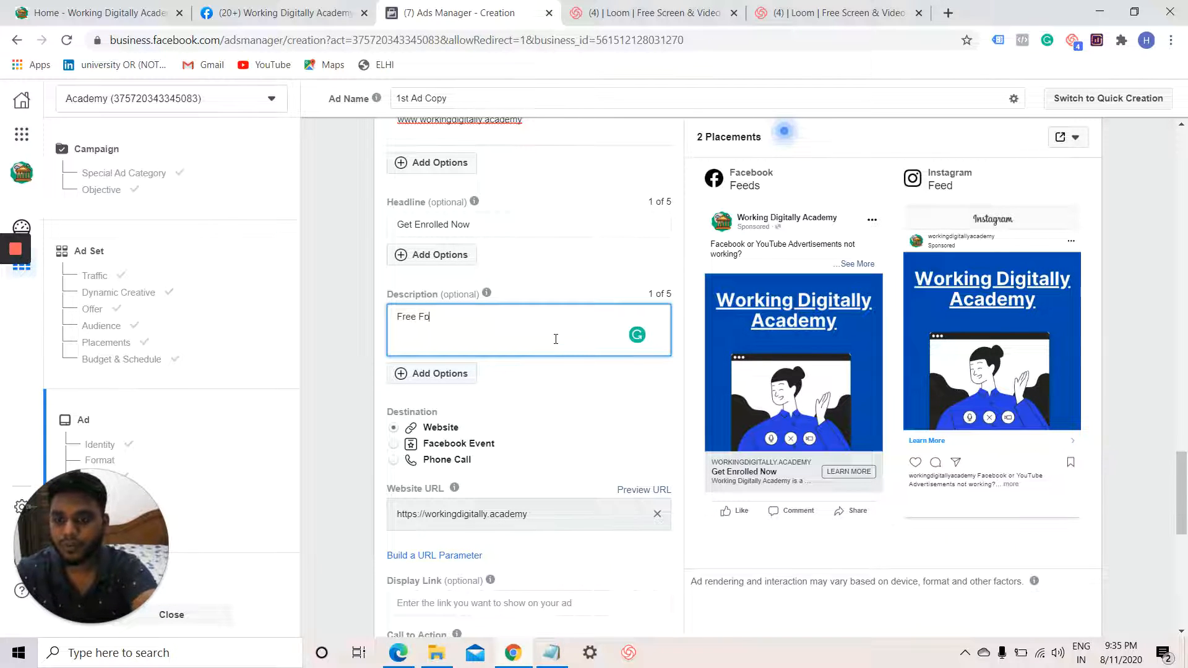
type("r limite")
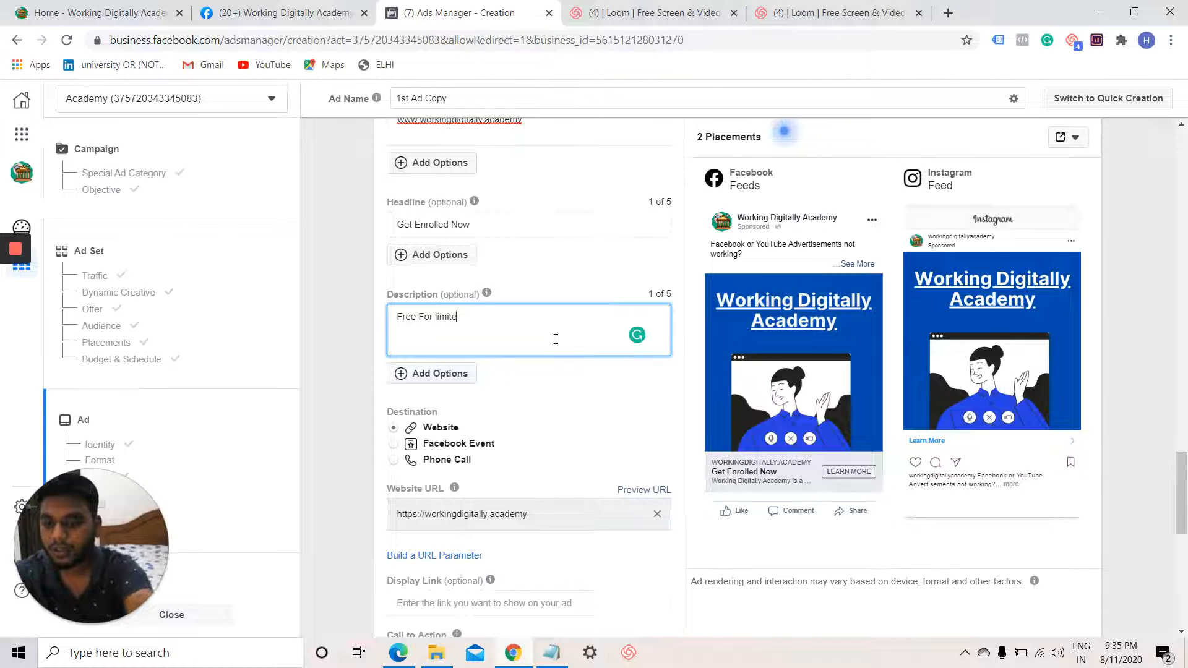
type("d Time")
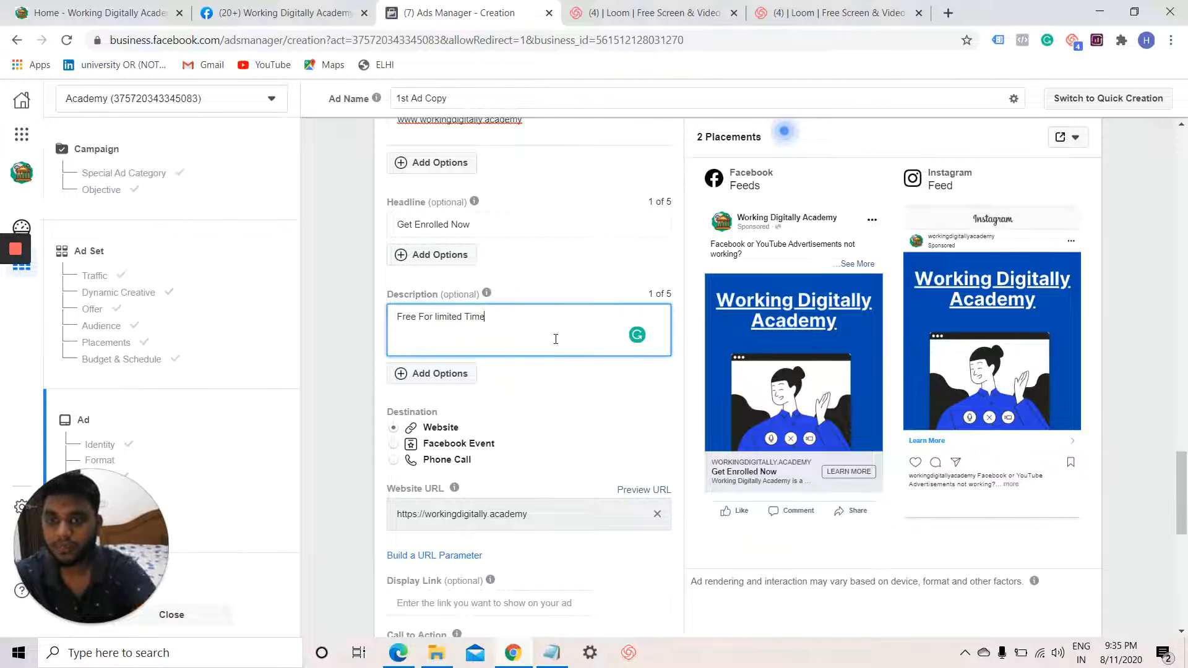
left_click(560, 386)
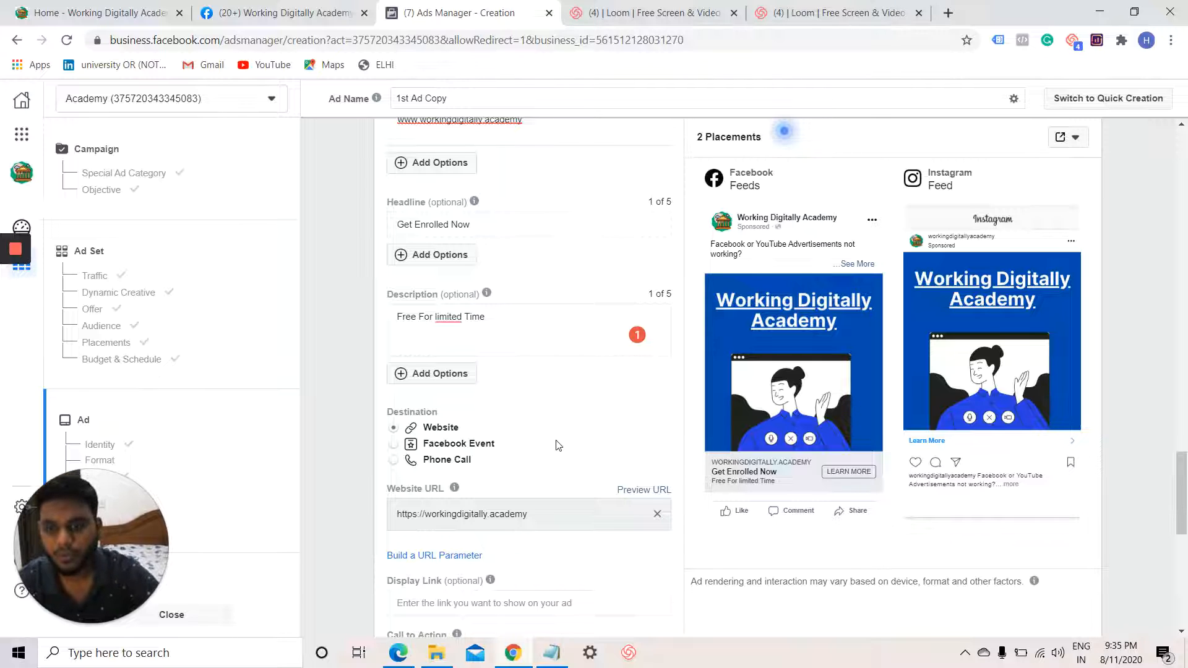
Set the ad's call to action to Sign Up
scroll(557, 444, "down", 3)
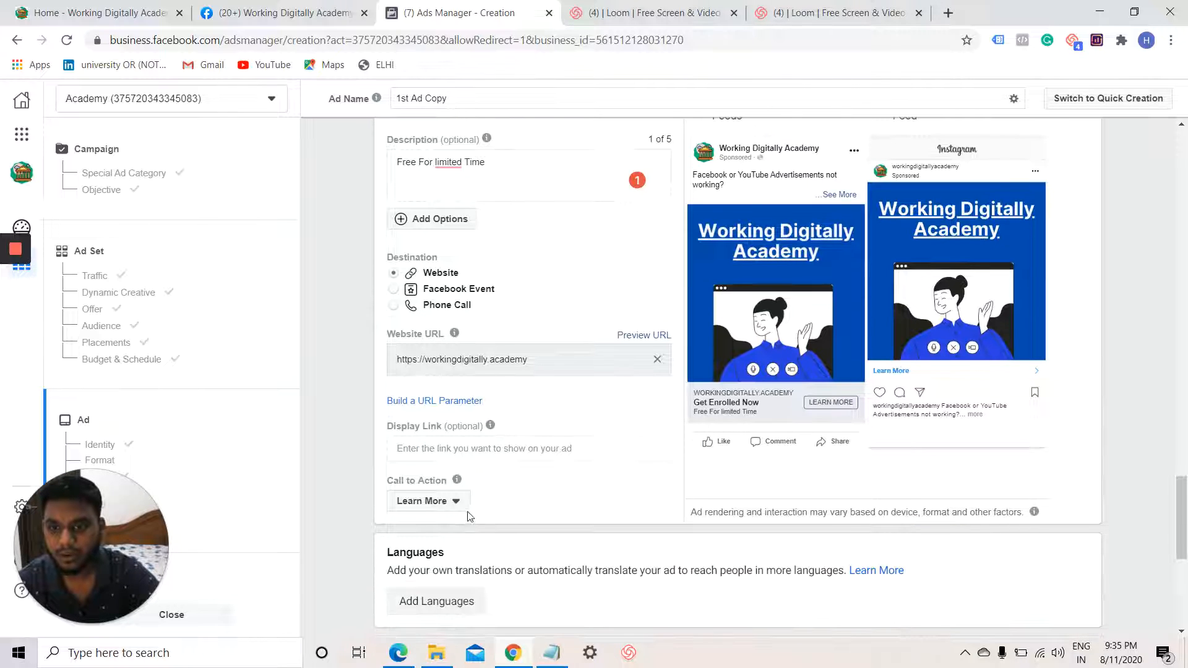
left_click(459, 500)
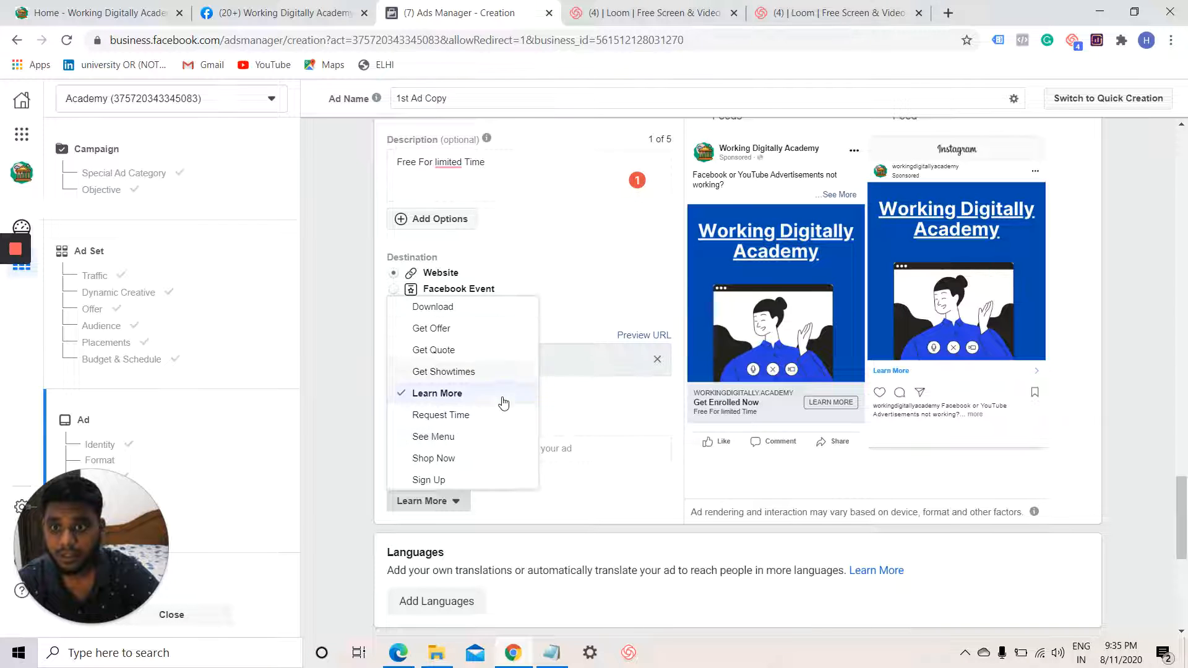
scroll(505, 403, "down", 1)
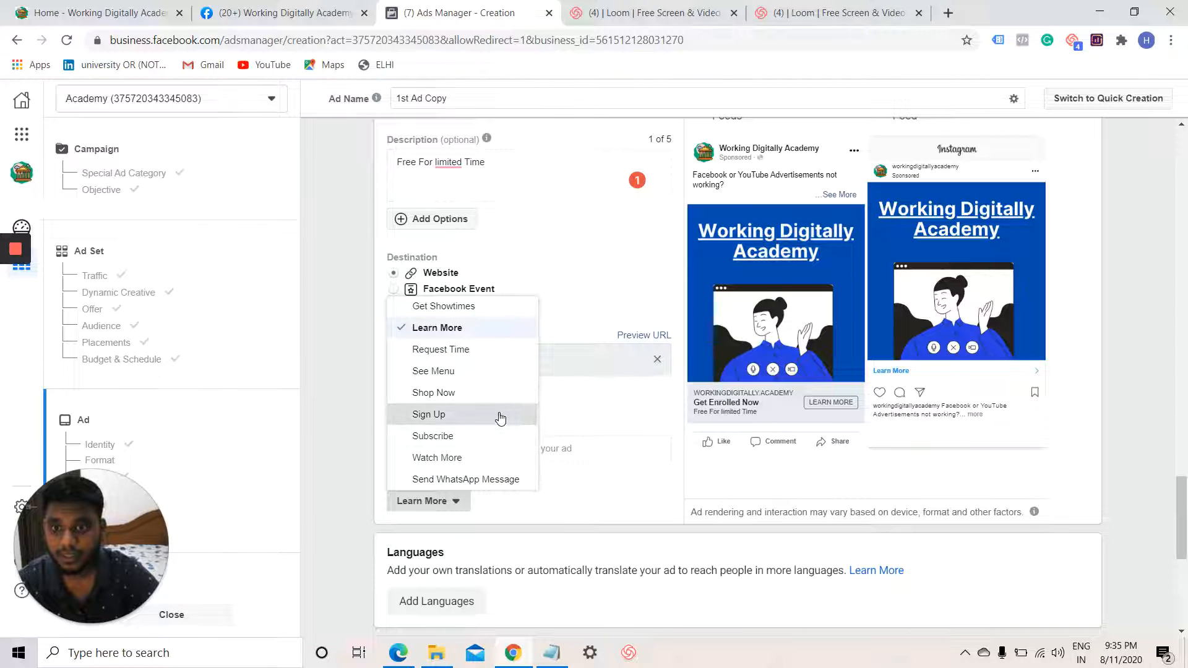
left_click(501, 415)
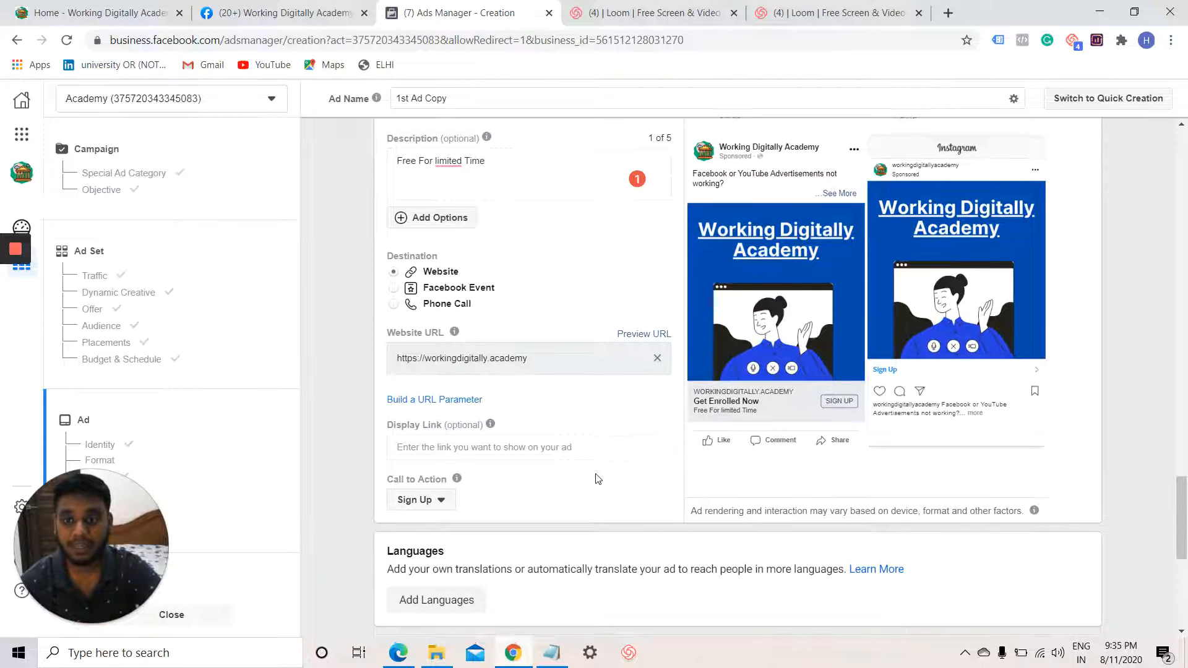
Accept the suggested capitalization "Limited" in the ad description so that it reads "Free For Limited Time"
scroll(598, 479, "down", 5)
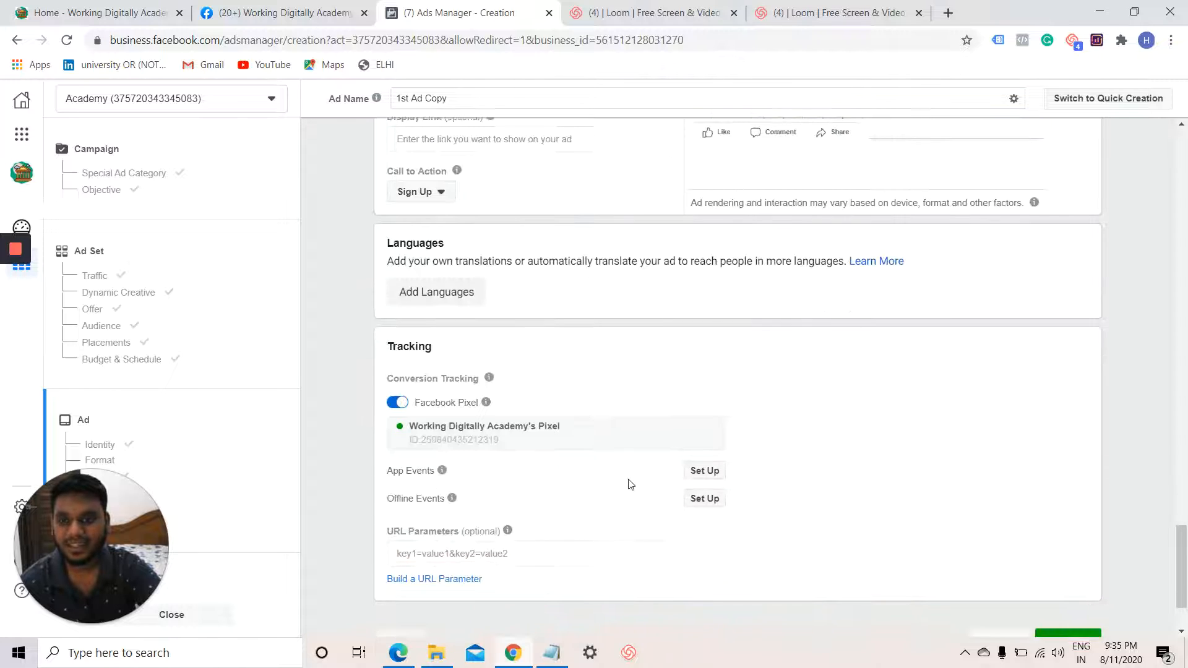
scroll(781, 493, "down", 1)
scroll(783, 494, "up", 6)
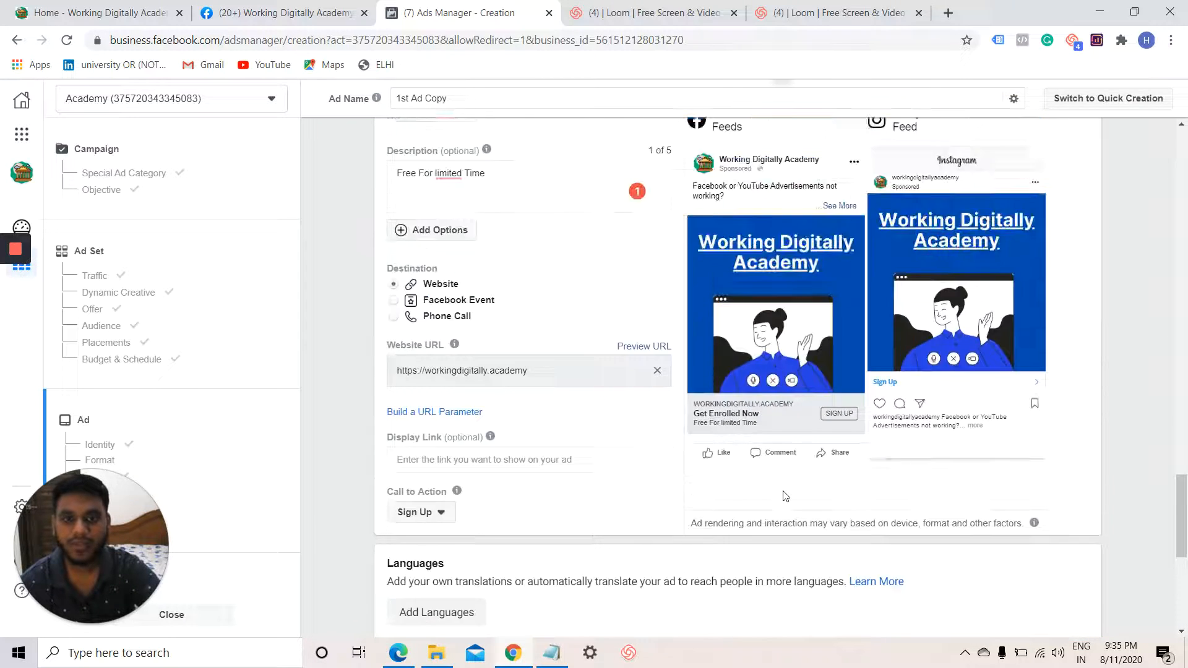
scroll(785, 496, "up", 1)
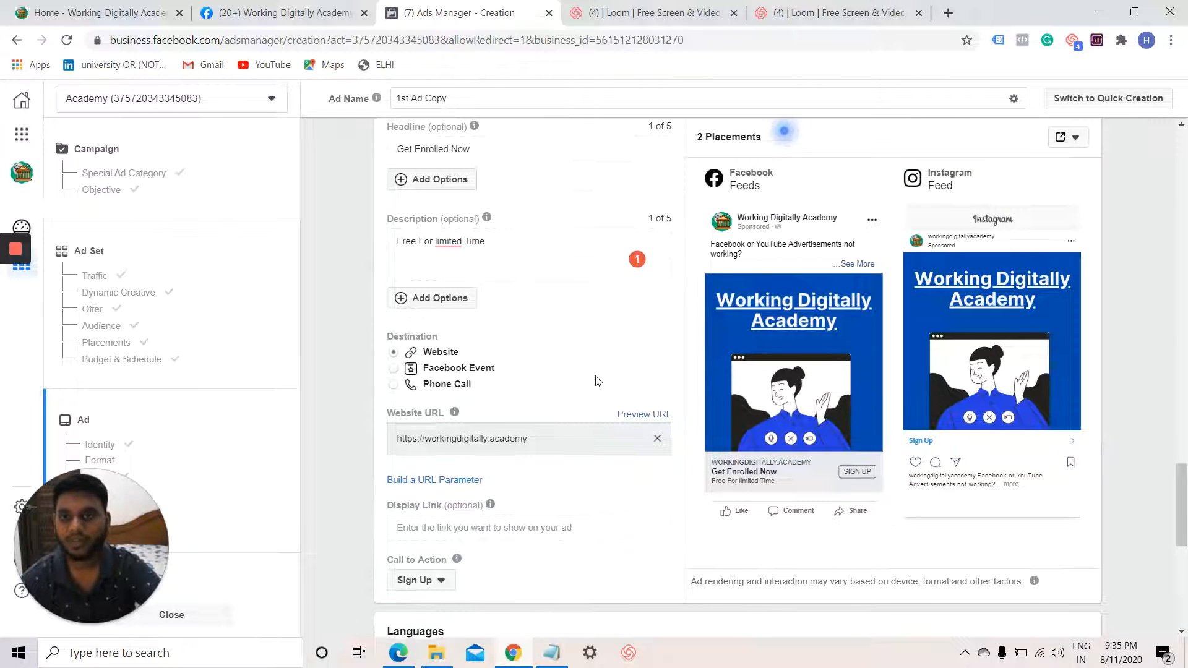
scroll(599, 381, "up", 1)
mouse_move(450, 318)
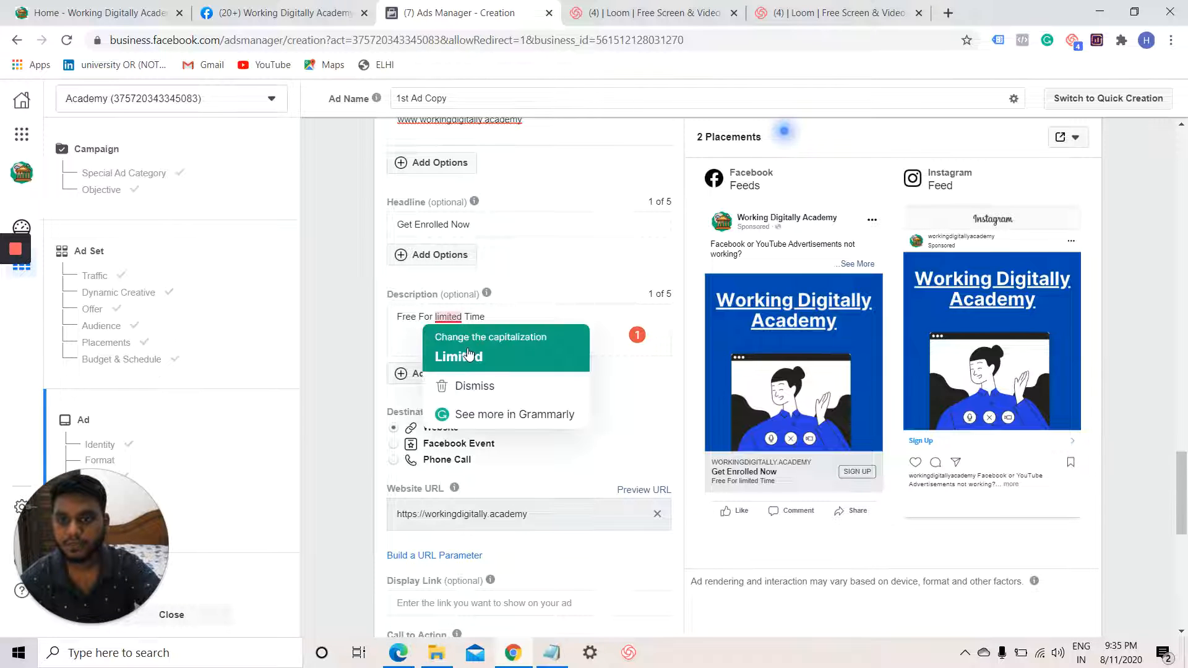
left_click(468, 354)
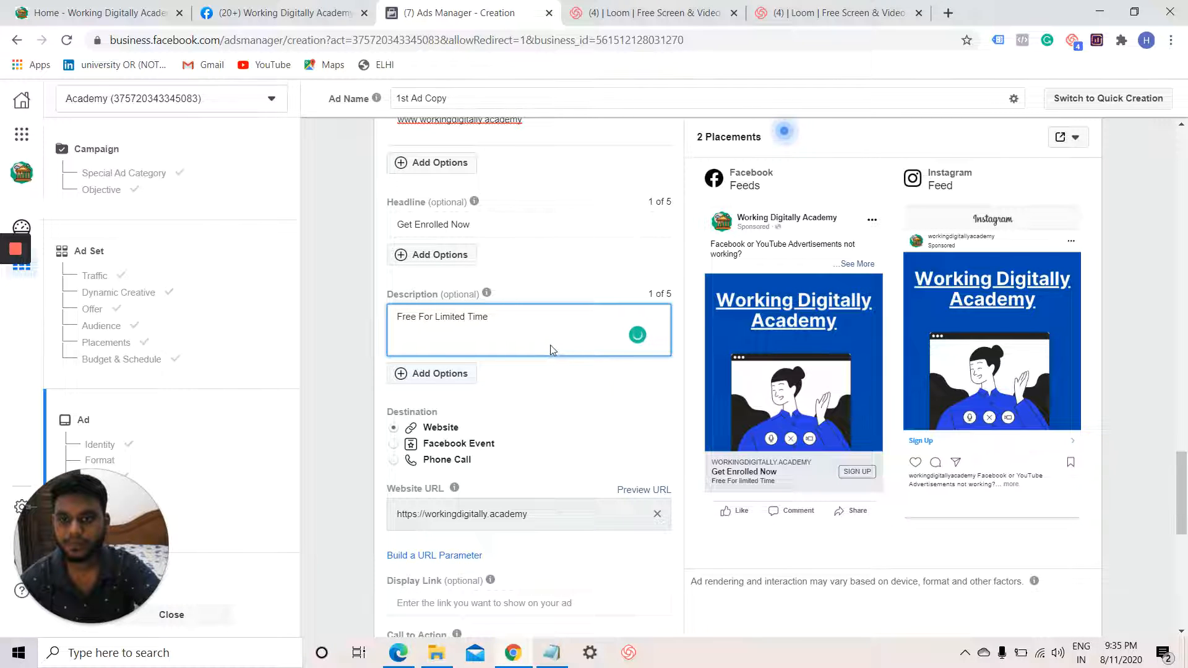
Look over the ad text, preview and tracking settings, and confirm the ad to submit the campaign
scroll(552, 349, "up", 6)
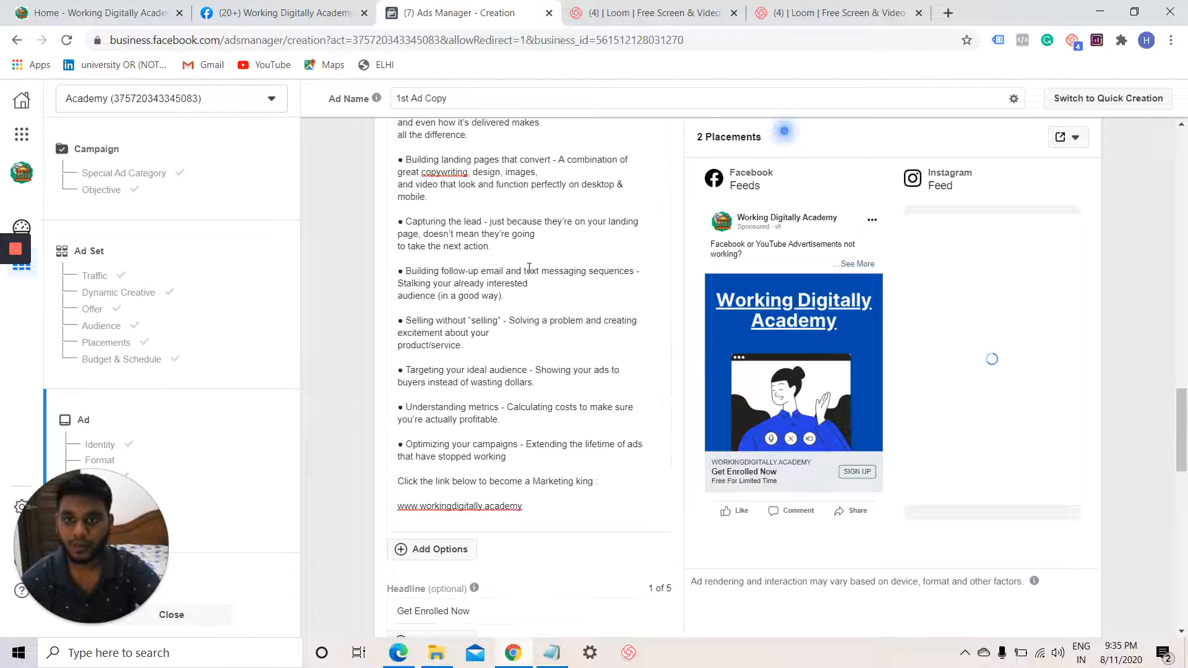
scroll(558, 422, "up", 1)
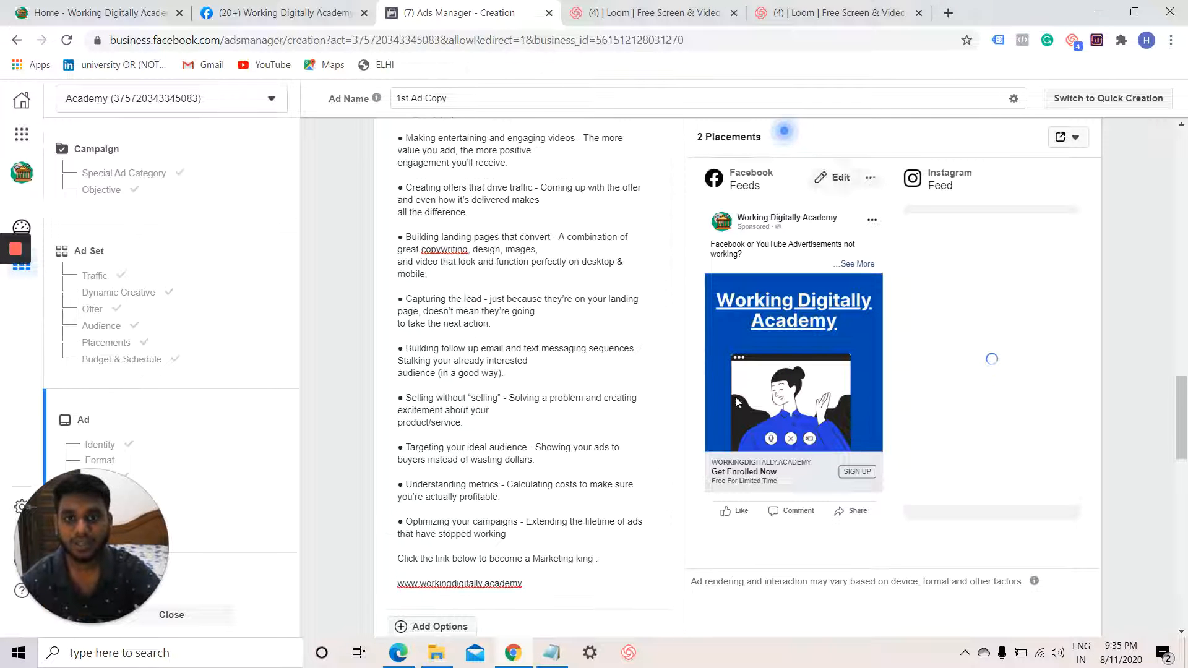
scroll(736, 402, "down", 3)
scroll(736, 402, "down", 6)
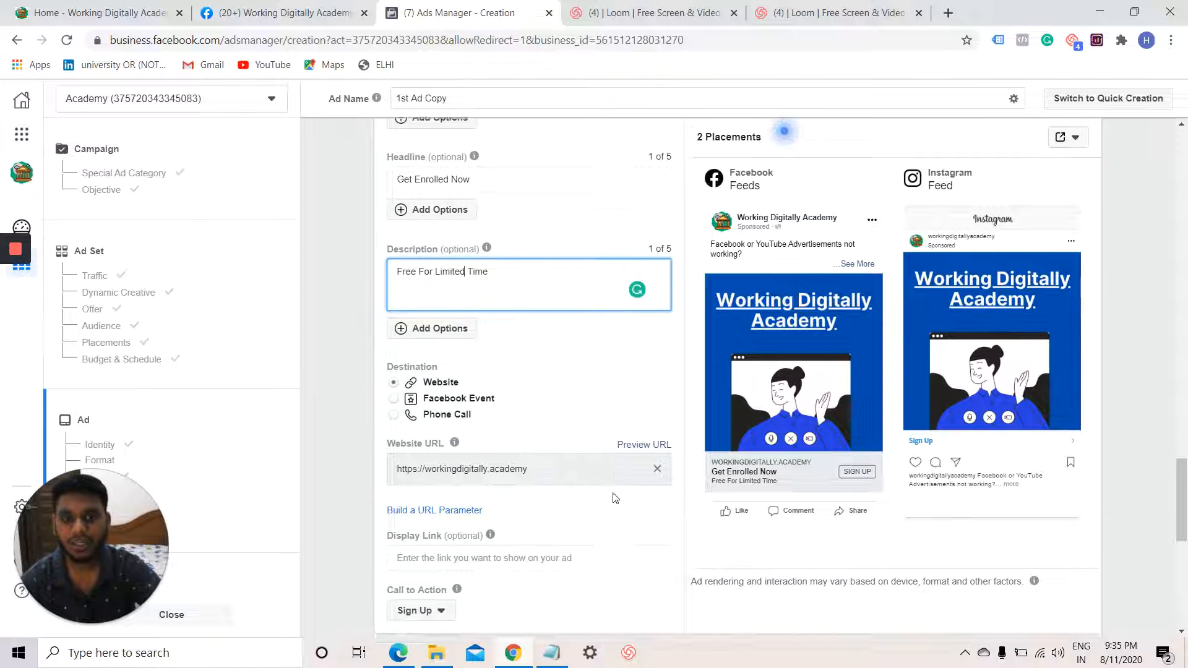
scroll(773, 541, "down", 1)
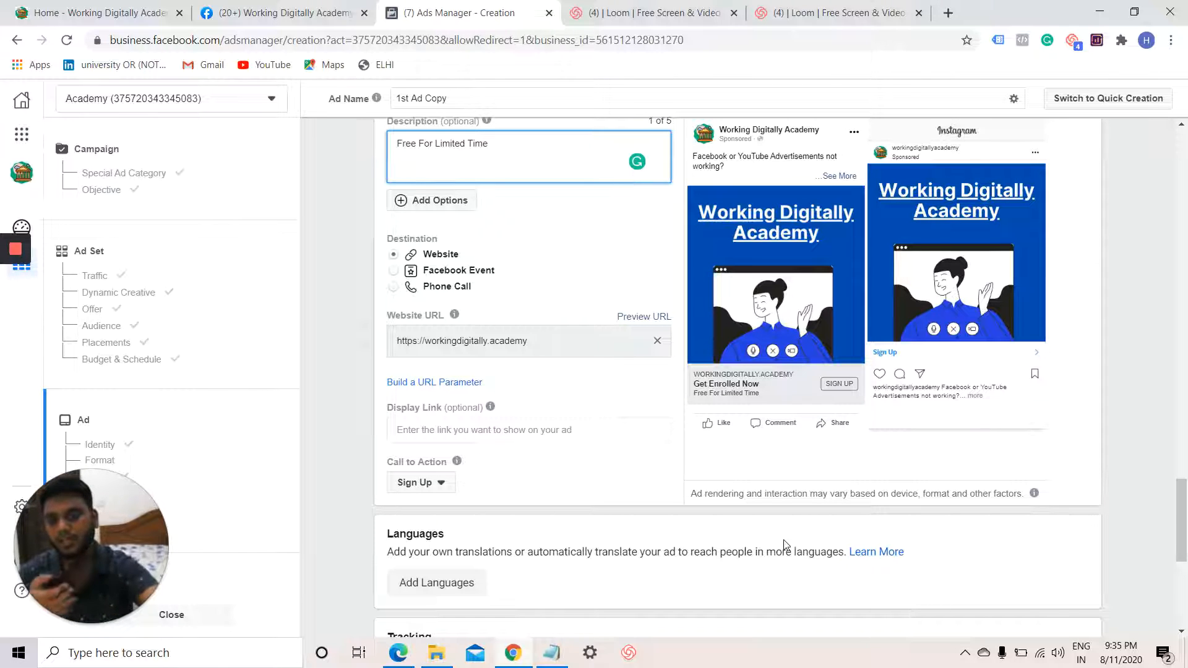
scroll(784, 544, "down", 4)
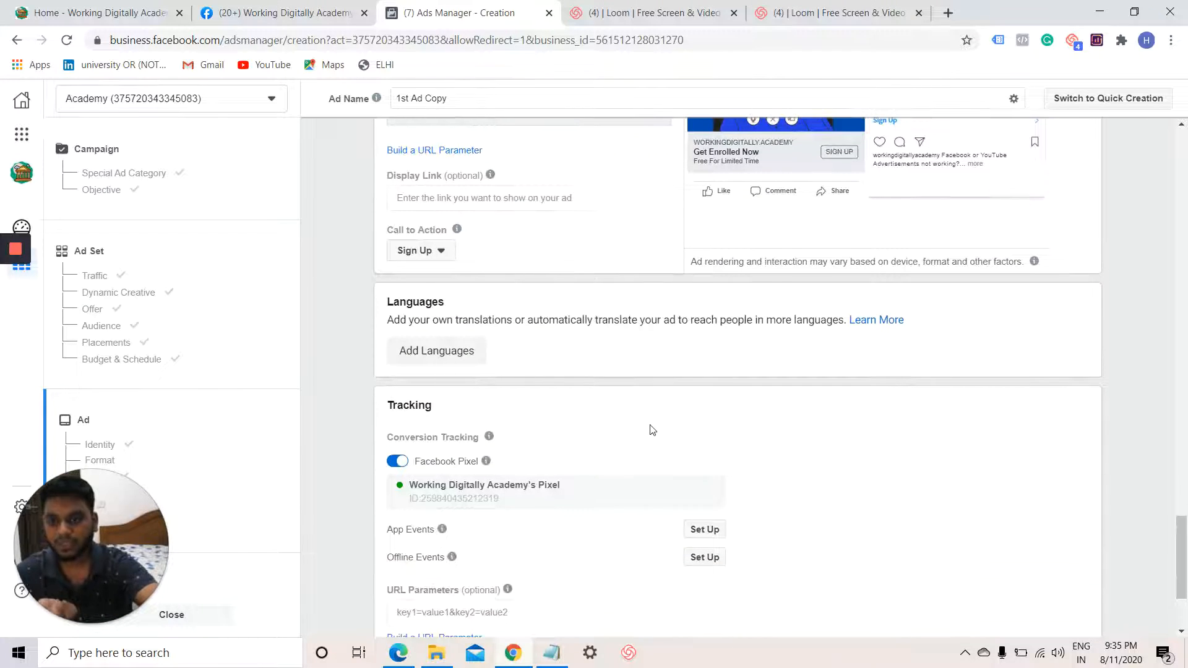
scroll(656, 432, "down", 3)
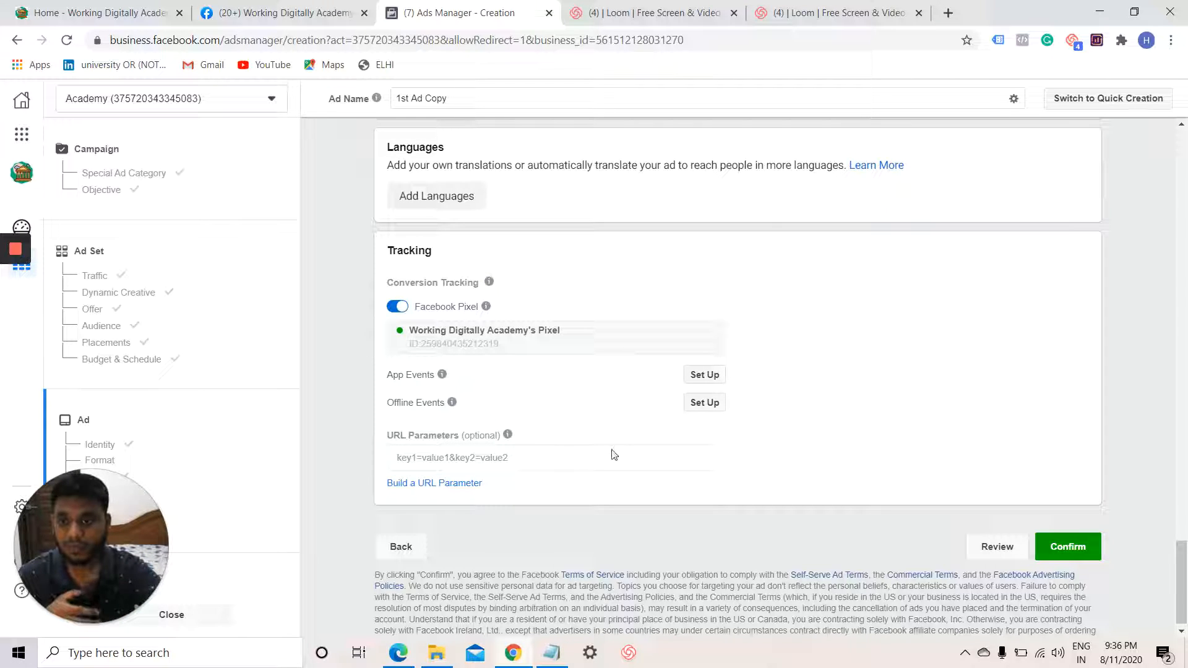
left_click(1074, 548)
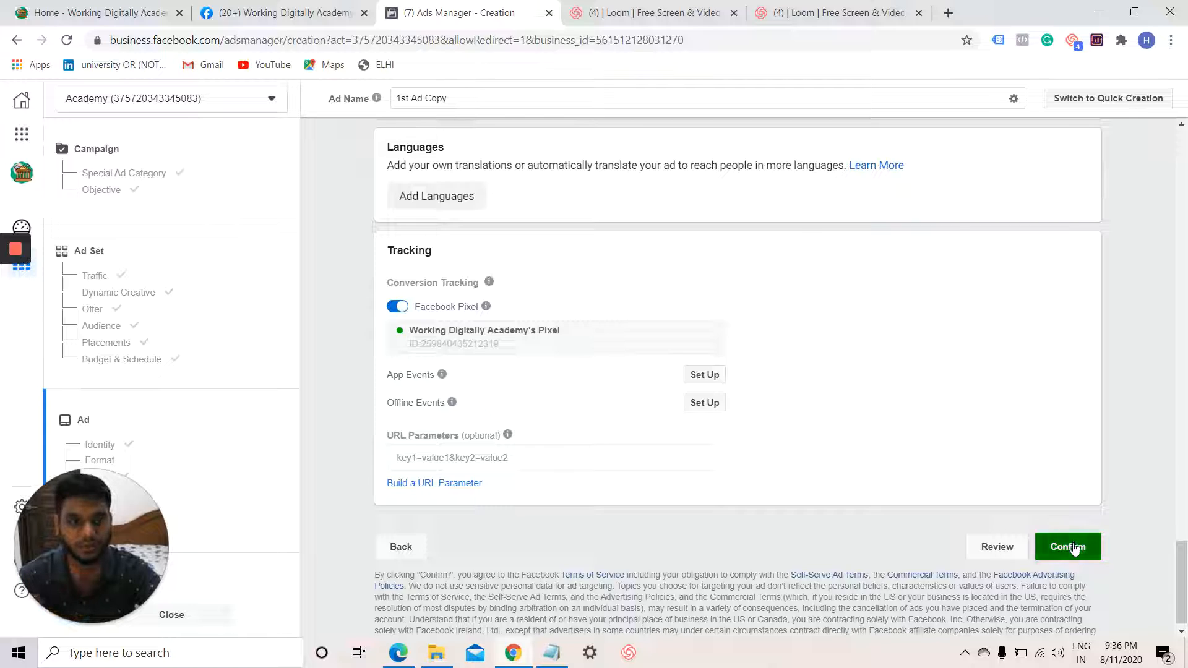